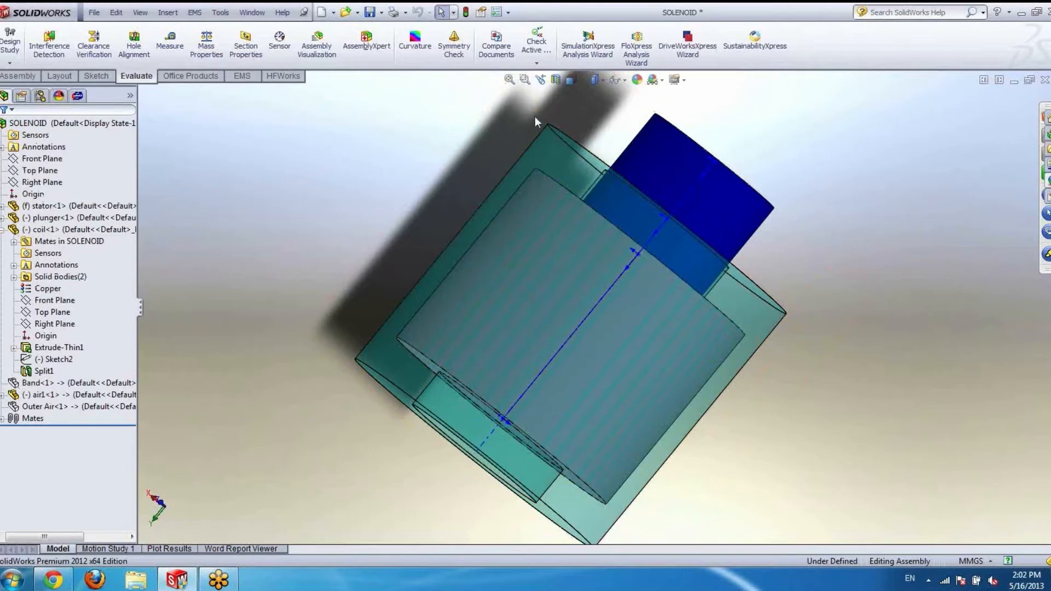
Step: Section the solenoid assembly along the Front Plane to inspect its interior, and restore the full view
click(556, 81)
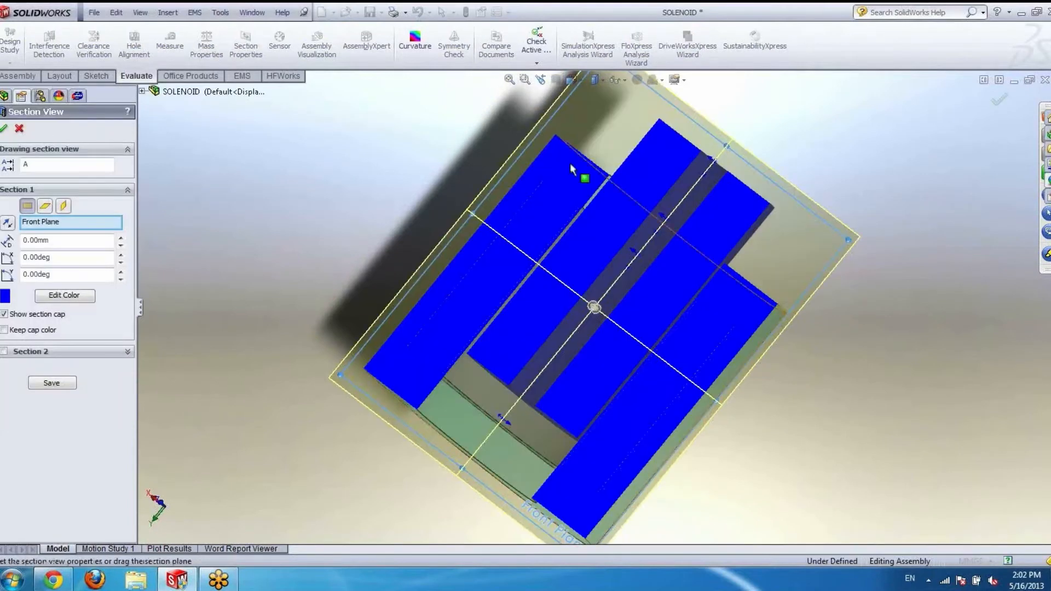
mouse_move(524, 335)
middle_down()
mouse_move(505, 346)
mouse_move(515, 321)
middle_up()
scroll(515, 321, up, 1)
scroll(517, 317, up, 1)
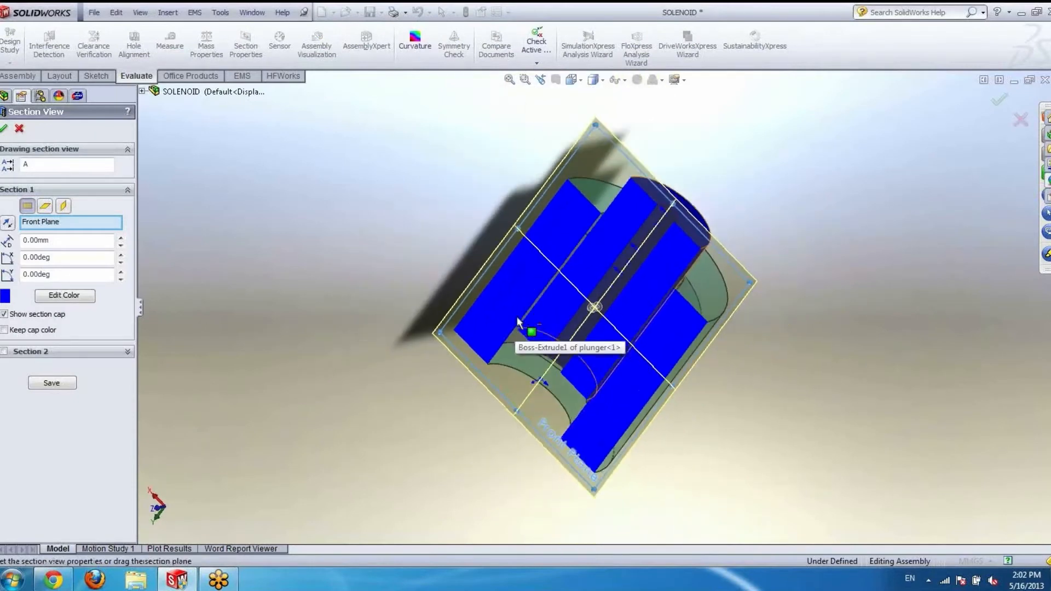
click(4, 129)
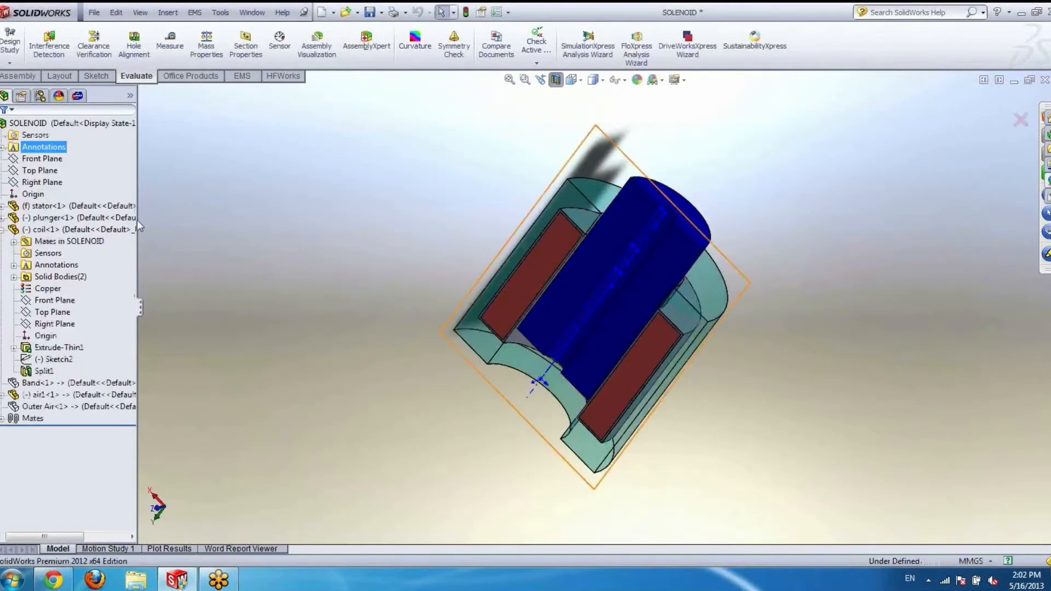
middle_drag(386, 260, 521, 265)
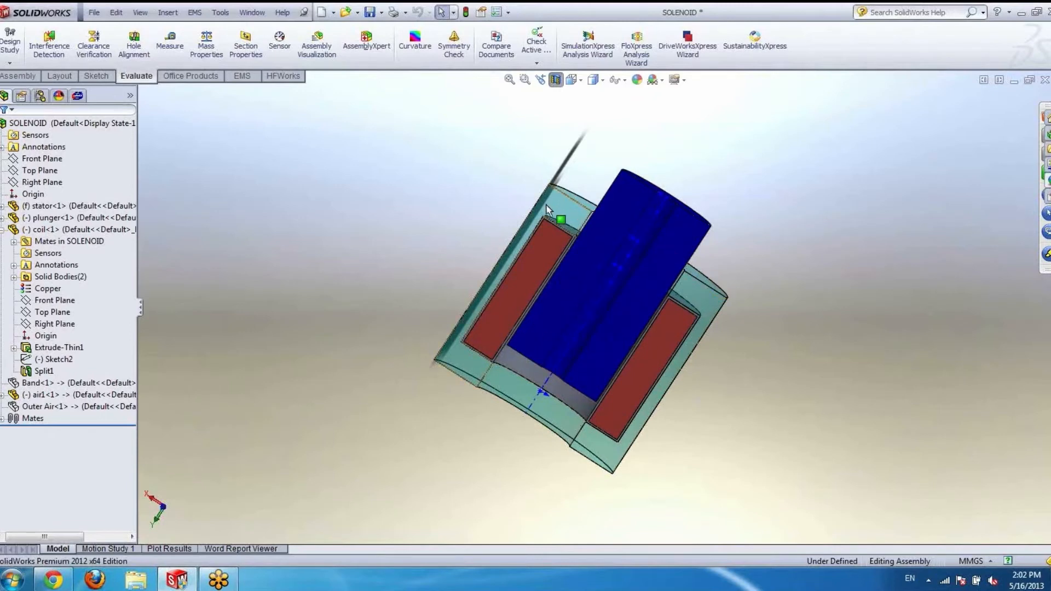
click(557, 80)
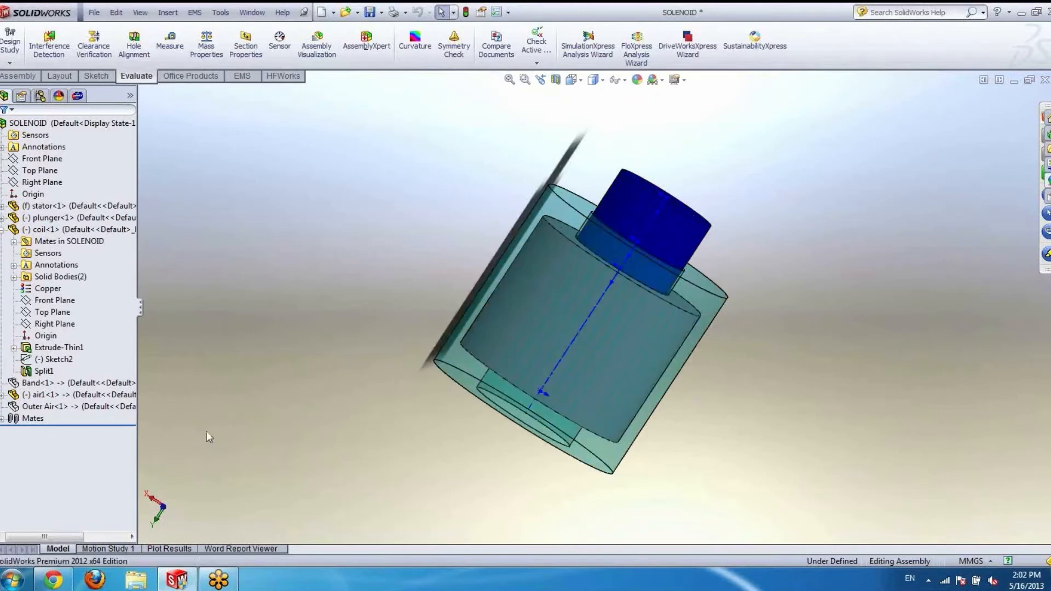
Step: Review the setup and timeline of Motion Study 1, and return to the model
click(103, 548)
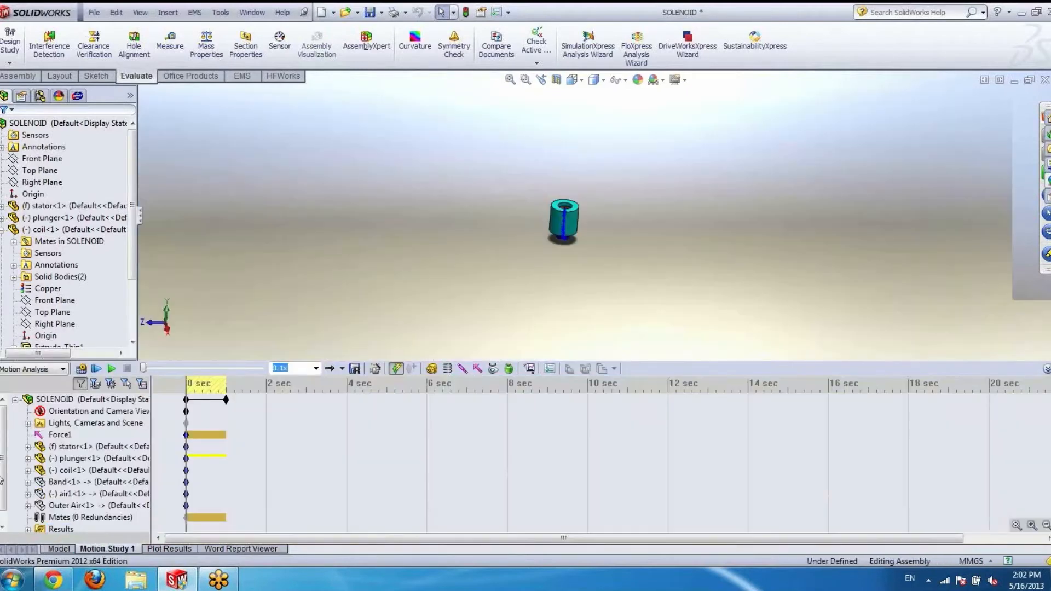
click(93, 411)
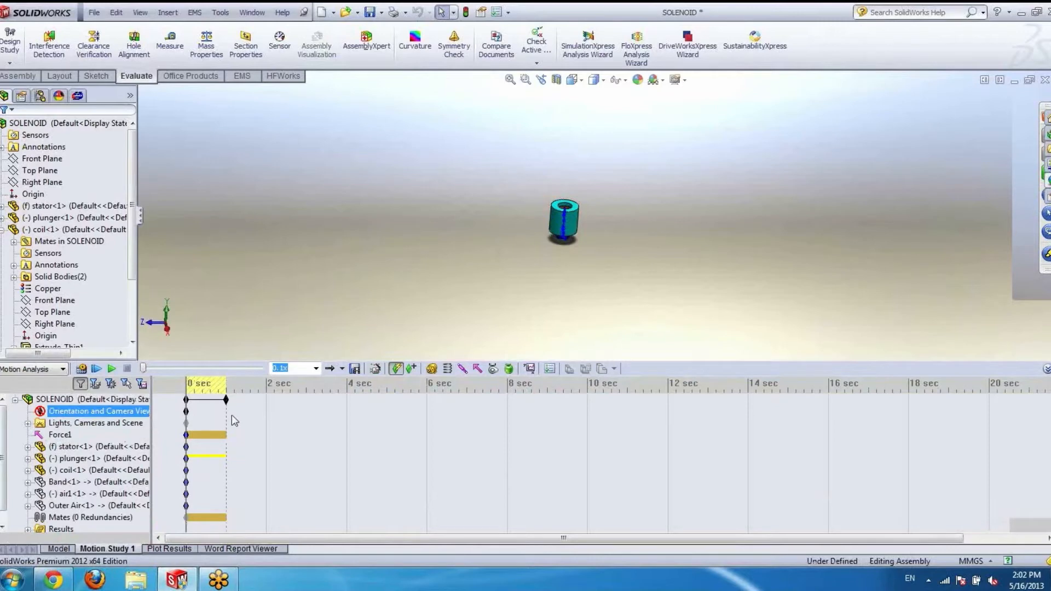
click(339, 403)
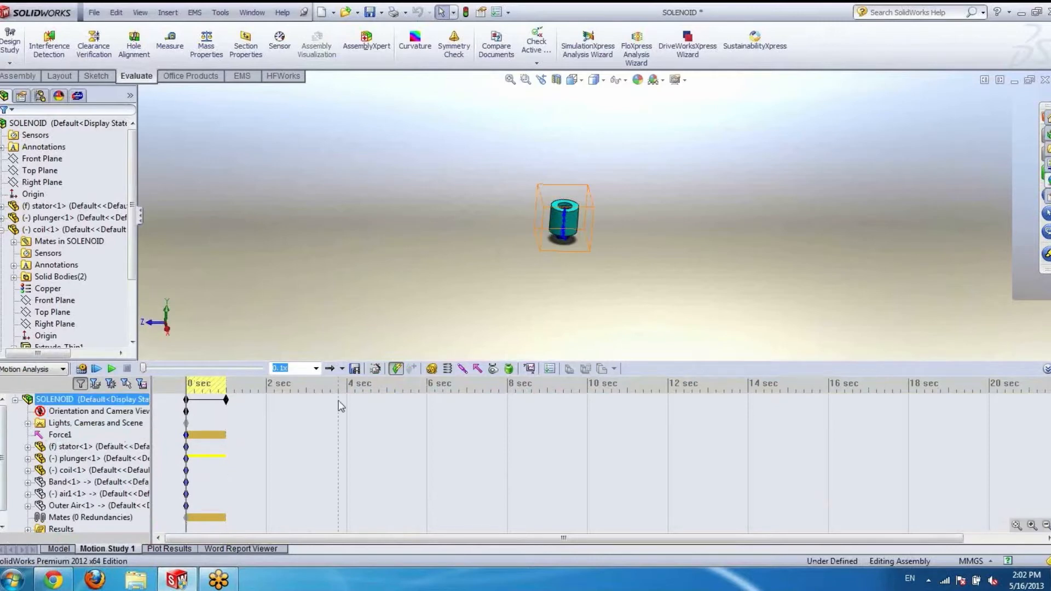
click(57, 549)
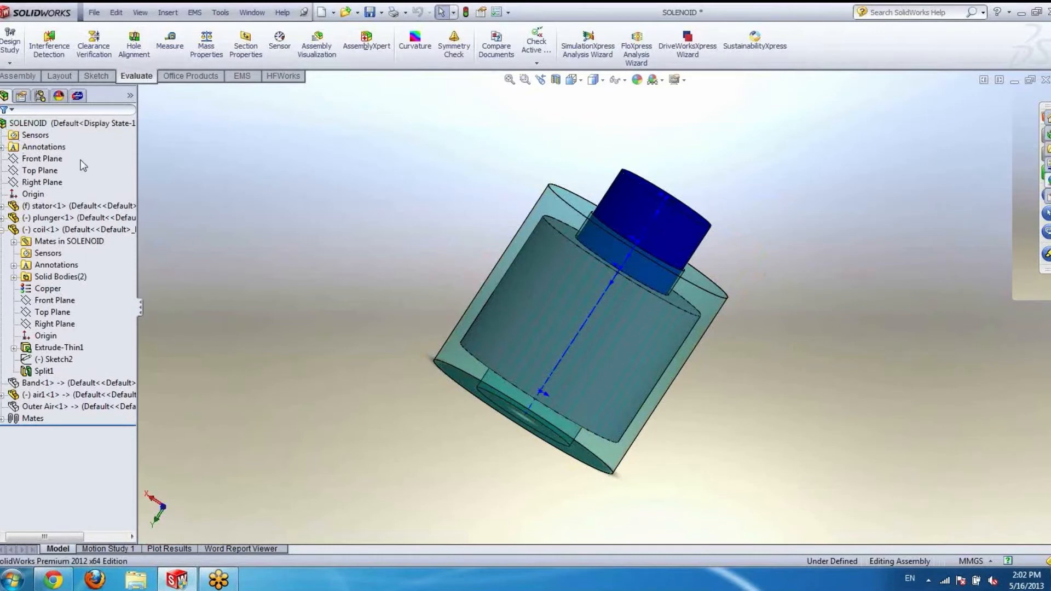
Step: Create the magnetostatic EMS study Study 3 with steady state thermal analysis and motion analysis coupled to Motion Study 1
click(78, 96)
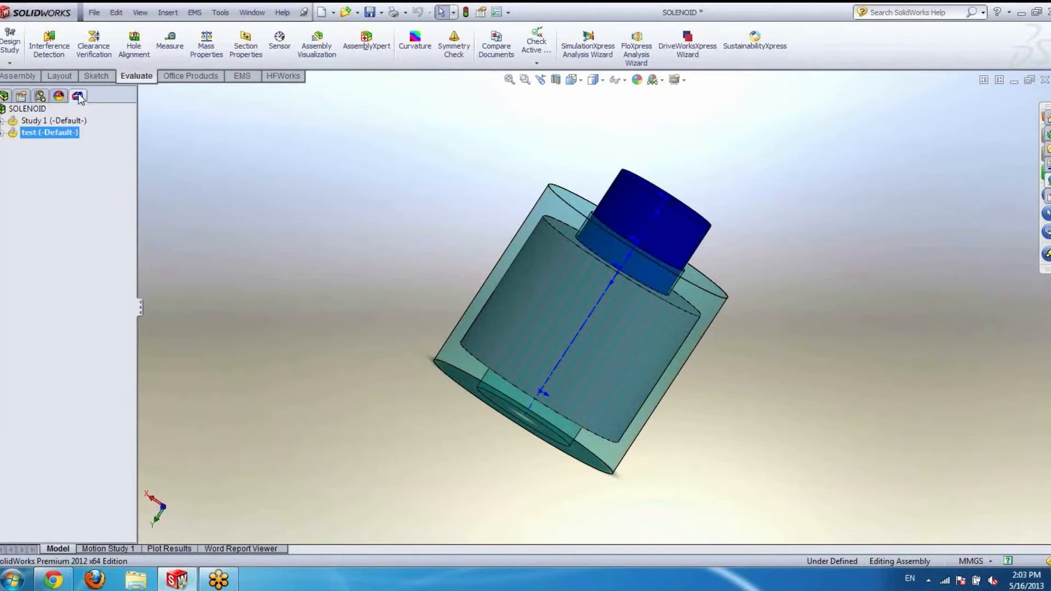
right_click(26, 111)
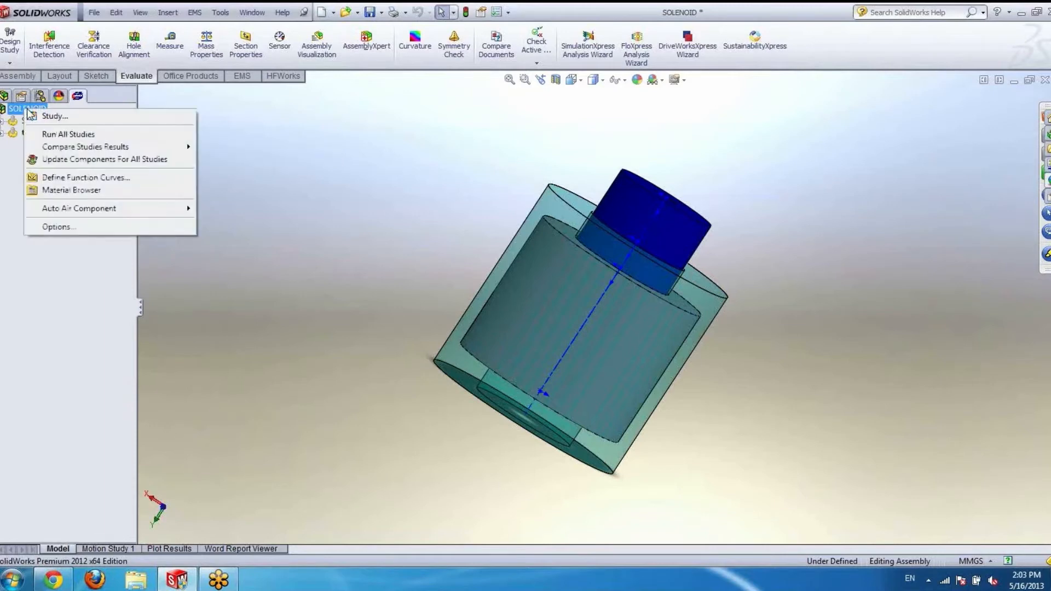
click(68, 118)
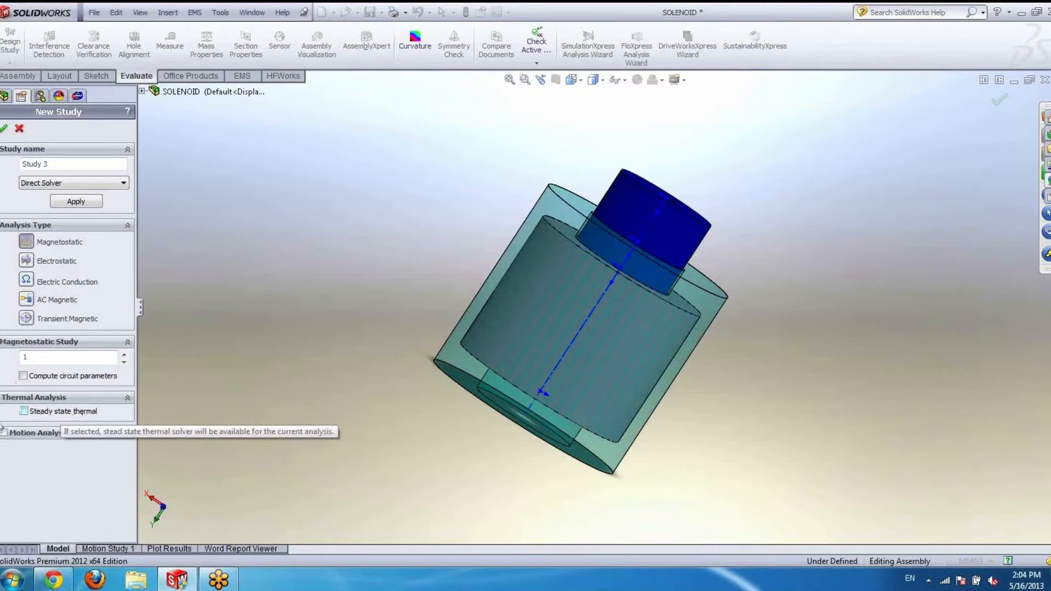
click(23, 411)
click(4, 433)
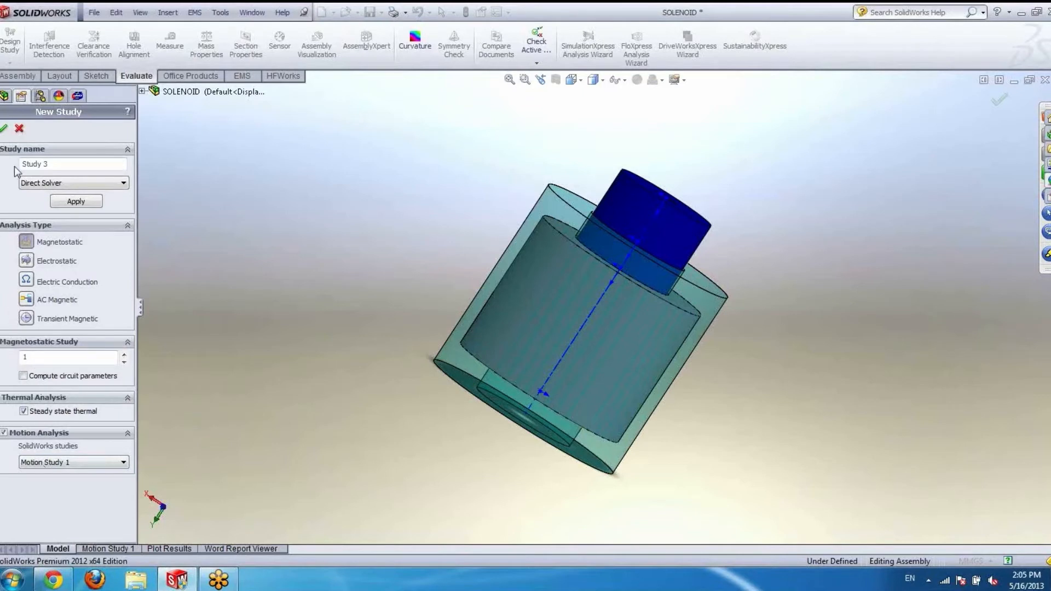
click(4, 130)
Step: Check Motion Study 1 again and look over the Study 3 items from Solids to Reports
click(104, 549)
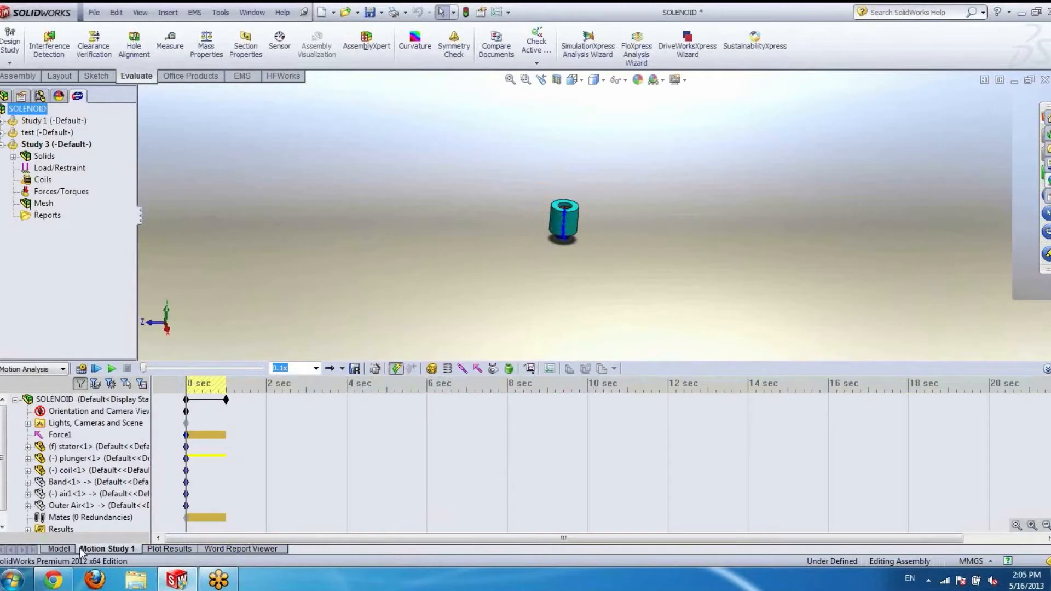
click(58, 550)
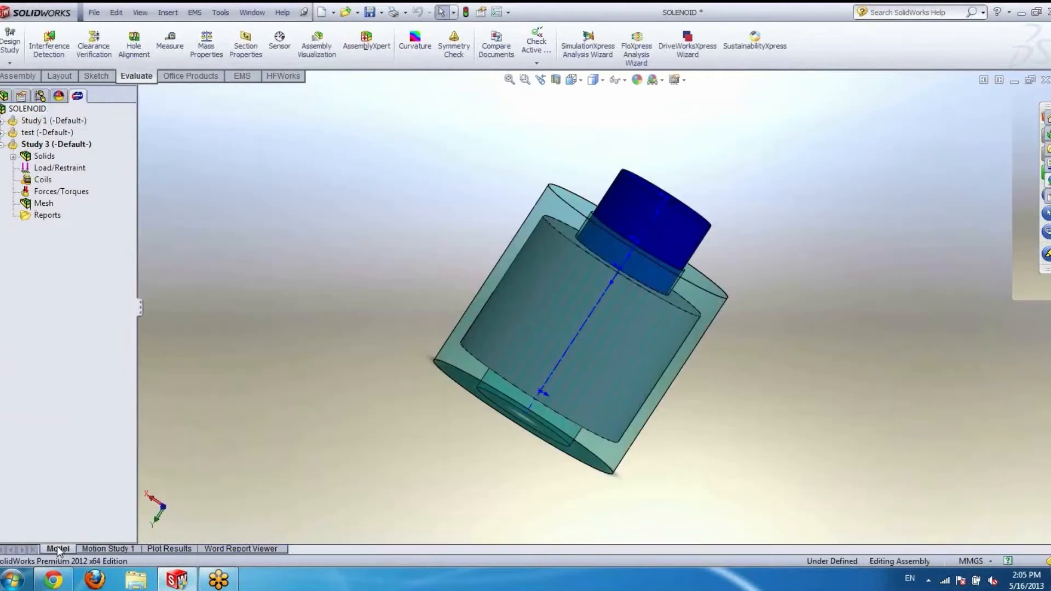
click(44, 158)
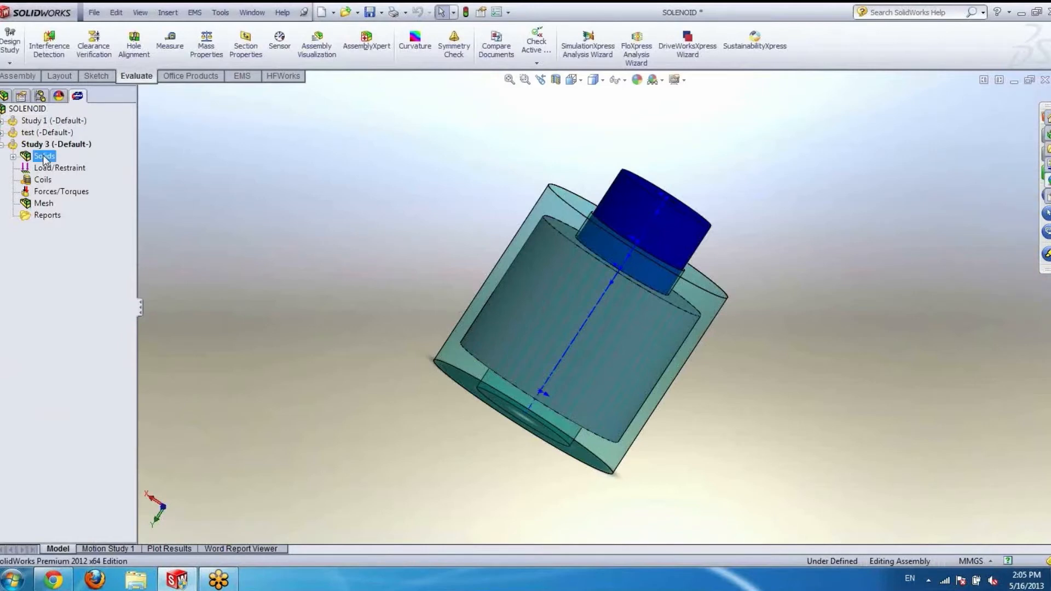
shift+click(43, 216)
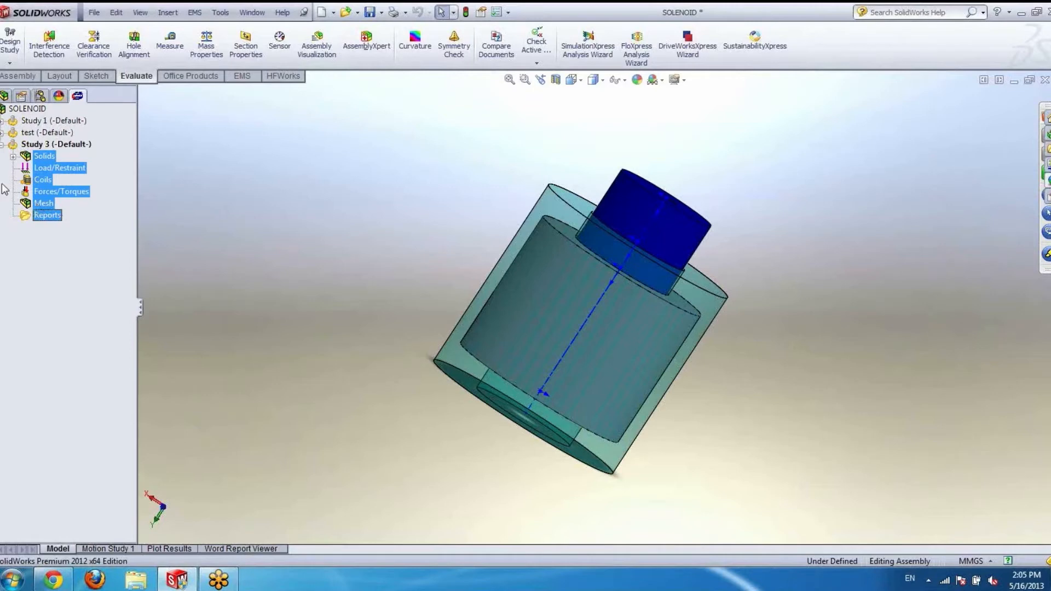
Step: List the solids of Study 3 and open the material assignment for all bodies of coil-1
click(12, 157)
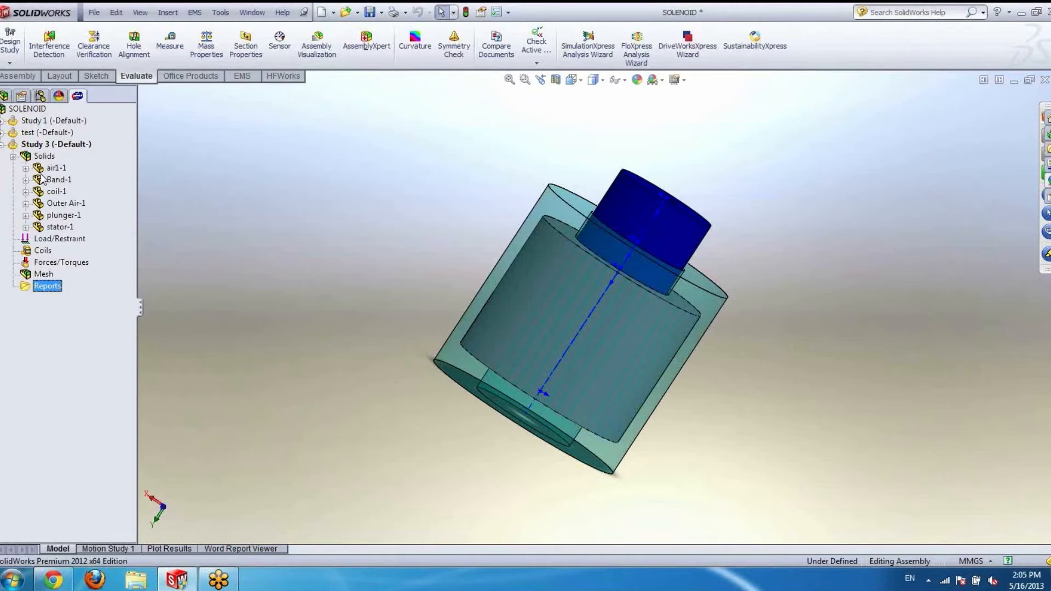
click(39, 159)
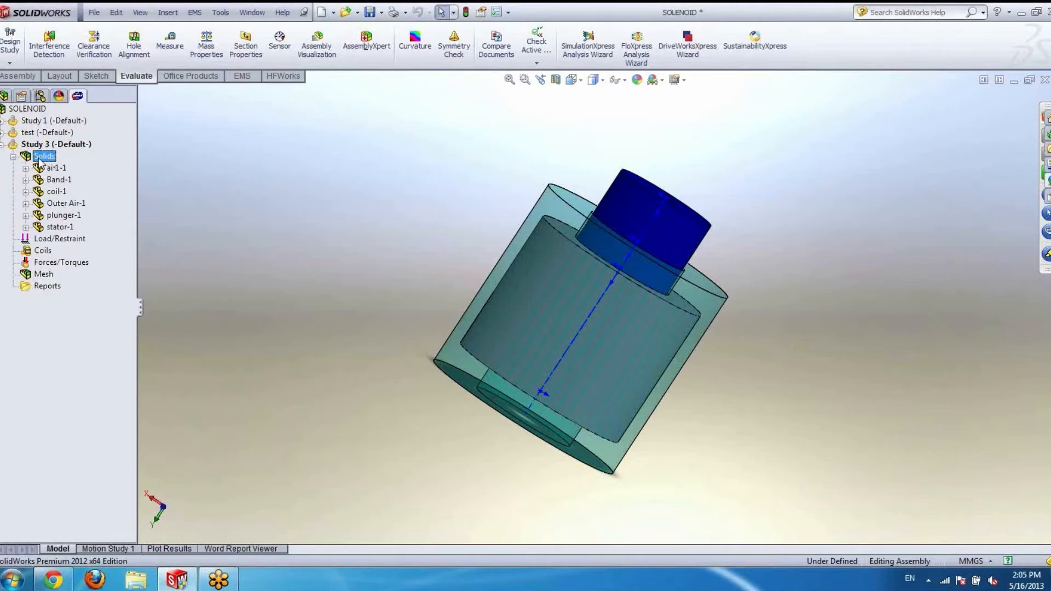
right_click(44, 190)
click(60, 201)
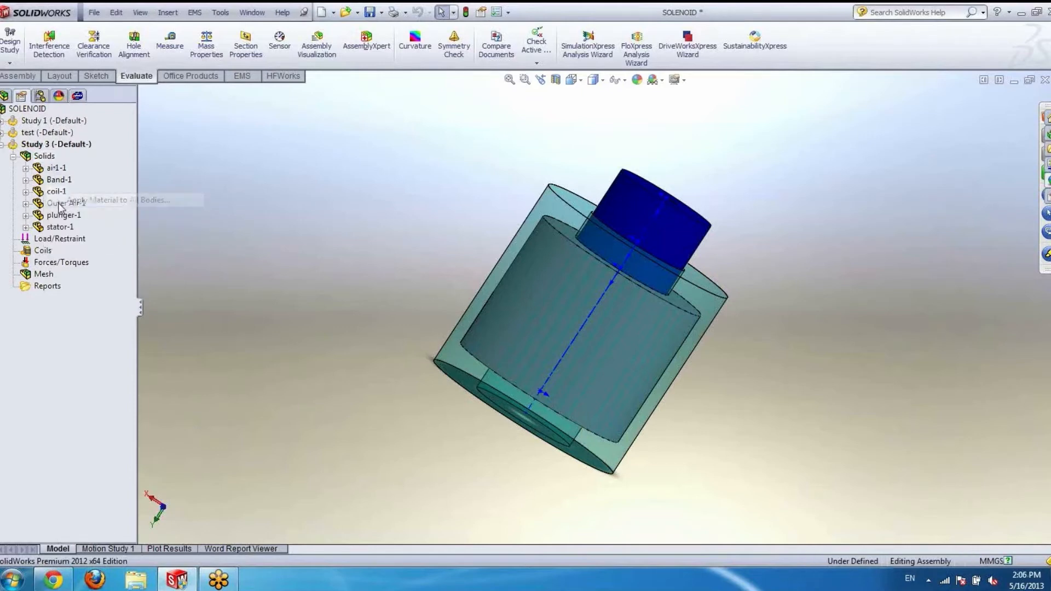
Step: Browse the EMS Materials categories and the available material library options, leaving the library file selection without loading one
click(11, 298)
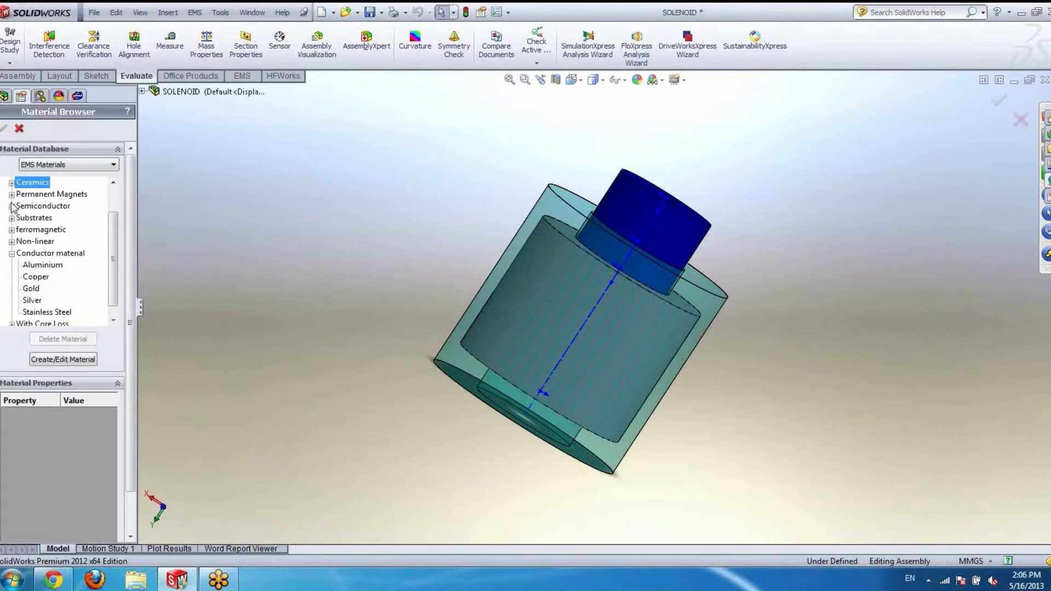
click(12, 253)
click(11, 206)
scroll(20, 231, down, 5)
click(12, 231)
scroll(14, 239, down, 4)
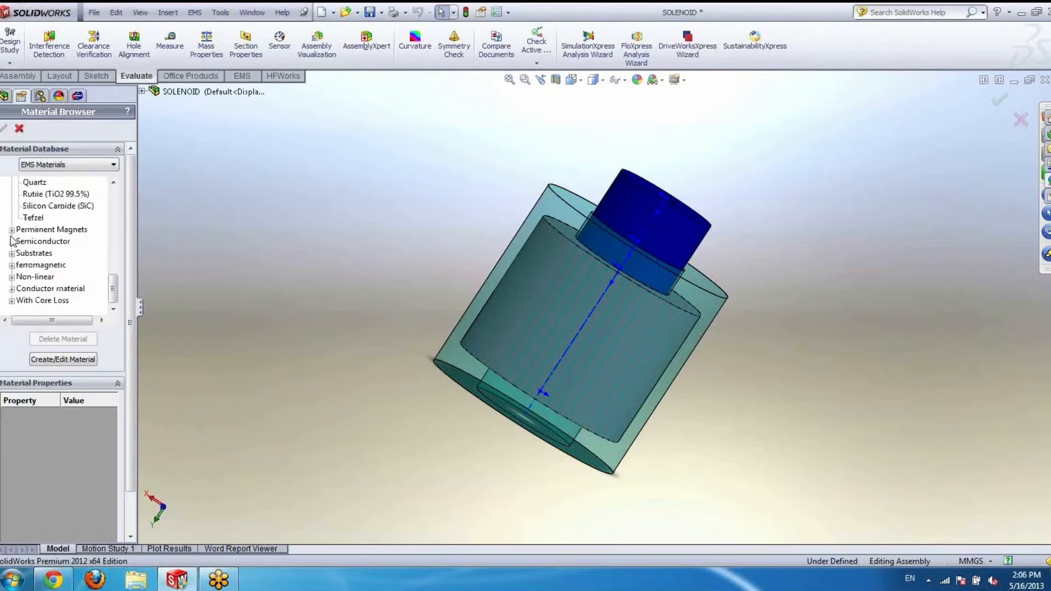
click(12, 230)
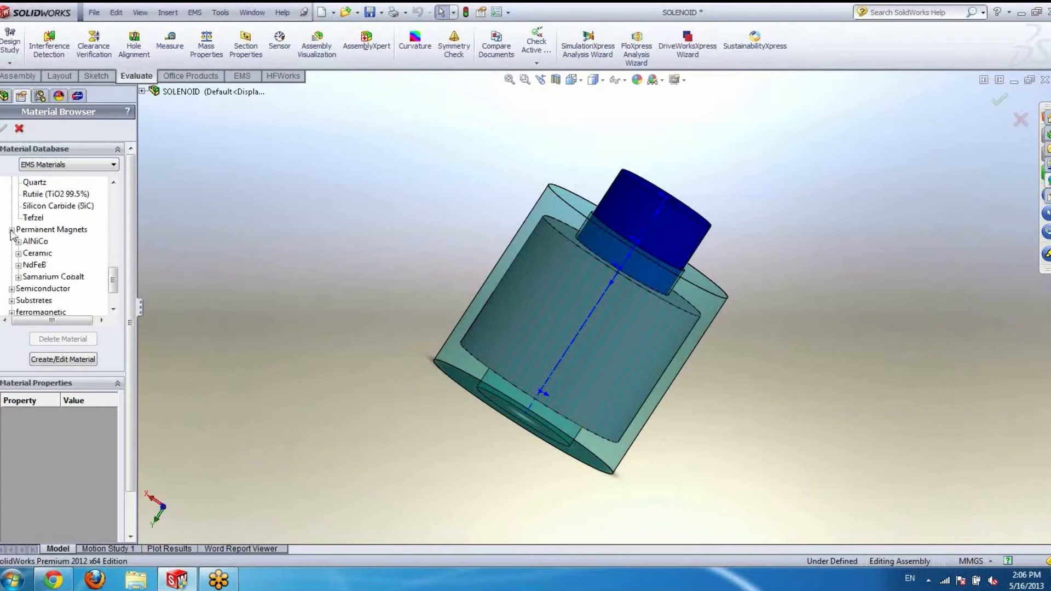
click(49, 165)
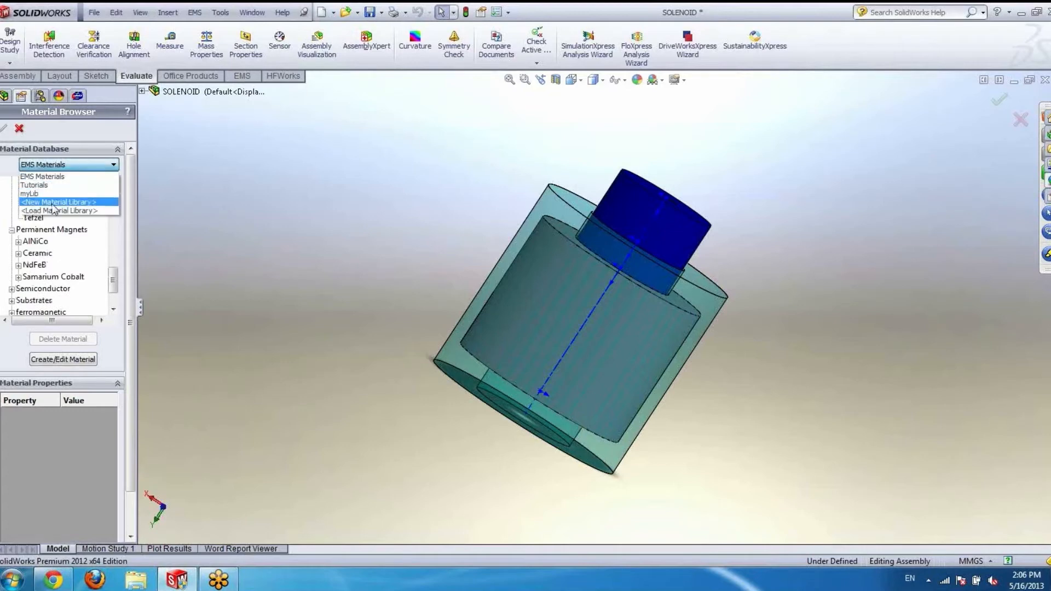
click(55, 240)
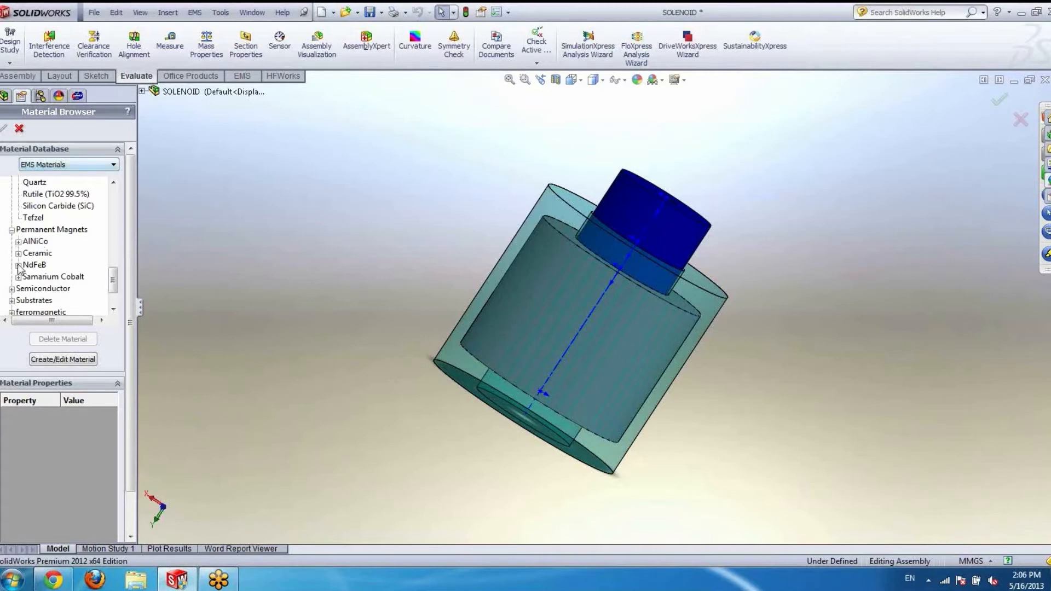
scroll(20, 275, down, 1)
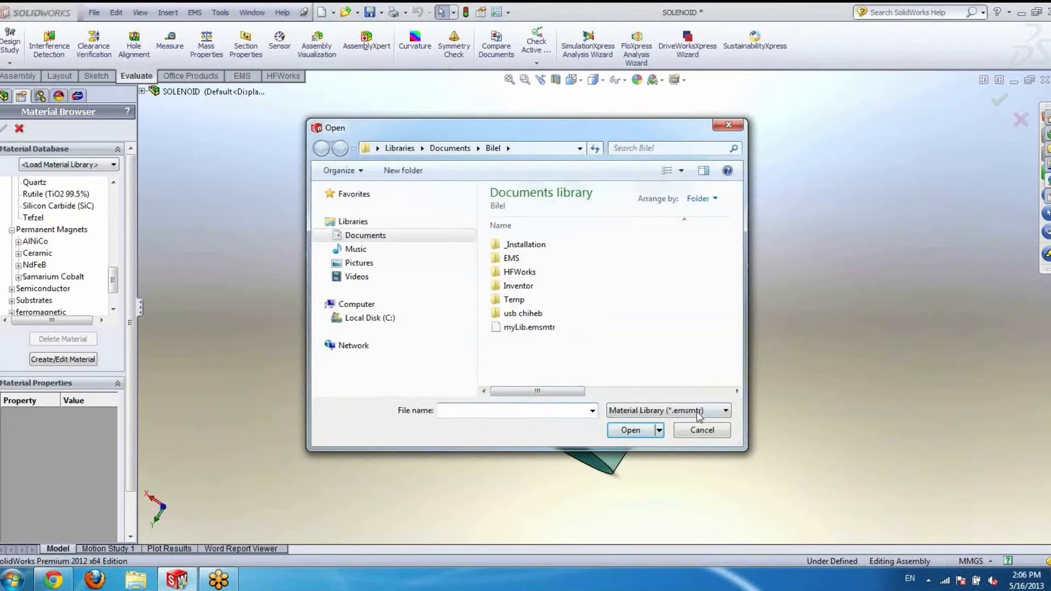
click(703, 430)
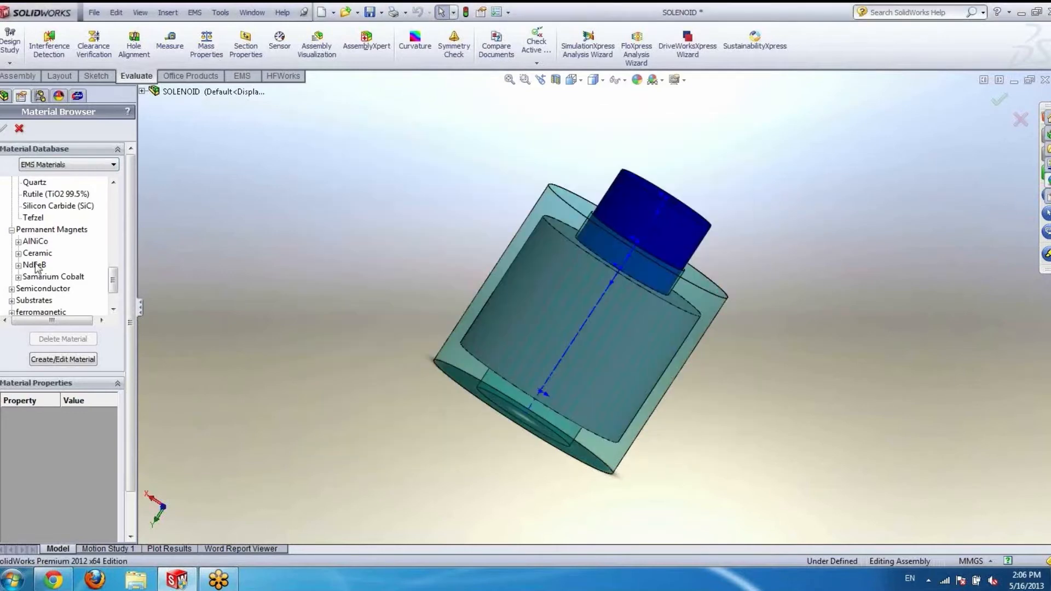
Step: Assign Copper from the conductor materials to all bodies of coil-1
drag(113, 283, 112, 297)
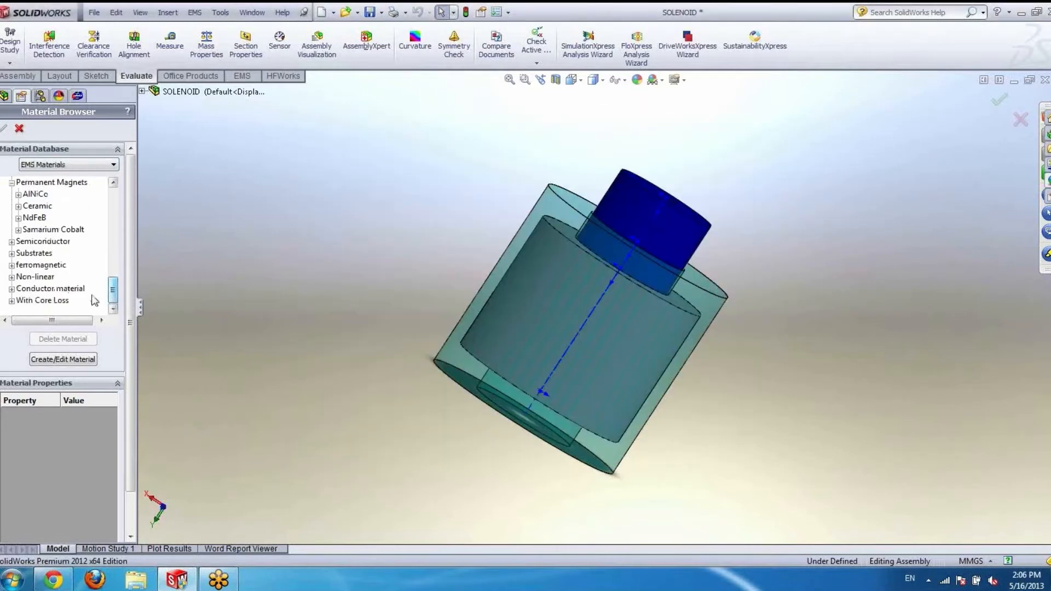
click(11, 288)
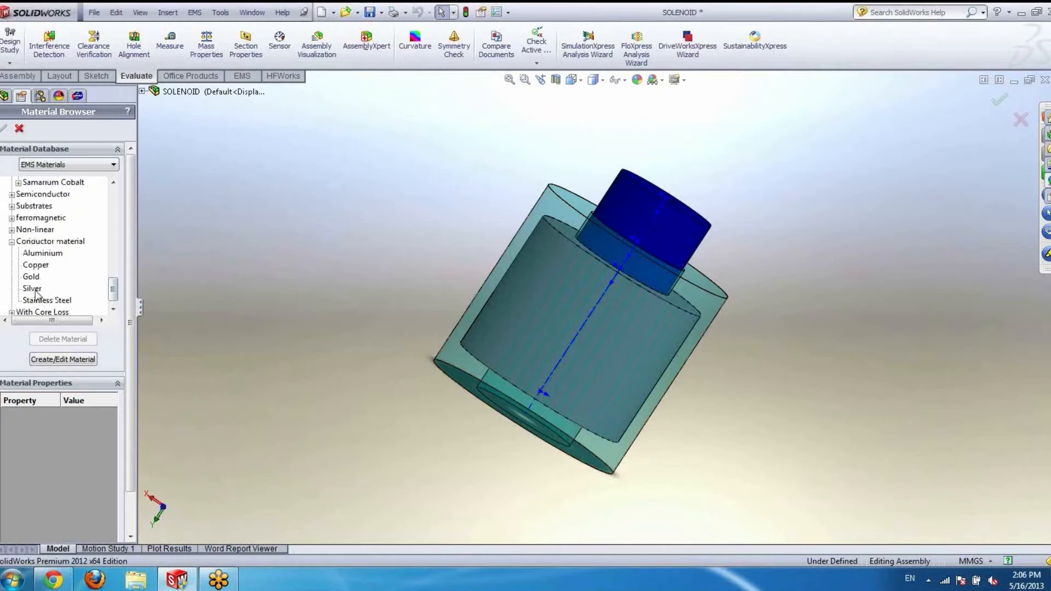
click(35, 265)
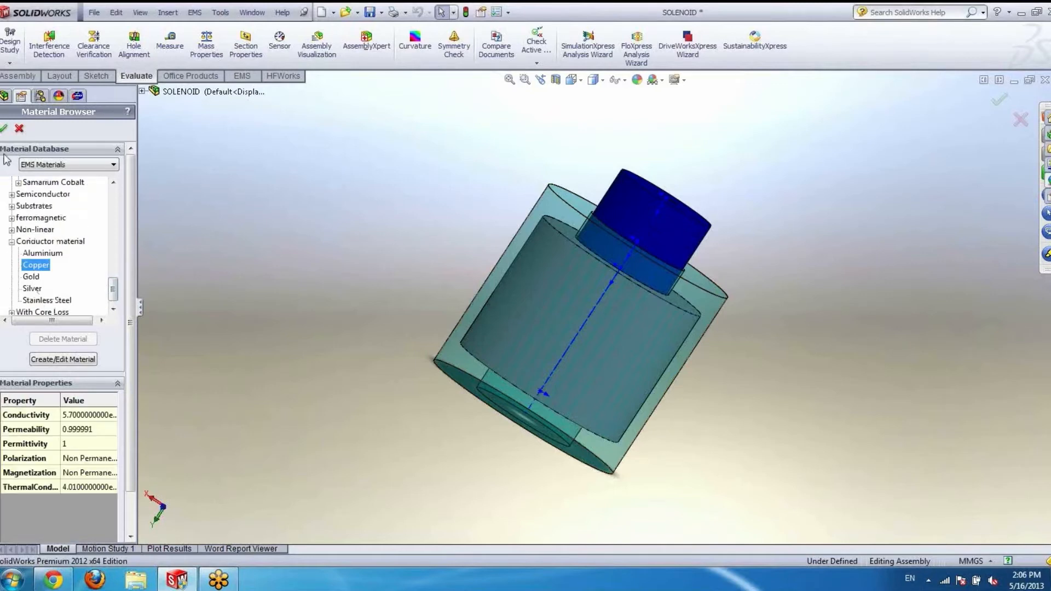
click(4, 129)
click(3, 131)
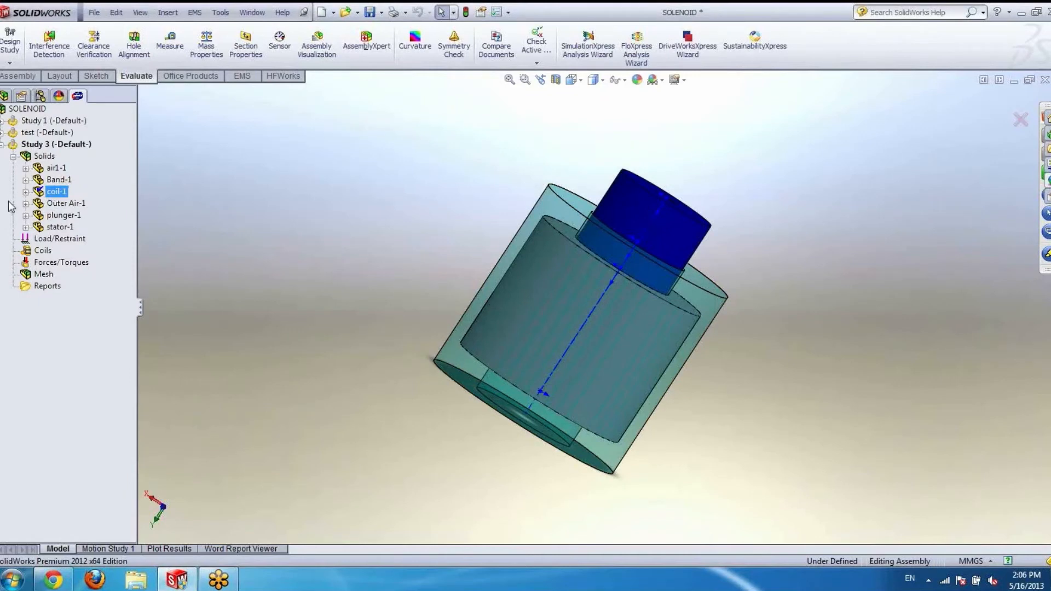
Step: Assign Mild Steel from the ferromagnetic materials to all bodies of plunger-1
right_click(51, 216)
click(71, 226)
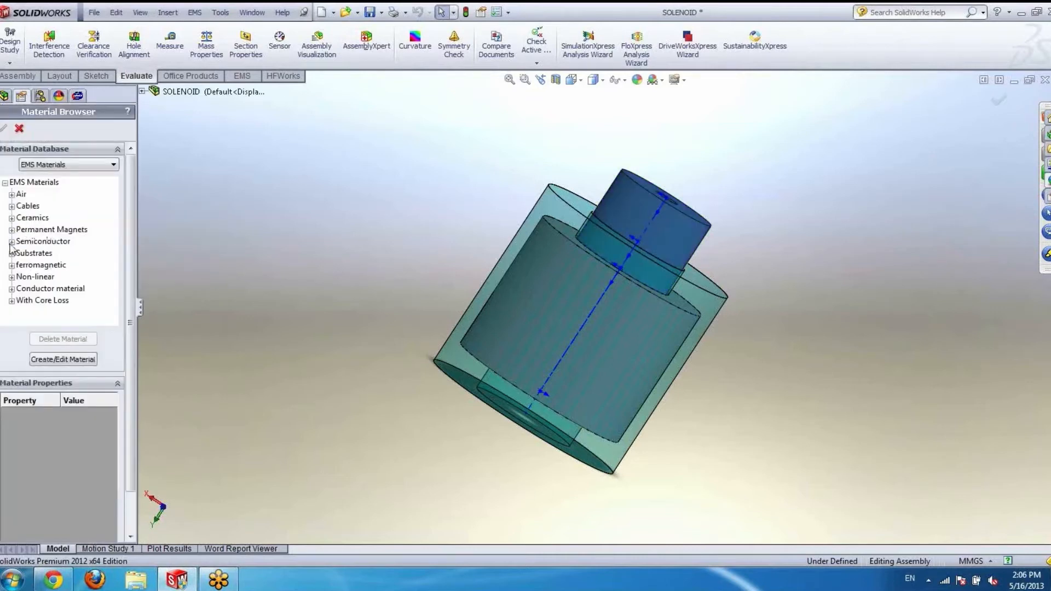
click(11, 265)
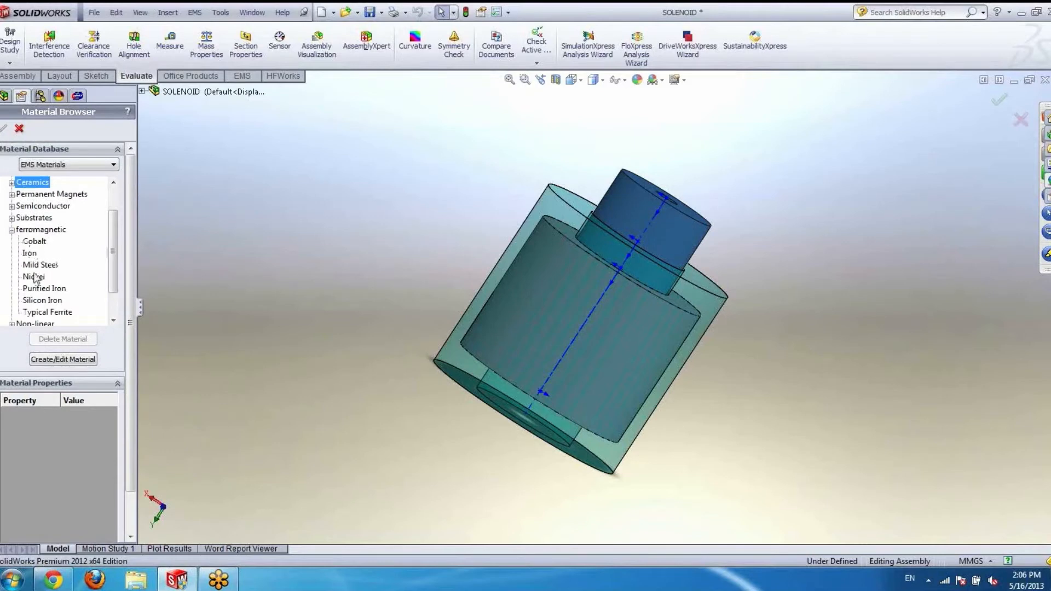
click(39, 265)
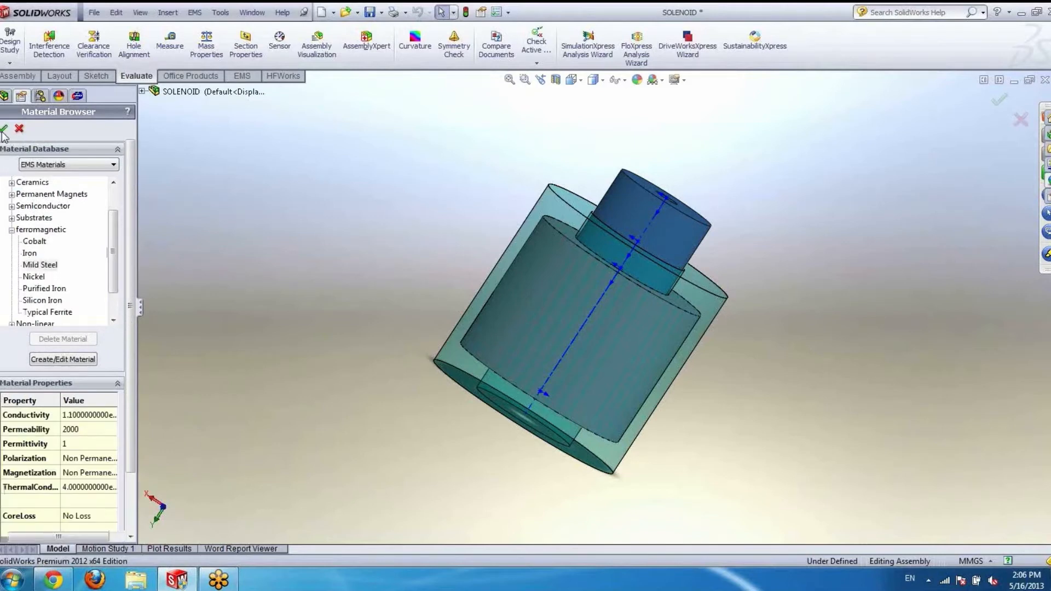
click(4, 129)
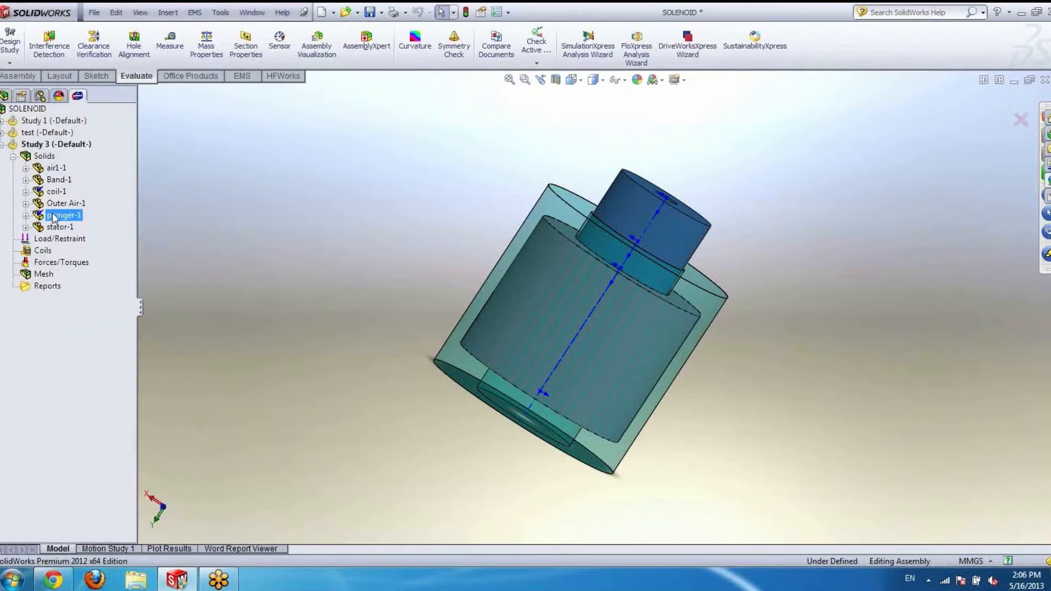
Step: Apply a thermal convection load to Band-1 in Study 3, clearing the preselected stator from the selected entities
click(54, 227)
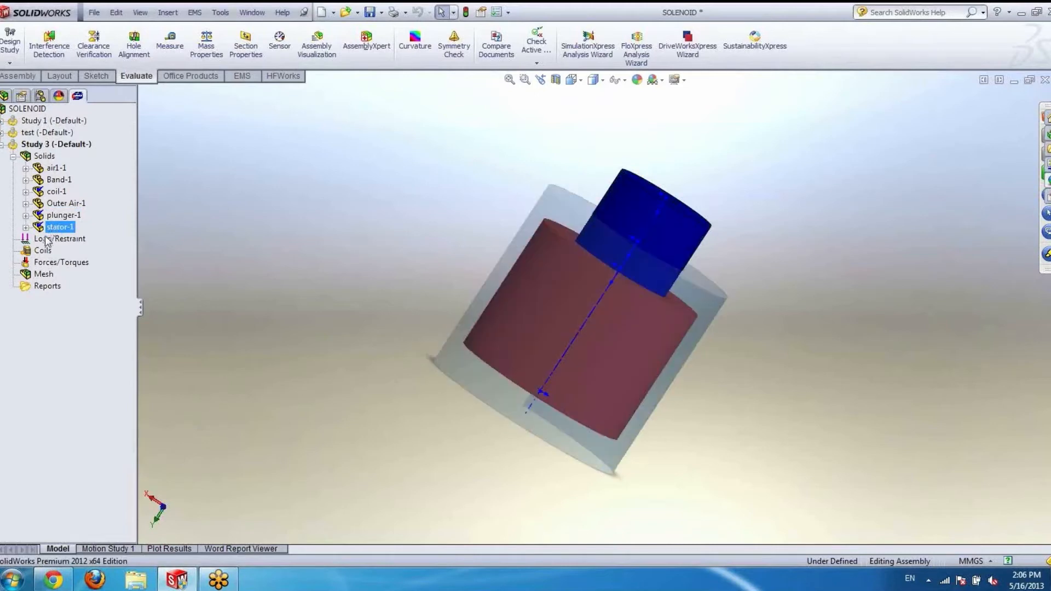
click(13, 157)
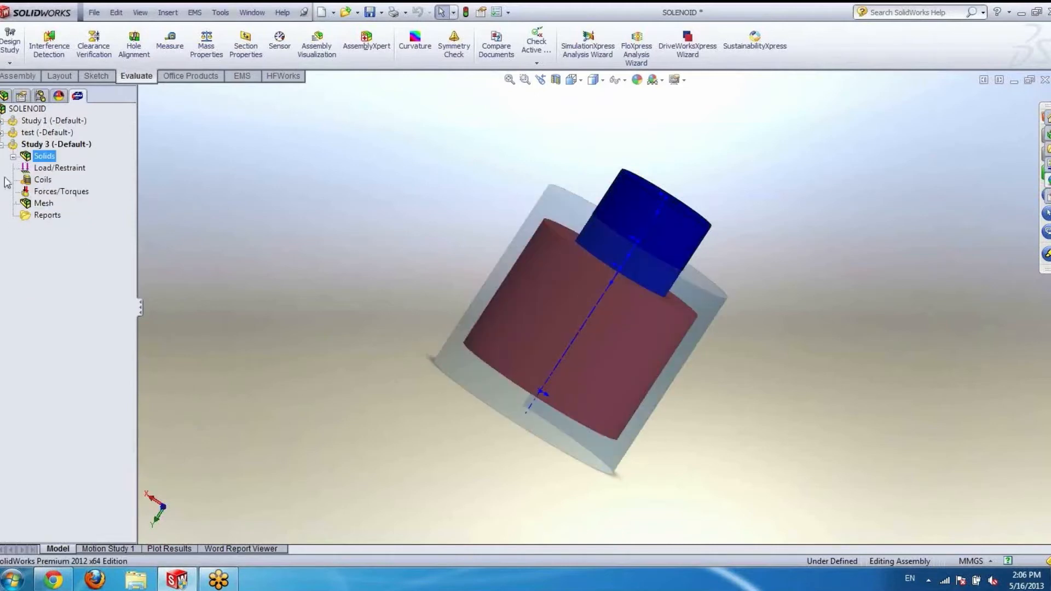
right_click(63, 168)
mouse_move(116, 192)
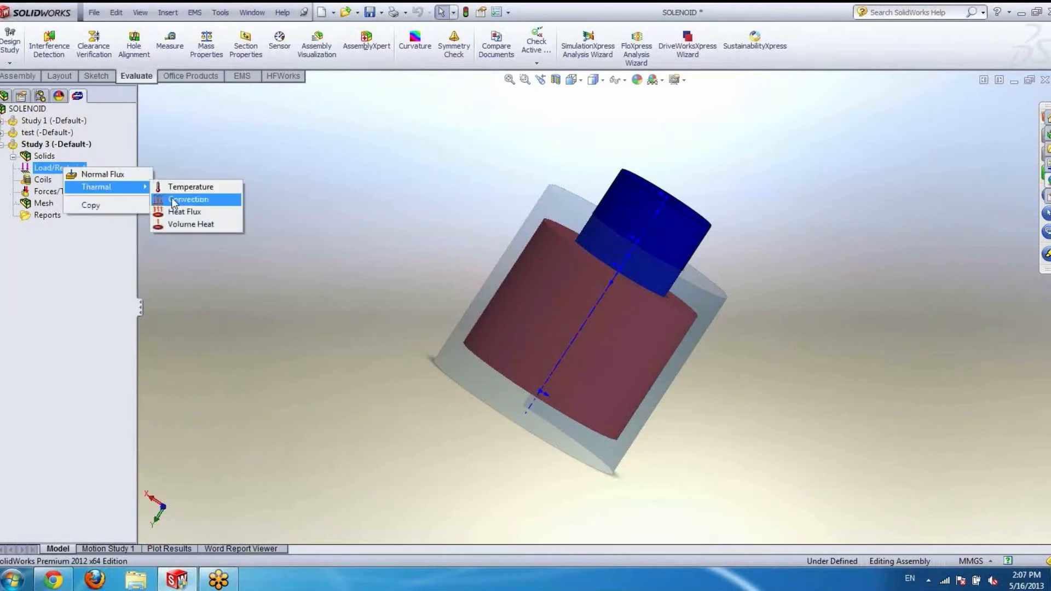
click(188, 199)
right_click(82, 193)
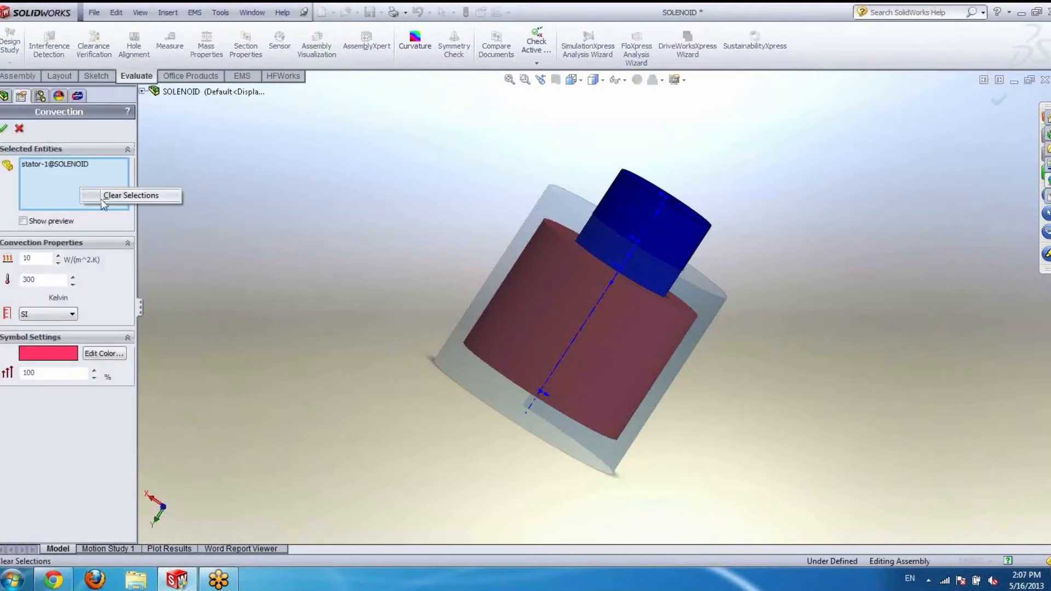
click(137, 196)
click(142, 92)
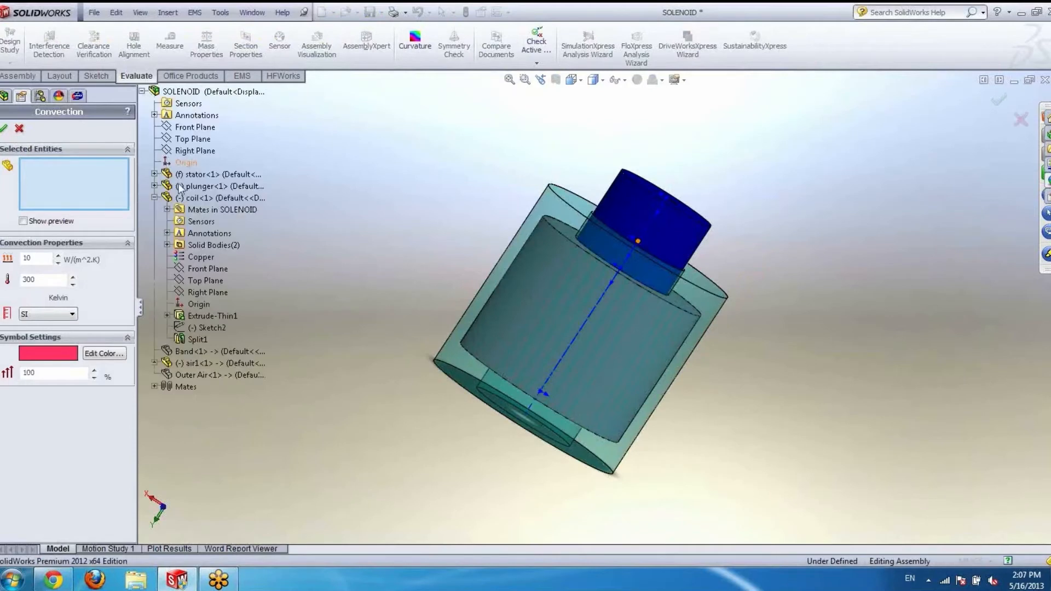
click(193, 351)
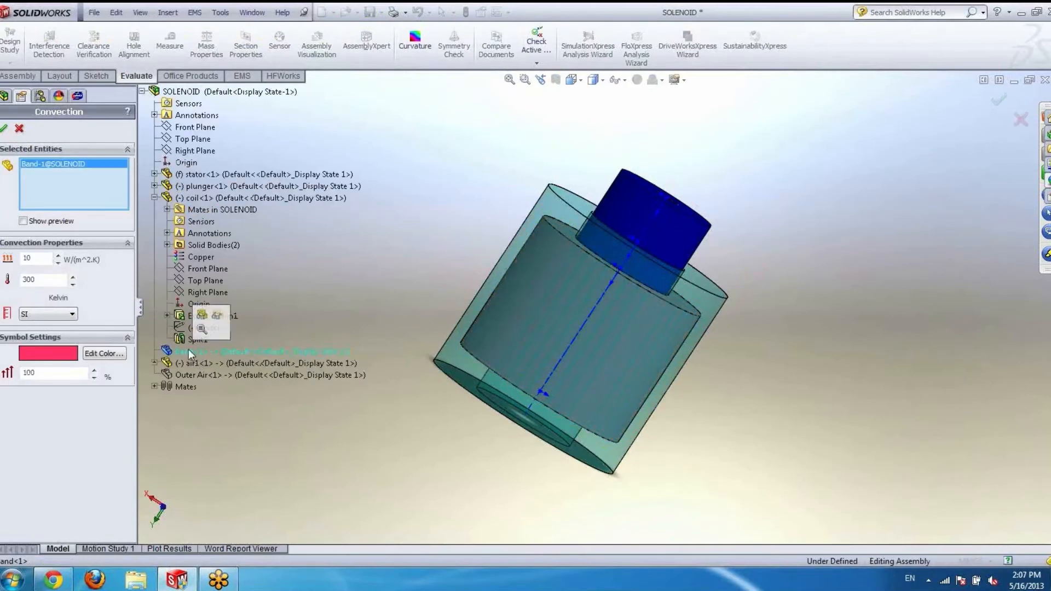
click(3, 128)
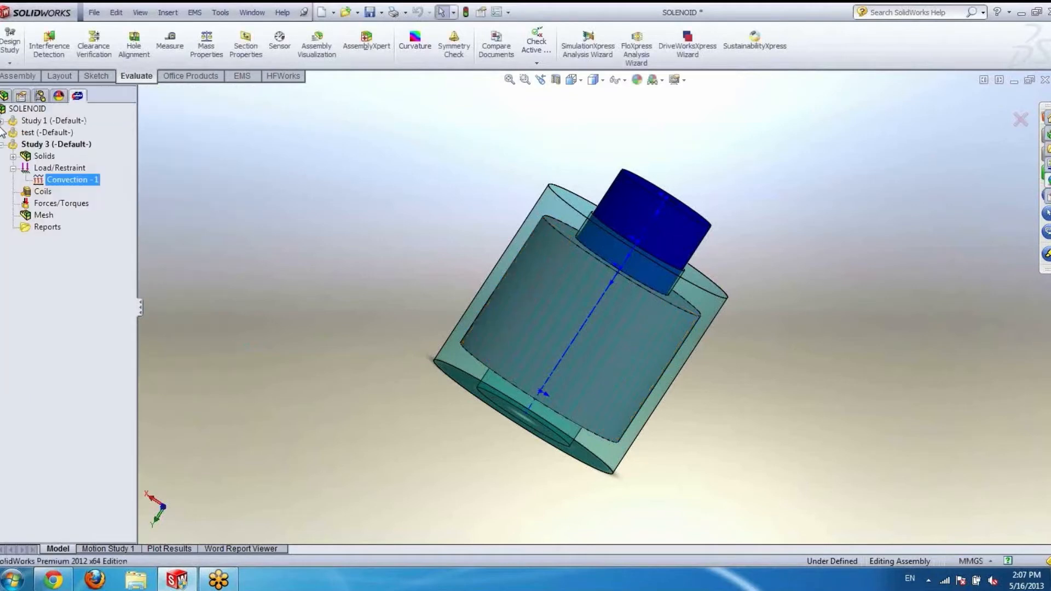
Step: Show the Outer Air component and make it transparent so the solenoid parts inside can be seen
click(3, 96)
right_click(30, 406)
click(66, 268)
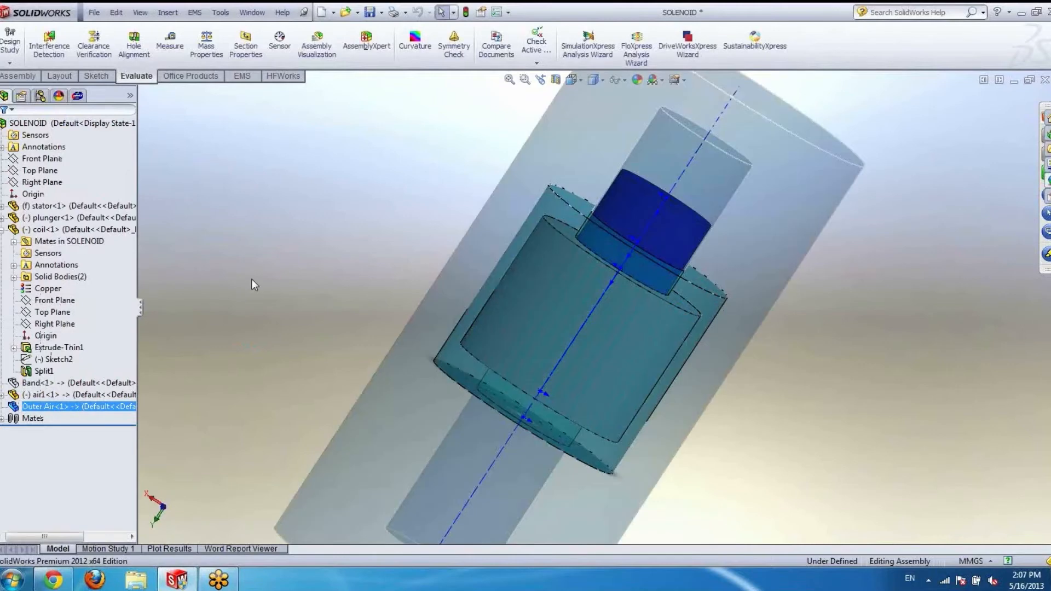
click(298, 267)
scroll(669, 361, up, 3)
middle_drag(643, 350, 561, 385)
right_click(564, 214)
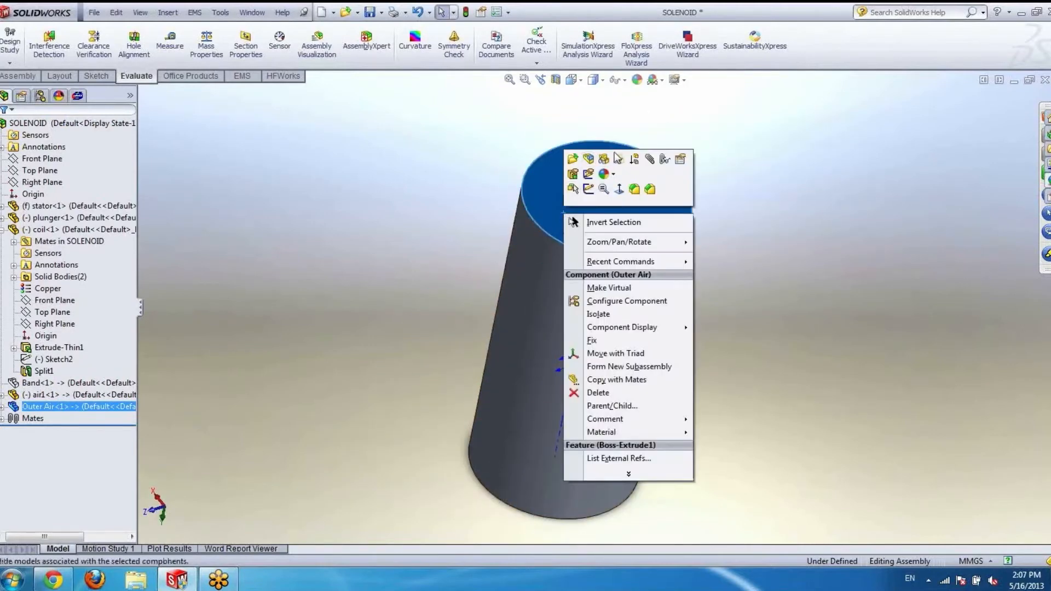
click(619, 160)
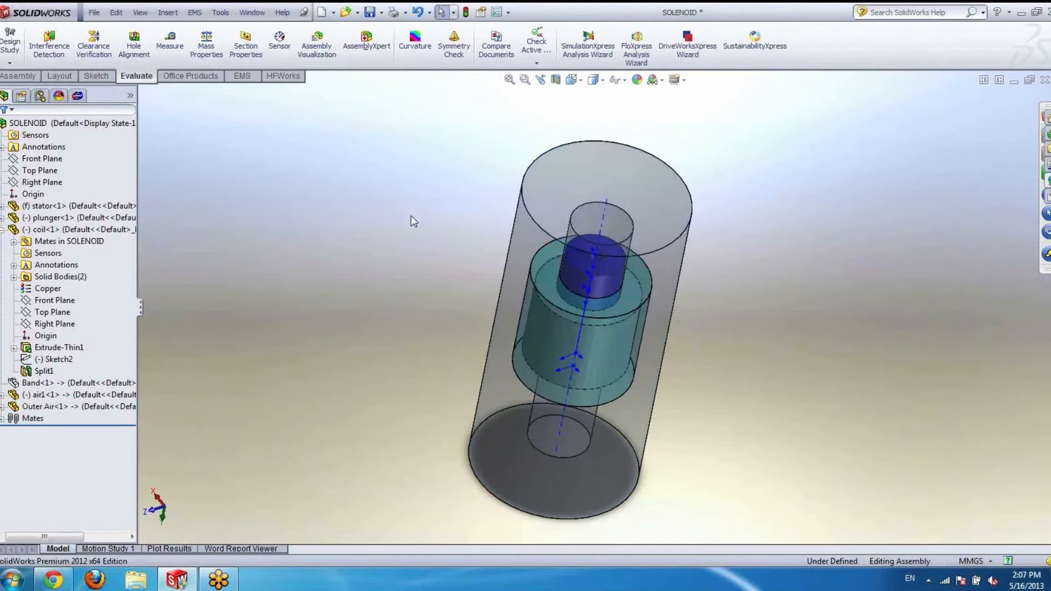
Step: Hide the Outer Air component and return to the EMS study tree
middle_drag(455, 294, 499, 212)
right_click(570, 174)
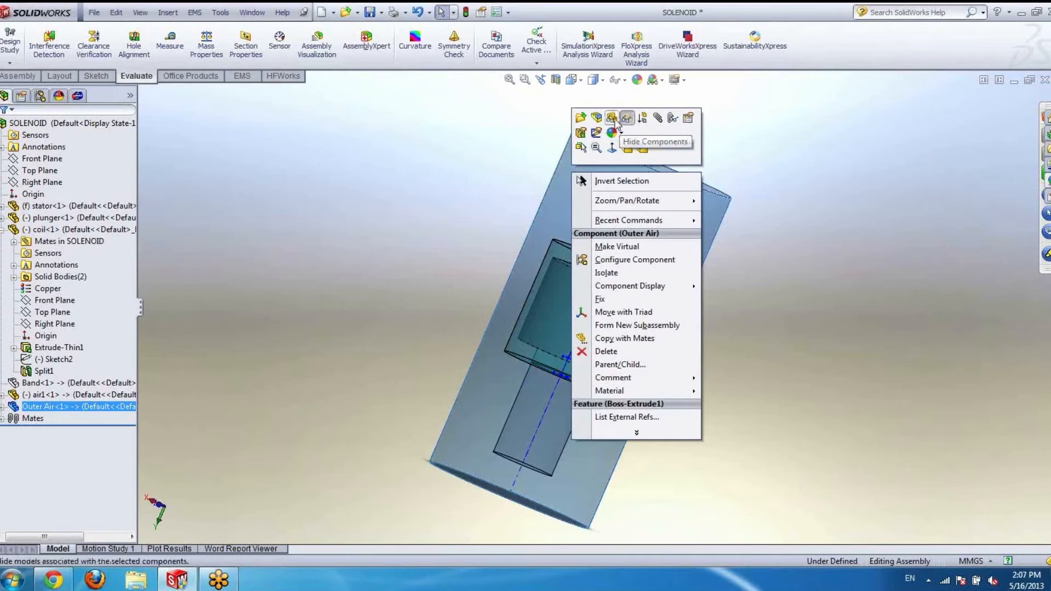
click(616, 121)
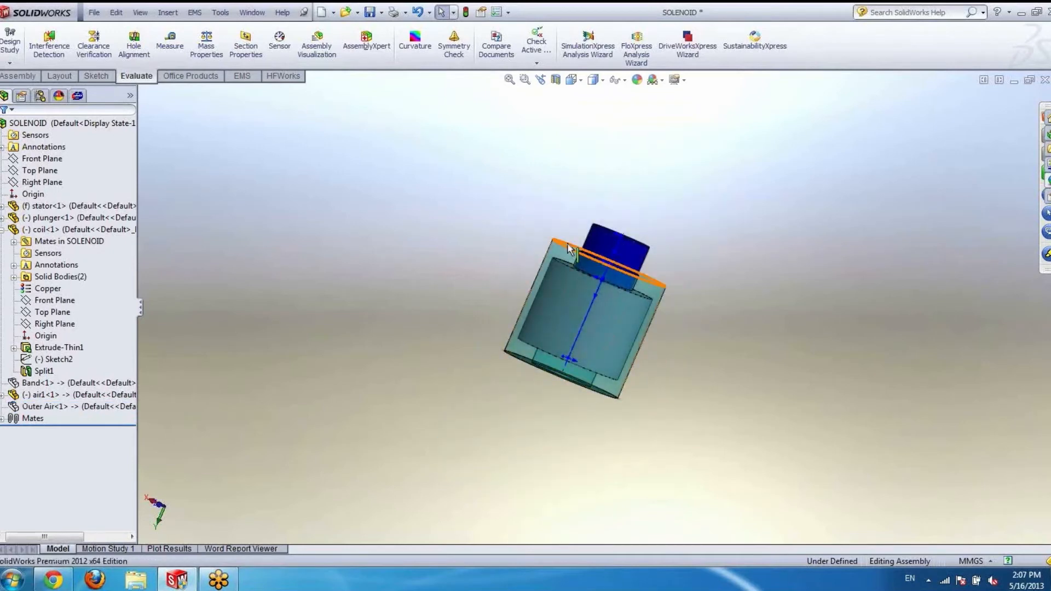
click(77, 96)
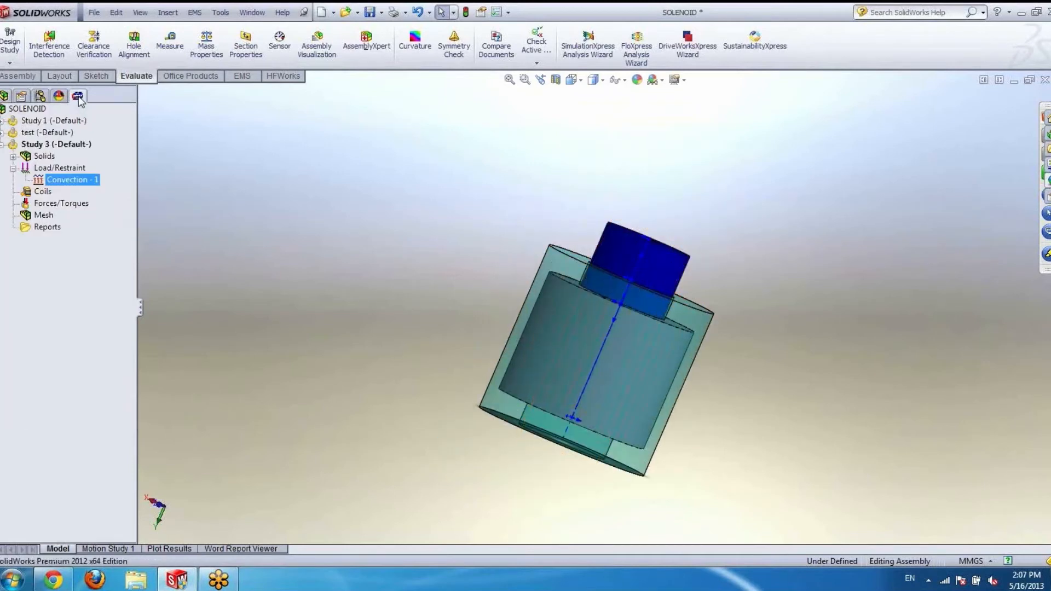
Step: Start defining a current-driven wound coil in Study 3 and clear the preselected Band-1 from its entities
right_click(42, 194)
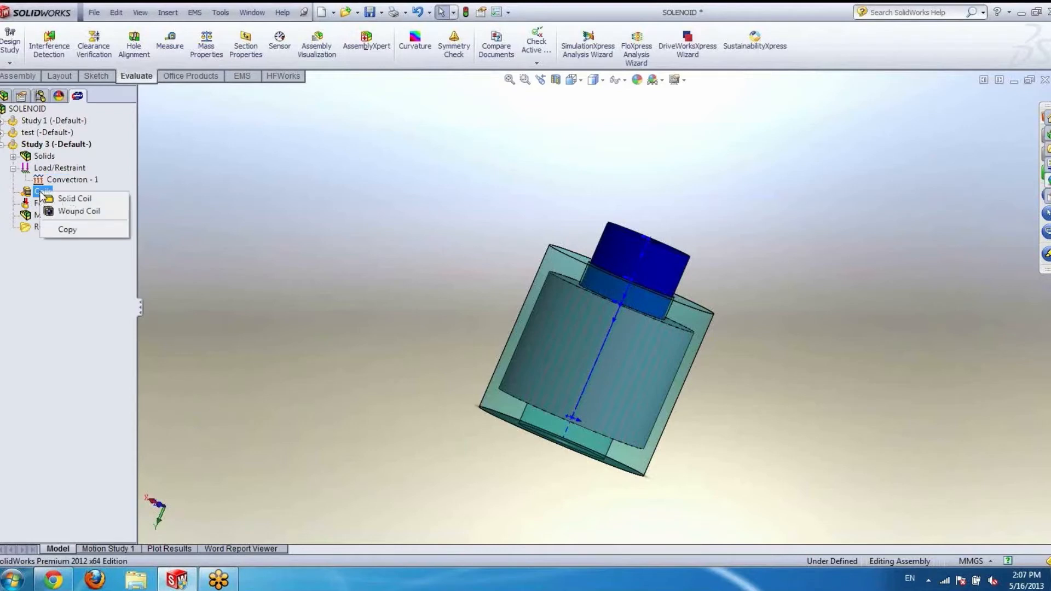
click(91, 212)
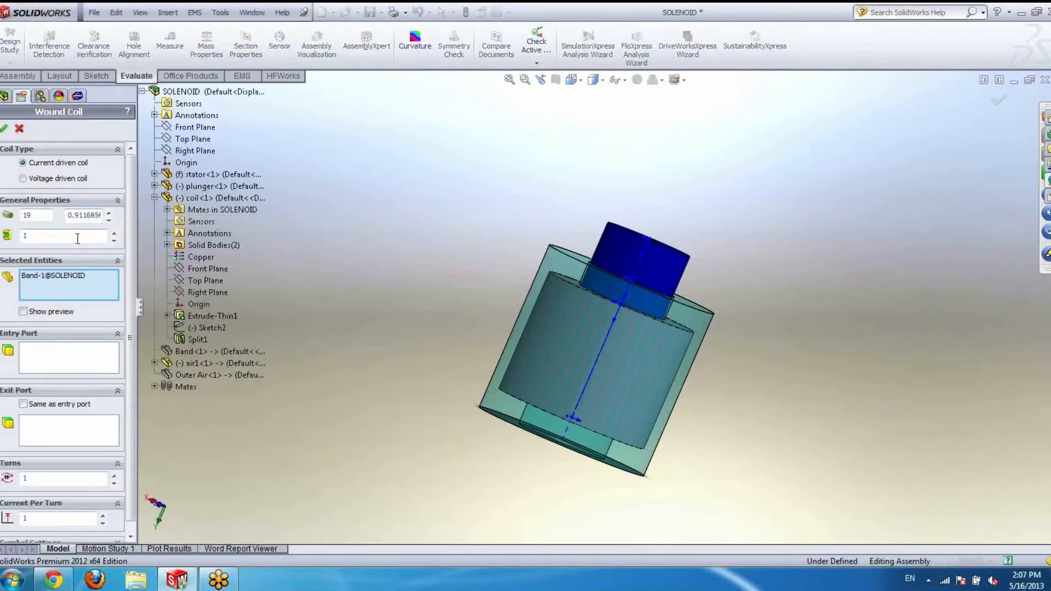
right_click(68, 287)
click(91, 294)
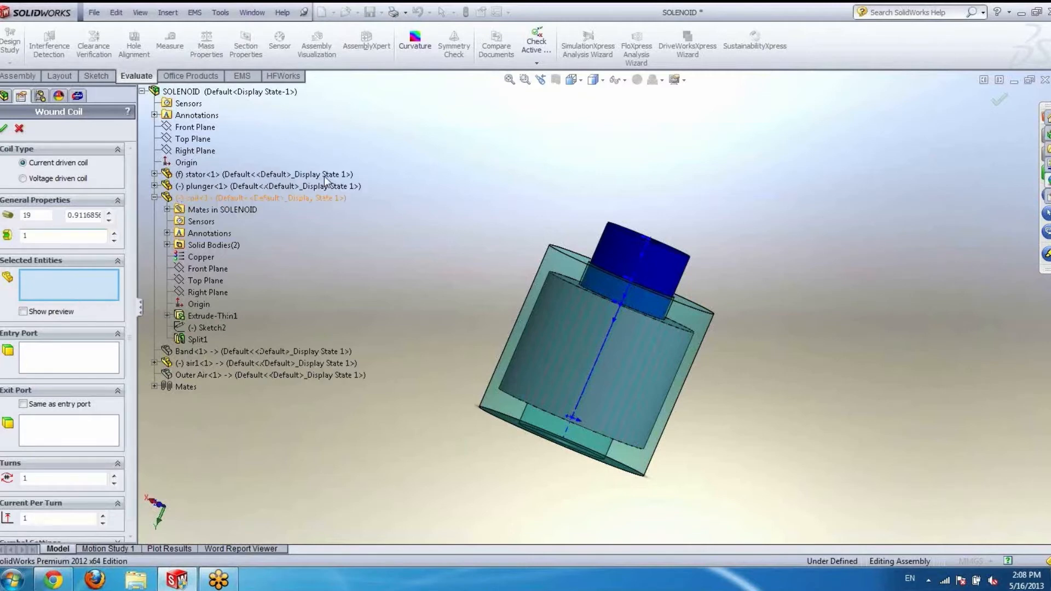
double_click(27, 215)
double_click(69, 214)
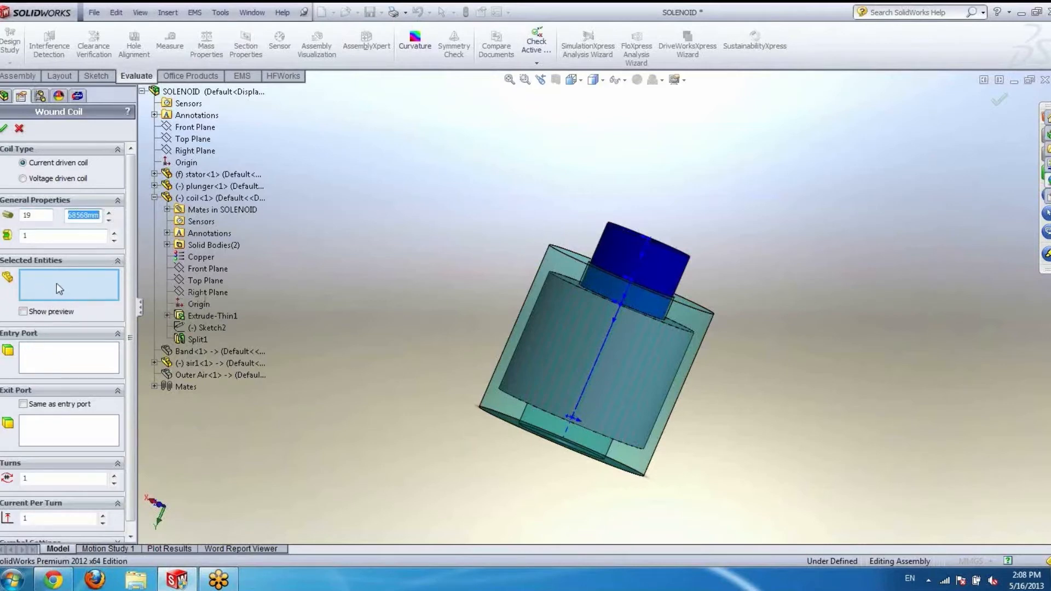
Step: Set the wound coil's number of turns to 50 and close the coil definition
click(51, 366)
click(48, 425)
click(32, 480)
drag(31, 480, 20, 482)
text(50)
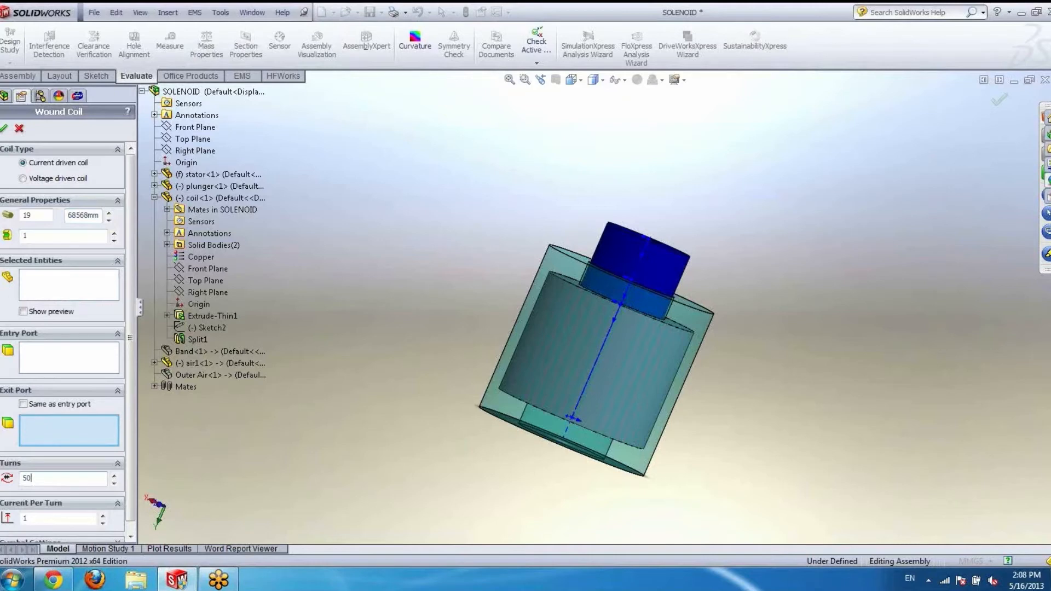
scroll(130, 387, down, 1)
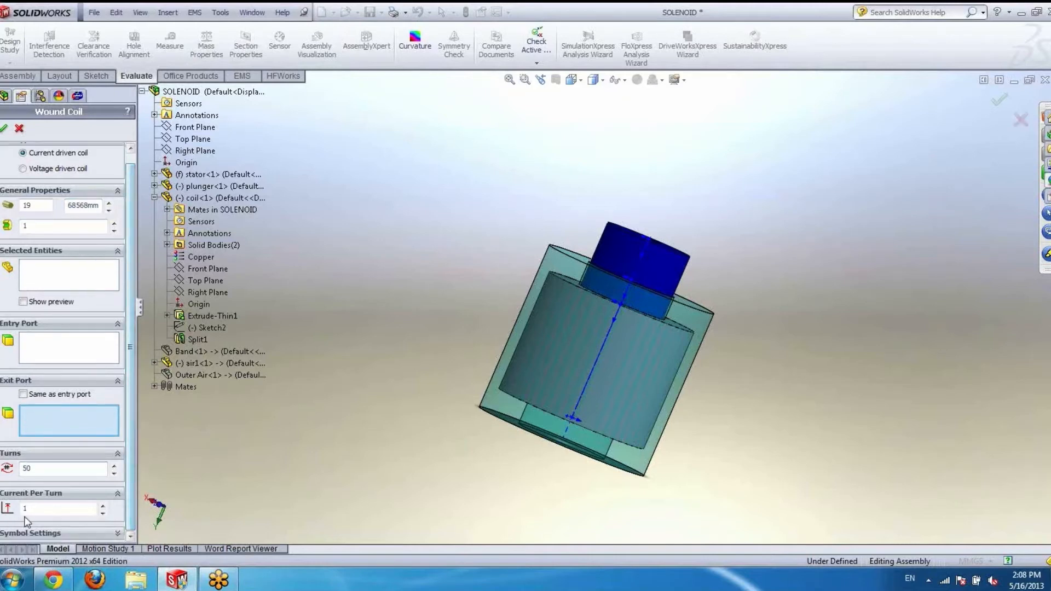
click(4, 129)
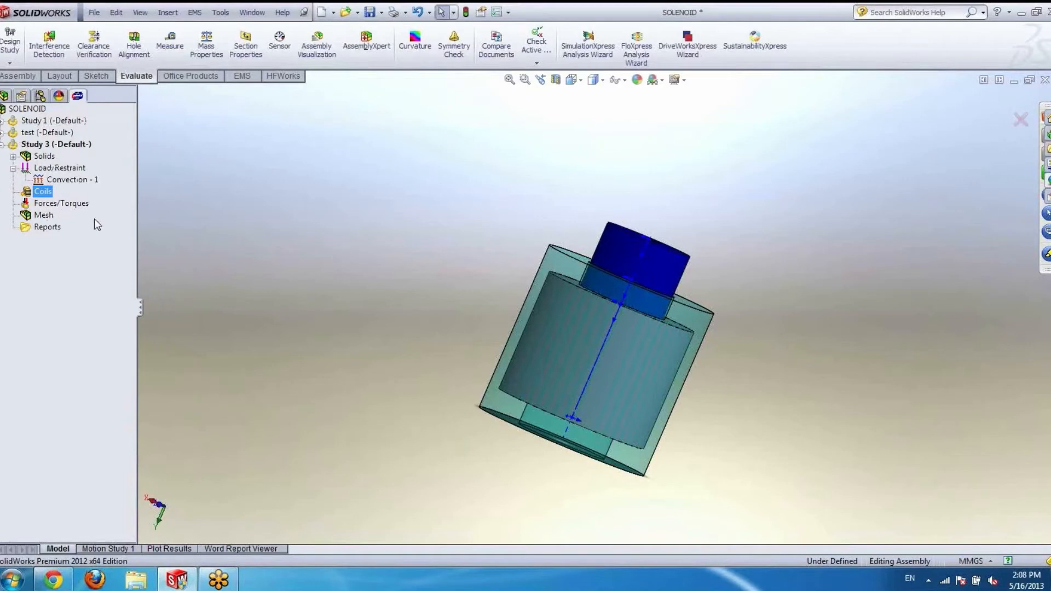
Step: Add a virtual work force calculation for plunger-1 with the torque center at the origin
right_click(65, 204)
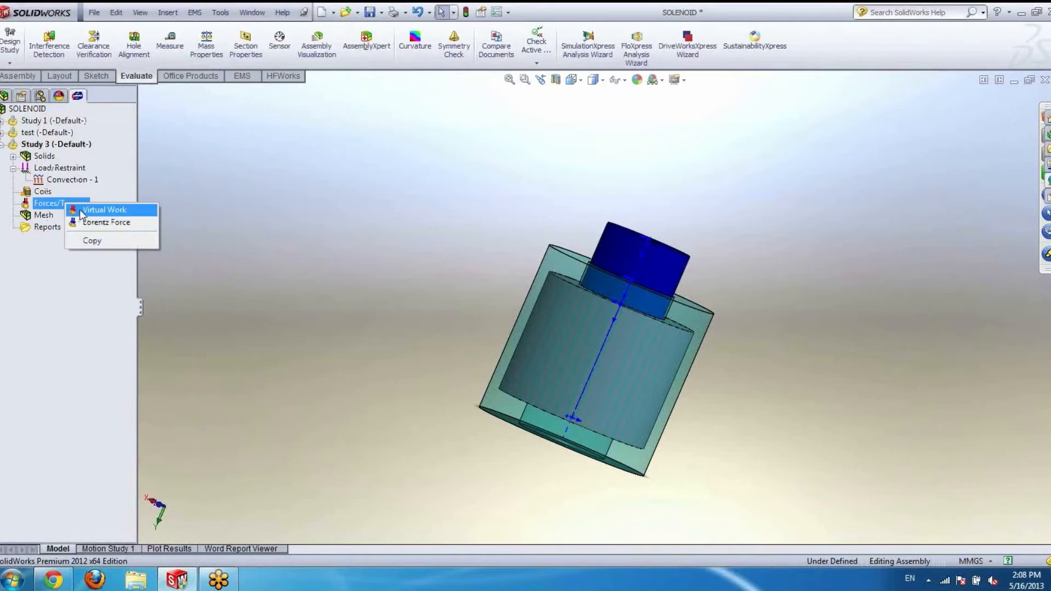
click(82, 211)
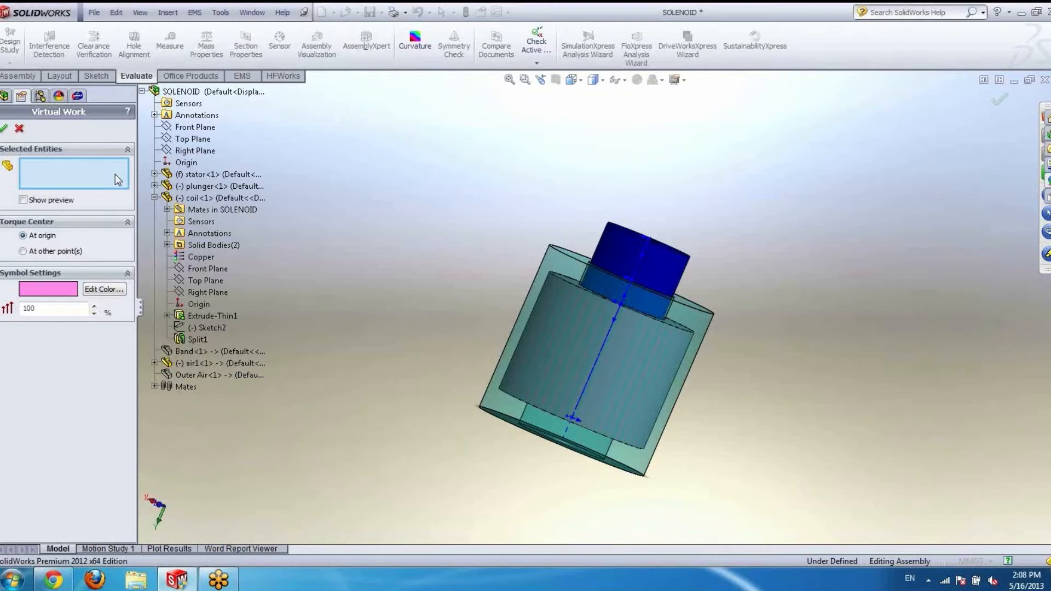
click(656, 255)
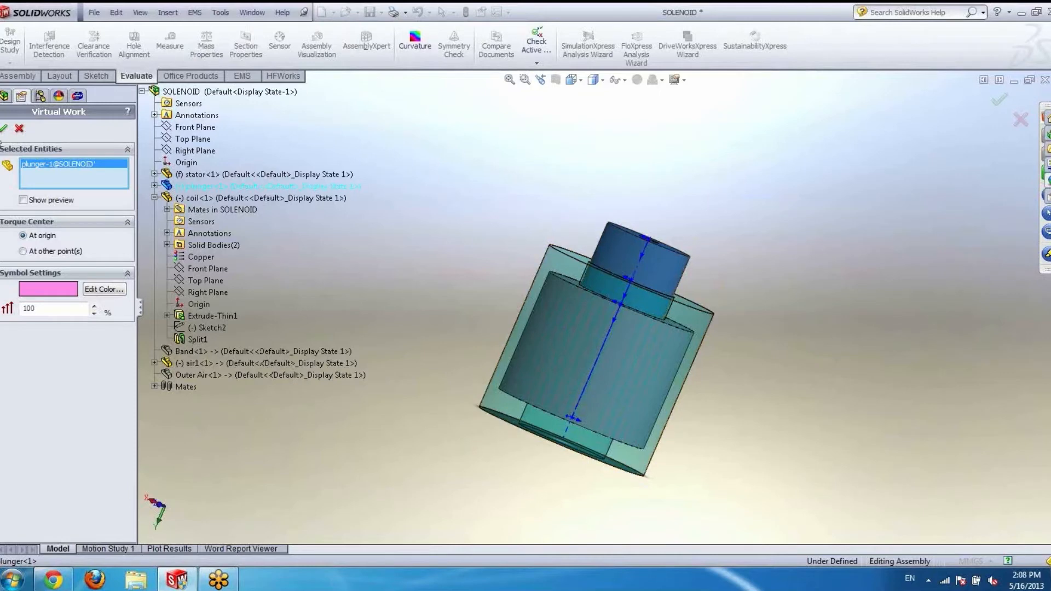
click(3, 130)
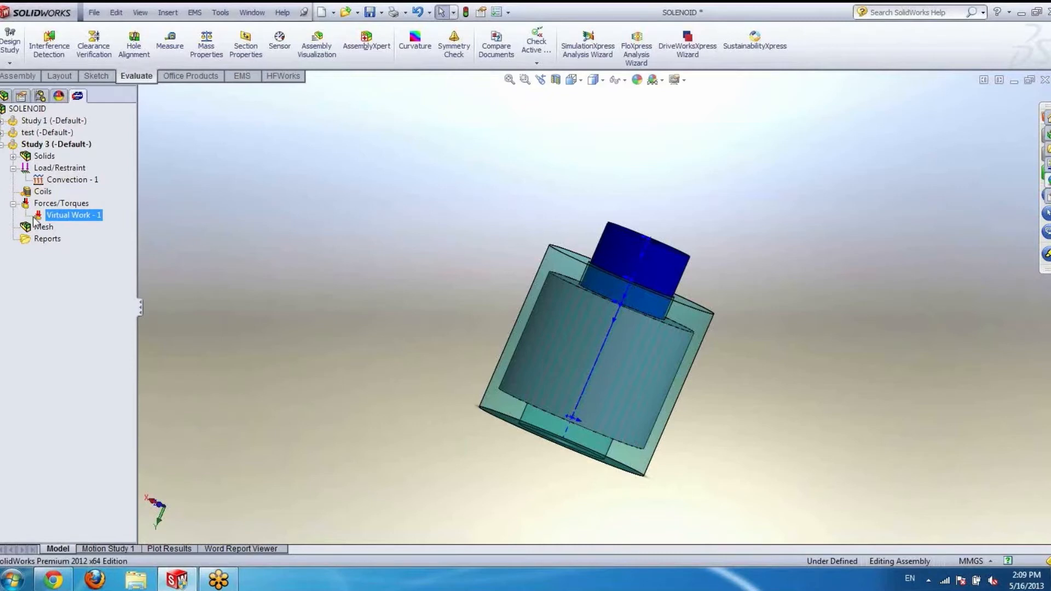
right_click(53, 206)
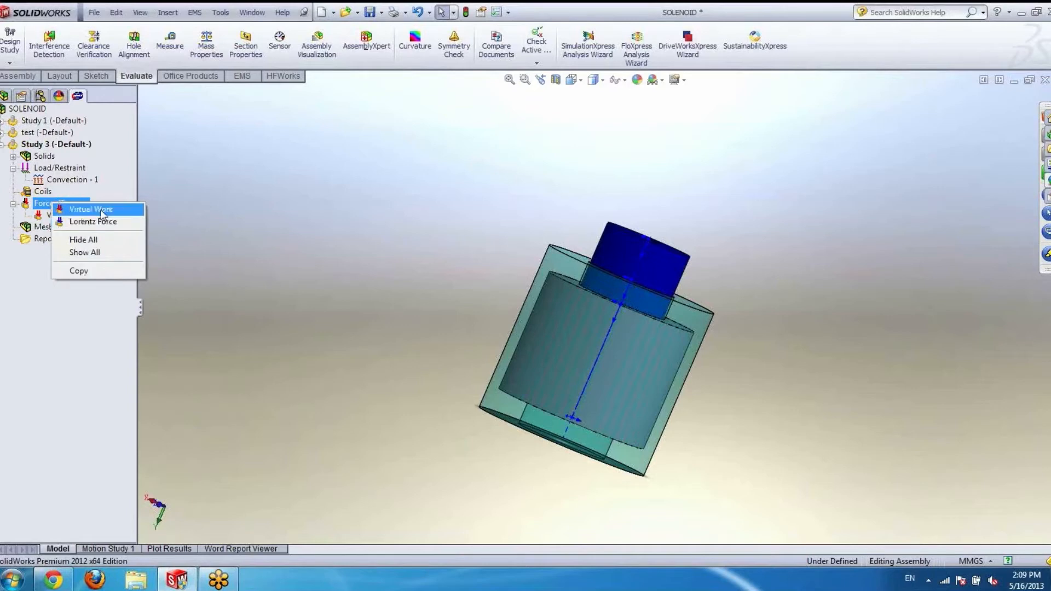
click(51, 331)
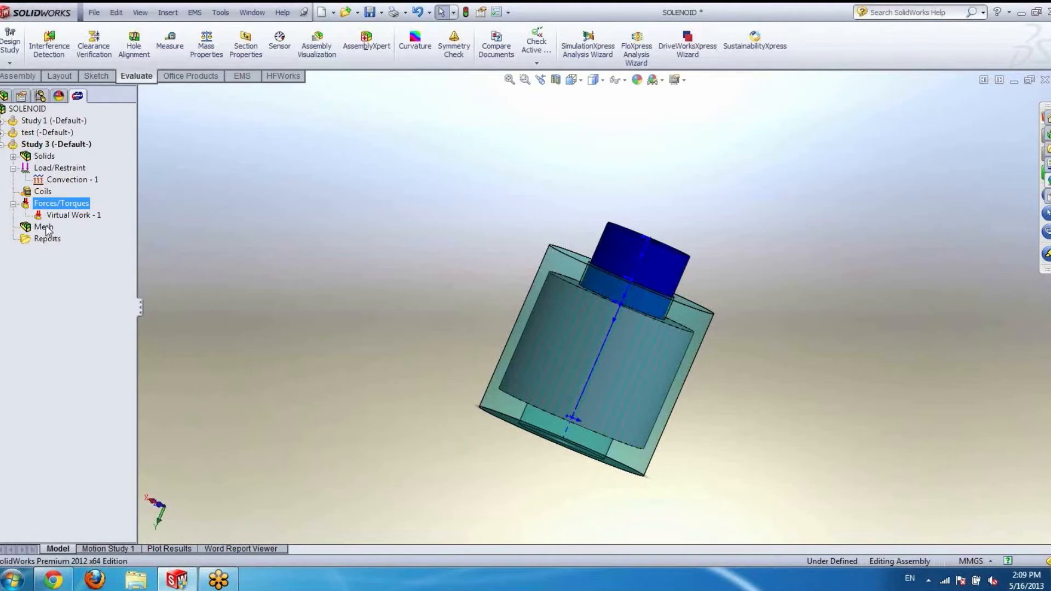
Step: Look at the mesh control settings of Study 3 and leave them without applying a control
click(45, 228)
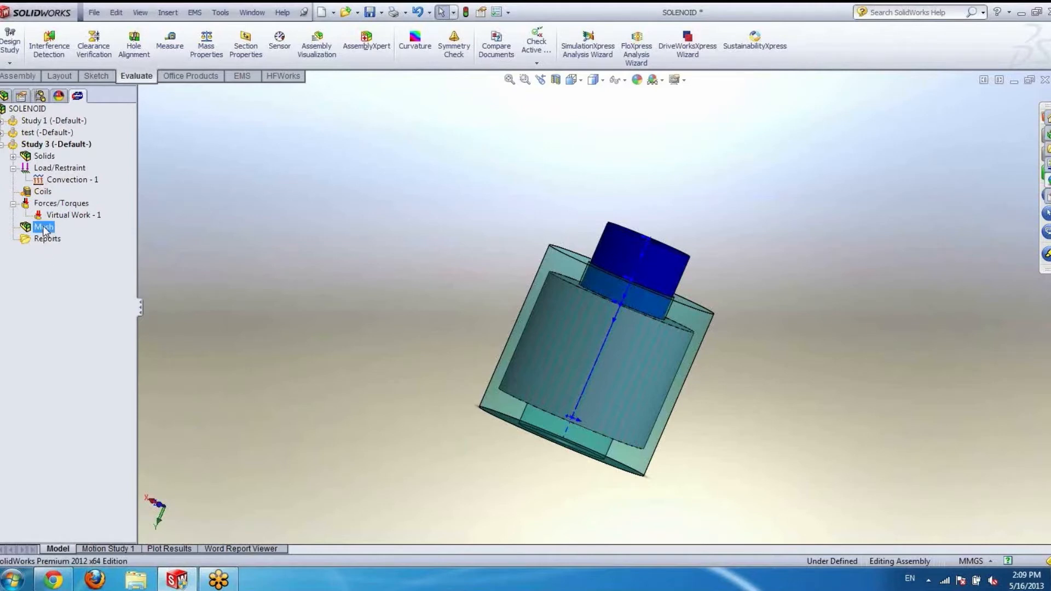
right_click(45, 230)
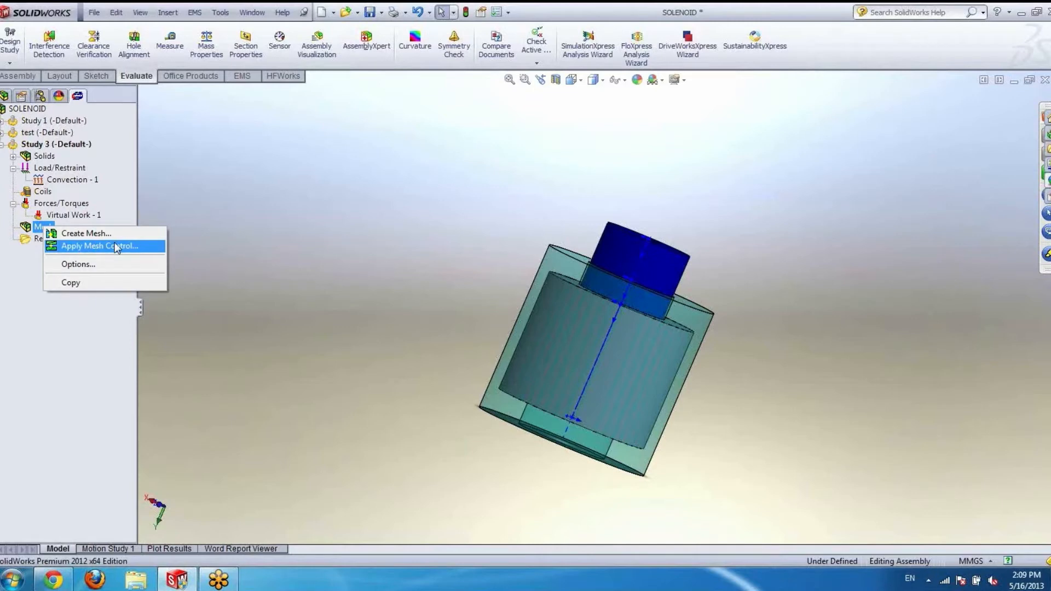
click(139, 246)
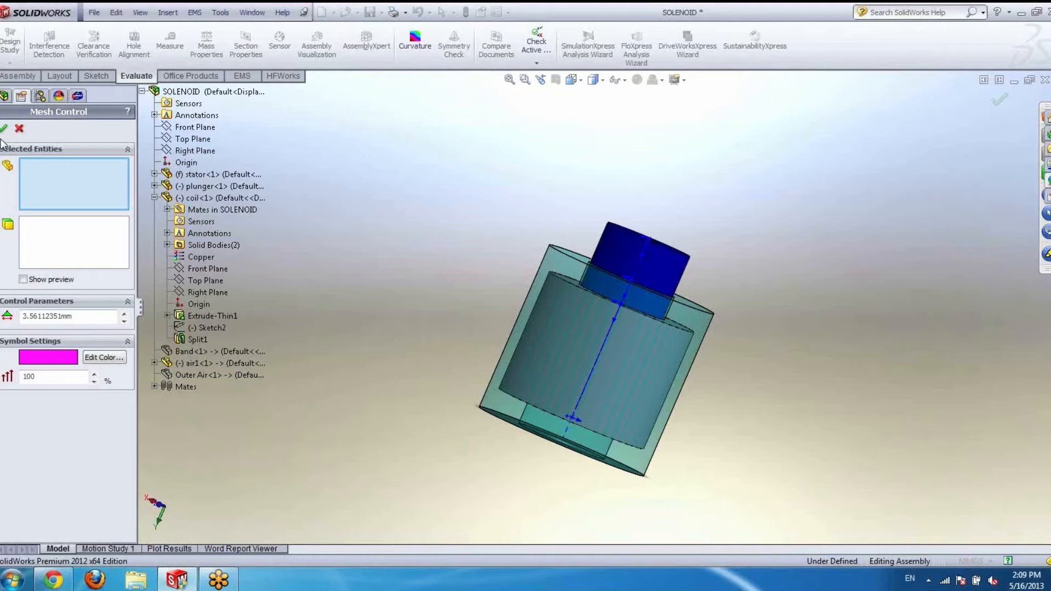
click(20, 129)
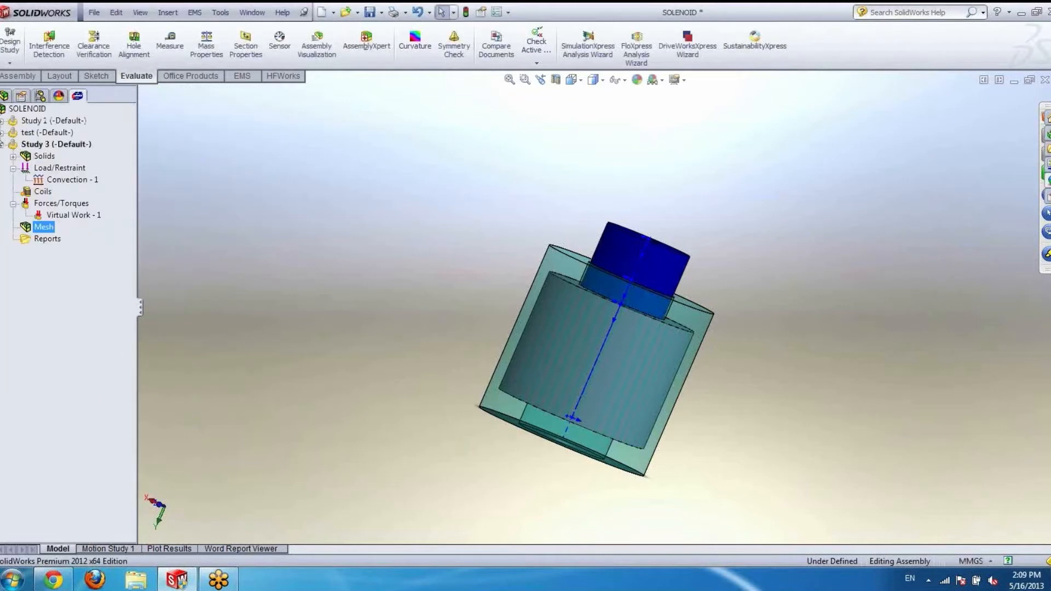
Step: Display the existing mesh of Study 1 at Motion Time Step 1 and examine it on the plunger and stator
click(2, 121)
right_click(44, 181)
mouse_move(90, 220)
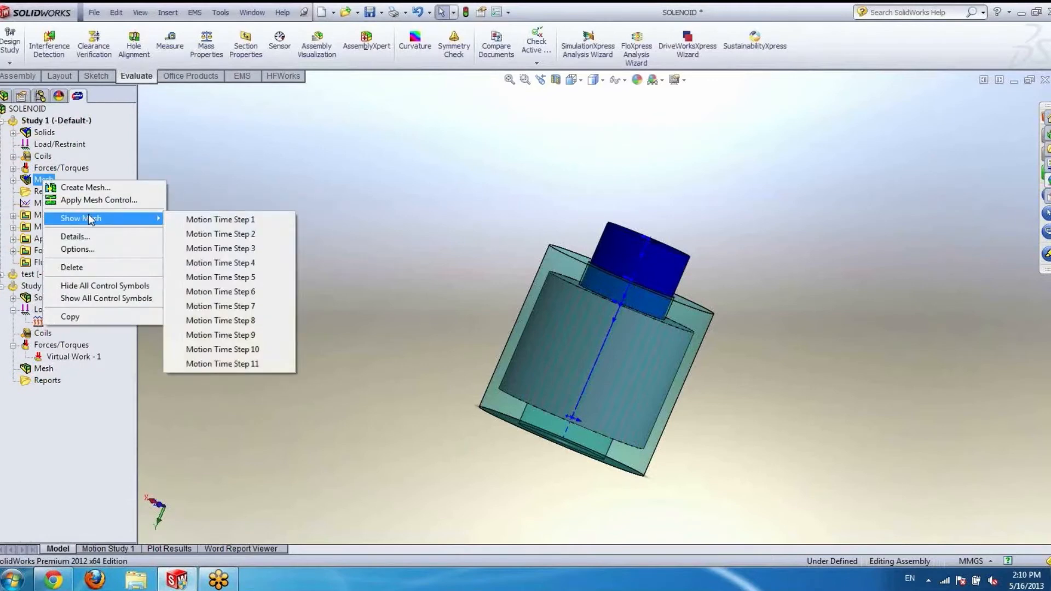
click(222, 220)
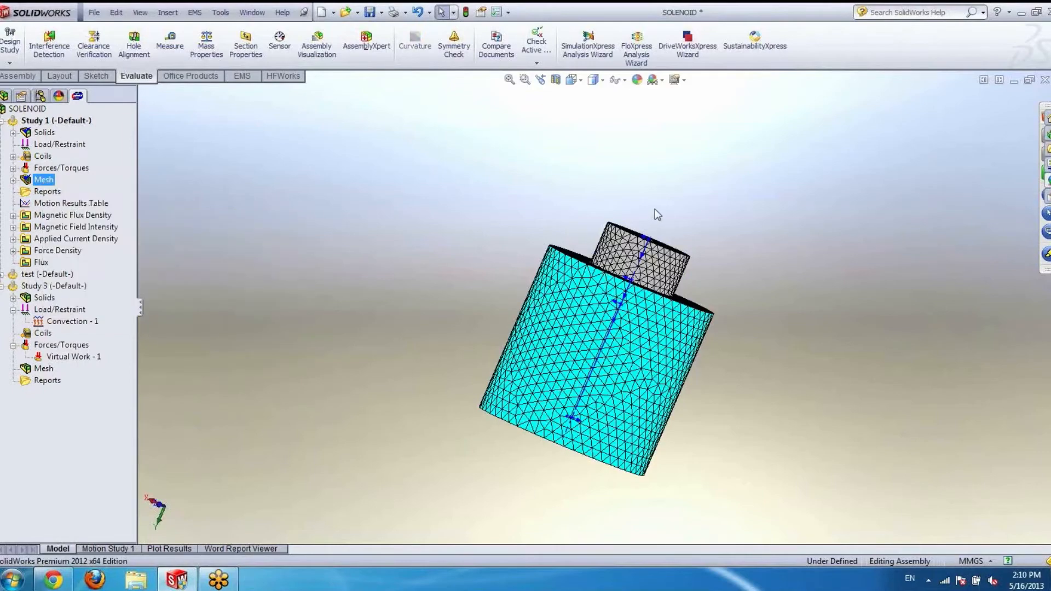
middle_drag(635, 234, 474, 233)
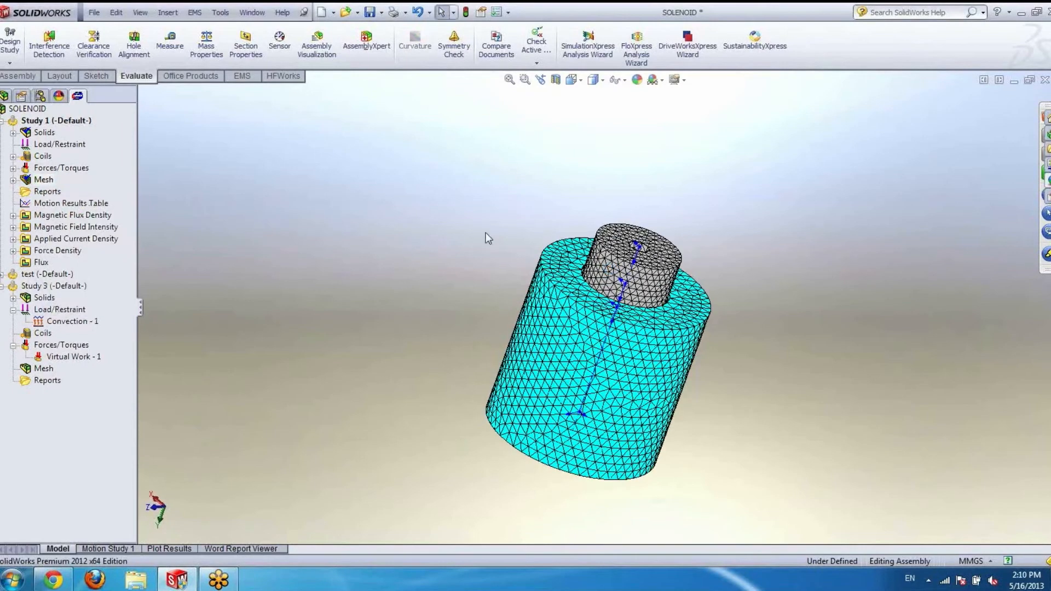
scroll(614, 268, down, 2)
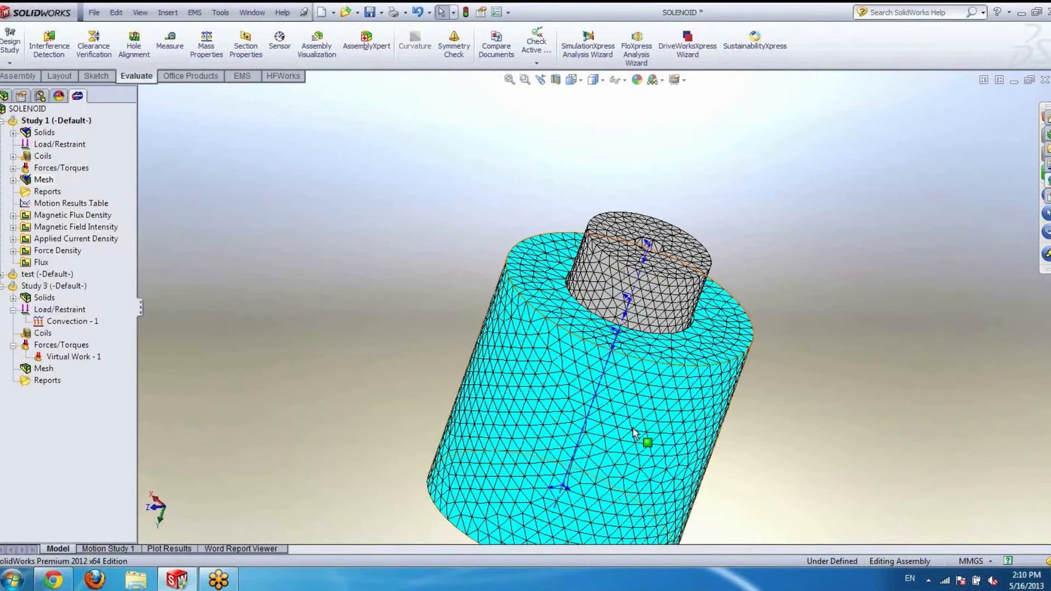
scroll(635, 446, up, 1)
scroll(617, 494, down, 1)
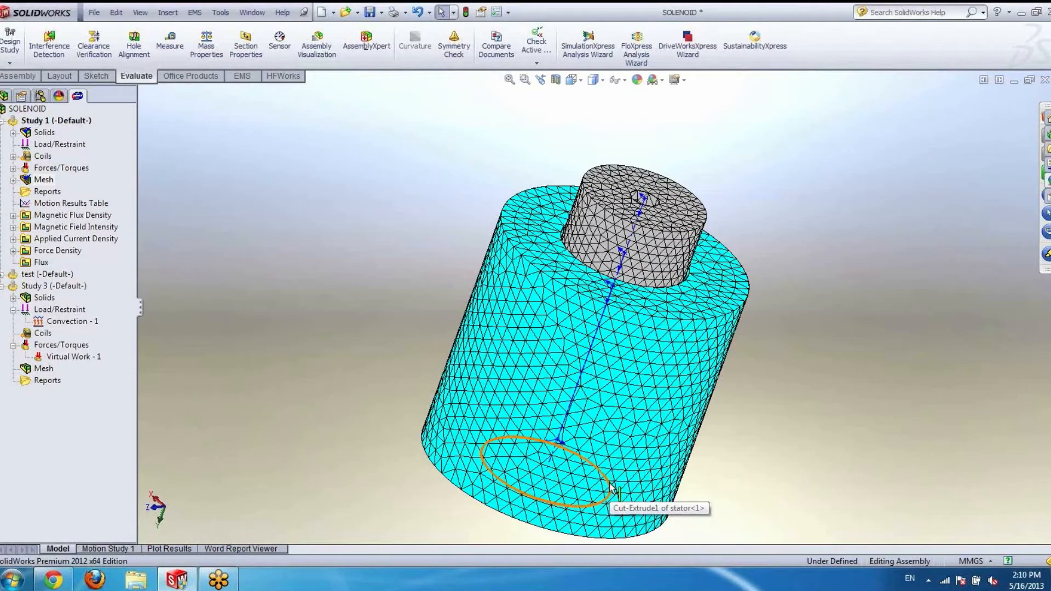
Step: Leave the Study 1 mesh display and return to the shaded solenoid model with Study 3 selected
mouse_move(514, 431)
middle_down()
mouse_move(471, 460)
mouse_move(442, 450)
mouse_move(399, 387)
mouse_move(497, 354)
mouse_move(501, 338)
middle_up()
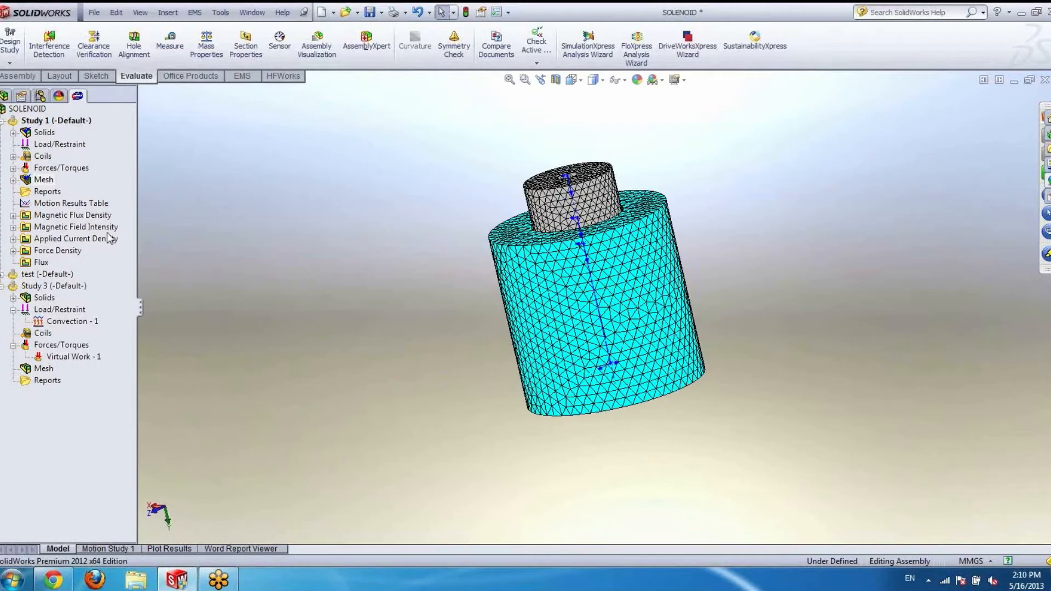
click(39, 286)
right_click(38, 287)
click(75, 488)
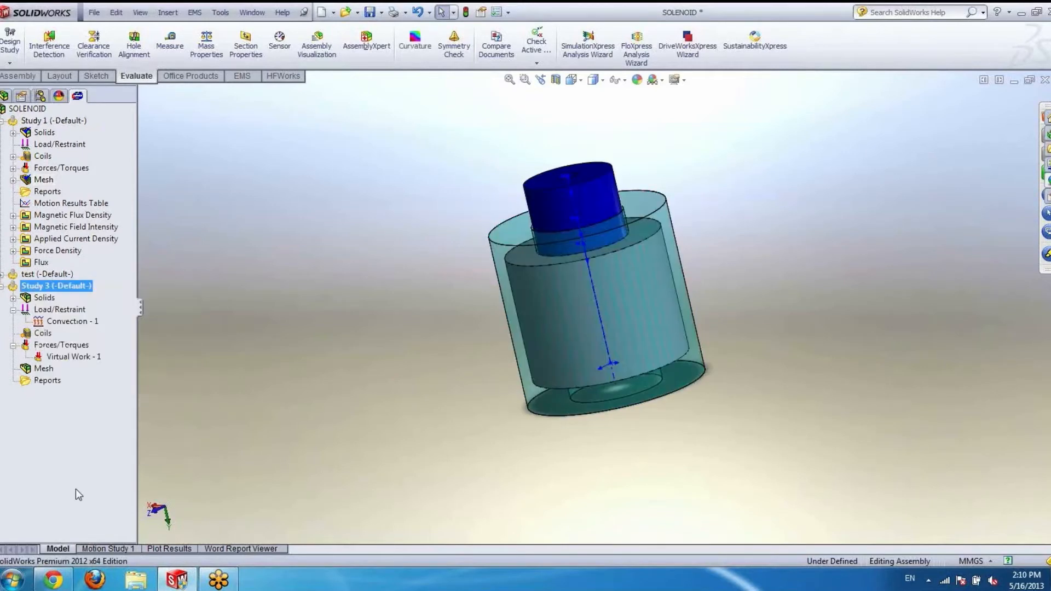
click(39, 209)
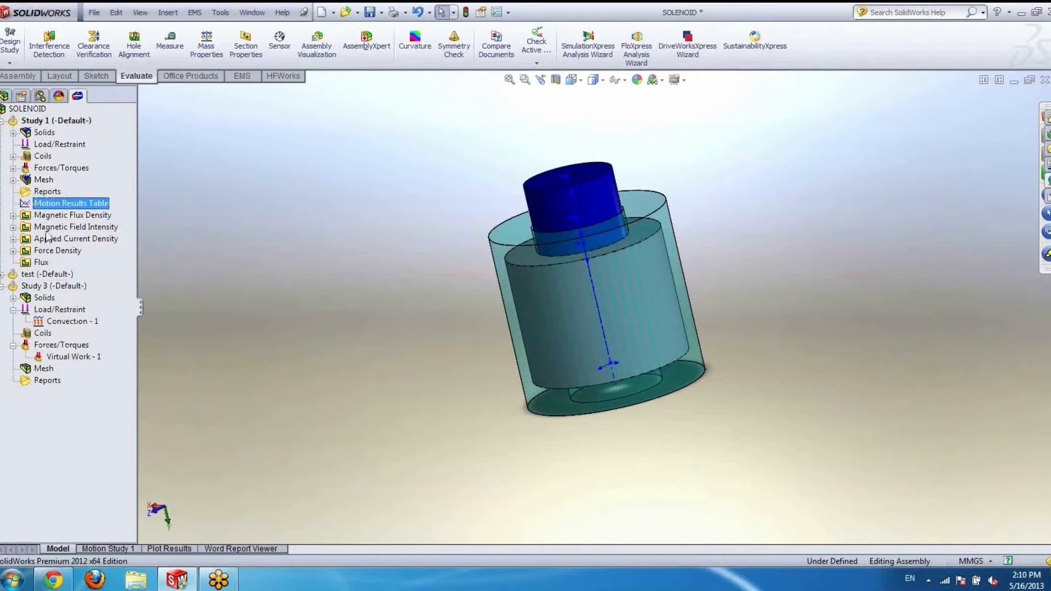
shift+click(42, 262)
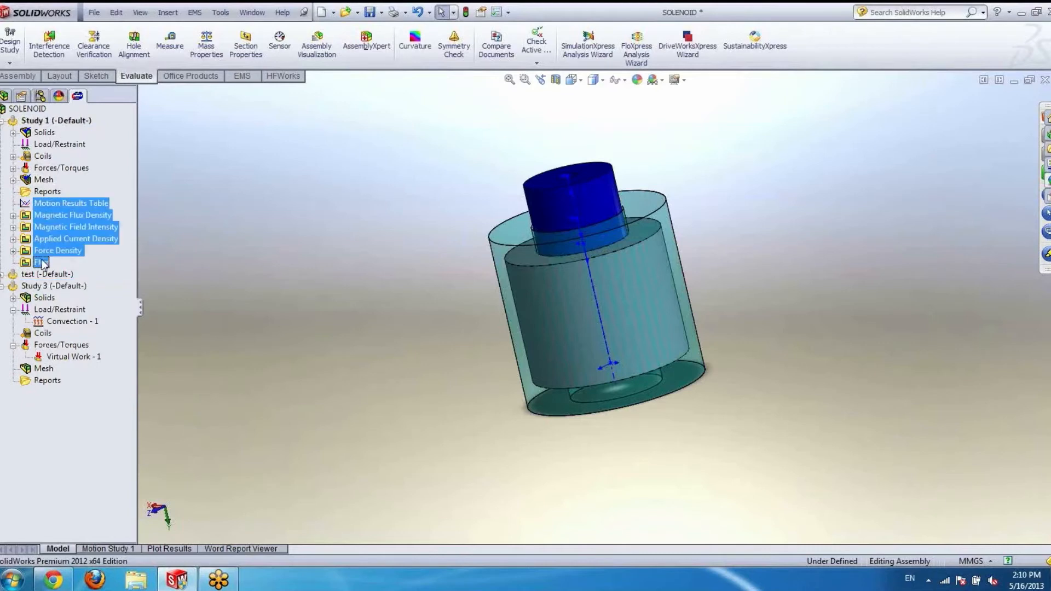
ctrl+click(41, 262)
ctrl+click(101, 228)
ctrl+click(72, 215)
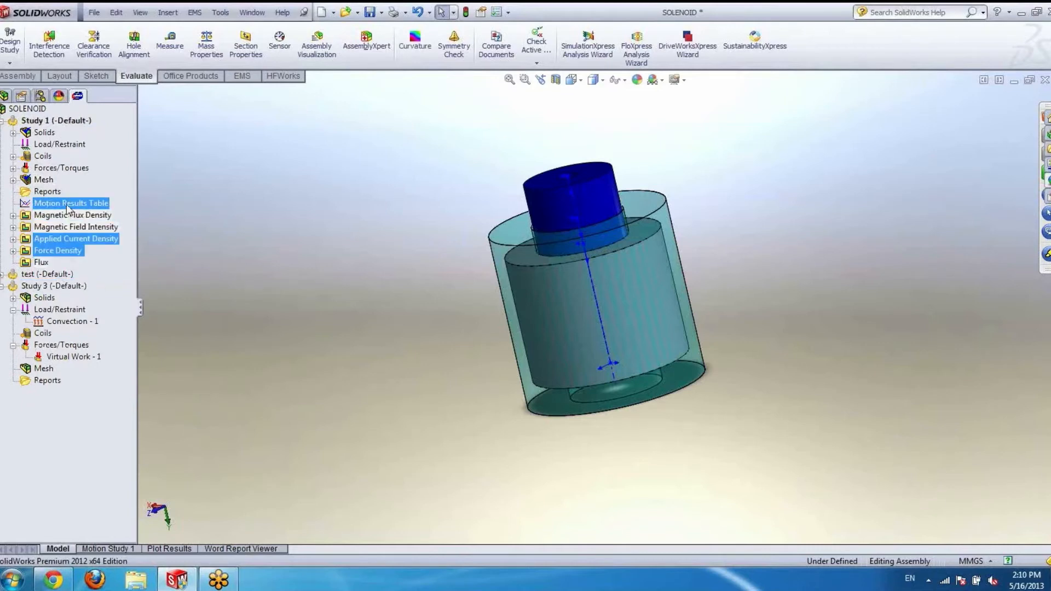
ctrl+click(15, 238)
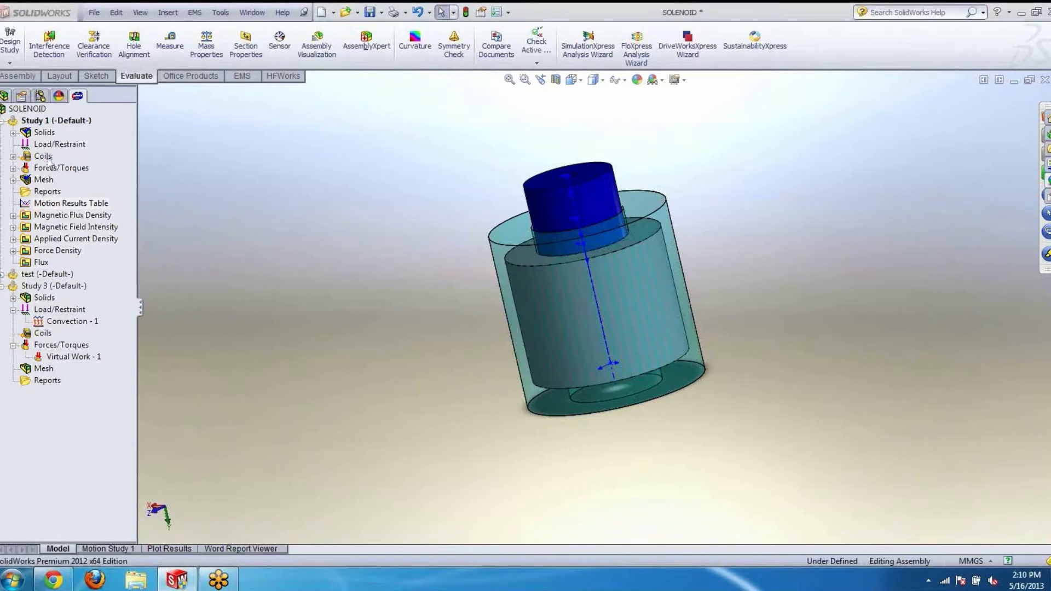
Step: Look through the torque, back EMF, resistance, inductance, flux linkage and energy results in Study 1's Motion Results Table
double_click(44, 205)
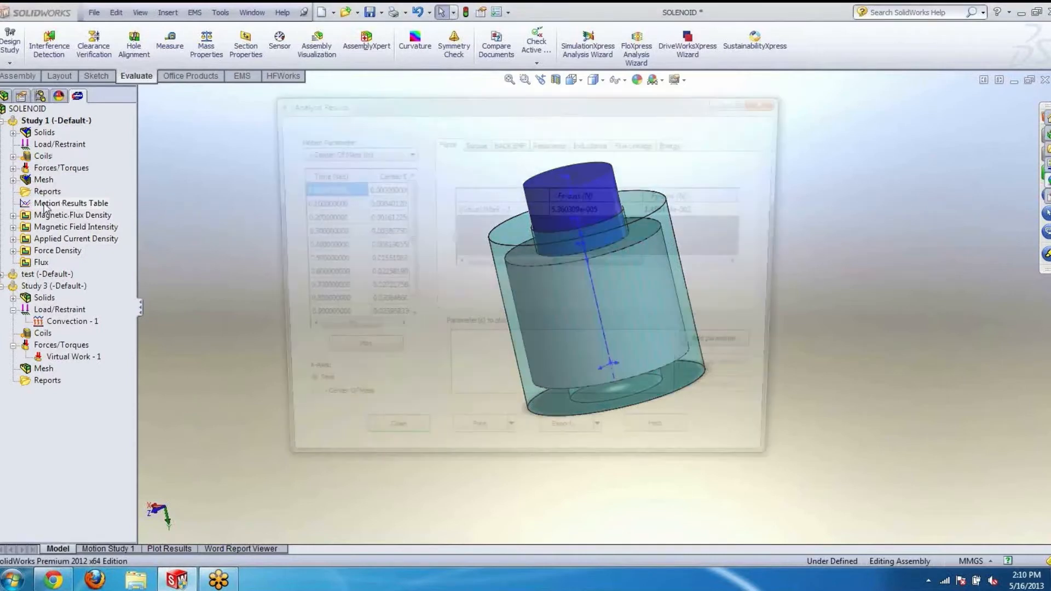
drag(425, 105, 376, 96)
click(428, 134)
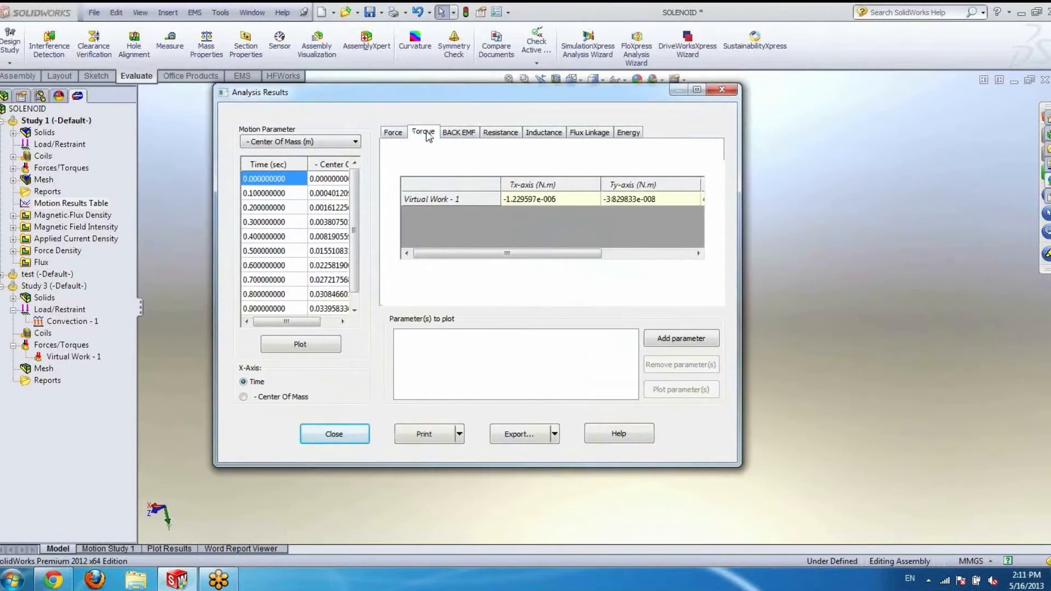
click(460, 135)
click(500, 137)
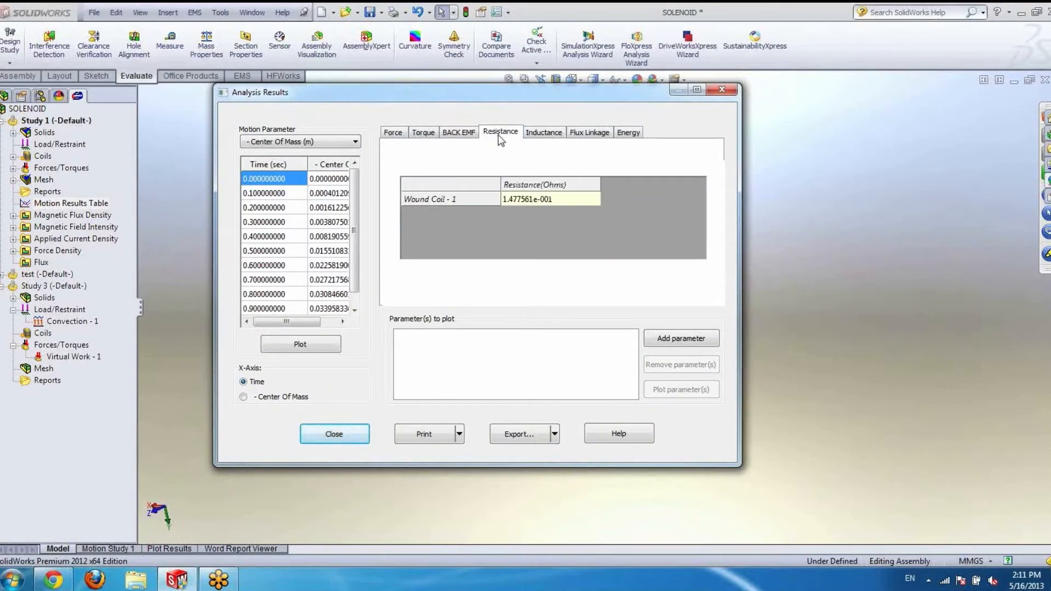
click(561, 137)
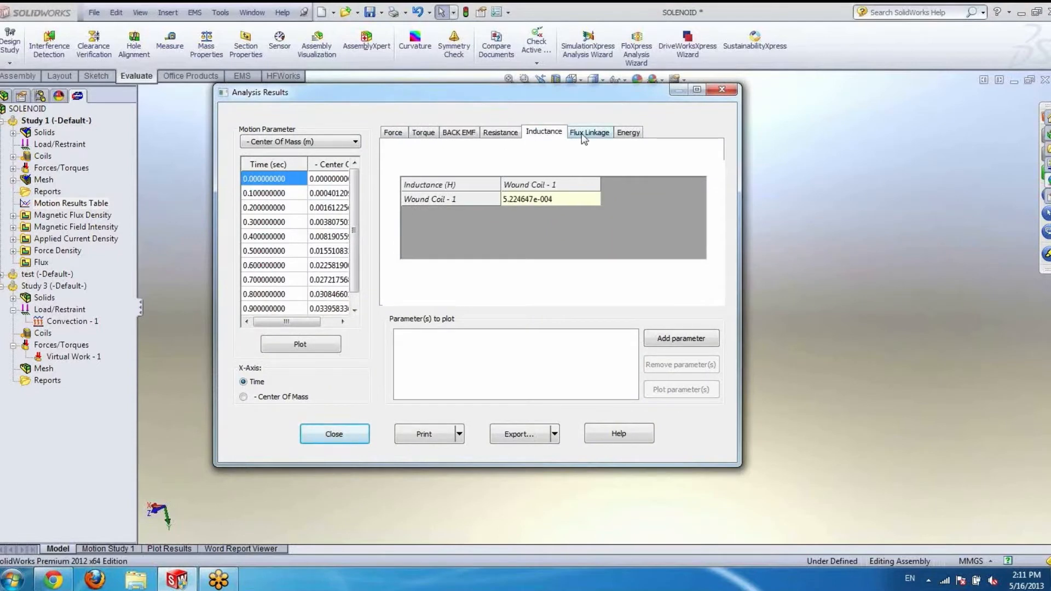
click(584, 136)
click(635, 134)
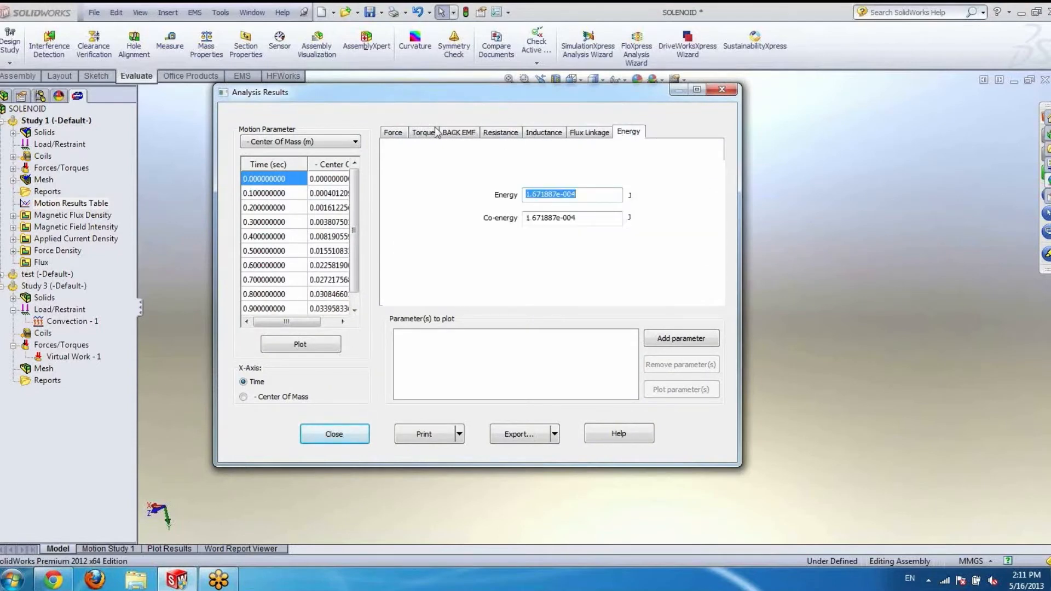
Step: Widen the results window and examine the Virtual Work - 1 Fy-axis force at successive motion times up to 0.9 s
click(393, 134)
drag(740, 181, 861, 182)
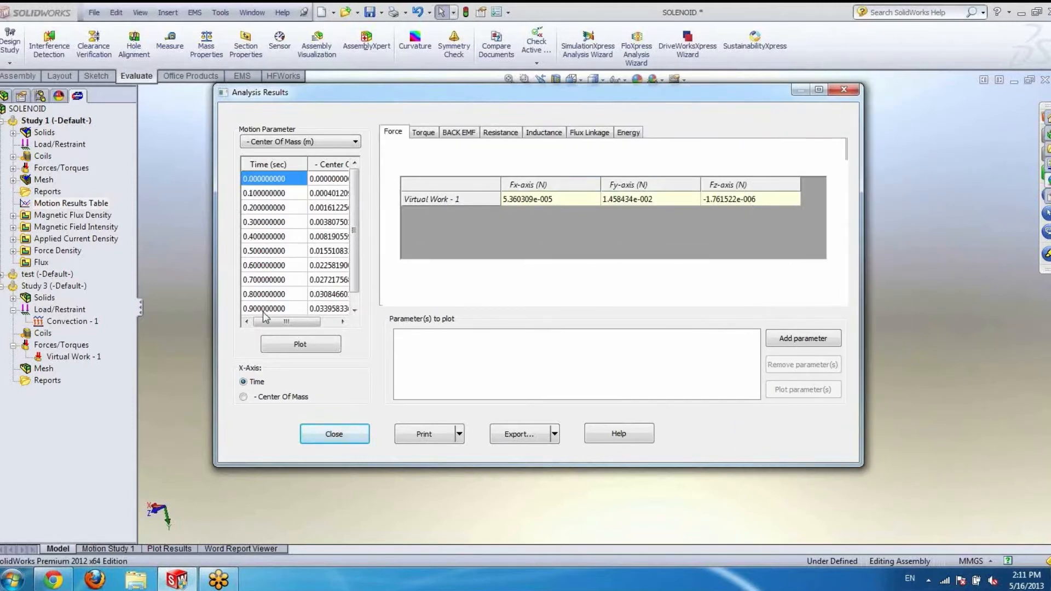
click(633, 198)
click(277, 193)
click(272, 208)
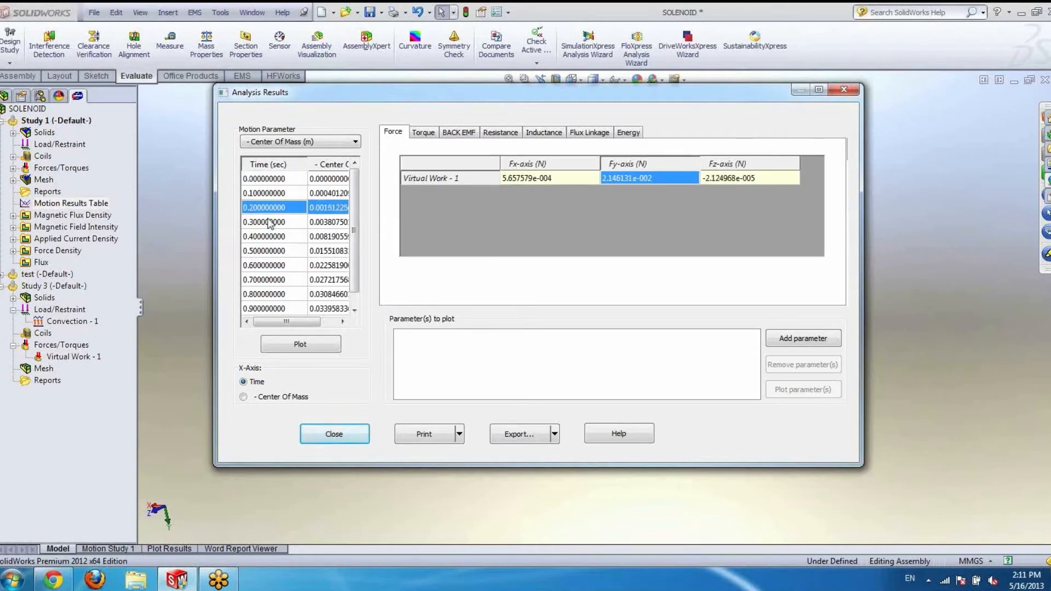
click(266, 221)
click(264, 238)
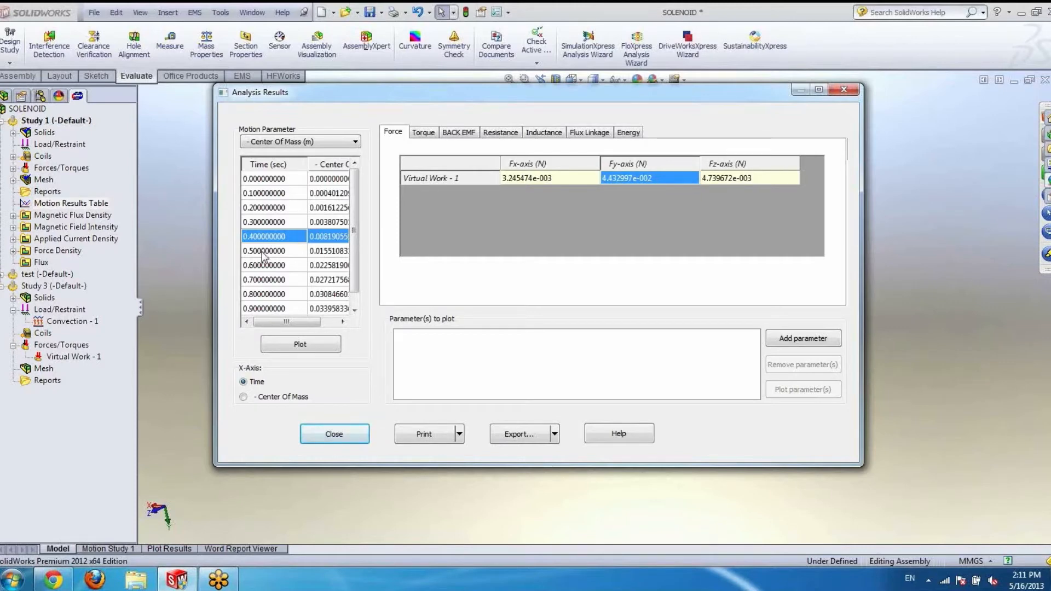
click(263, 265)
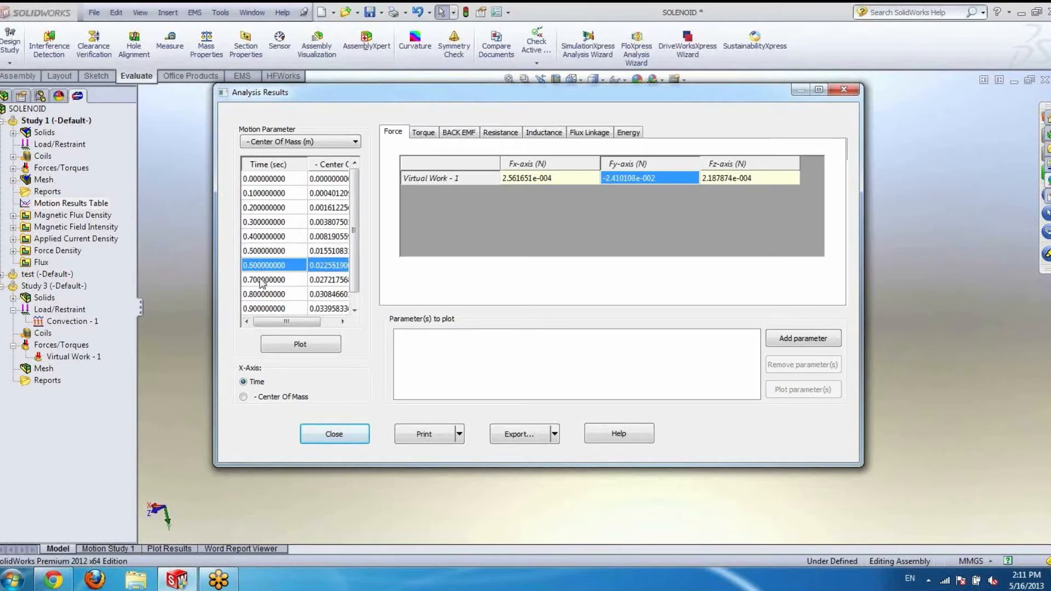
click(261, 280)
click(261, 294)
click(261, 308)
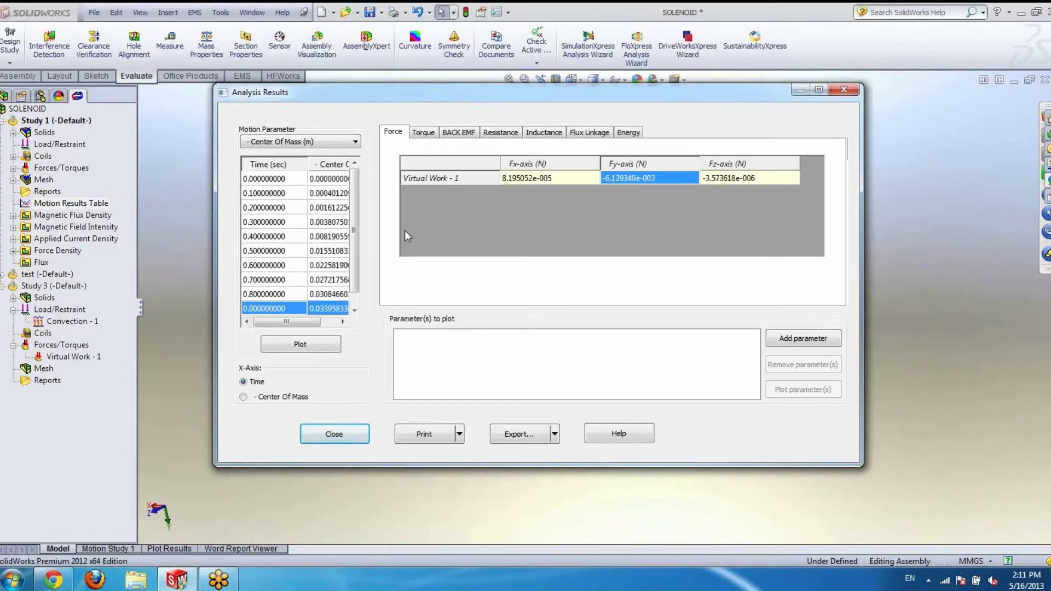
Step: Plot the Virtual Work - 1 Fy-axis force against time, inspect the curve with a marker and its value list, and close the plot
click(771, 338)
click(796, 391)
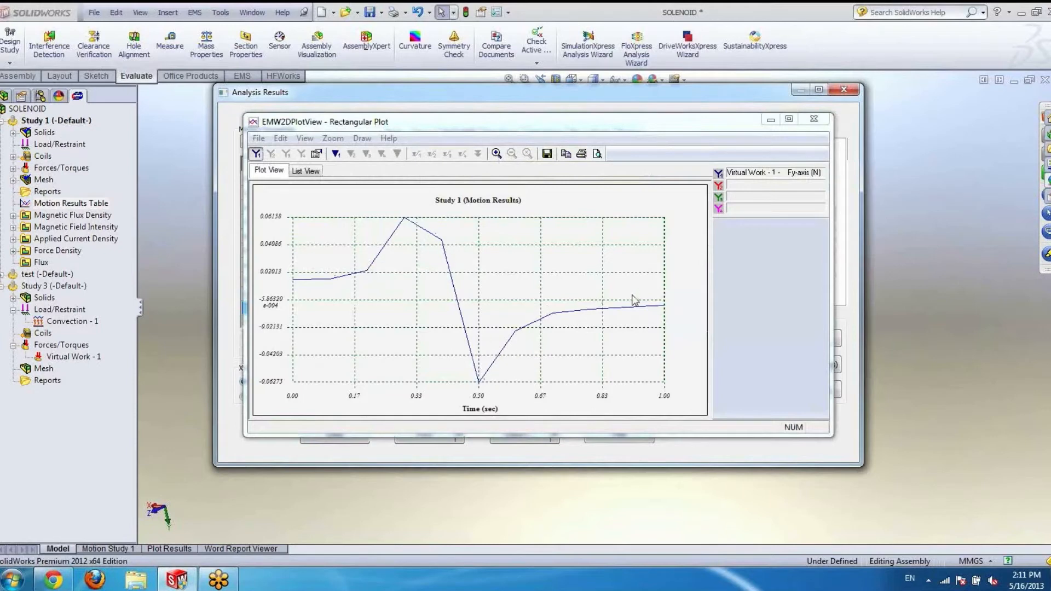
click(335, 154)
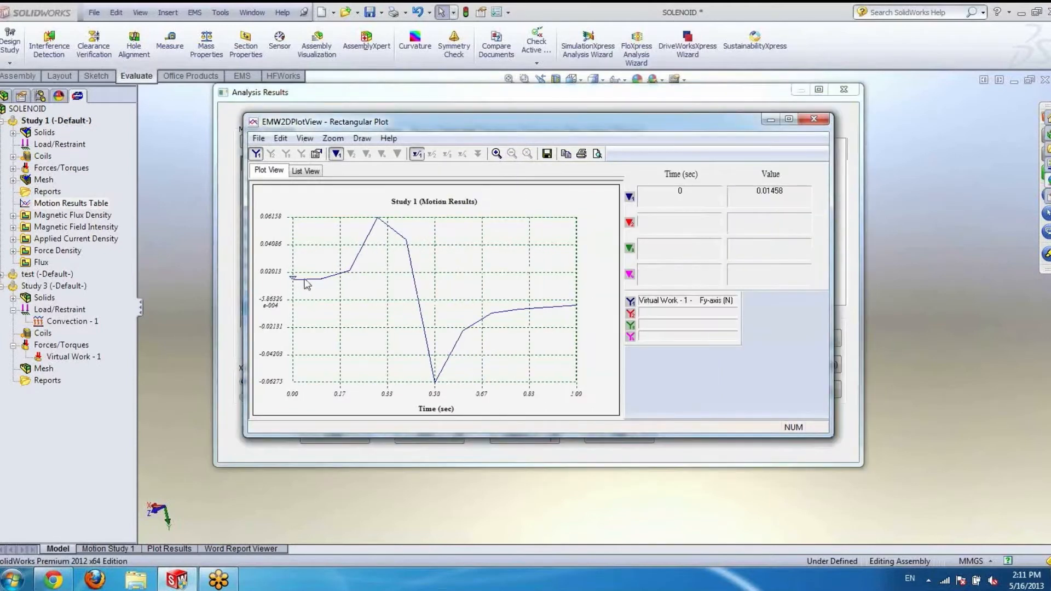
mouse_move(361, 233)
mouse_down()
mouse_move(391, 226)
mouse_move(404, 247)
mouse_move(436, 377)
mouse_move(465, 329)
mouse_move(521, 308)
mouse_up()
click(299, 174)
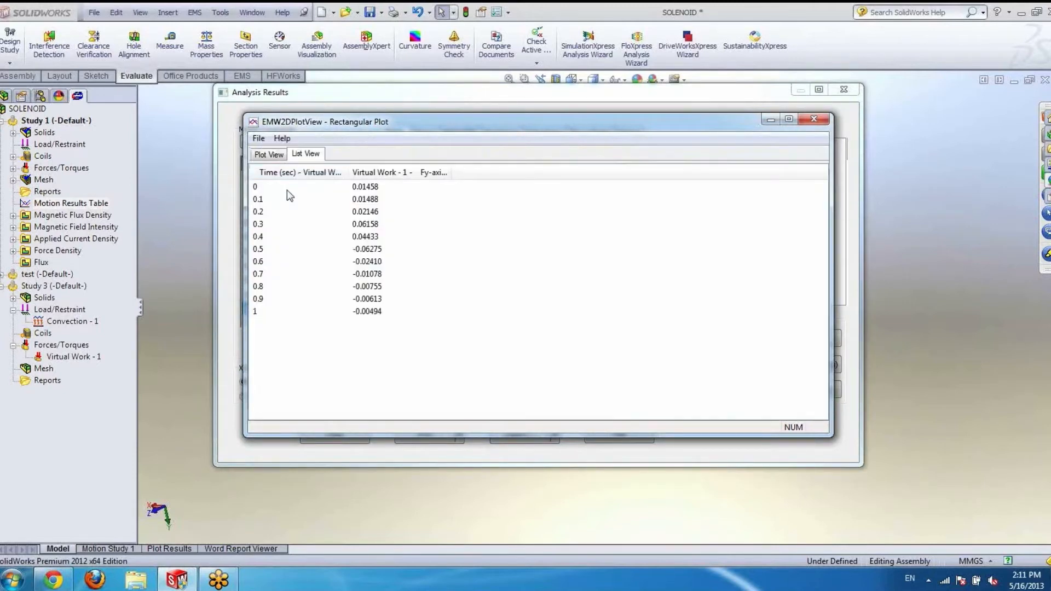
click(269, 155)
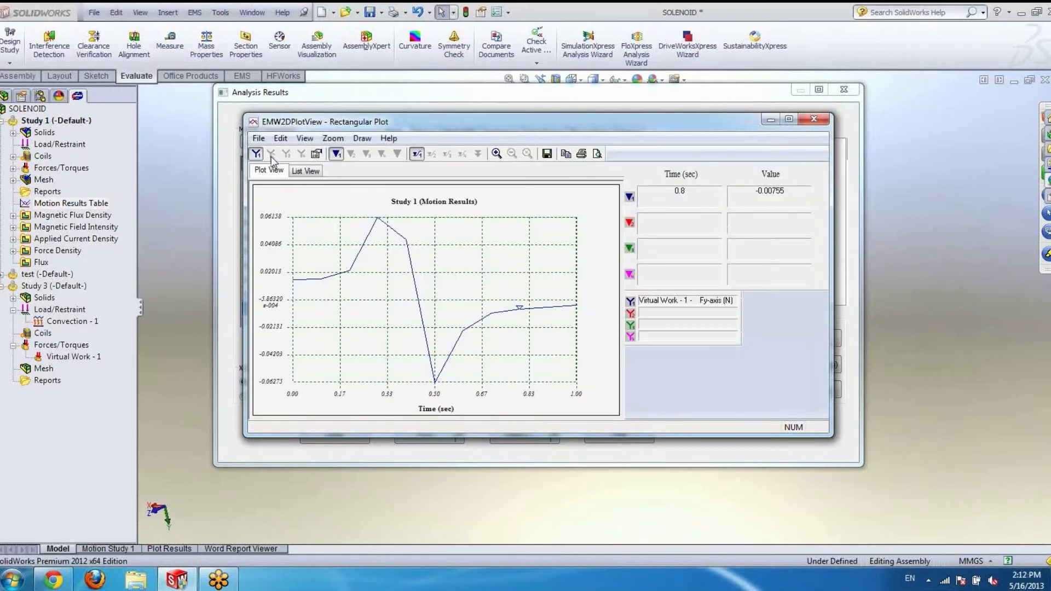
click(815, 120)
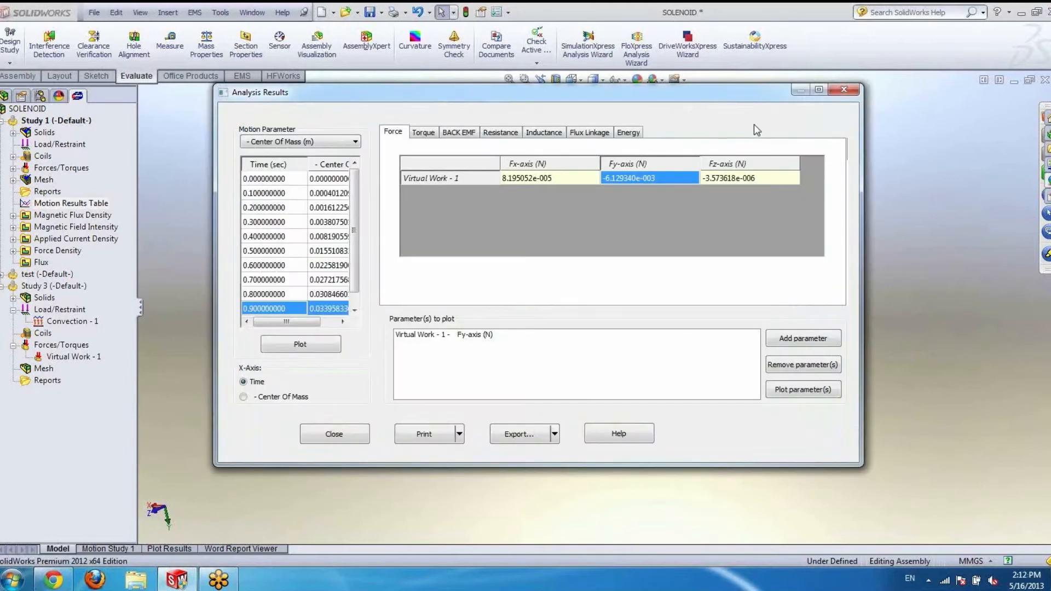
Step: Replace the Fy-axis force in the parameters to plot with Wound Coil - 1's back EMF and plot it against time
click(446, 335)
click(464, 133)
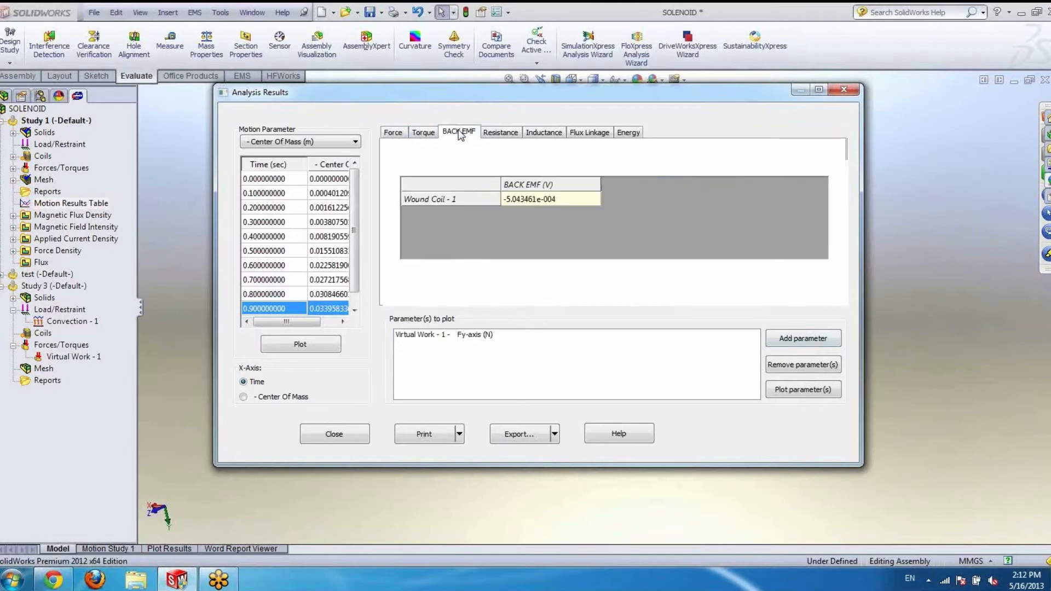
click(522, 203)
click(457, 335)
click(792, 366)
click(788, 339)
click(780, 391)
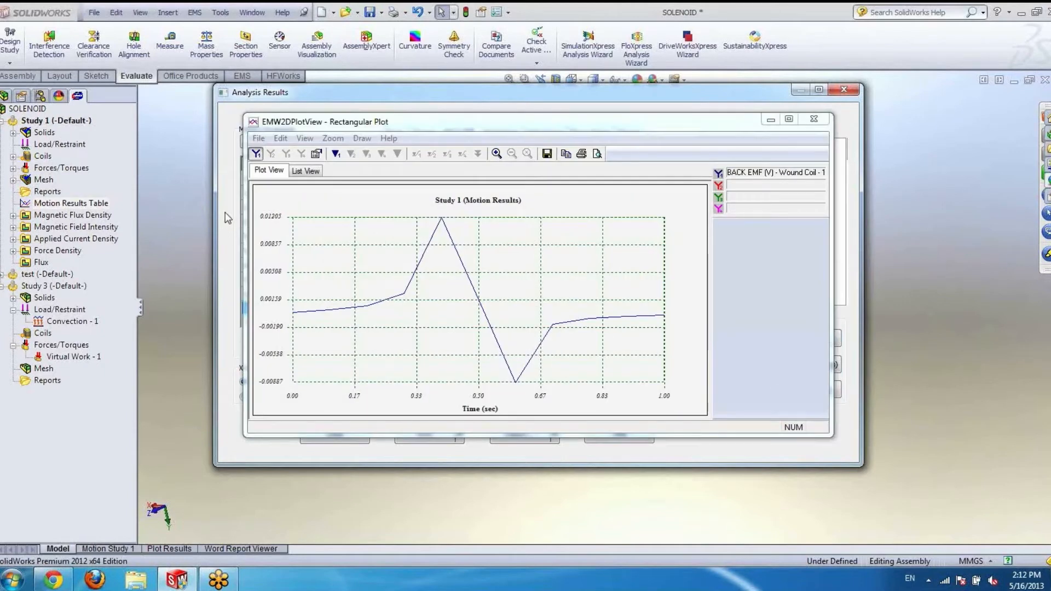
Step: Trace the back EMF curve with a marker, check its value list, and close the plot
click(336, 154)
mouse_move(297, 317)
mouse_down()
mouse_move(373, 308)
mouse_move(403, 242)
mouse_move(441, 320)
mouse_move(500, 356)
mouse_move(567, 340)
mouse_up()
click(305, 171)
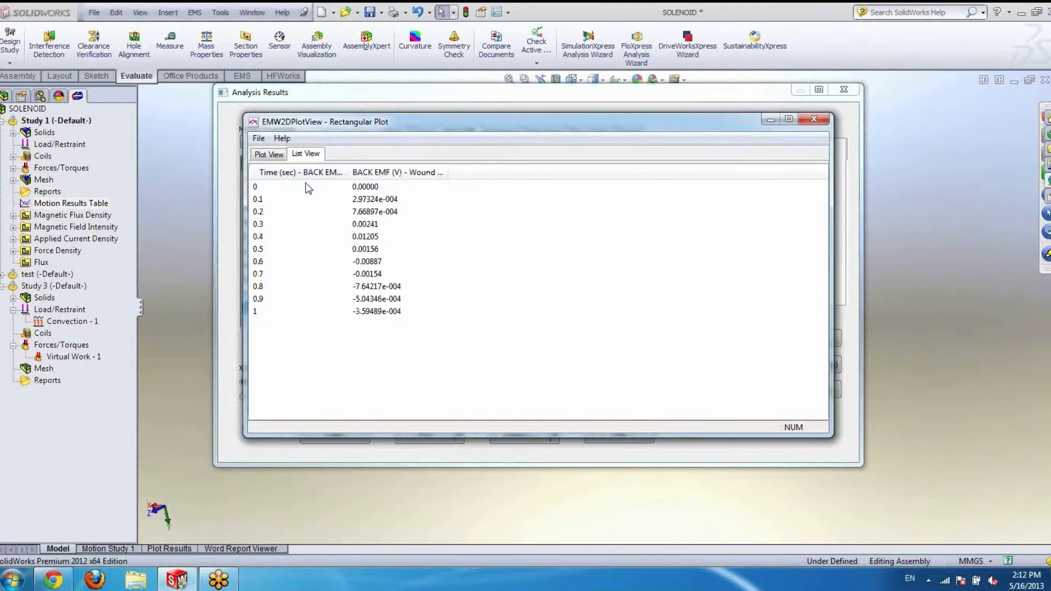
click(268, 155)
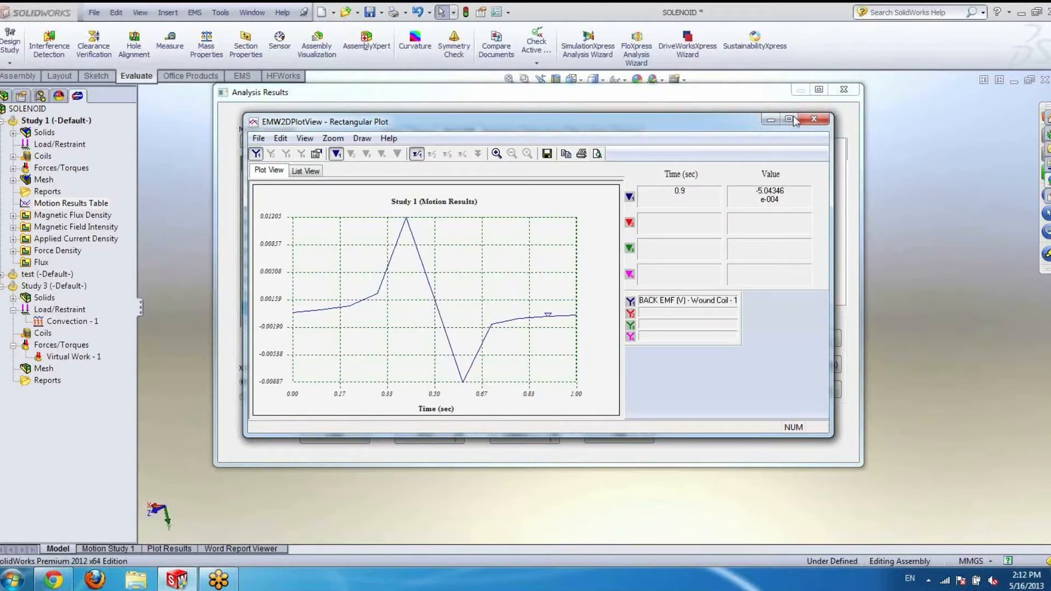
click(814, 120)
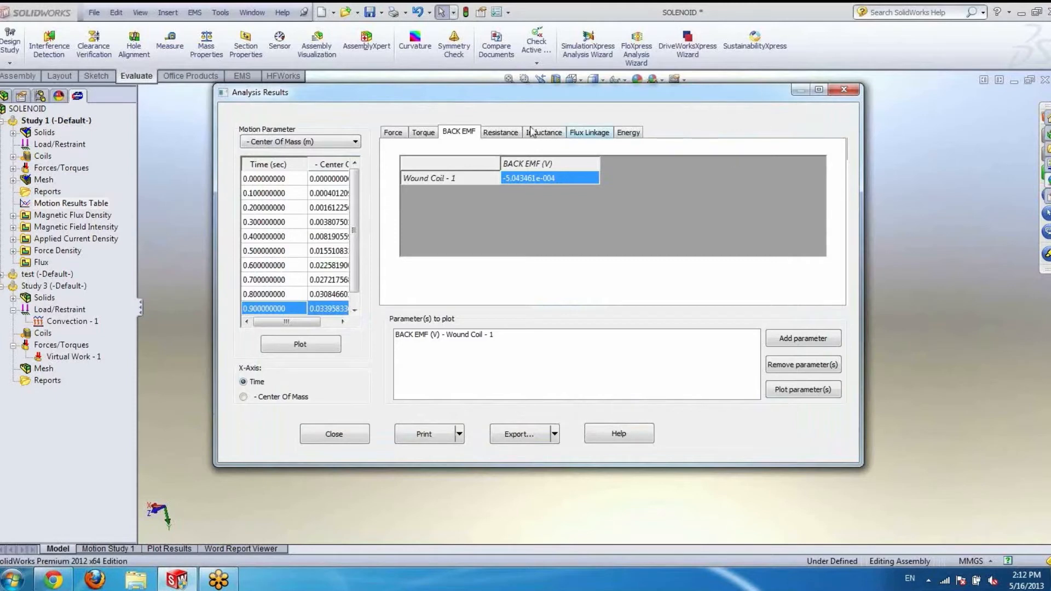
Step: Replace the back EMF parameter with Energy, plot it against time, check its value list, and close the plot and results windows
click(628, 134)
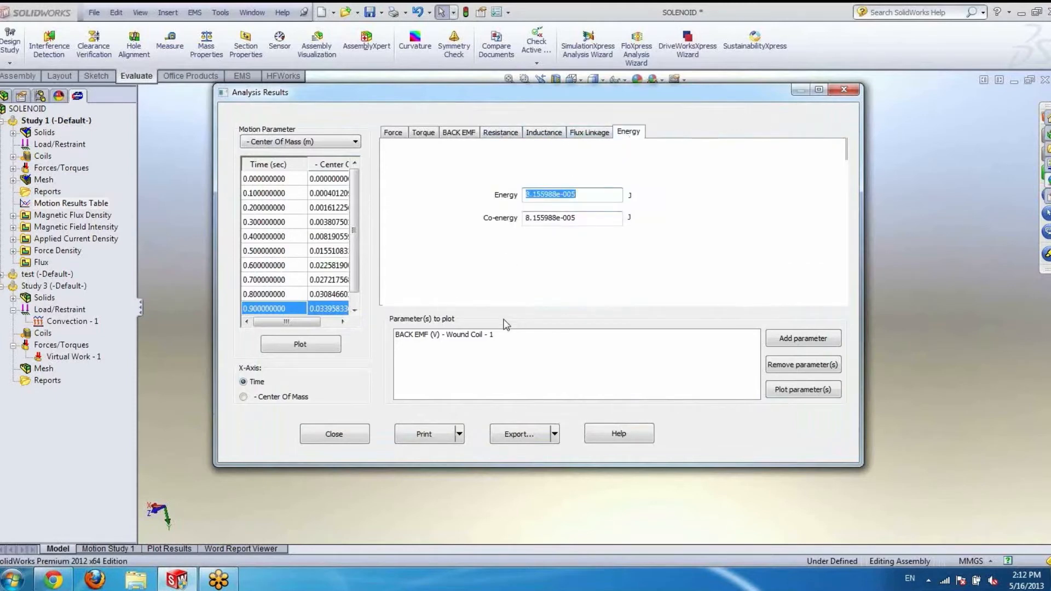
click(479, 335)
click(788, 367)
click(784, 340)
click(783, 391)
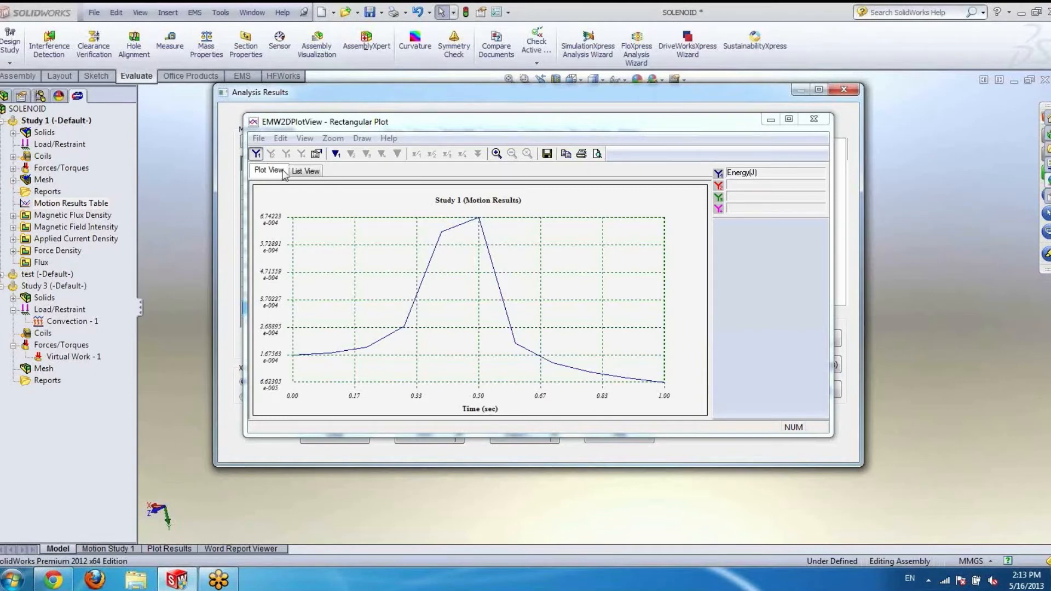
click(306, 171)
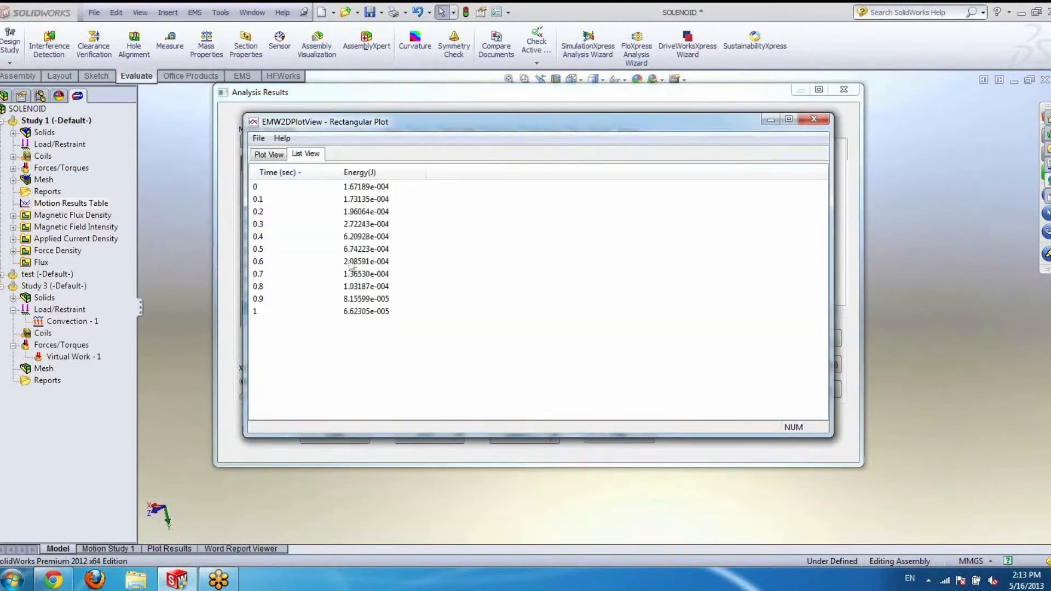
click(818, 121)
click(855, 92)
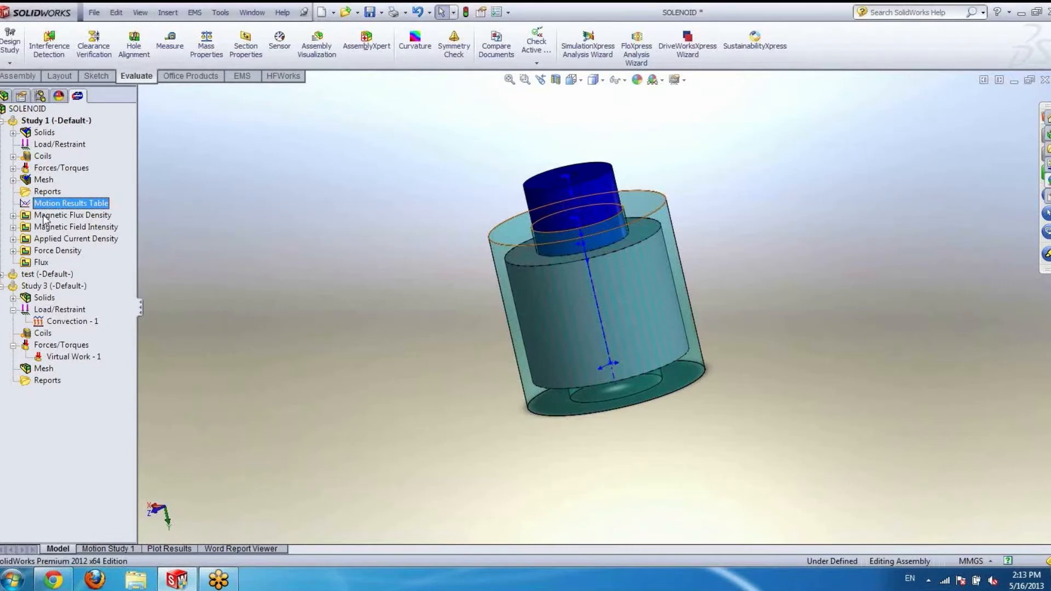
Step: Create a 3D magnetic flux density plot for Study 1 as resultant vectors in Tesla at motion step 1
right_click(45, 217)
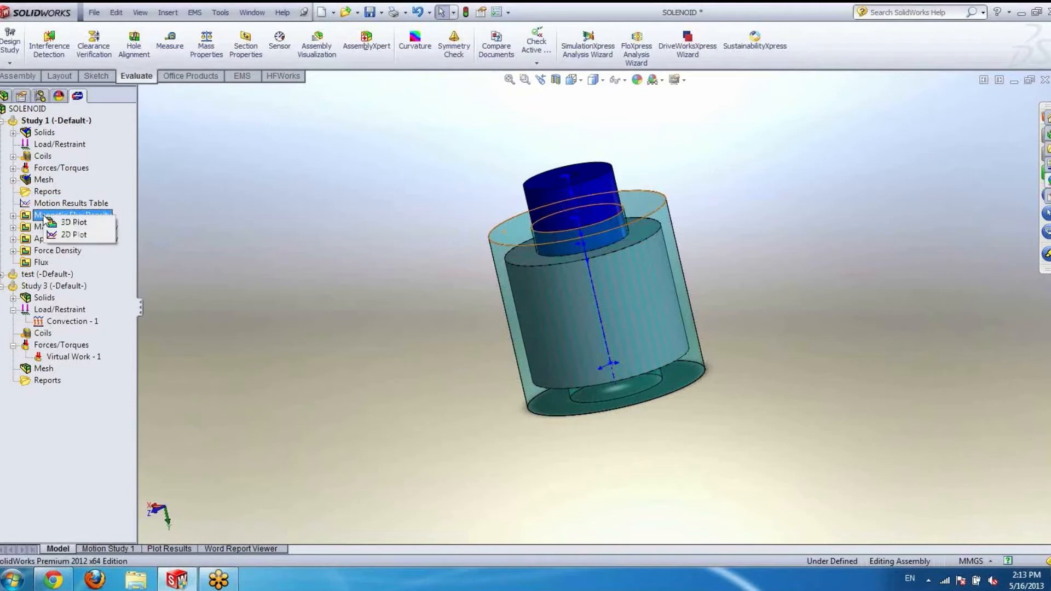
click(84, 219)
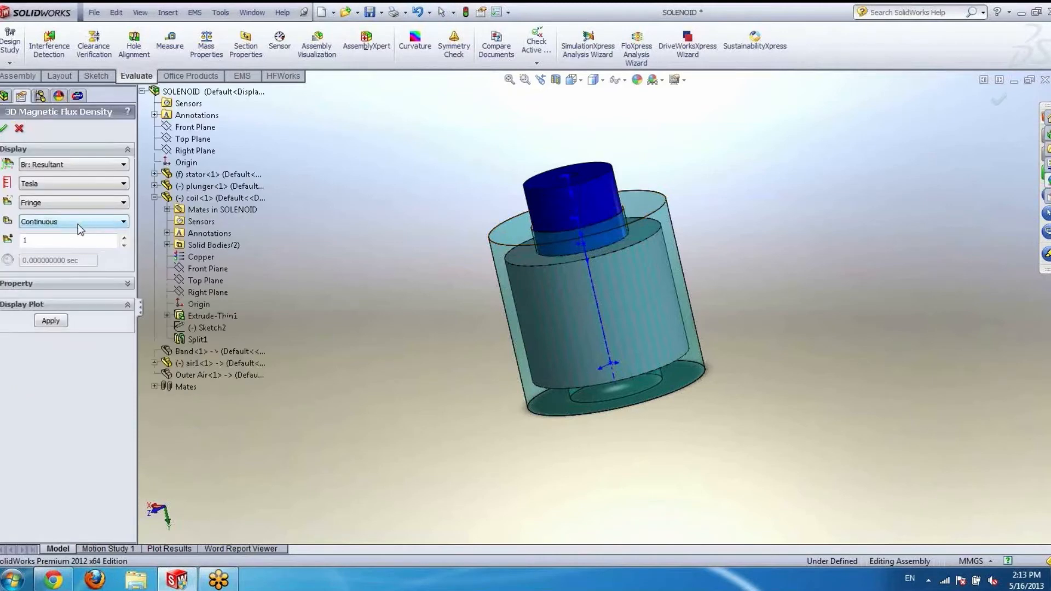
double_click(34, 241)
click(41, 203)
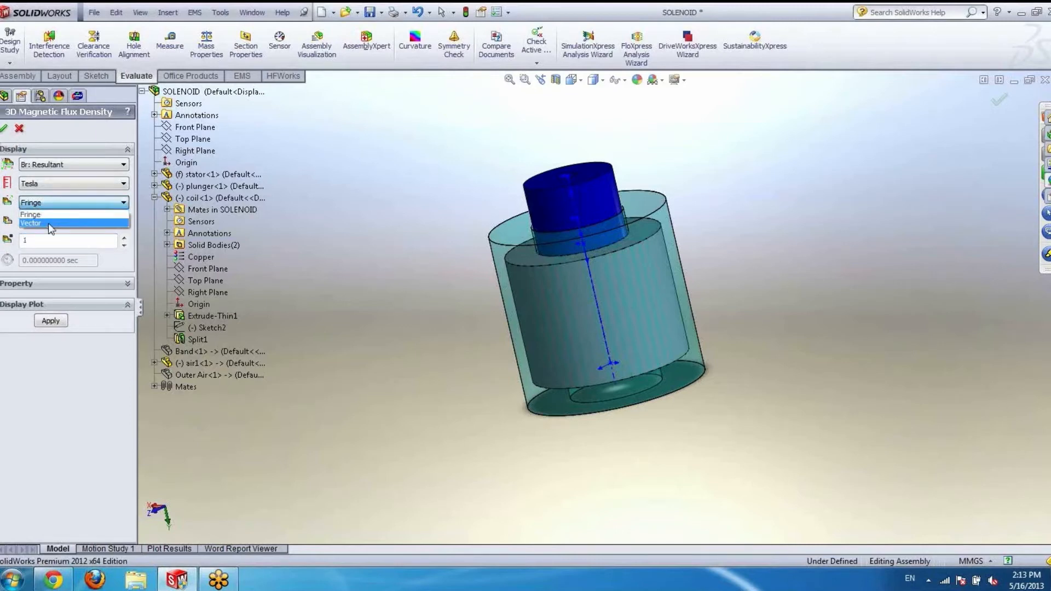
click(48, 223)
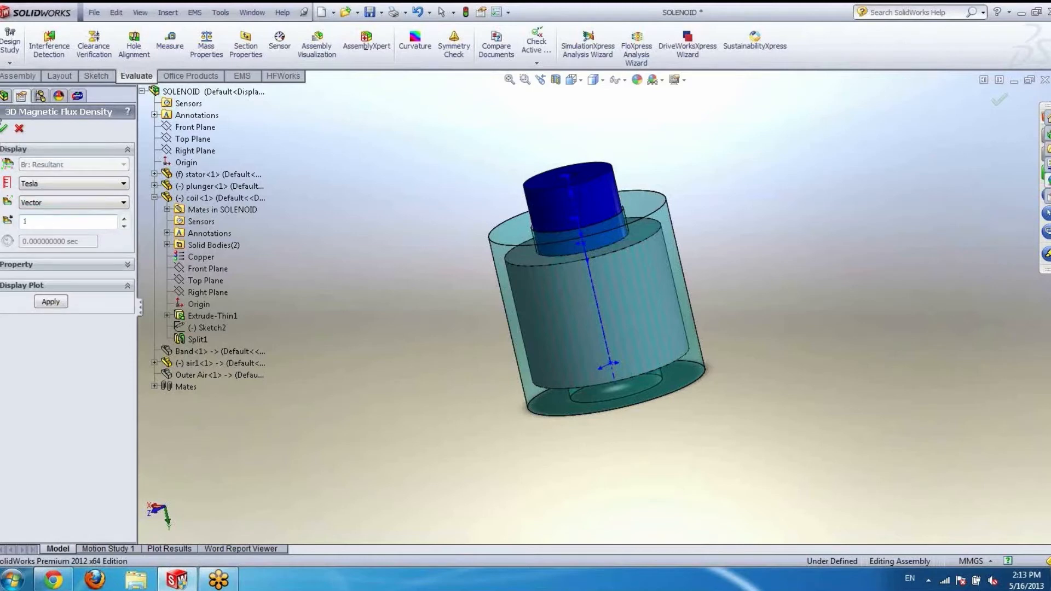
click(4, 128)
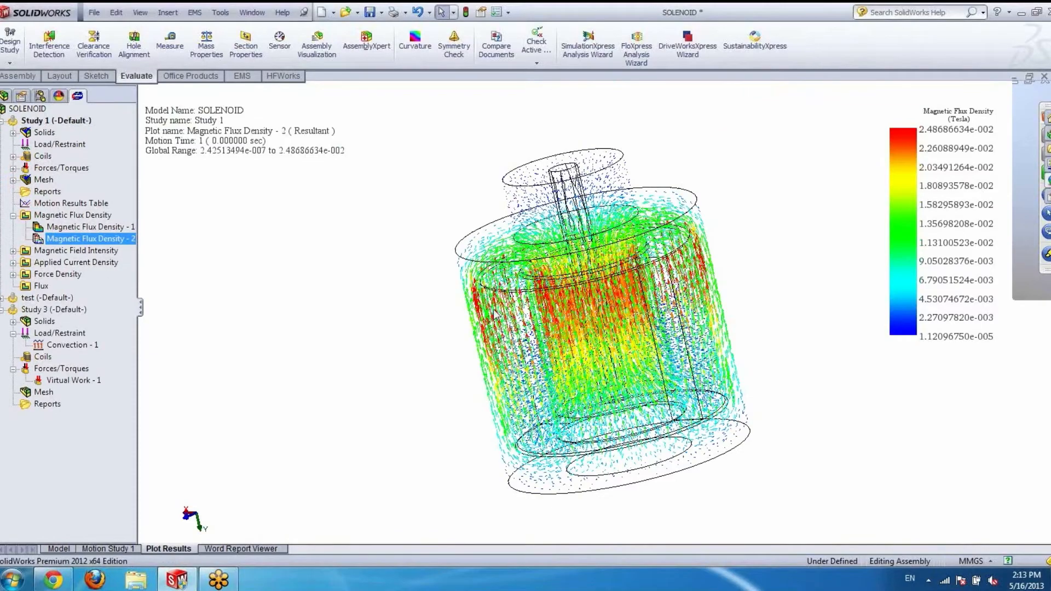
Step: Animate the Magnetic Flux Density - 2 vector plot over the motion steps, check the Play to File options, and close the animation
middle_drag(494, 311, 545, 254)
scroll(545, 254, down, 1)
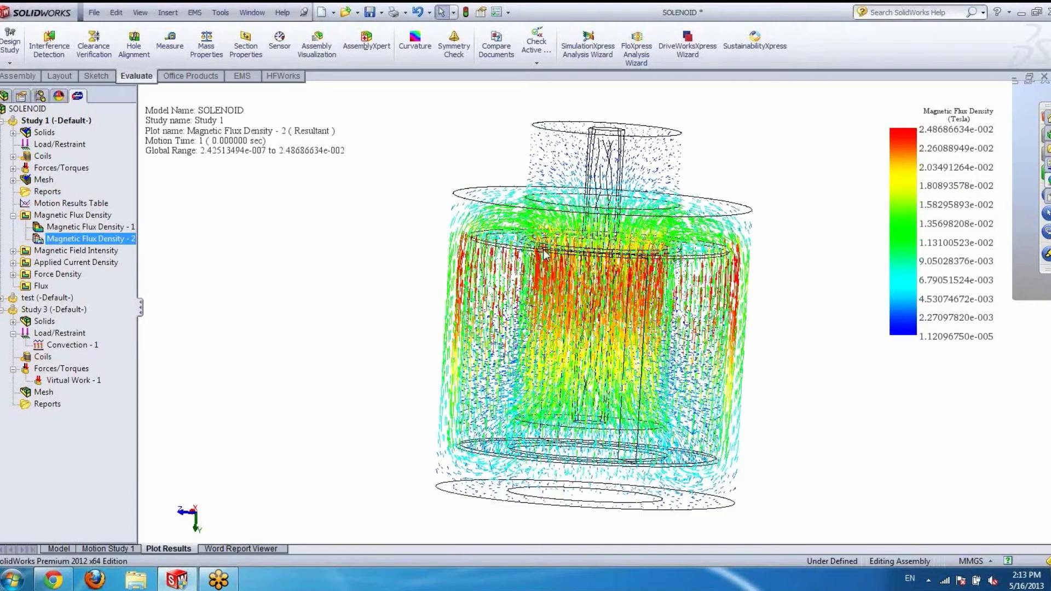
scroll(545, 253, down, 3)
scroll(596, 379, up, 2)
right_click(60, 242)
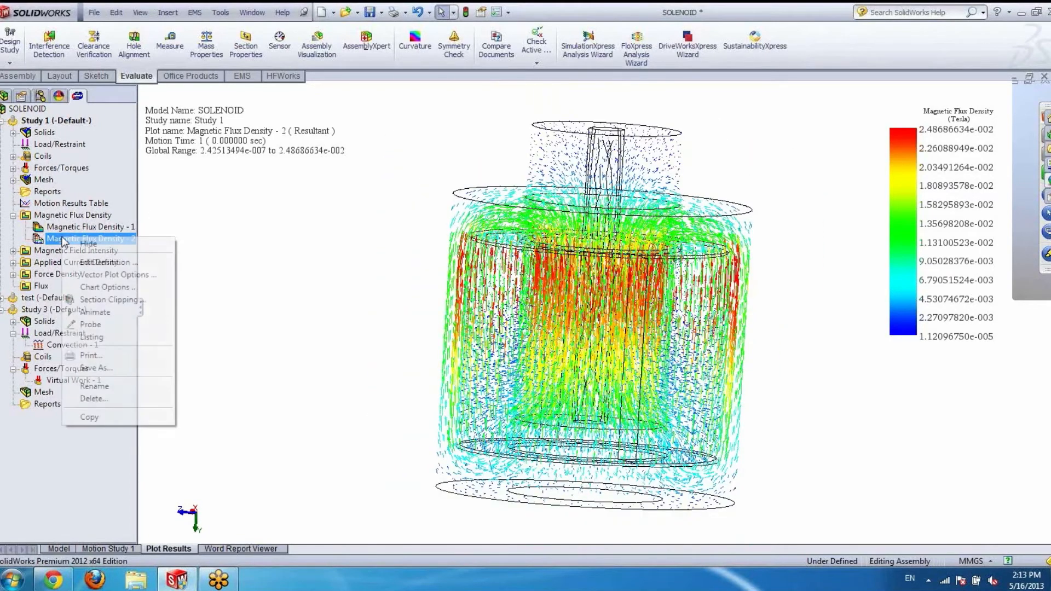
click(96, 313)
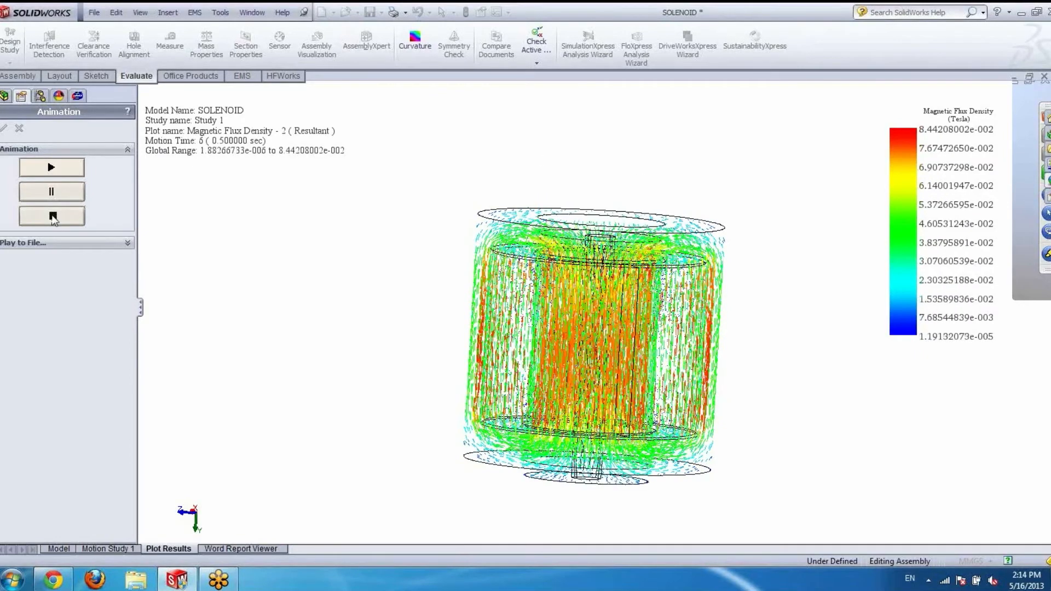
click(125, 244)
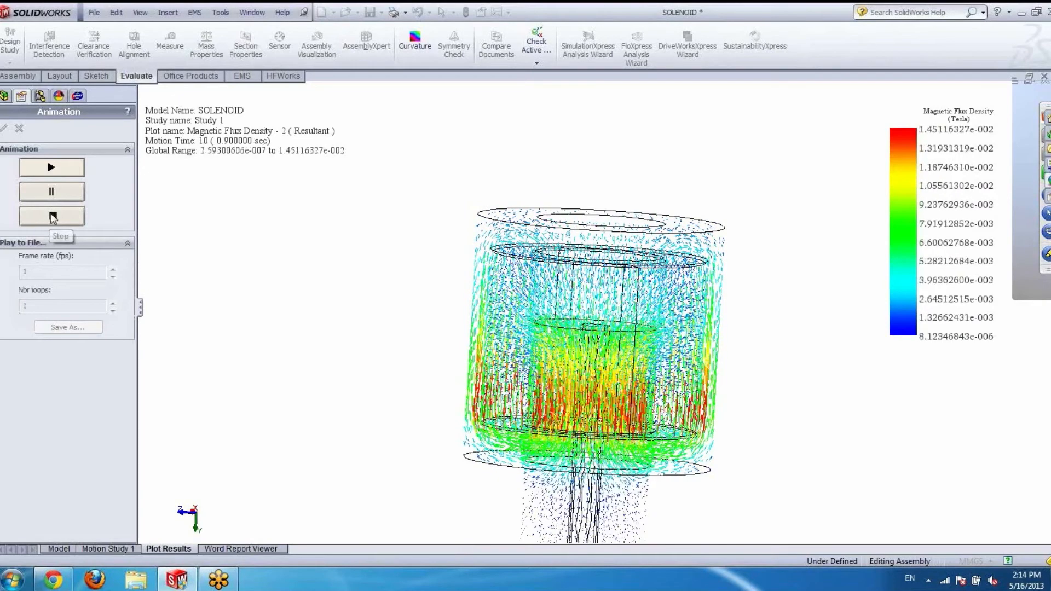
click(52, 216)
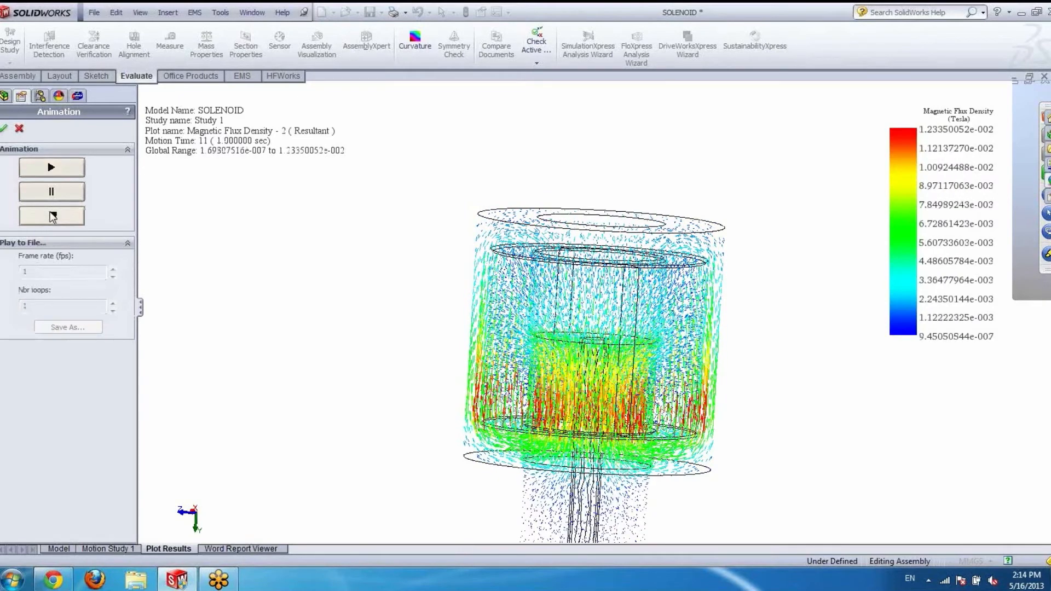
click(19, 130)
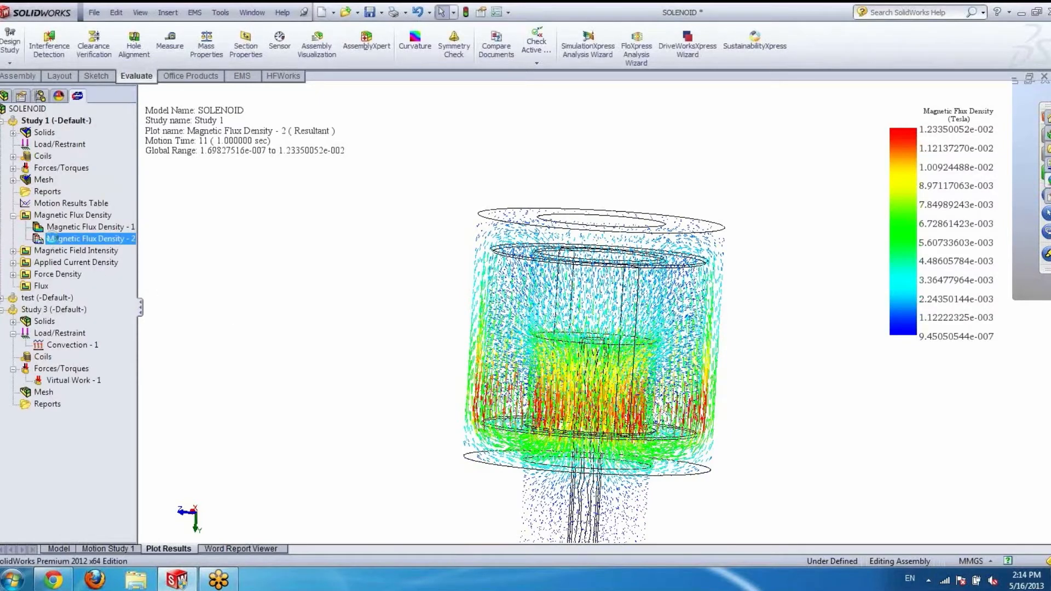
Step: Redisplay the Magnetic Flux Density - 2 plot to return it to motion step 1
double_click(906, 222)
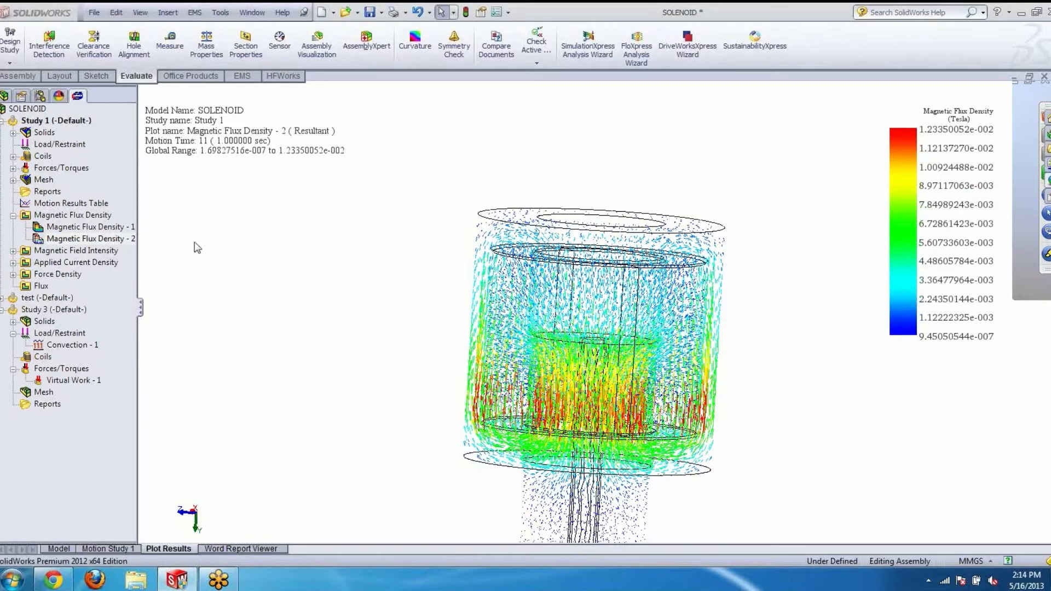
right_click(55, 242)
click(71, 247)
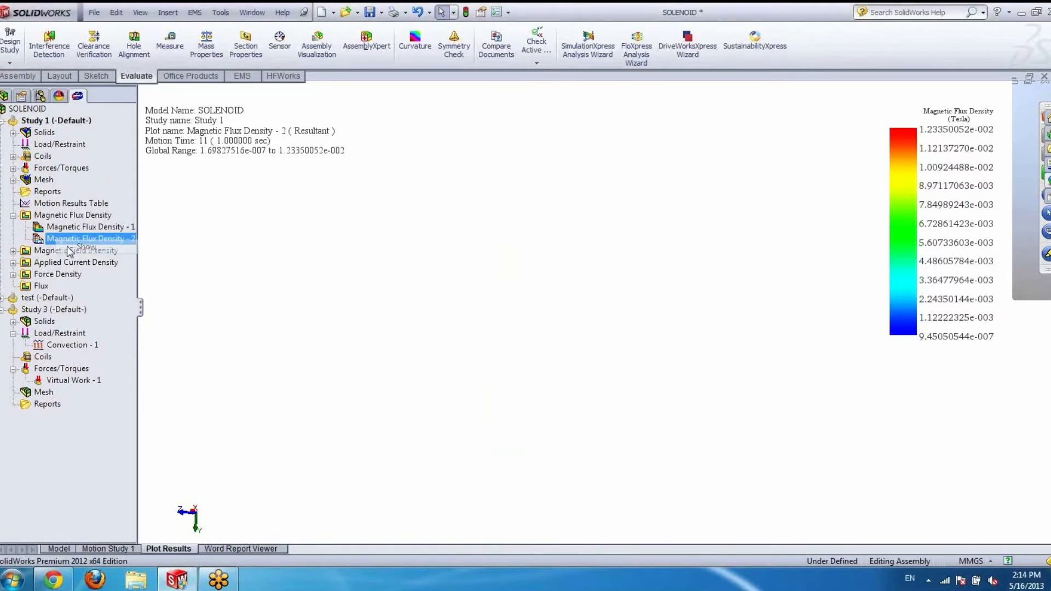
Step: Probe the Magnetic Flux Density - 2 plot at nine points across the core, housing side and base
right_click(64, 242)
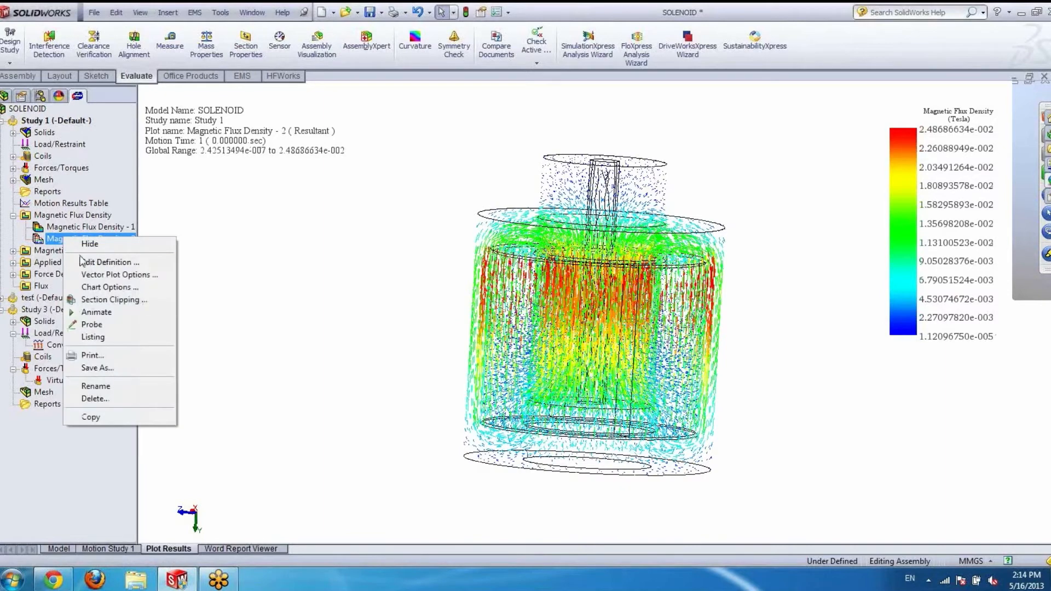
click(91, 324)
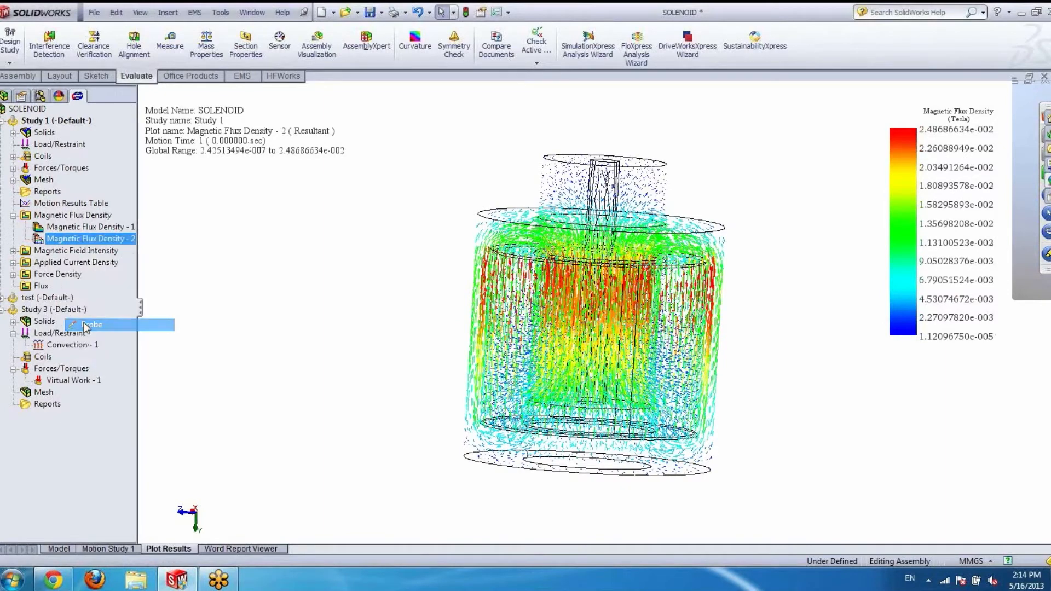
click(564, 317)
click(540, 408)
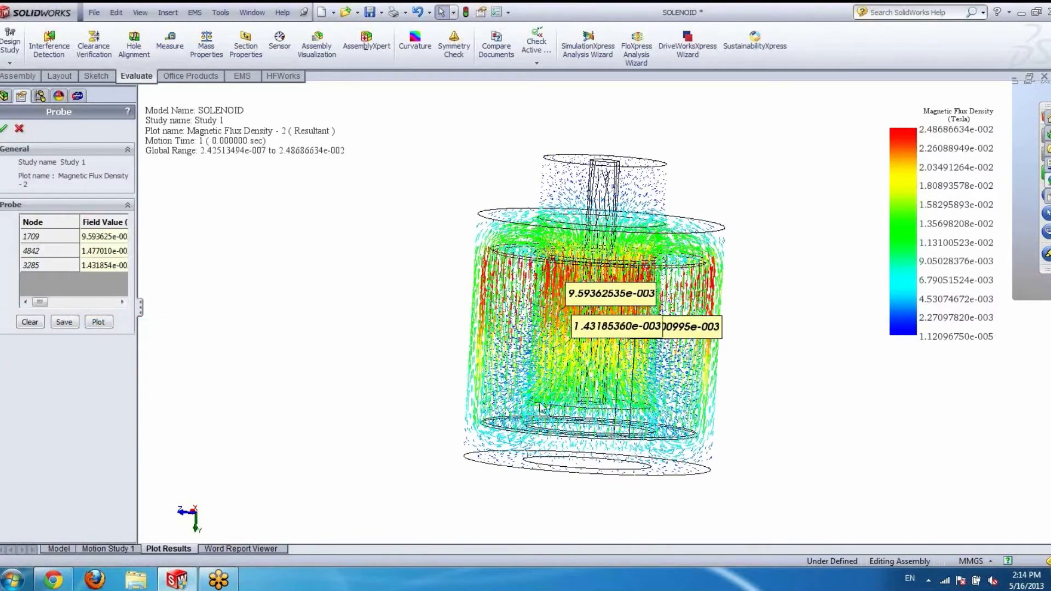
click(475, 375)
click(507, 430)
click(521, 463)
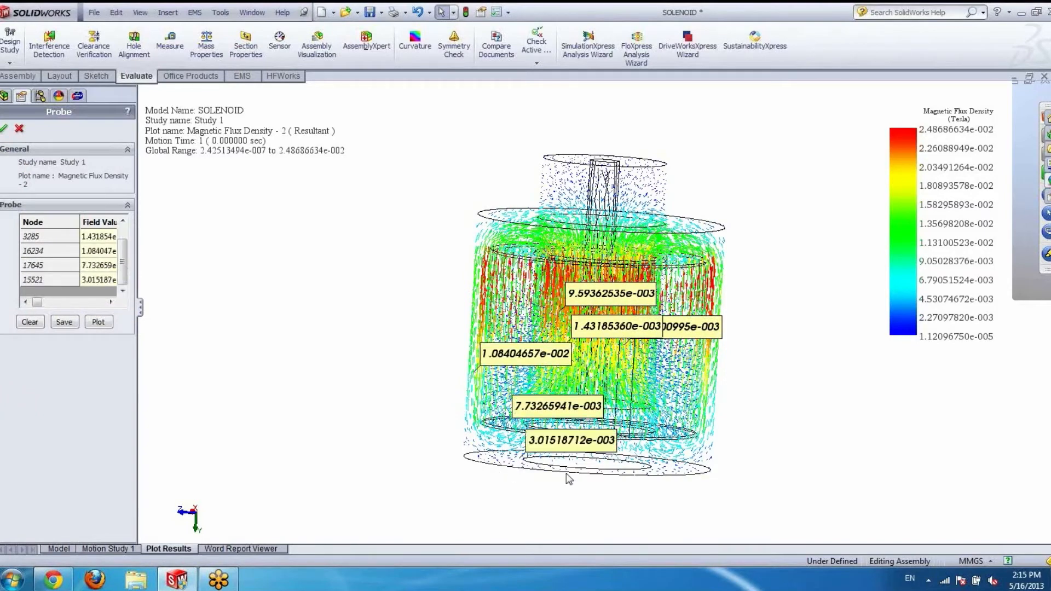
click(667, 477)
click(666, 428)
click(667, 366)
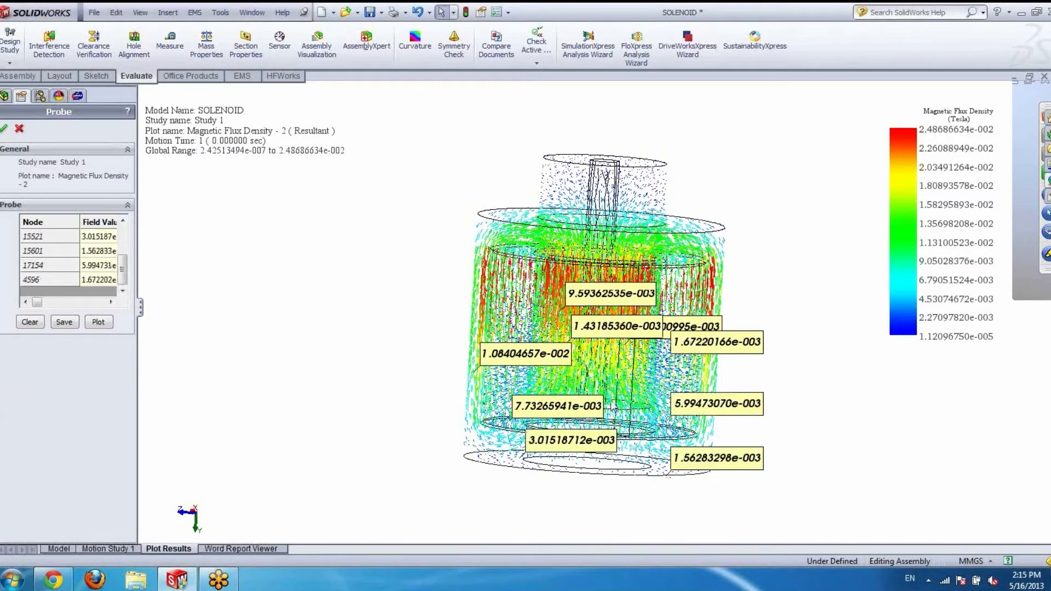
middle_drag(661, 357, 624, 367)
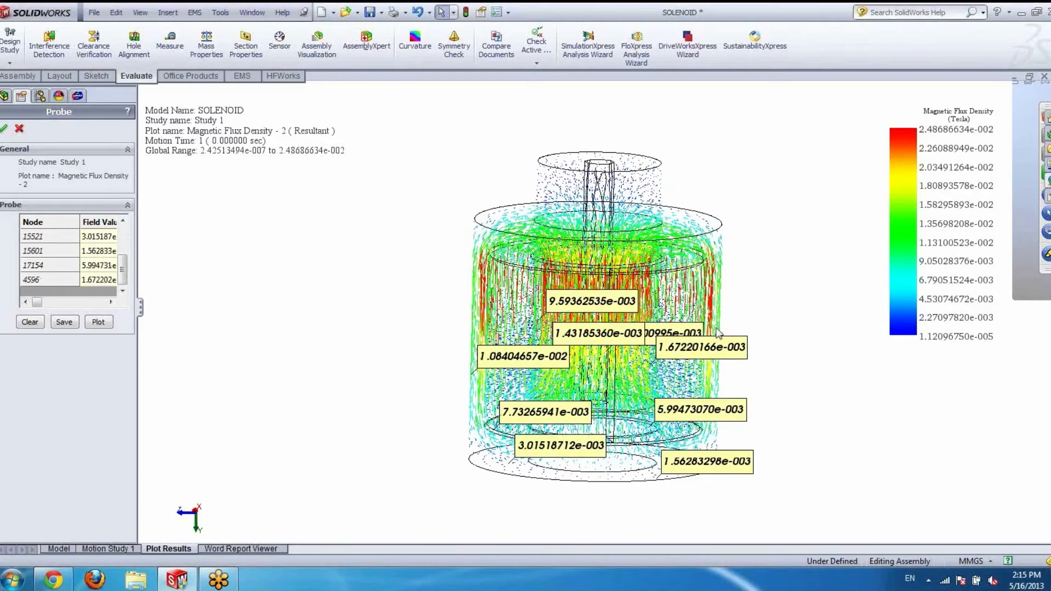
Step: Widen the probe table and examine the field values and X, Y, Z coordinates of the probed nodes
drag(141, 307, 368, 308)
click(158, 237)
click(236, 239)
click(286, 234)
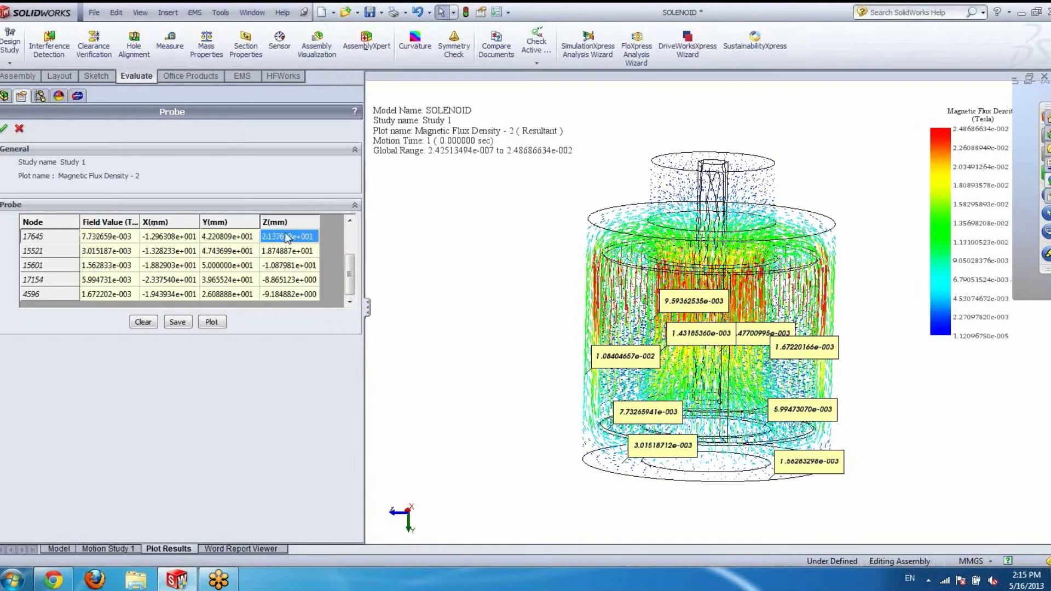
click(101, 238)
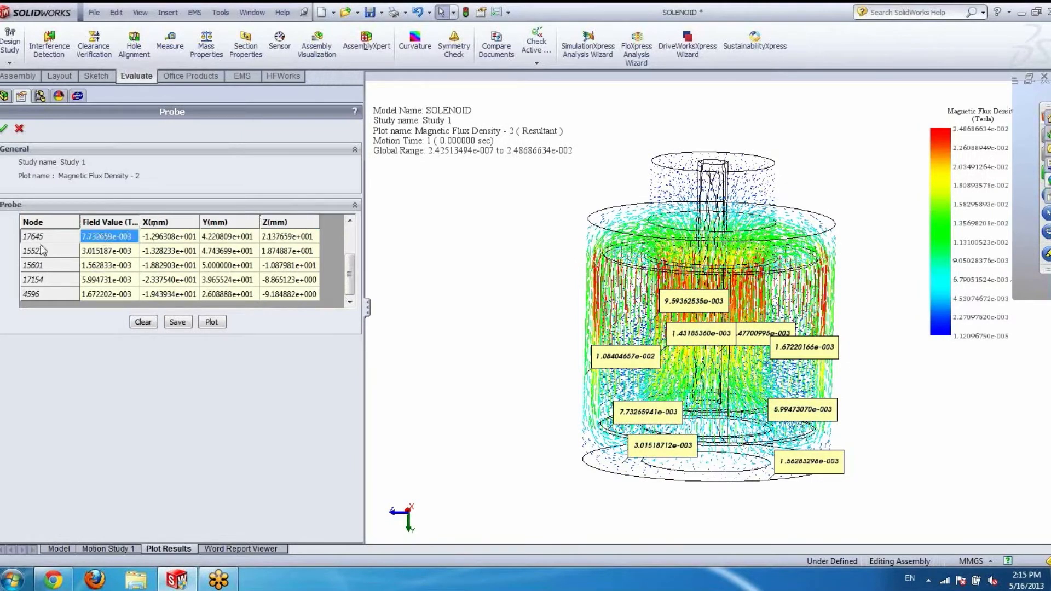
click(131, 264)
click(233, 267)
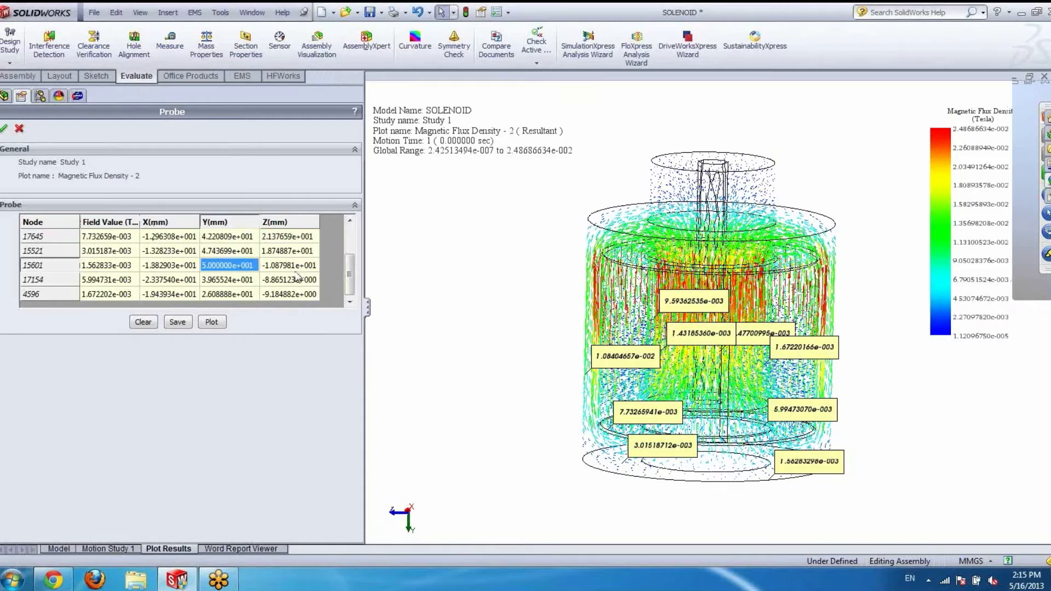
Step: Graph the probed flux density values against node ID, and close the graph and the probe
click(212, 322)
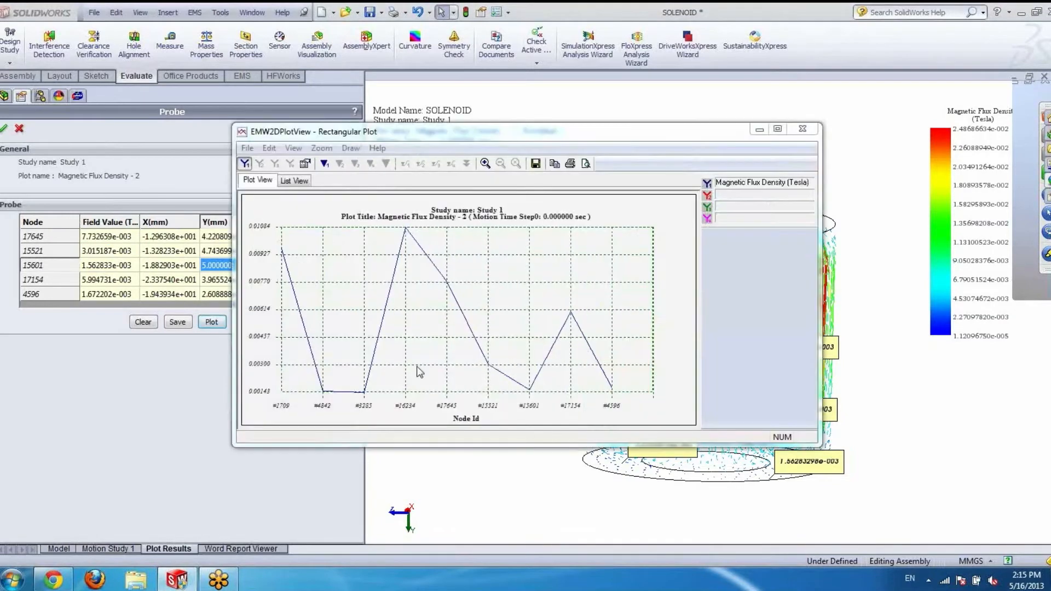
click(803, 130)
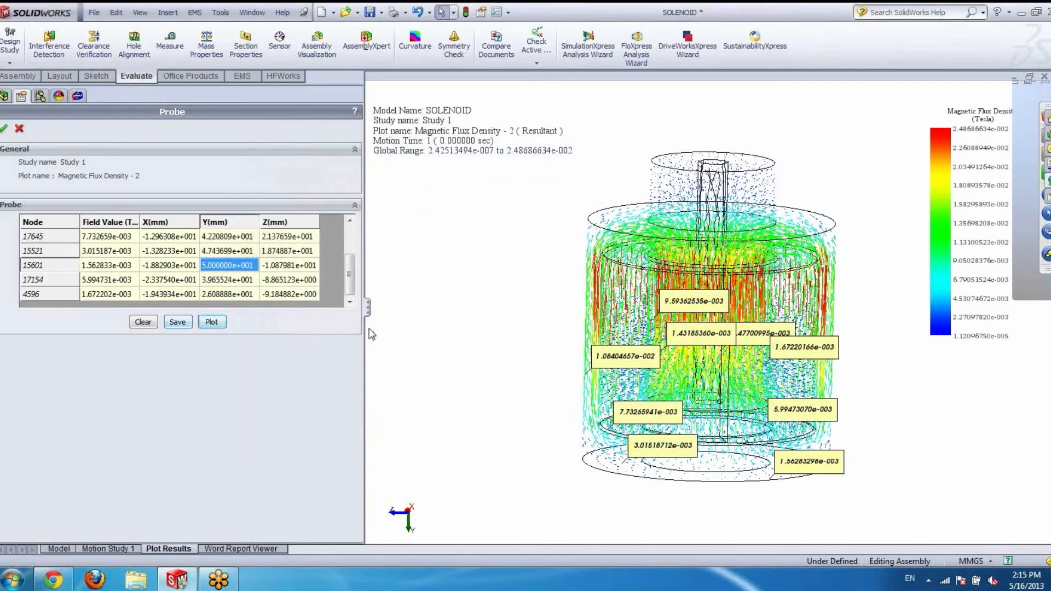
drag(362, 316, 183, 321)
click(19, 130)
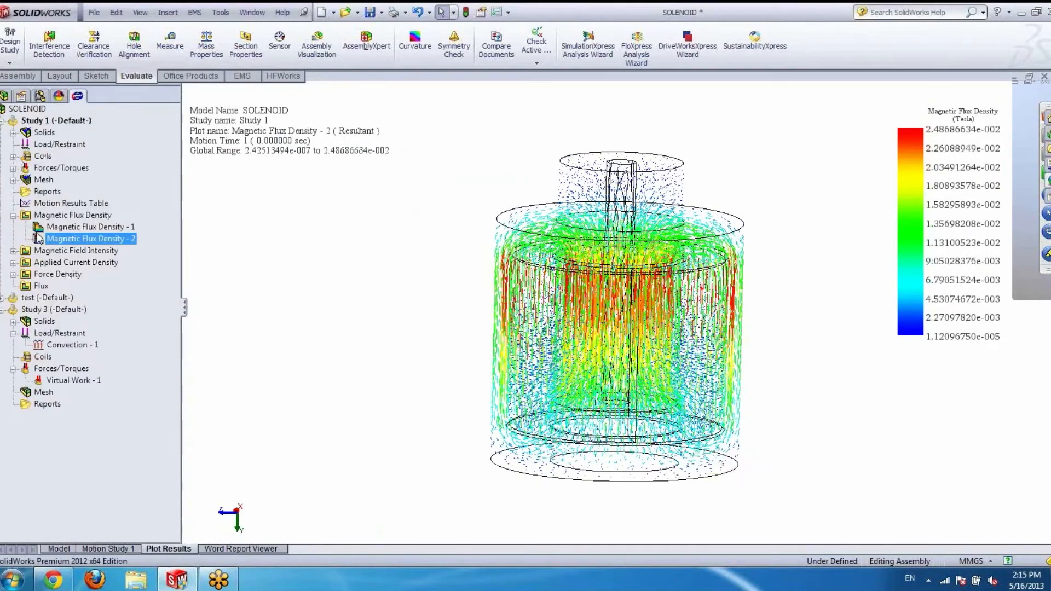
Step: List the Magnetic Flux Density - 2 values and coordinates for all nodes, examine the widened table, and close the listing
right_click(55, 239)
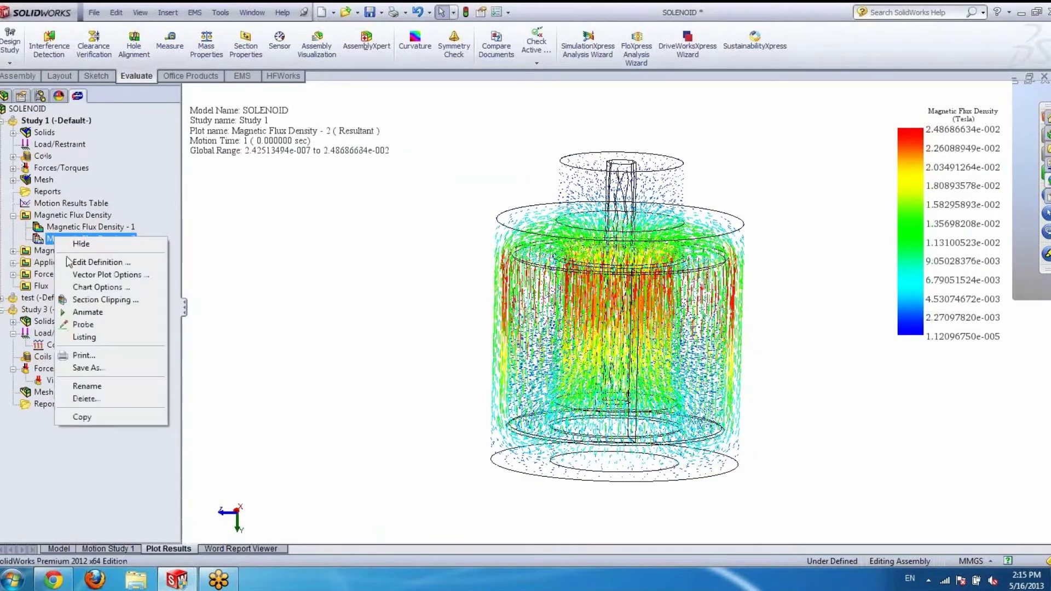
click(82, 335)
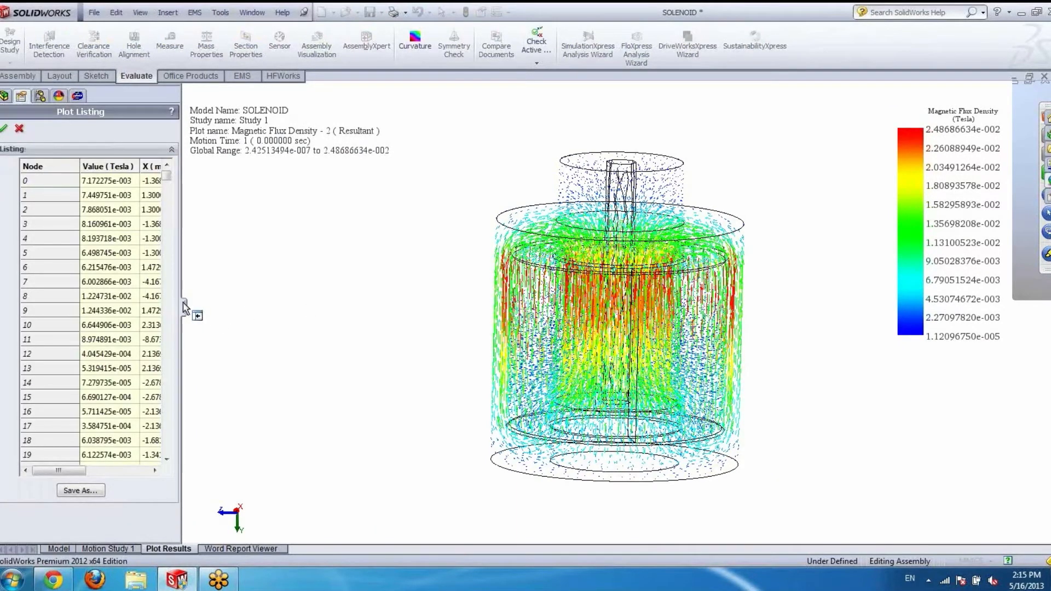
drag(230, 315, 356, 327)
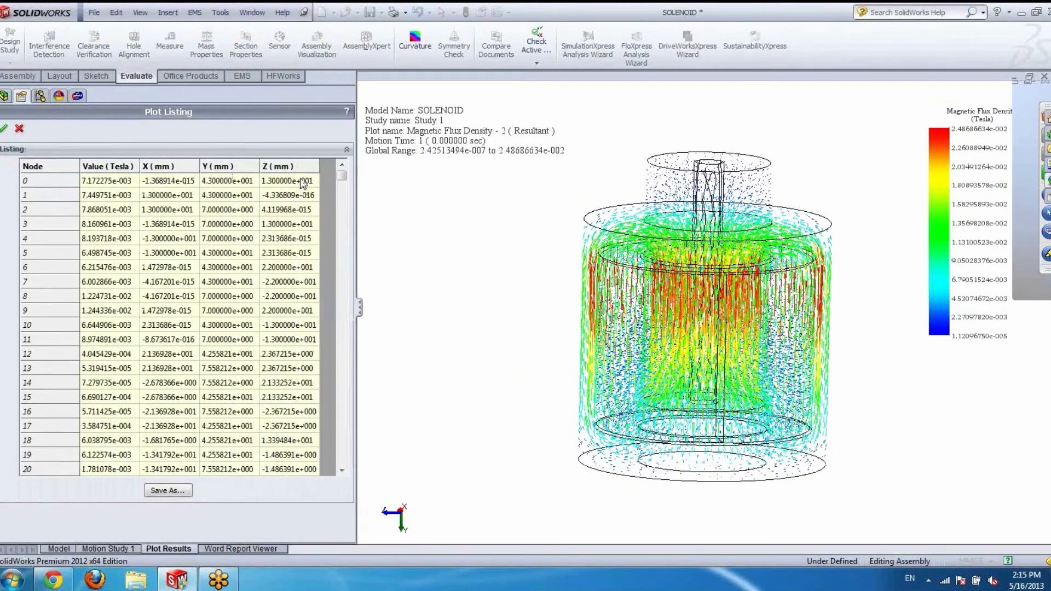
mouse_move(342, 176)
mouse_down()
mouse_move(351, 410)
mouse_move(343, 473)
mouse_move(326, 317)
mouse_move(343, 180)
mouse_up()
click(18, 128)
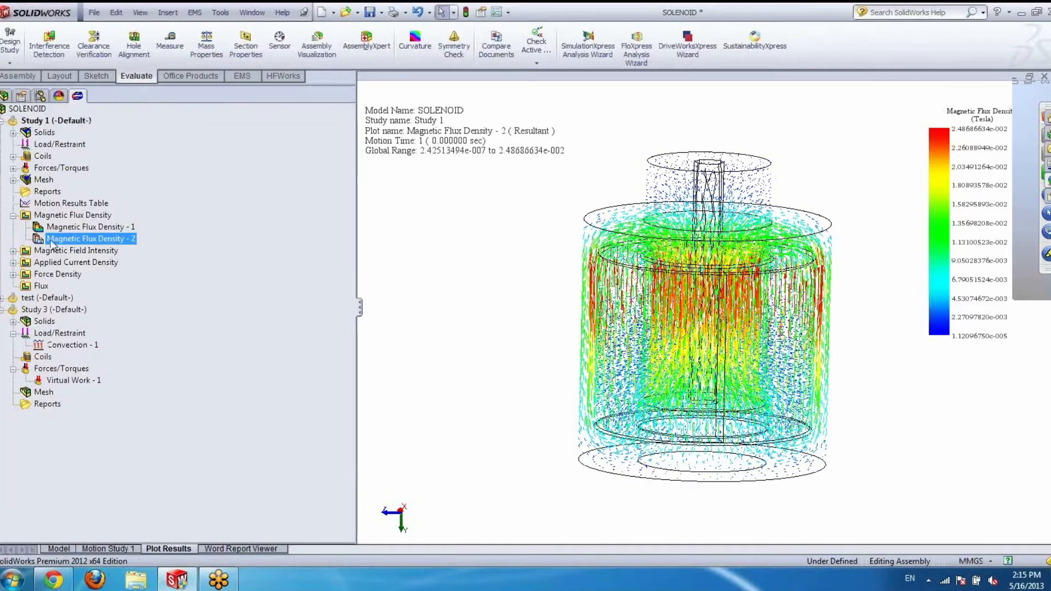
Step: Create a 3D magnetic flux density plot as a continuous resultant fringe in Tesla at motion step 1
right_click(54, 243)
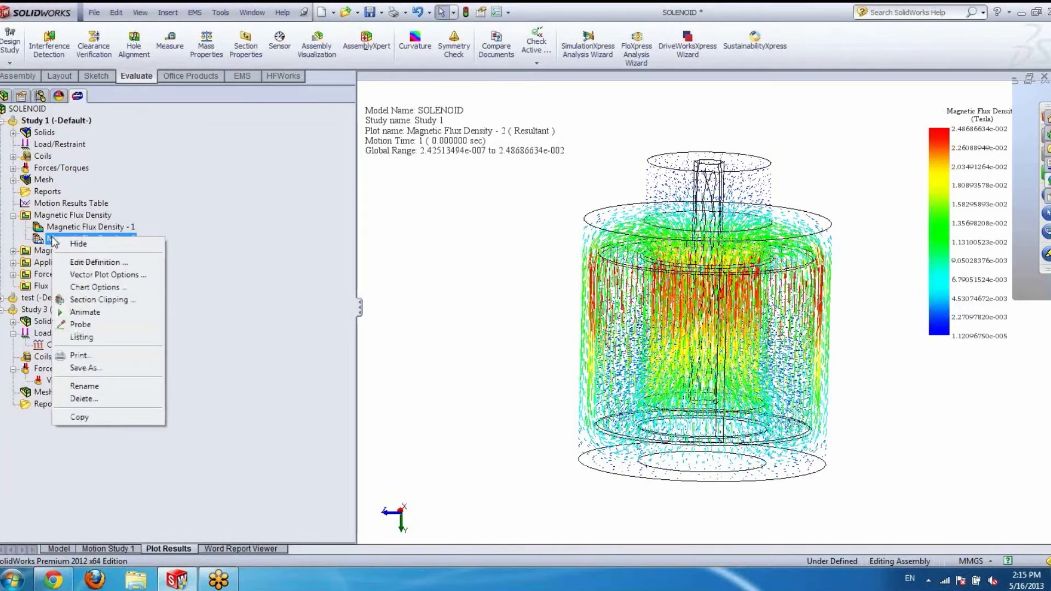
right_click(49, 216)
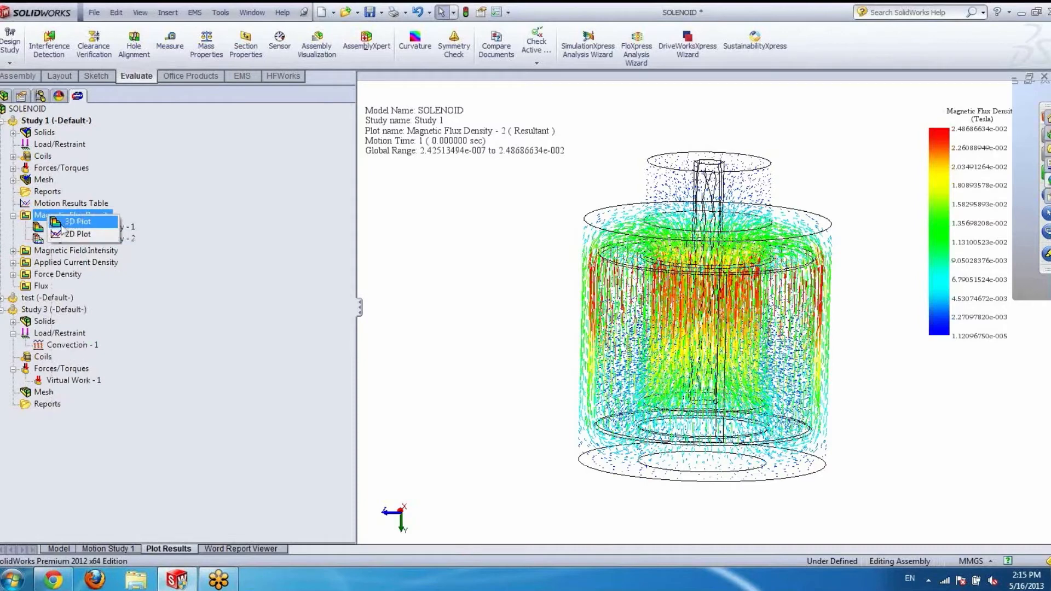
click(77, 222)
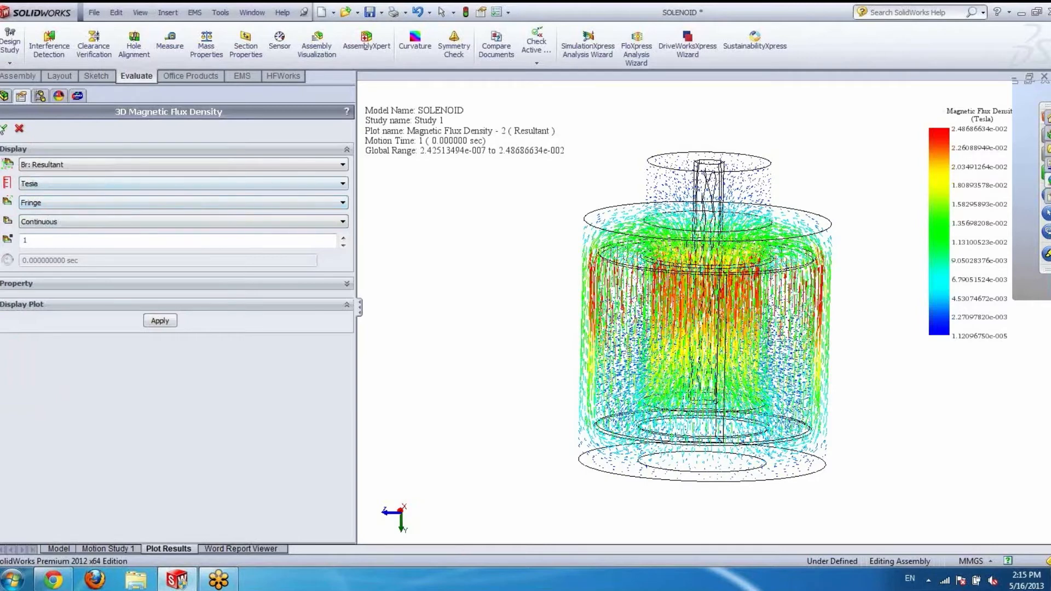
click(4, 130)
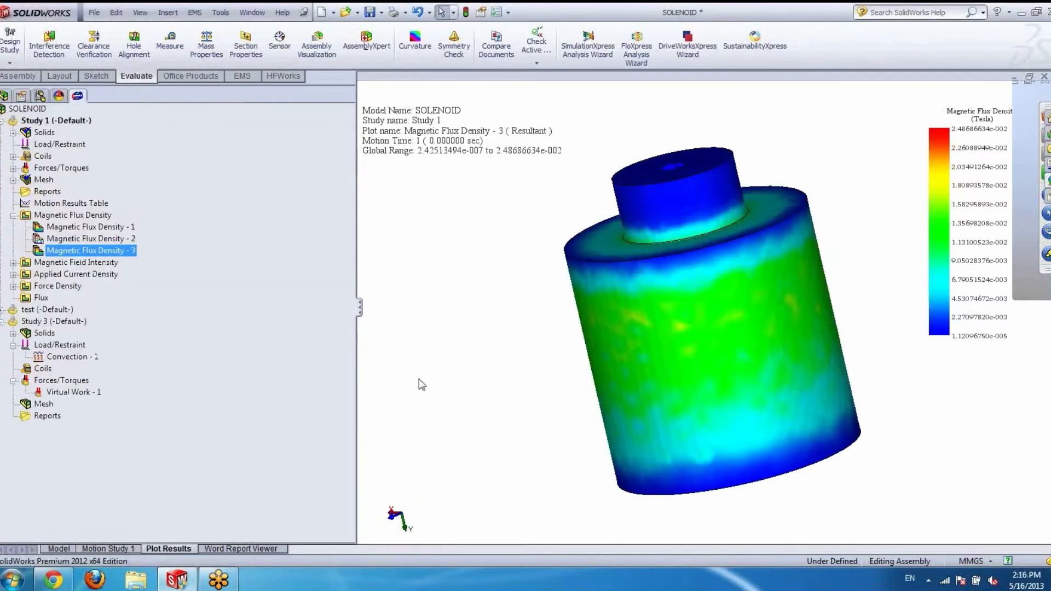
click(358, 304)
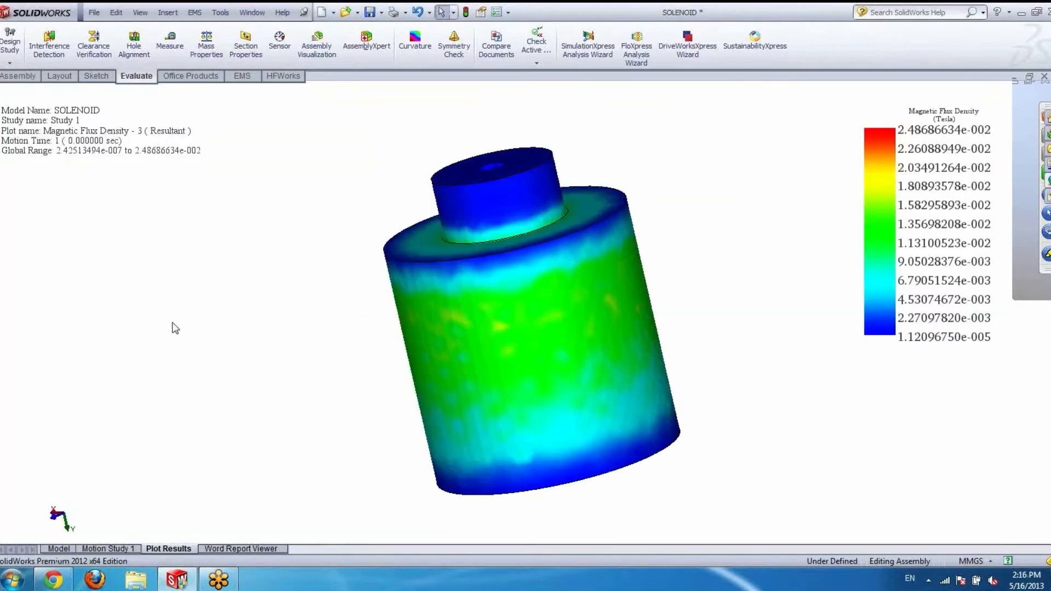
drag(0, 309, 141, 318)
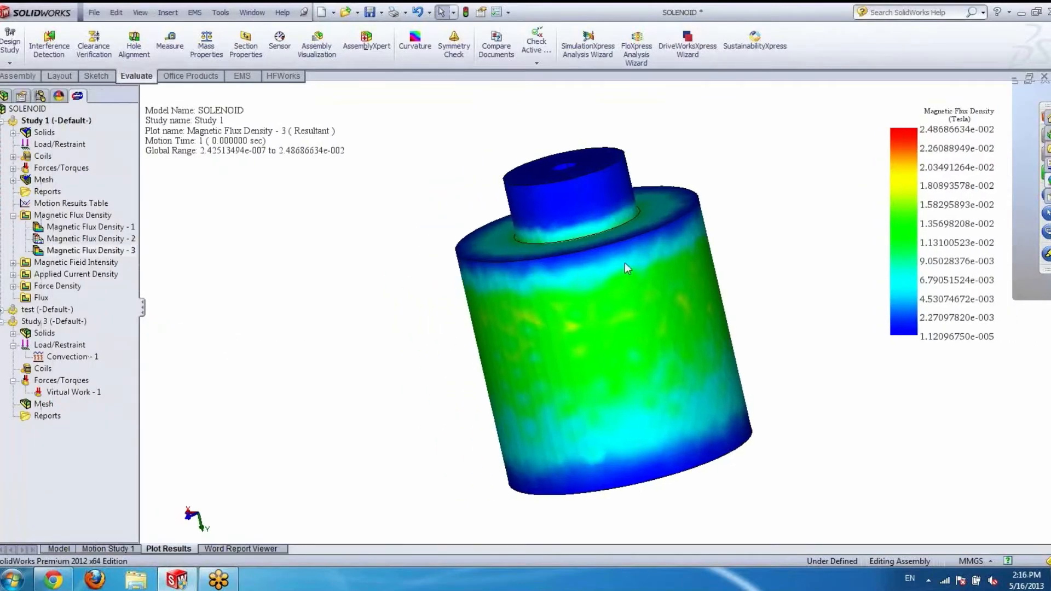
Step: In the fringe plot's chart options, use a defined range and lower its minimum to -0.002237915366
right_click(64, 253)
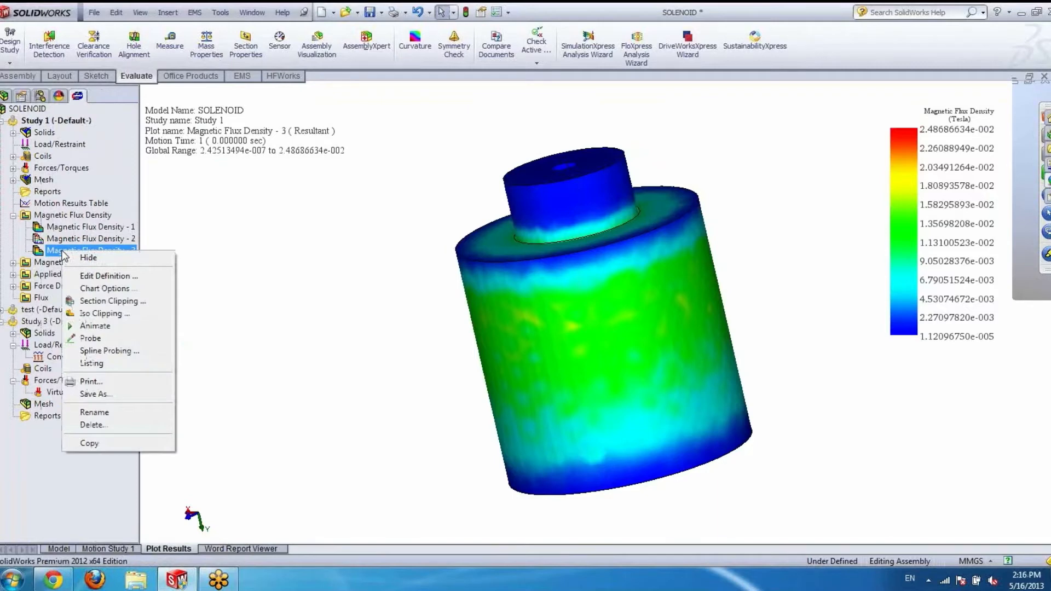
click(91, 290)
click(23, 225)
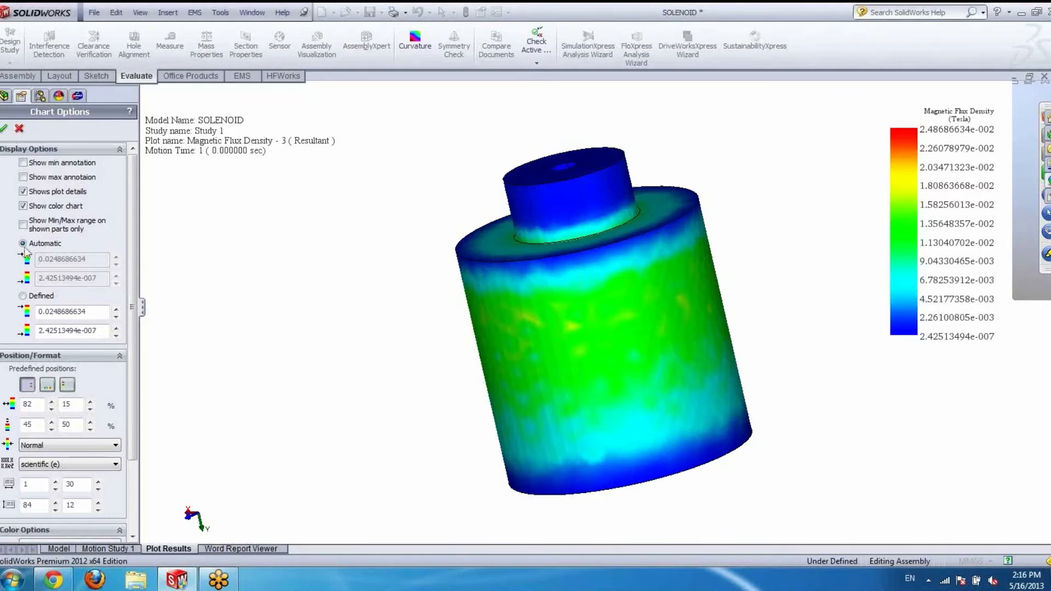
click(116, 335)
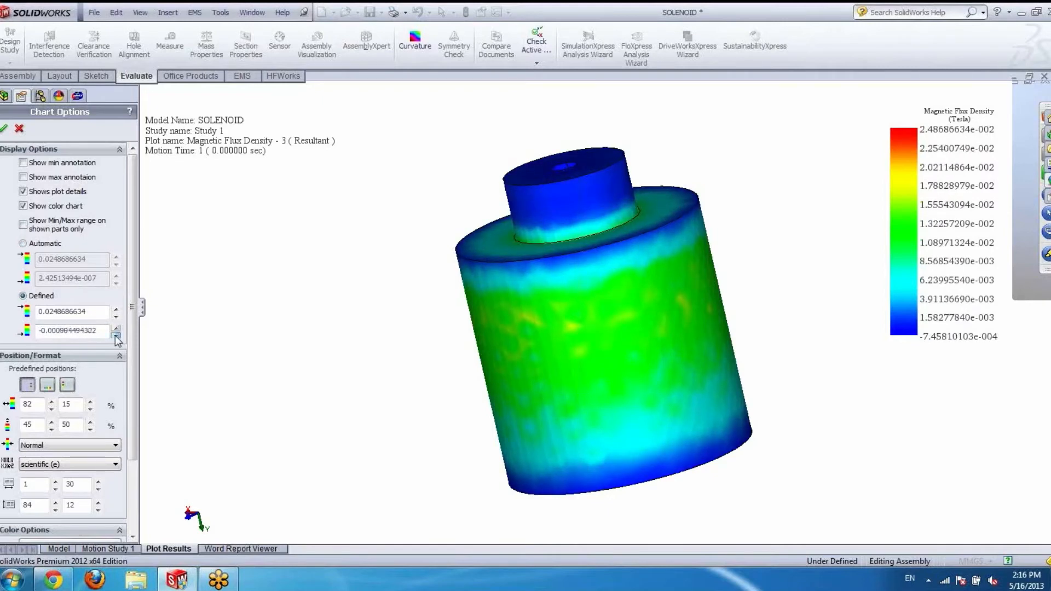
click(115, 336)
Step: Lower the defined color range maximum of the fringe plot to 0.00621734774
click(116, 316)
click(115, 317)
click(116, 317)
click(116, 317)
click(116, 317)
click(115, 317)
click(116, 318)
click(116, 317)
click(116, 318)
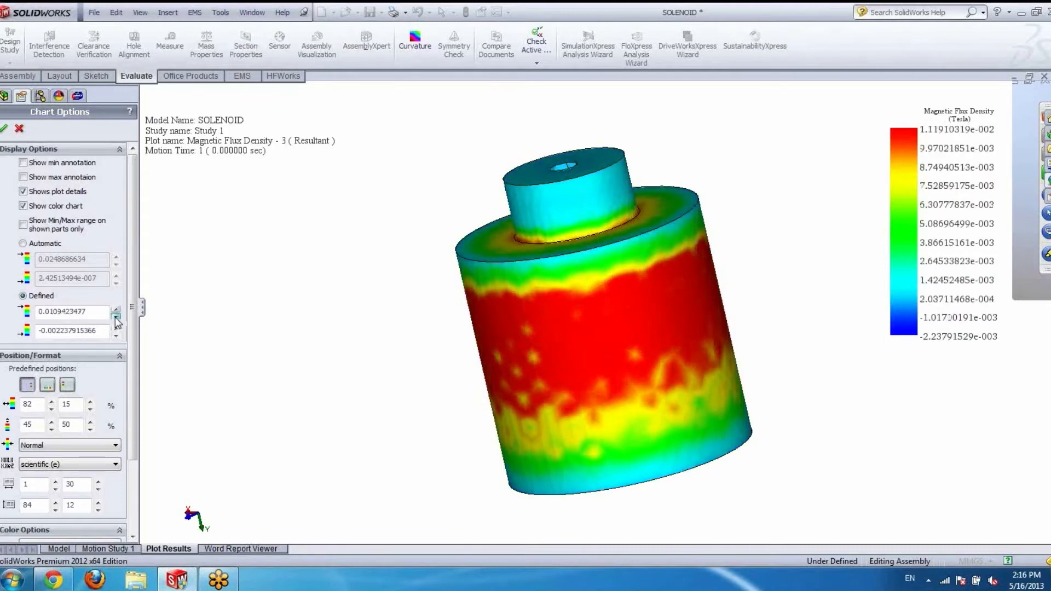
click(115, 318)
click(116, 318)
click(116, 318)
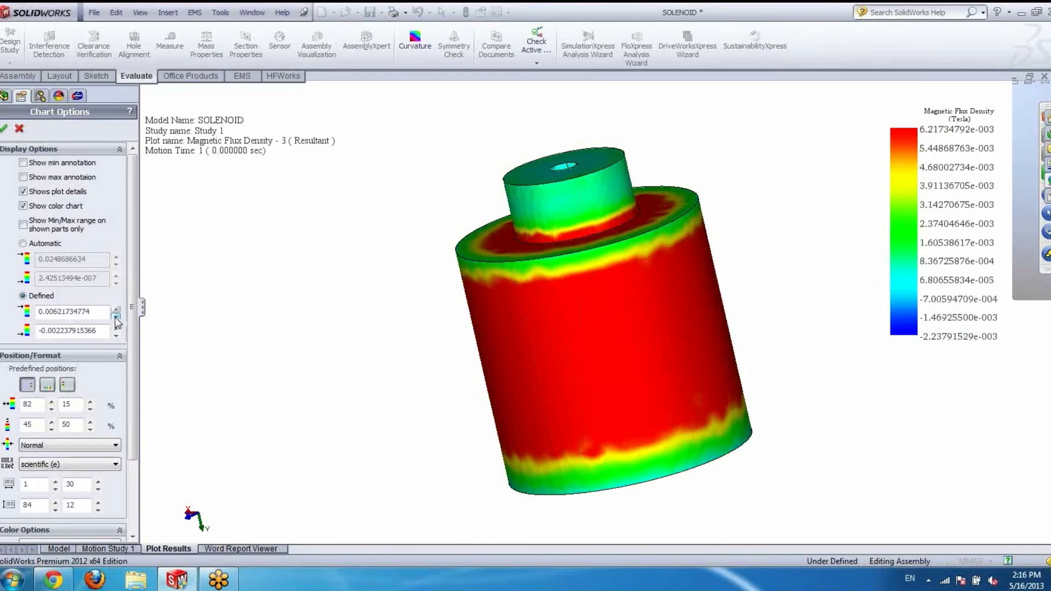
Step: Raise the defined color range maximum to about 0.00846, restrict the min/max range to shown parts only, and close the chart options
click(116, 309)
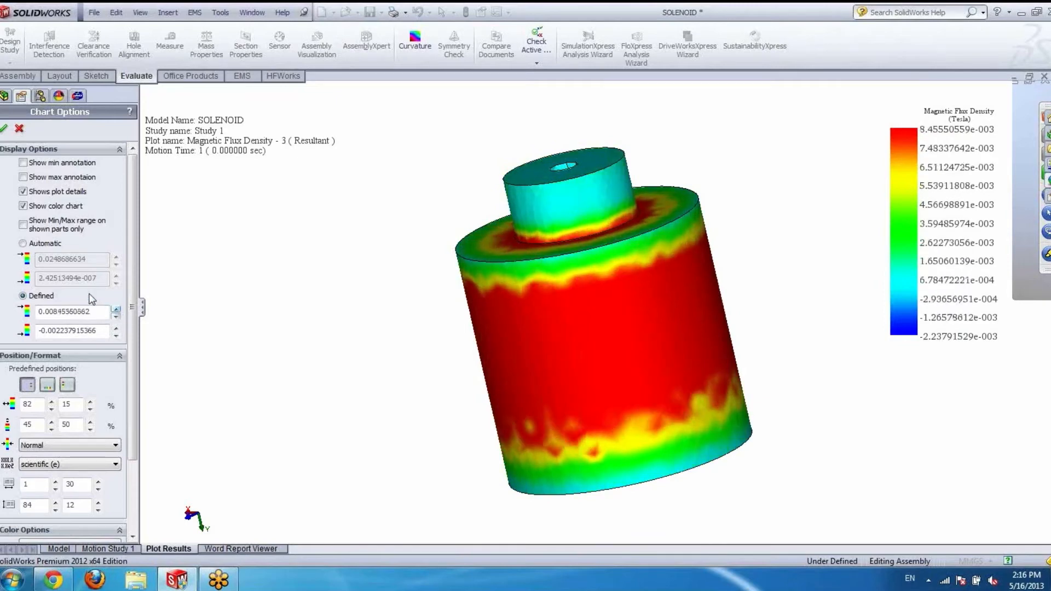
click(23, 225)
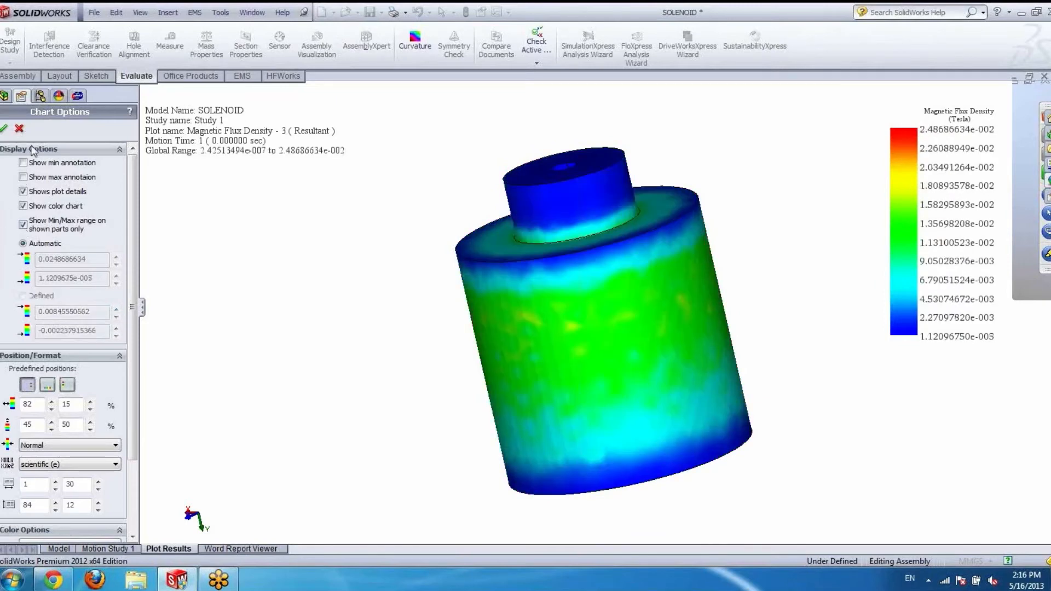
click(20, 130)
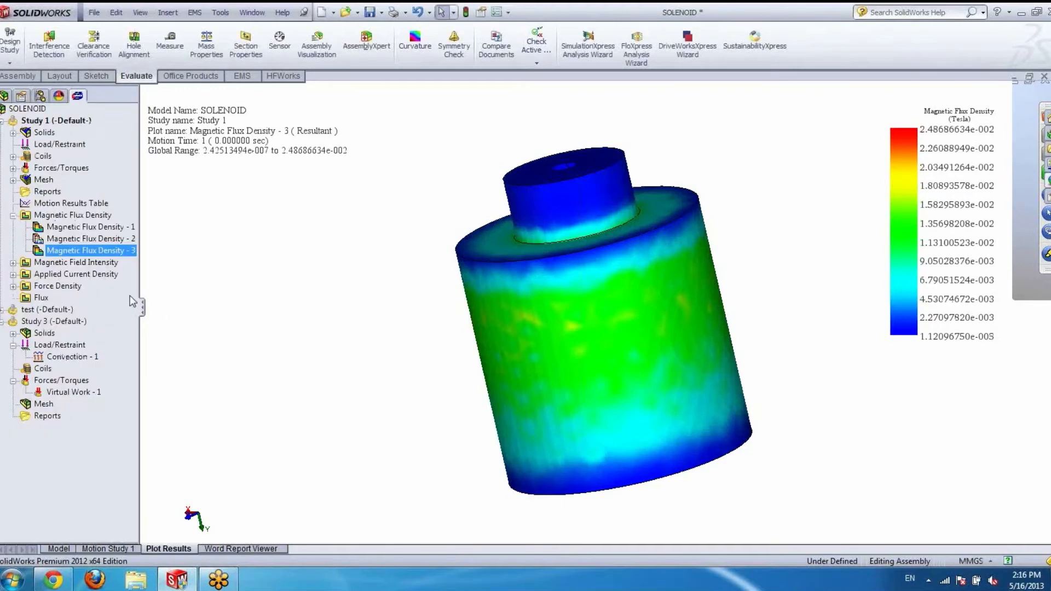
Step: Start section clipping on Magnetic Flux Density - 3 and shift the Section 1 plane to an offset of about 3.53 mm
right_click(62, 257)
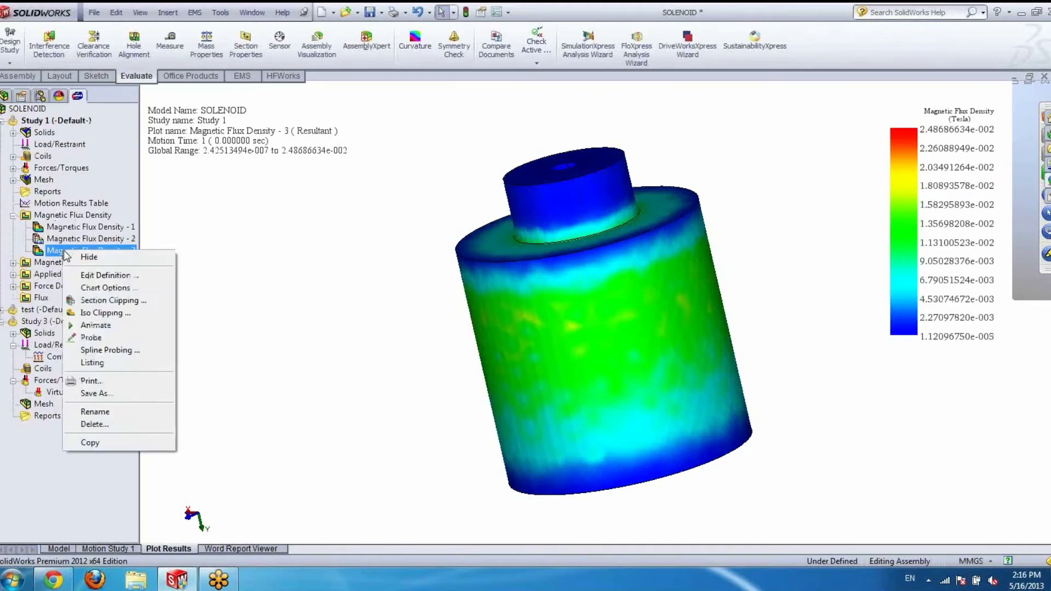
click(93, 302)
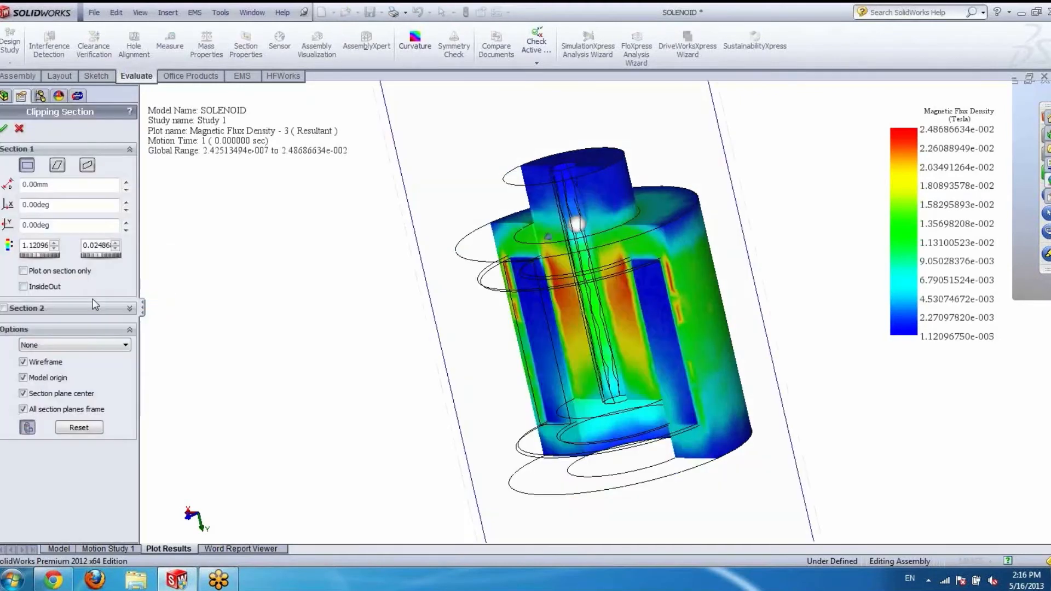
middle_drag(585, 334, 579, 310)
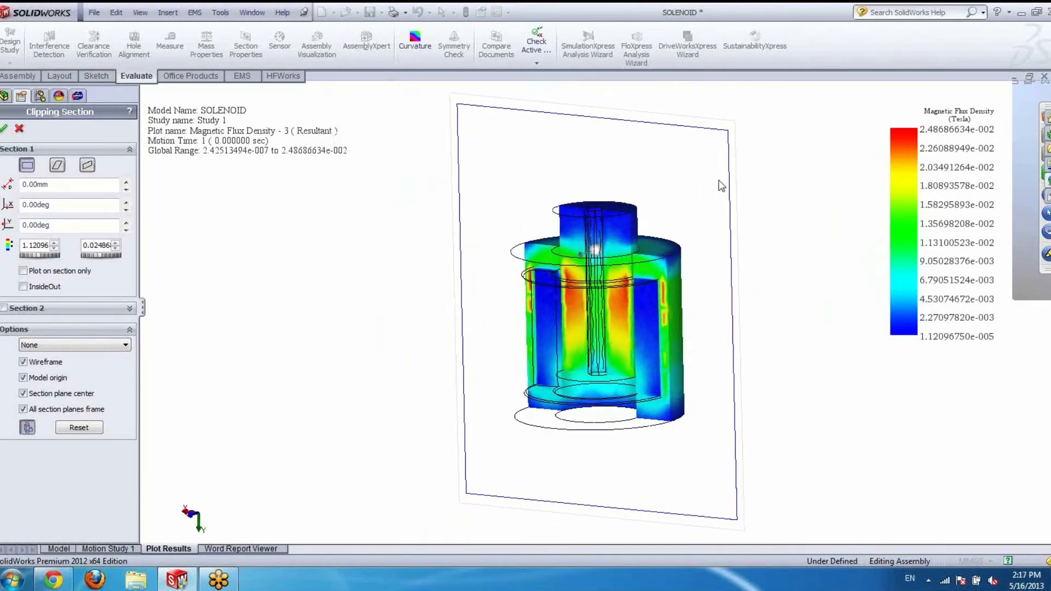
middle_drag(712, 183, 716, 209)
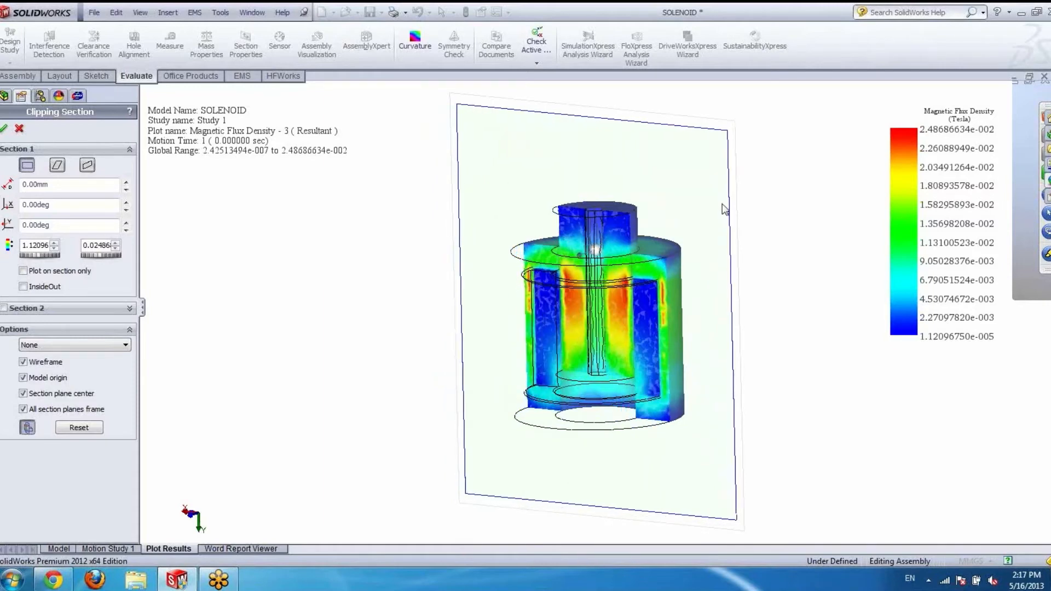
drag(718, 206, 710, 209)
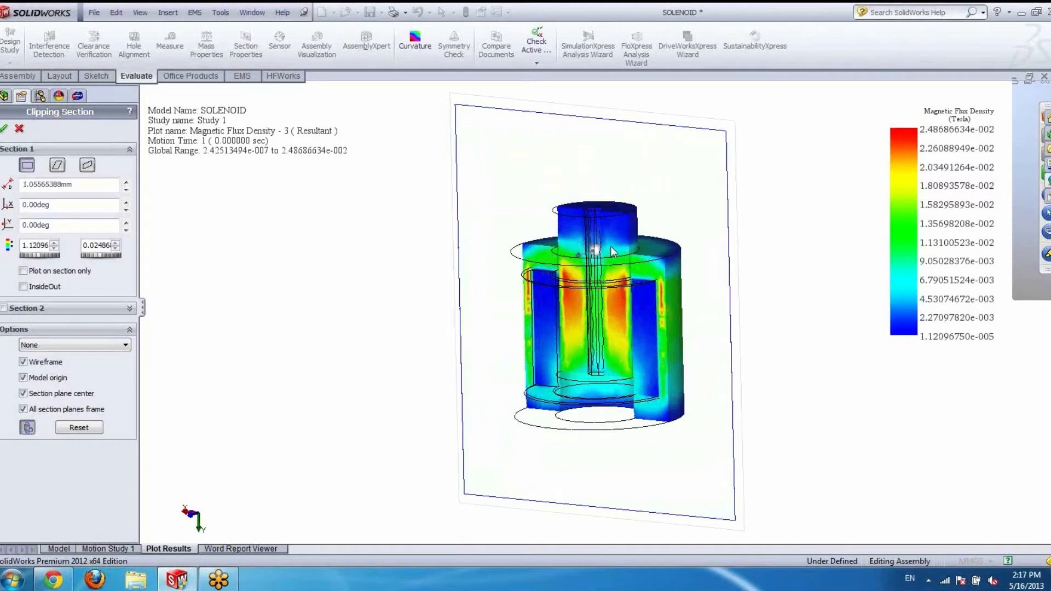
mouse_move(333, 283)
middle_down()
mouse_move(383, 246)
mouse_move(367, 215)
mouse_move(329, 268)
middle_up()
mouse_move(703, 162)
mouse_down()
mouse_move(643, 195)
mouse_move(573, 203)
mouse_move(689, 177)
mouse_move(665, 177)
mouse_up()
drag(81, 187, 8, 189)
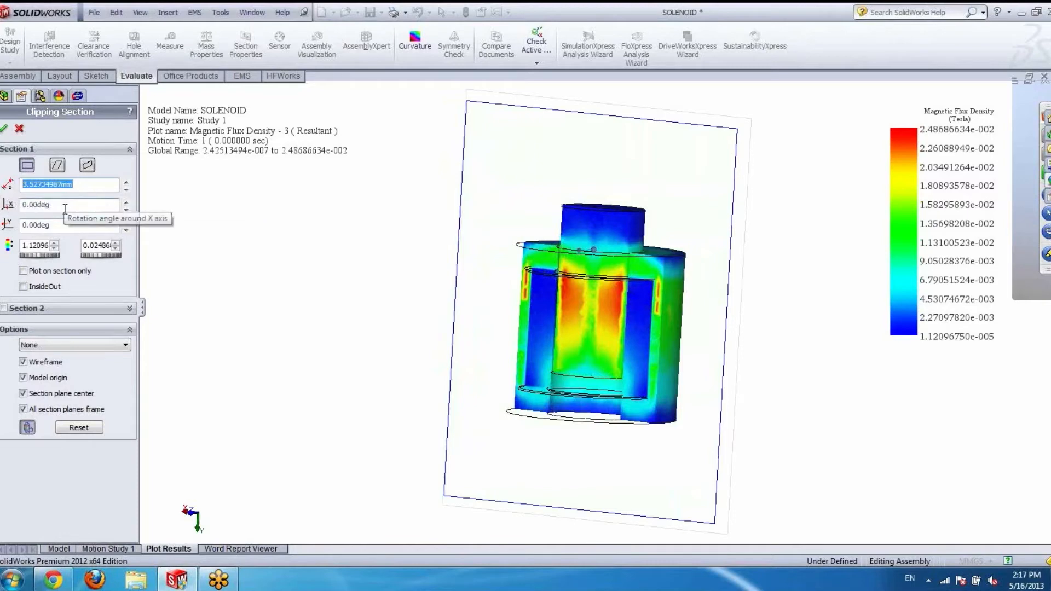
middle_drag(345, 283, 420, 297)
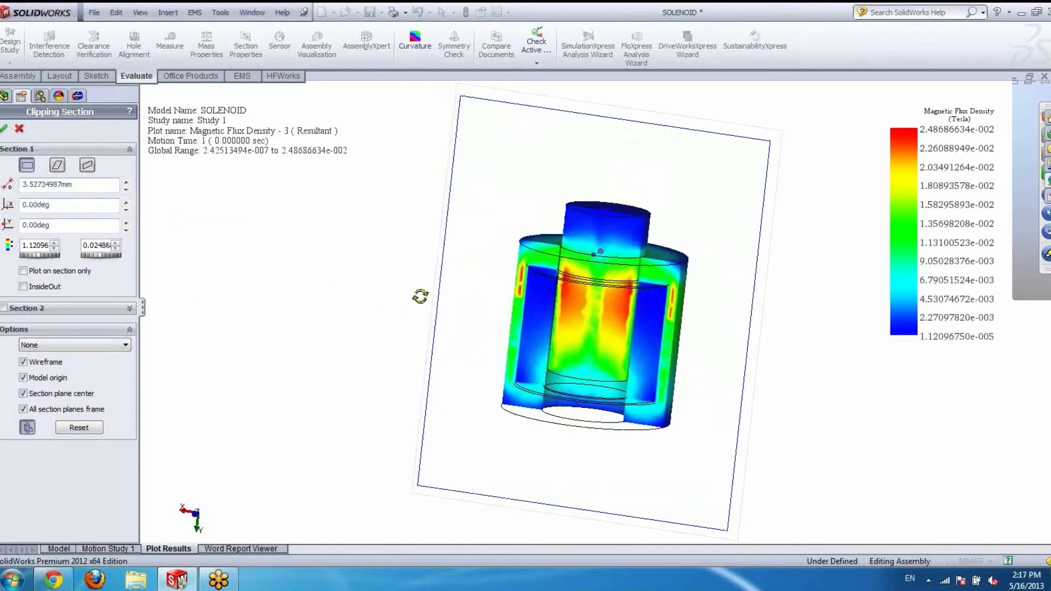
Step: Rotate the Section 1 plane around the X axis to -31 degrees and shift it to an offset of about 12.06 mm
click(125, 210)
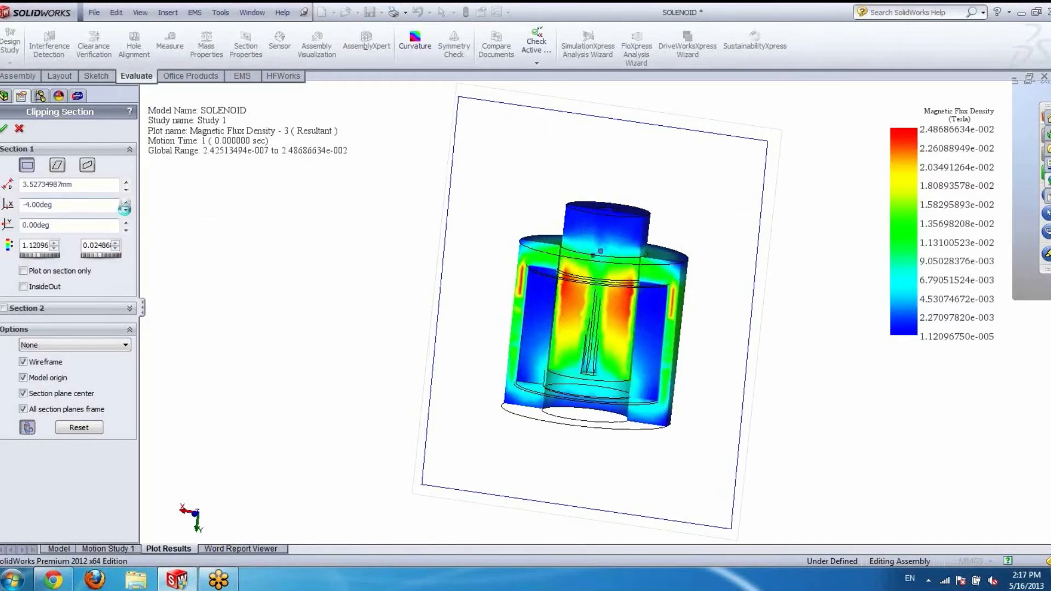
click(126, 210)
click(126, 211)
click(125, 210)
click(126, 210)
click(125, 210)
click(125, 210)
click(126, 211)
click(126, 210)
click(125, 211)
click(126, 210)
click(126, 210)
click(125, 210)
click(125, 211)
click(126, 211)
click(125, 210)
middle_drag(368, 230, 106, 242)
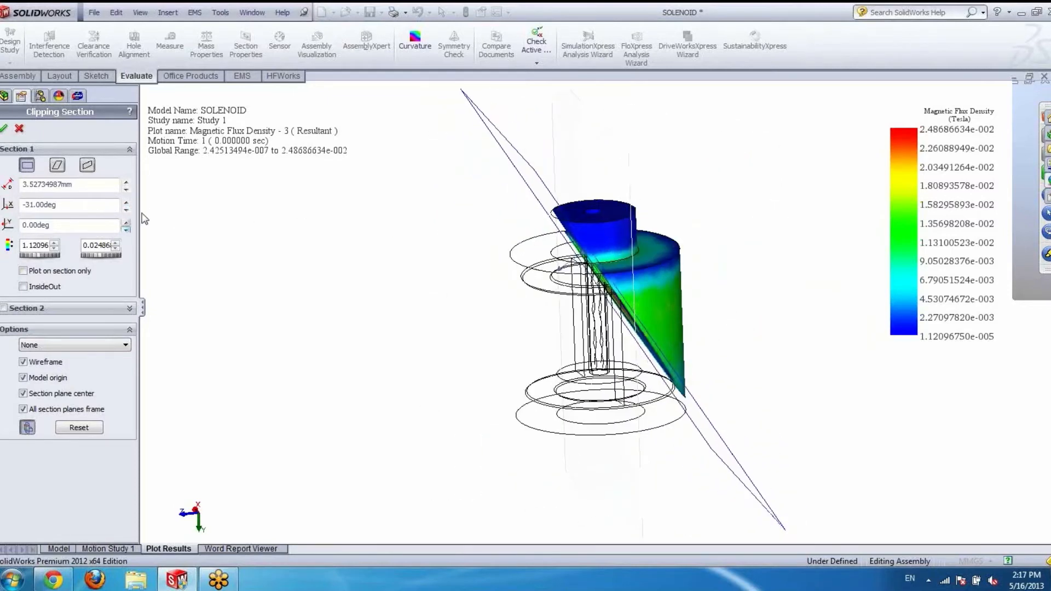
middle_drag(352, 237, 408, 198)
drag(521, 160, 482, 167)
Step: Reset the Section 1 plane's X-axis rotation to 0 degrees and move the plane to an offset of about -1.4 mm
drag(60, 208, 4, 210)
text(0)
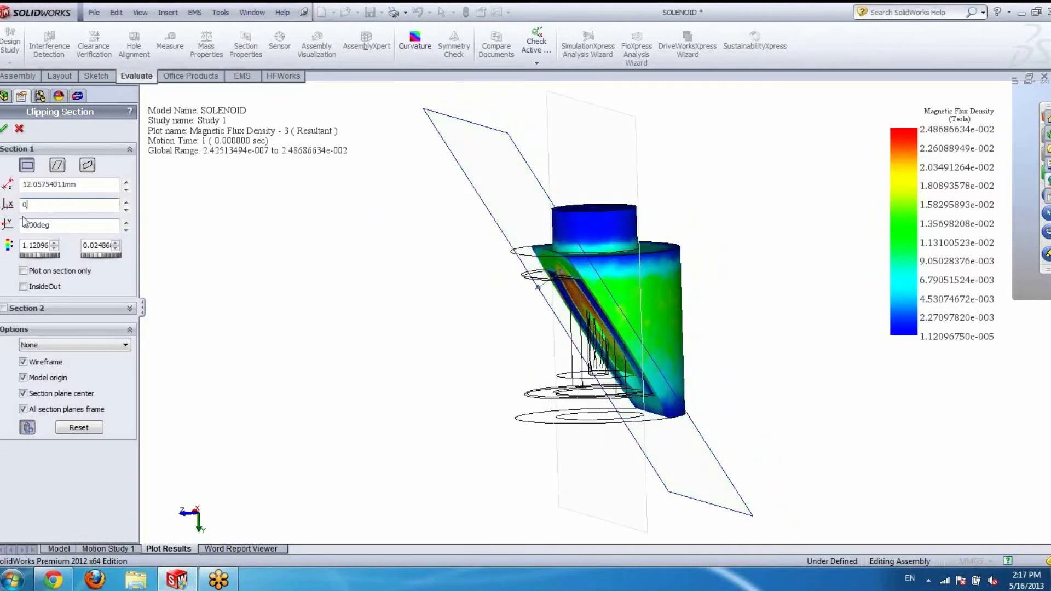
click(74, 226)
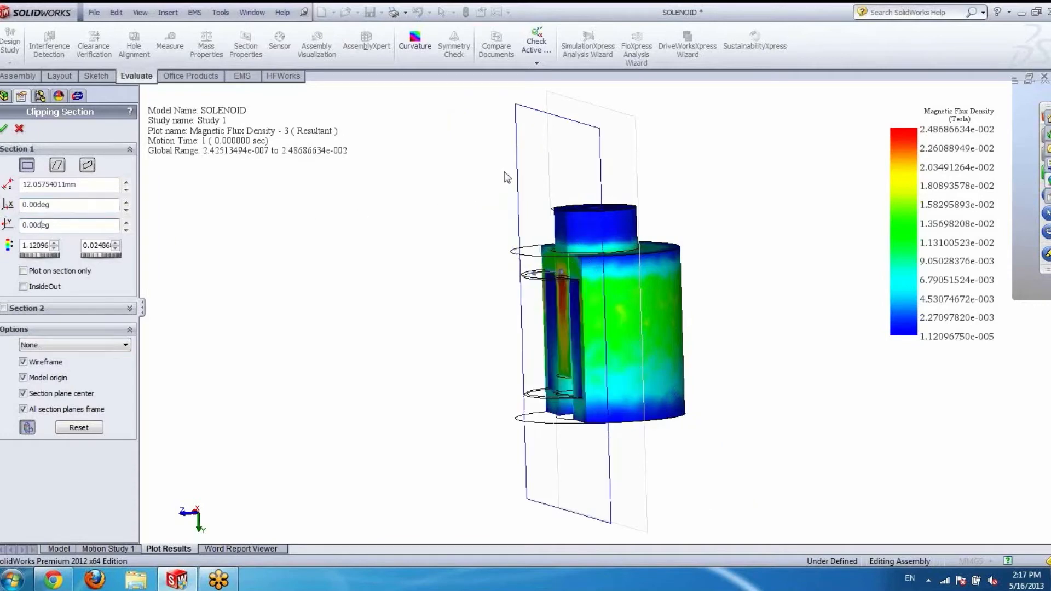
drag(526, 134, 568, 132)
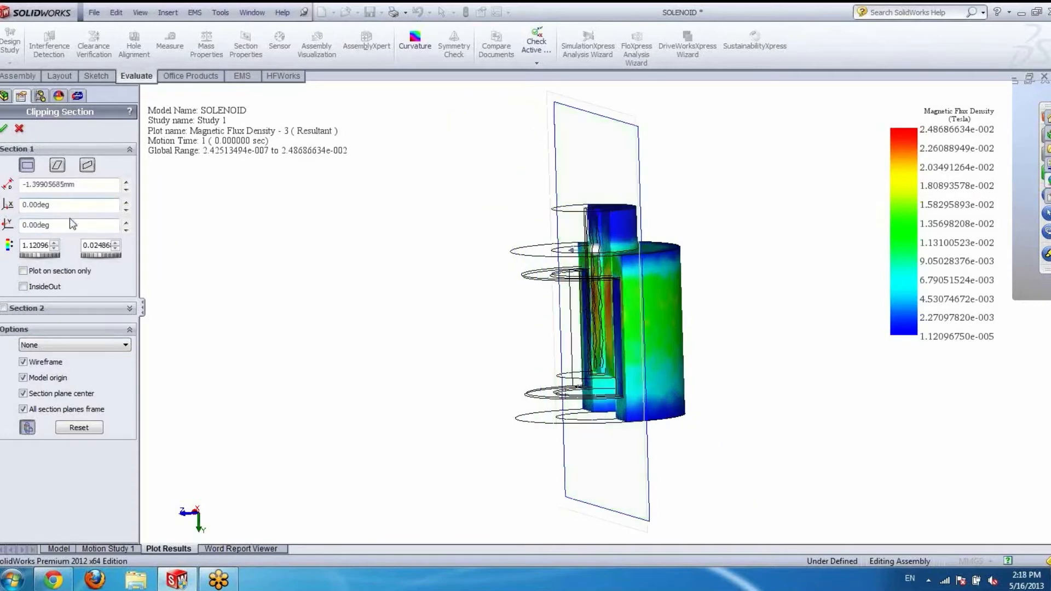
Step: Try rotating the Section 1 plane around the Y axis, and set that angle back to 0 degrees
click(125, 229)
drag(126, 229, 126, 229)
text(0)
click(34, 204)
middle_drag(479, 288, 574, 300)
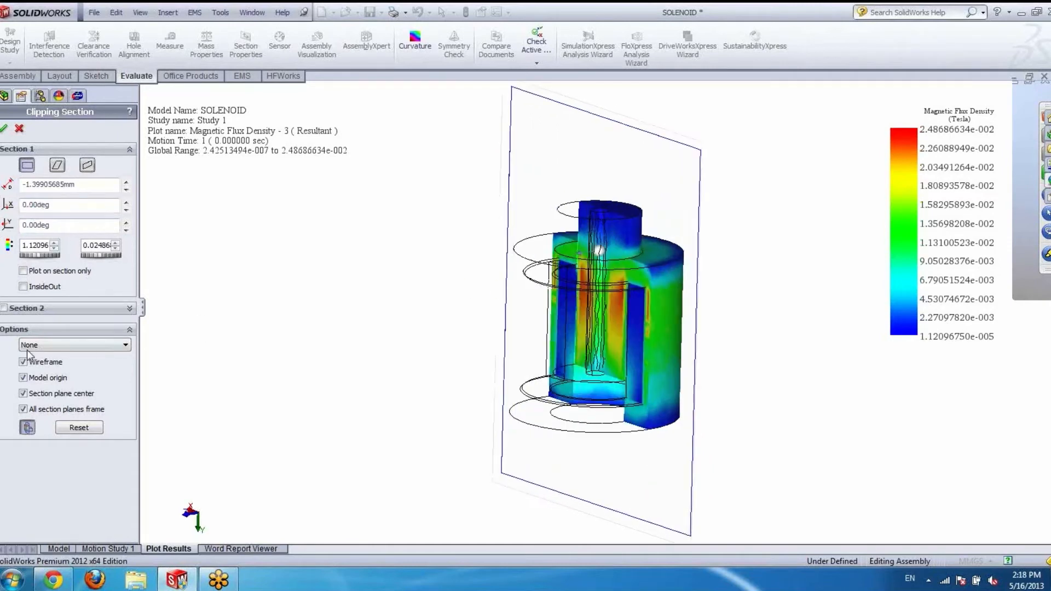
Step: Turn InsideOut on and off twice for Section 1 to compare the two halves of the clipped solenoid
click(23, 287)
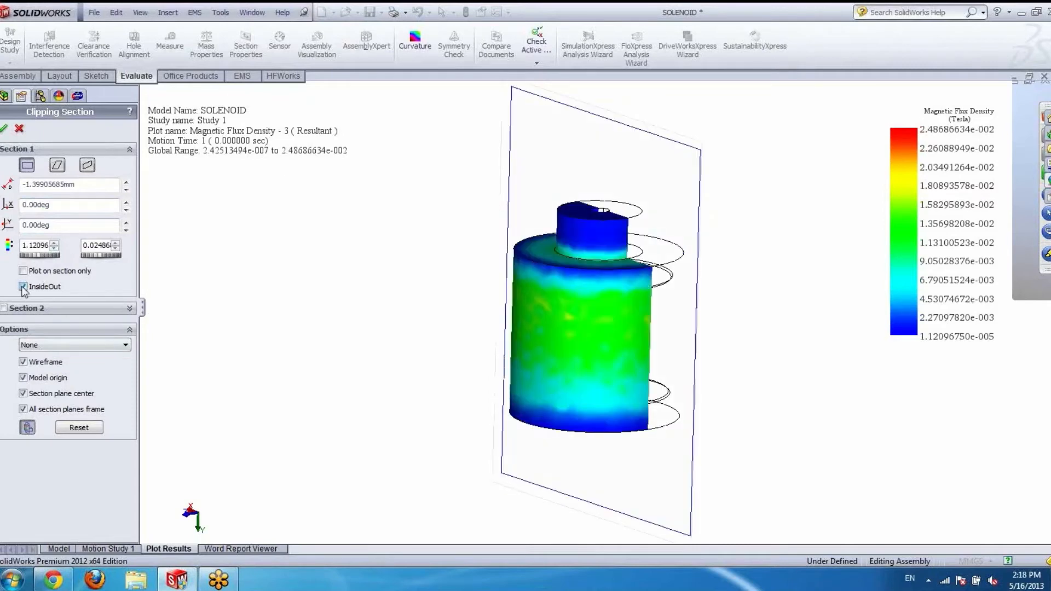
click(23, 287)
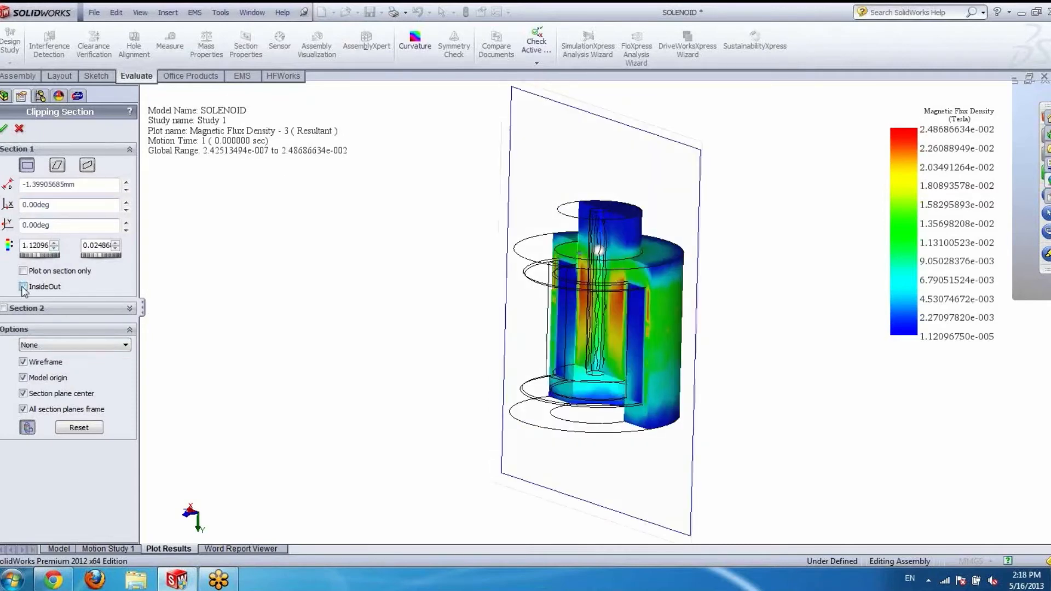
click(23, 287)
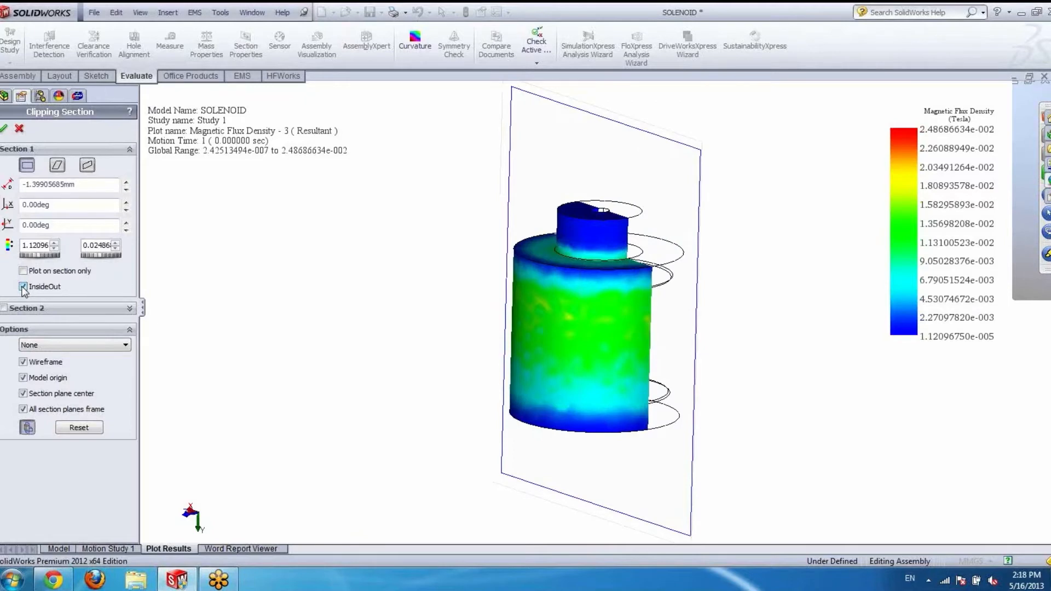
click(23, 287)
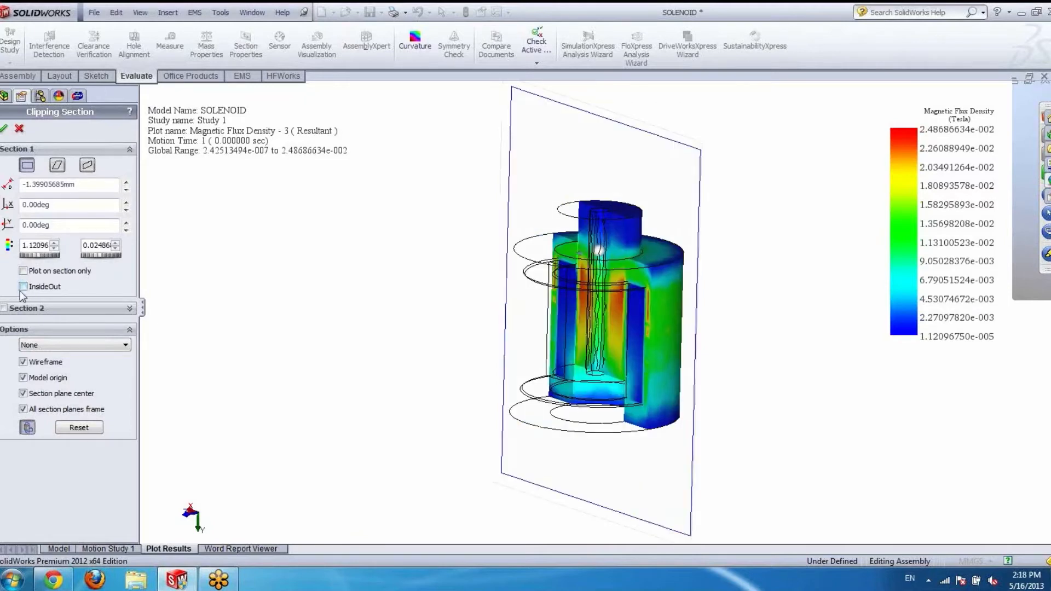
Step: Show the Section 1 plot on the section only and move its plane to an offset of about 1.34 mm
click(22, 271)
middle_drag(665, 277, 690, 293)
drag(672, 176, 663, 199)
middle_drag(660, 252, 849, 273)
right_click(848, 274)
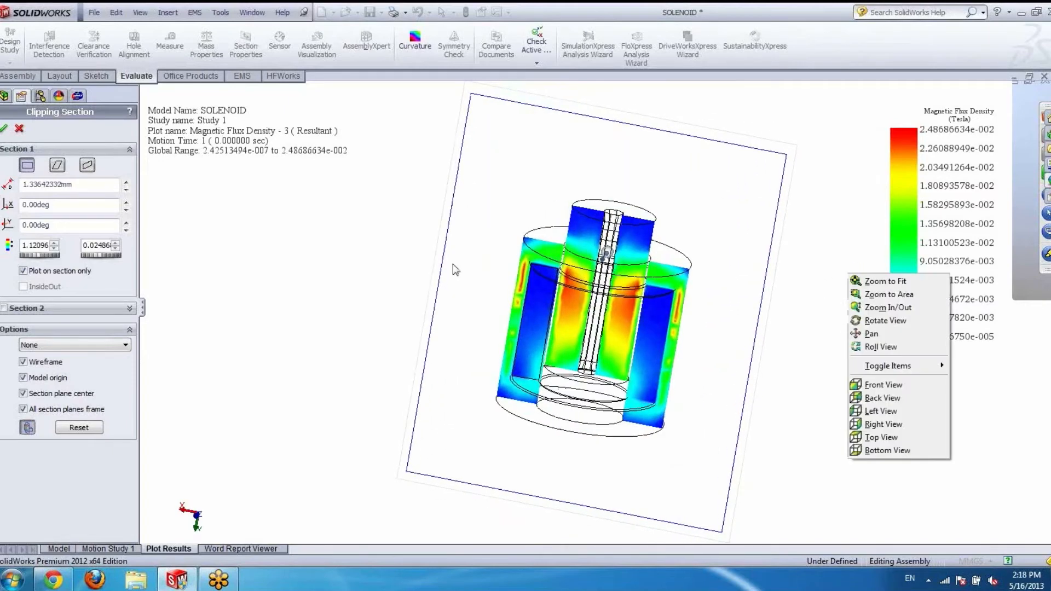
click(436, 212)
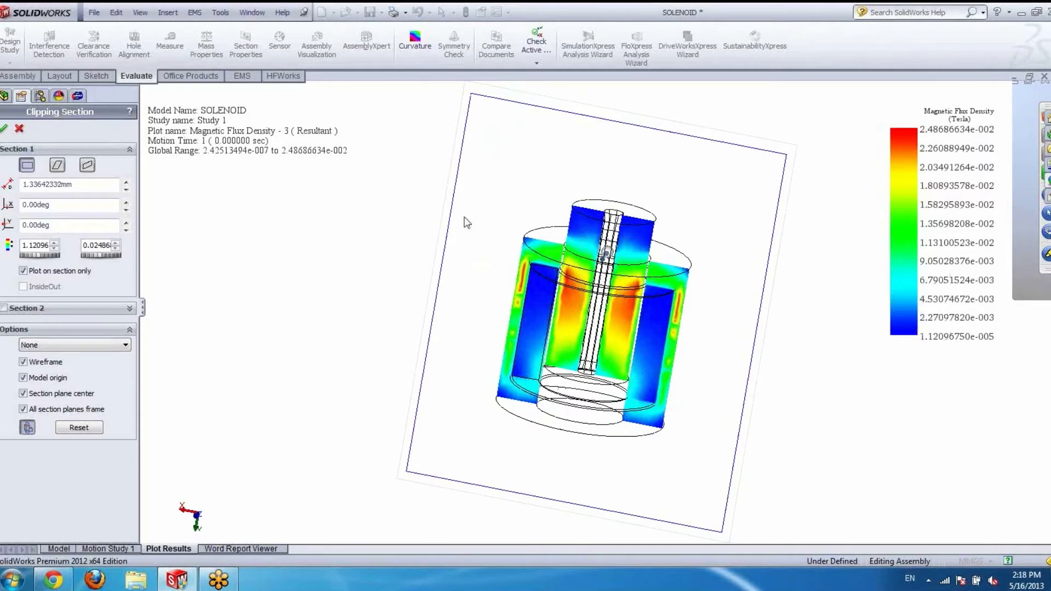
middle_drag(556, 197, 340, 165)
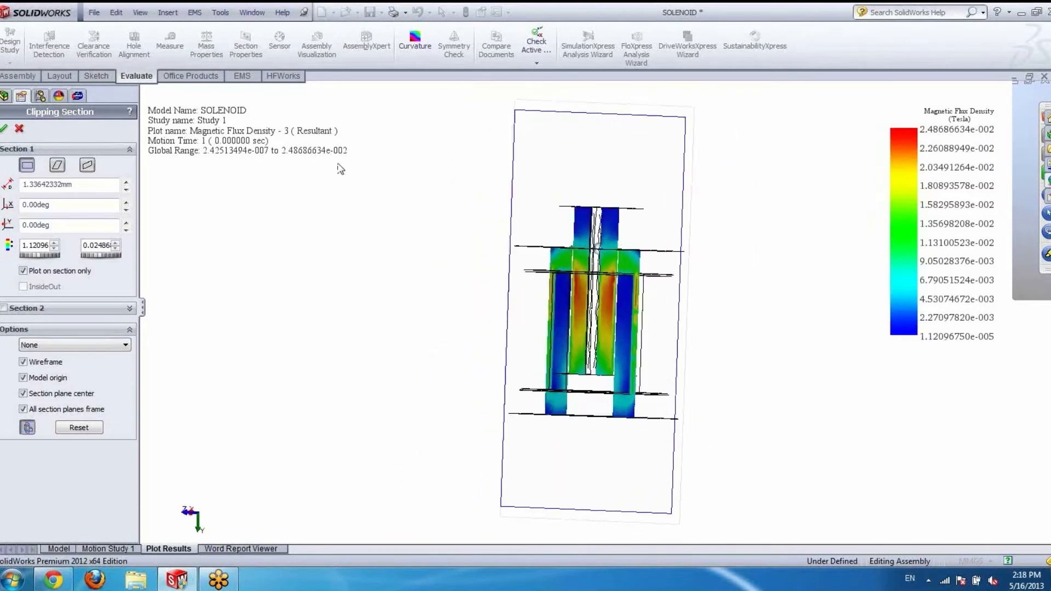
Step: Enable Section 2 crossing the solenoid with an offset of about 19.63 mm, and cancel the section clipping
click(4, 312)
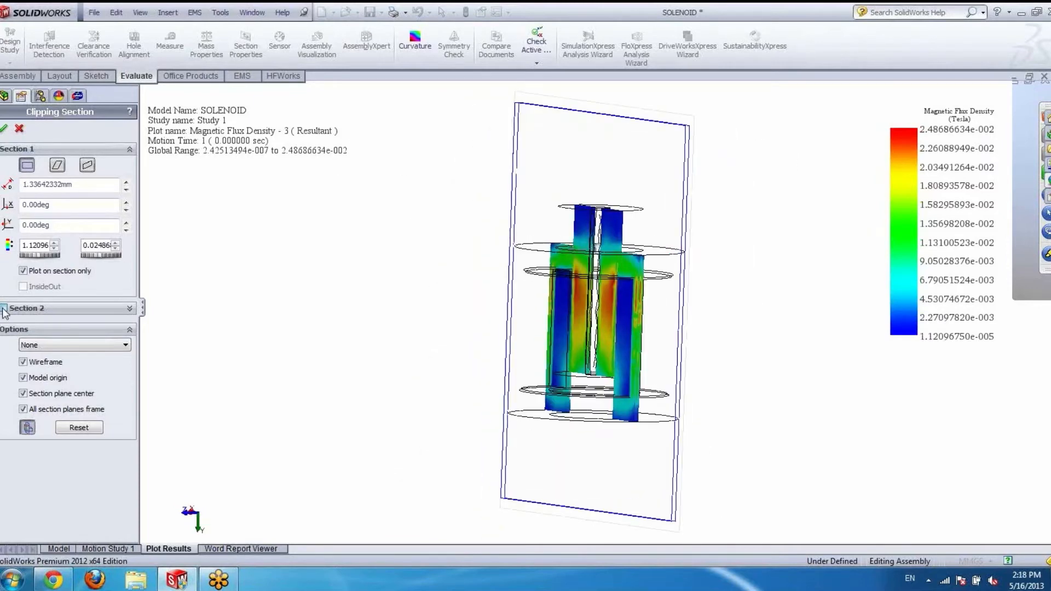
mouse_move(350, 279)
middle_down()
mouse_move(352, 373)
mouse_move(395, 342)
mouse_move(420, 355)
middle_up()
middle_drag(442, 249, 437, 310)
mouse_move(435, 304)
mouse_down()
mouse_move(430, 325)
mouse_move(426, 301)
mouse_up()
mouse_move(426, 260)
middle_down()
mouse_move(300, 257)
mouse_move(316, 377)
mouse_move(359, 301)
mouse_move(403, 267)
mouse_move(446, 197)
mouse_move(460, 208)
middle_up()
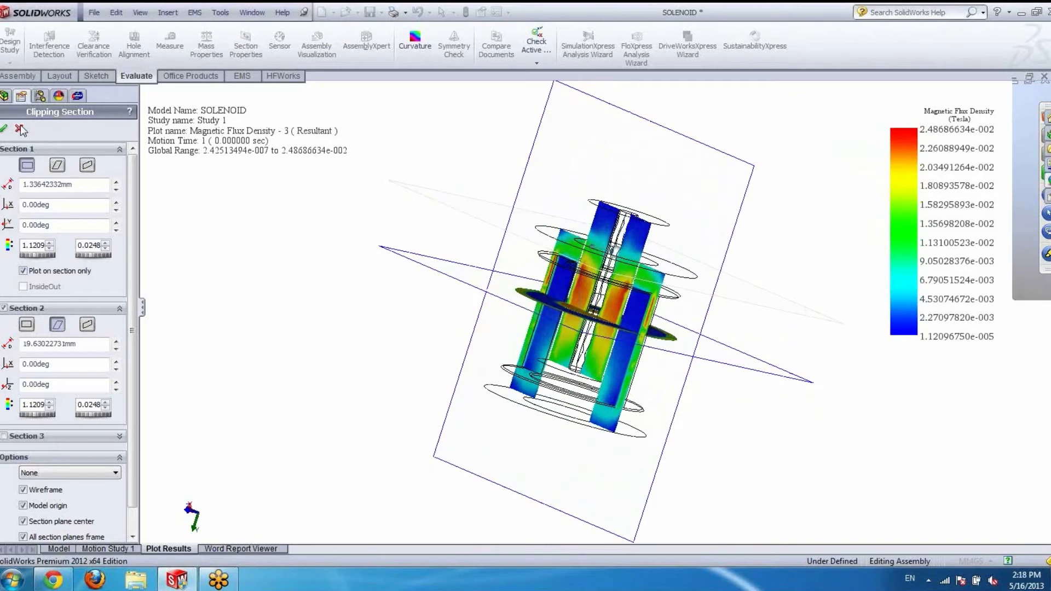
click(20, 130)
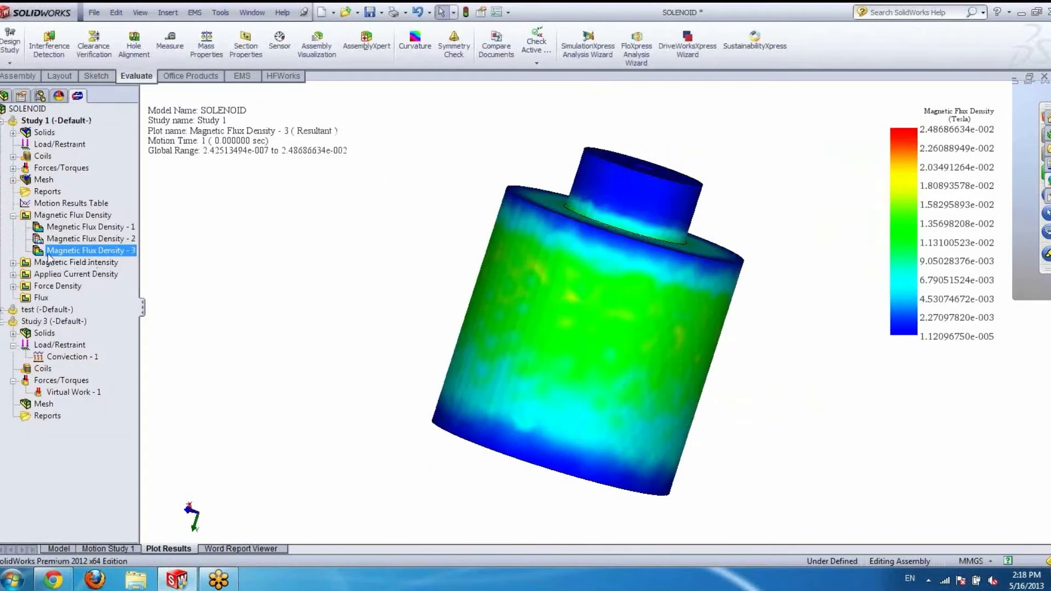
Step: Start iso clipping on Magnetic Flux Density - 3, plotting on the iso surface only with Iso 1 at about 0.0211 Tesla
right_click(59, 253)
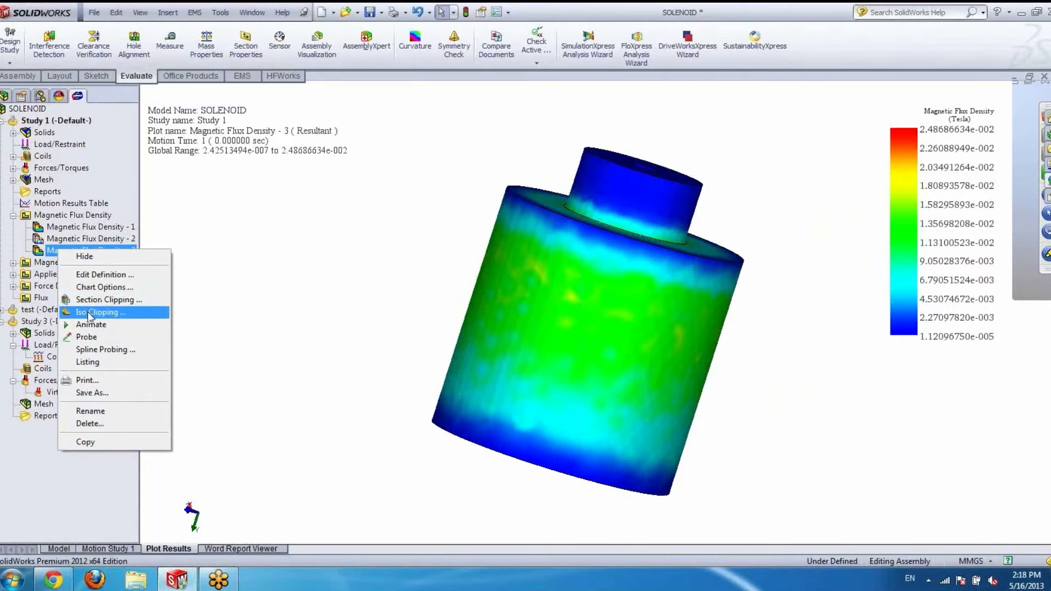
click(87, 311)
click(22, 217)
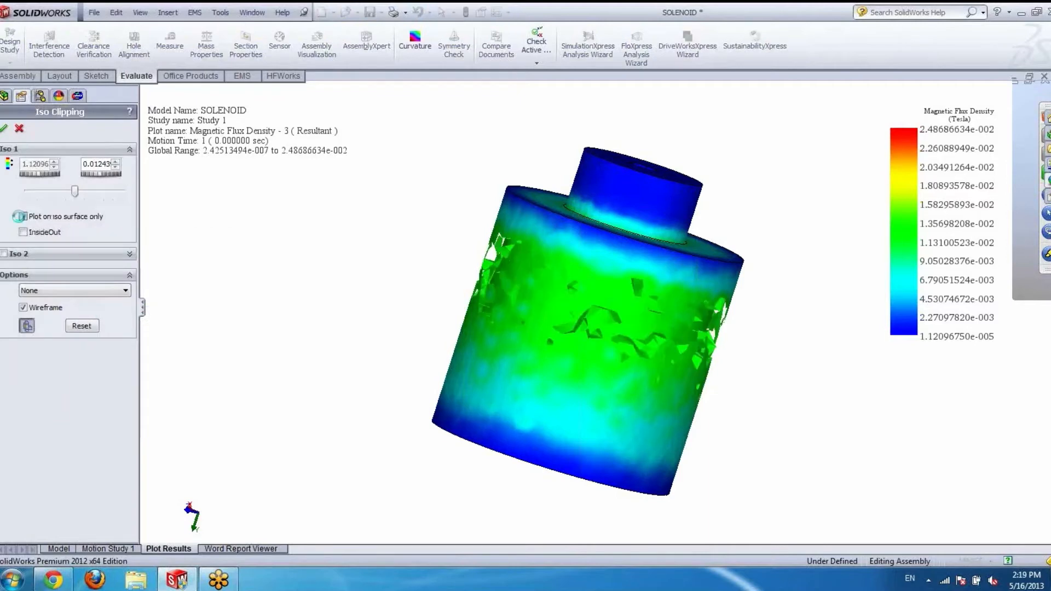
middle_drag(513, 323, 433, 357)
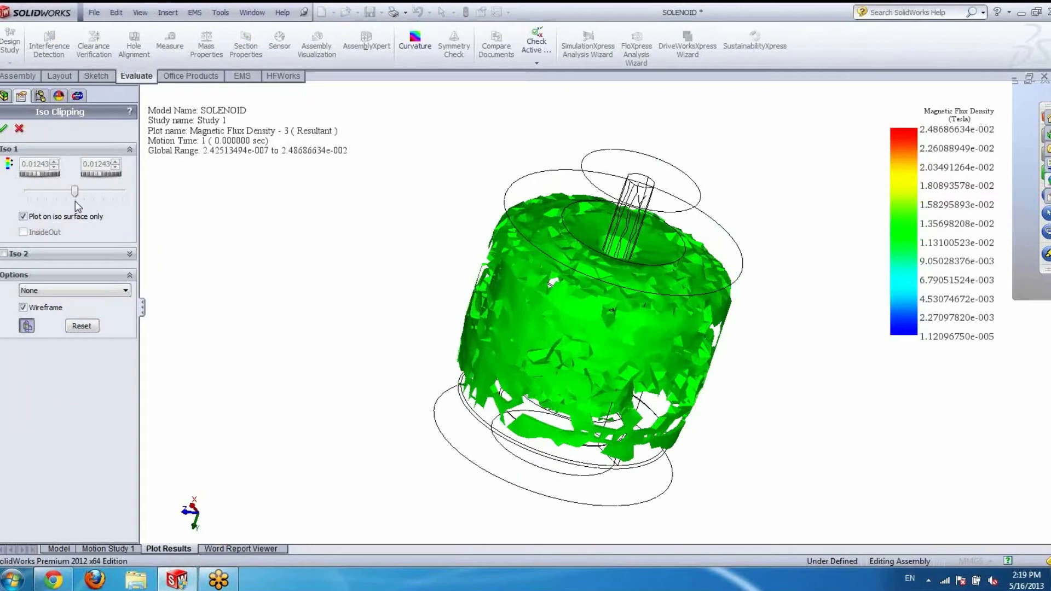
drag(75, 193, 108, 199)
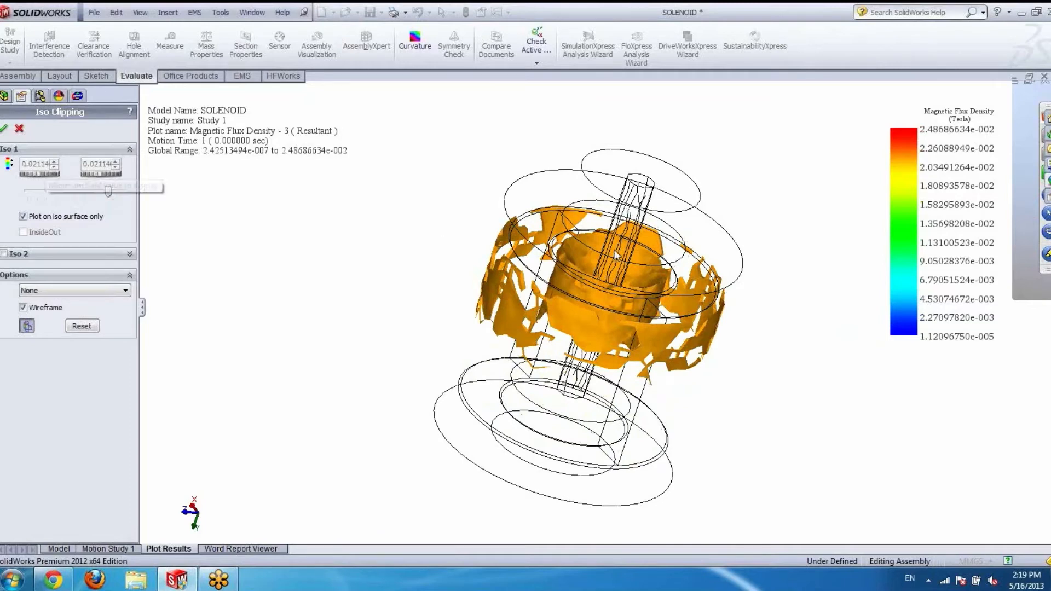
middle_drag(648, 396, 722, 381)
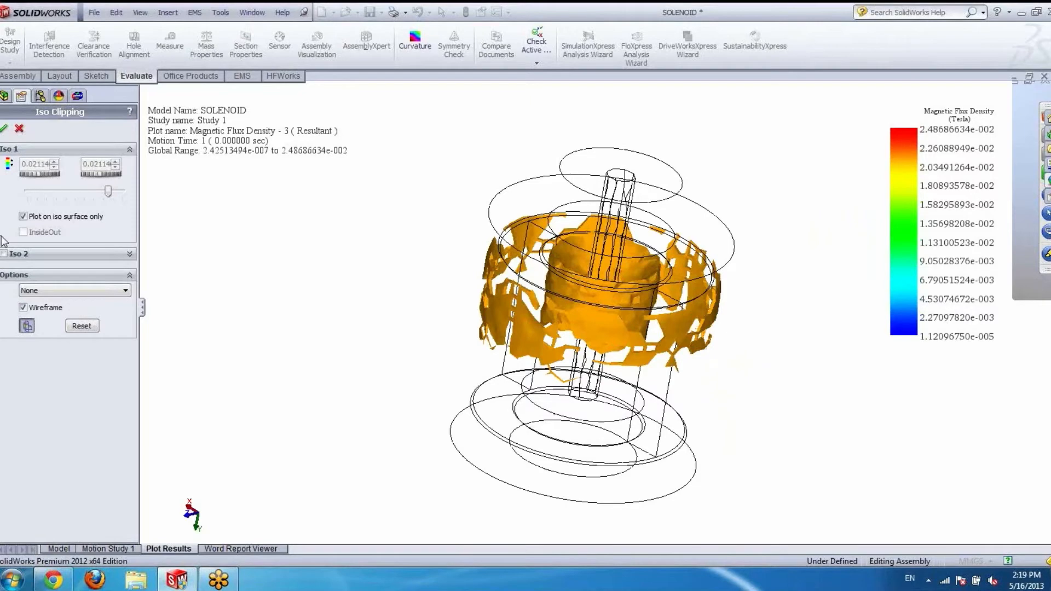
Step: Enable Iso 2 with a value of about 0.001 Tesla, inspect both iso surfaces, and cancel the iso clipping
click(4, 254)
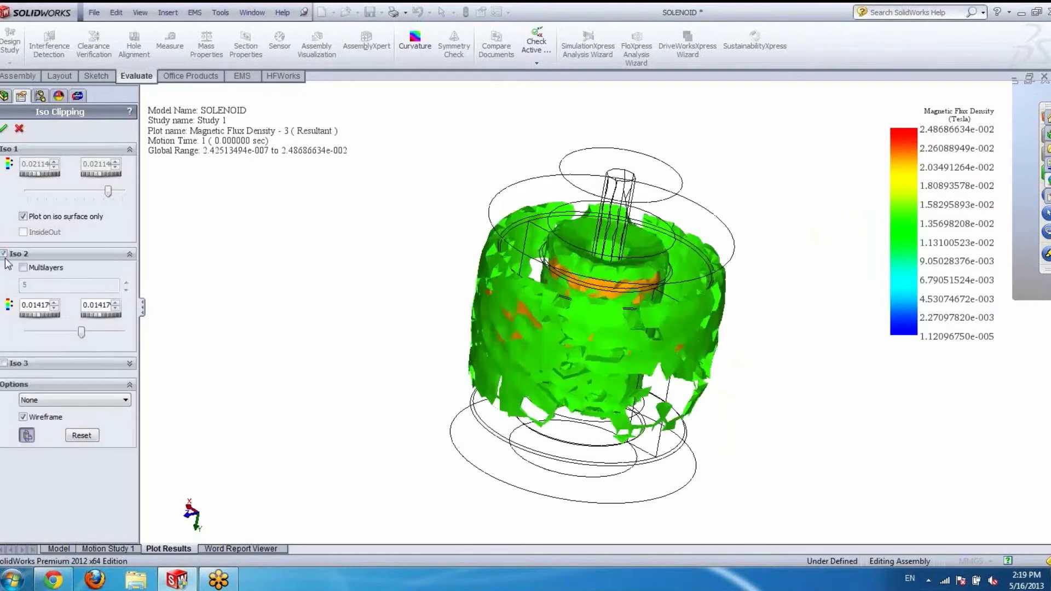
drag(81, 332, 31, 333)
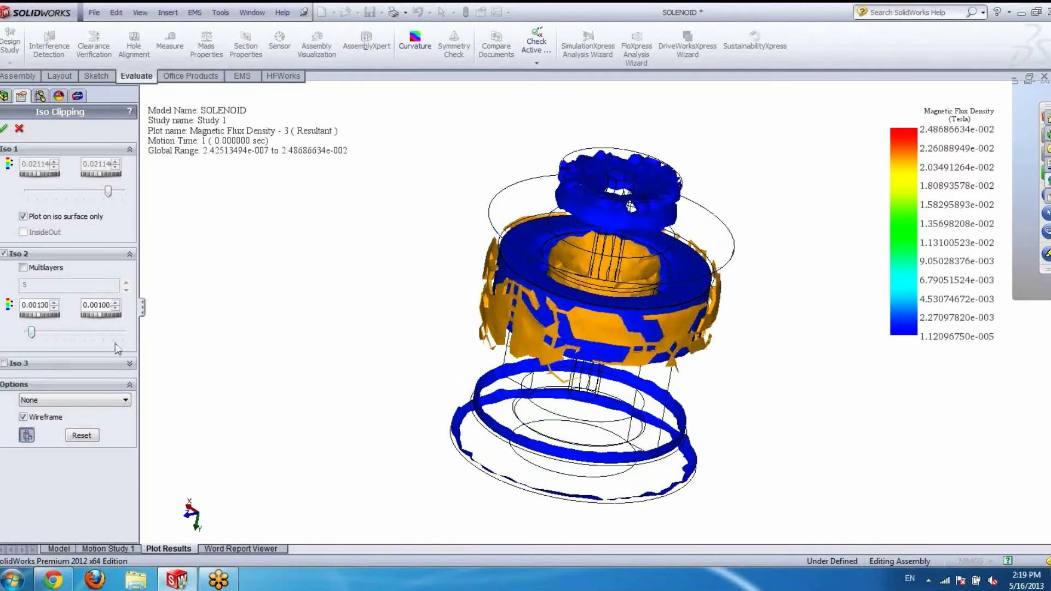
middle_drag(339, 343, 323, 317)
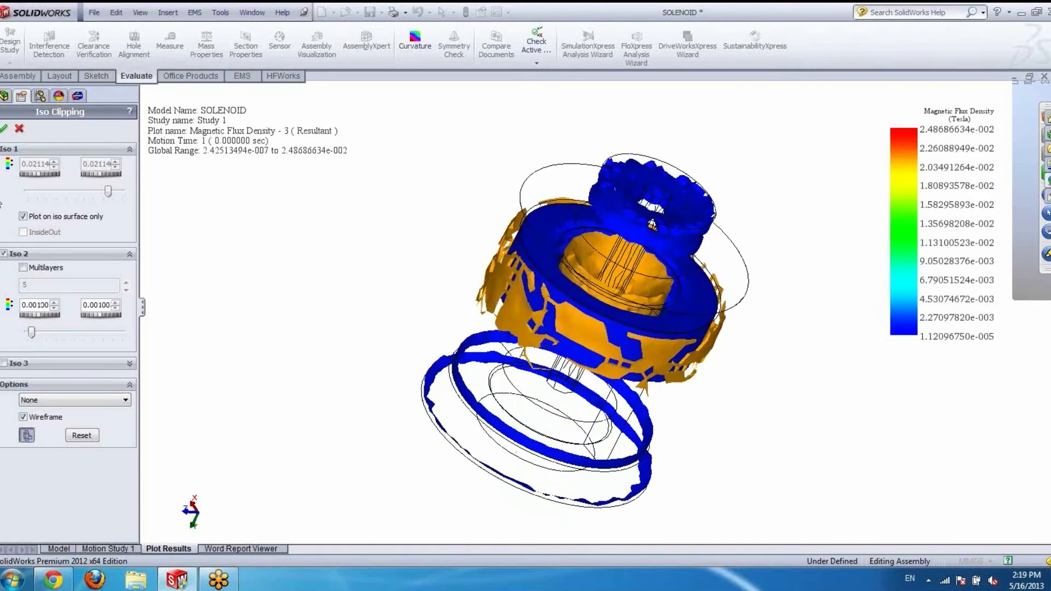
click(19, 131)
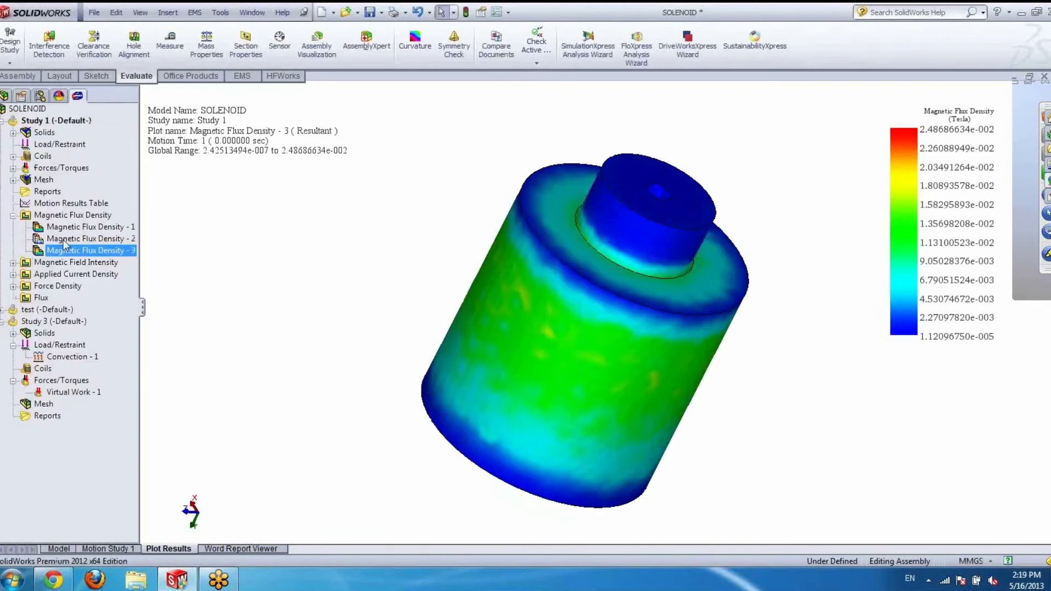
Step: Apply section clipping to Magnetic Flux Density - 3 with the Section 1 plane at 0.00 mm offset and 0.00 deg rotations
right_click(55, 253)
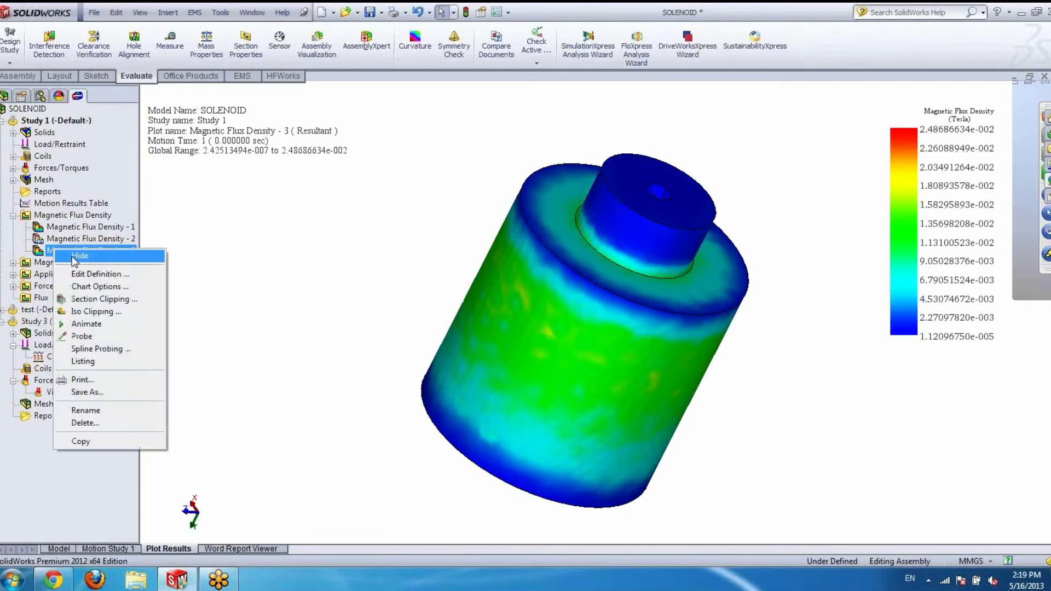
click(89, 295)
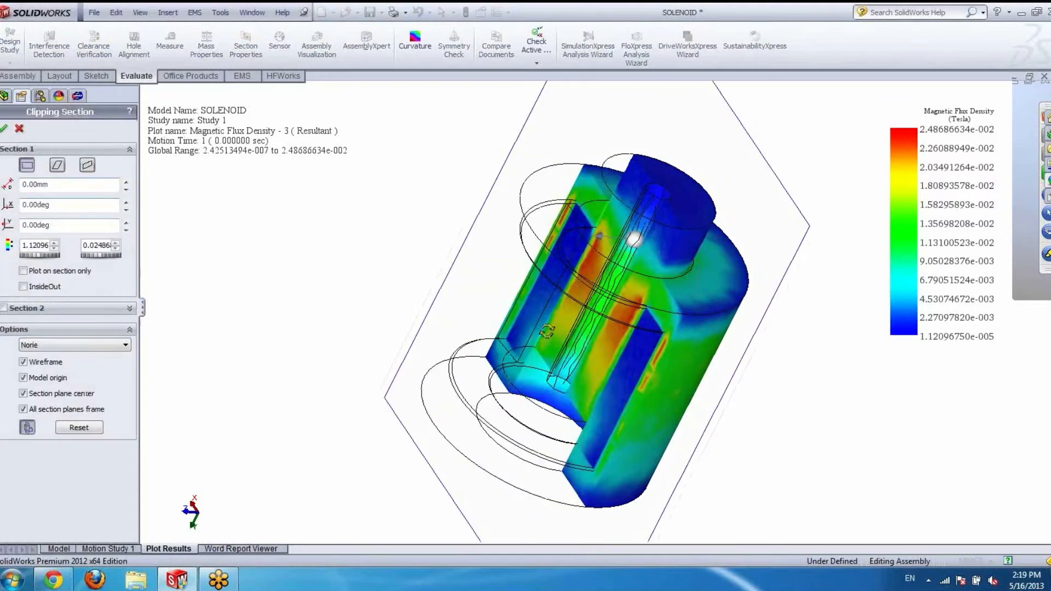
middle_drag(493, 257, 644, 289)
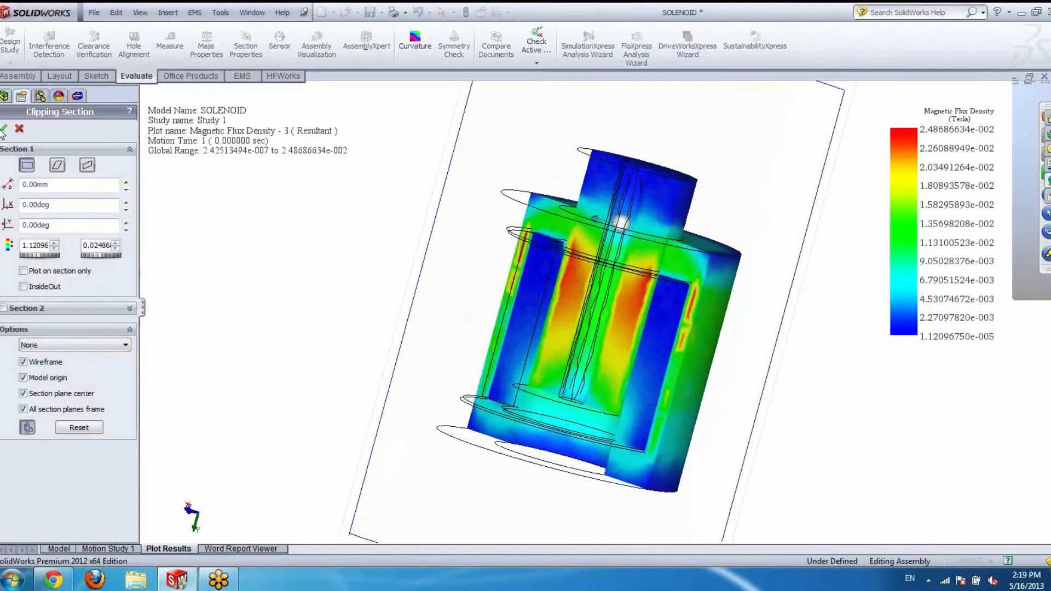
click(4, 130)
Step: Animate the clipped Magnetic Flux Density - 3 plot over the motion steps, close the animation and show the plot again
right_click(50, 253)
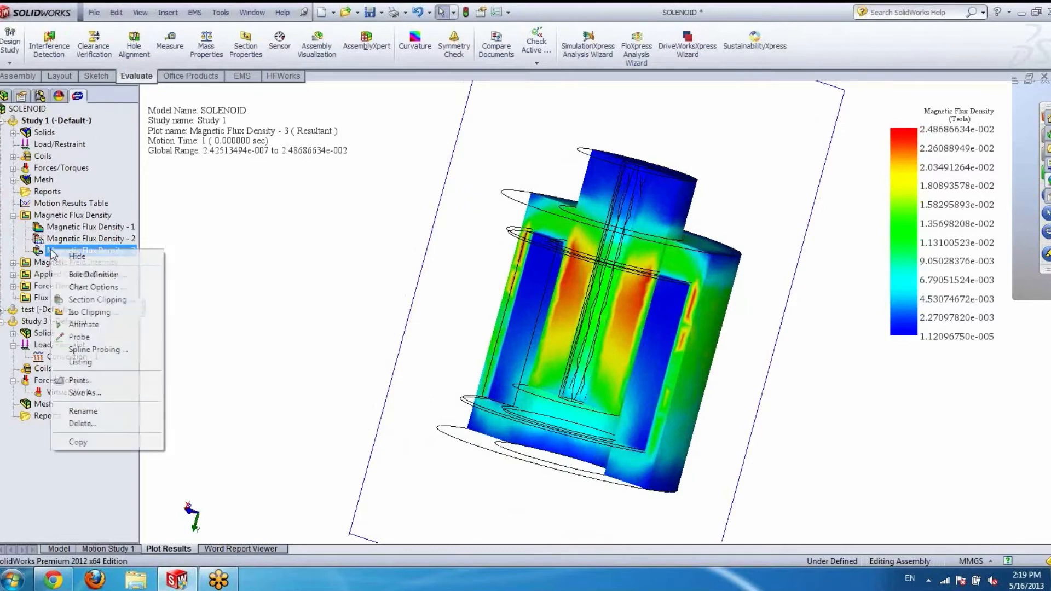
click(84, 325)
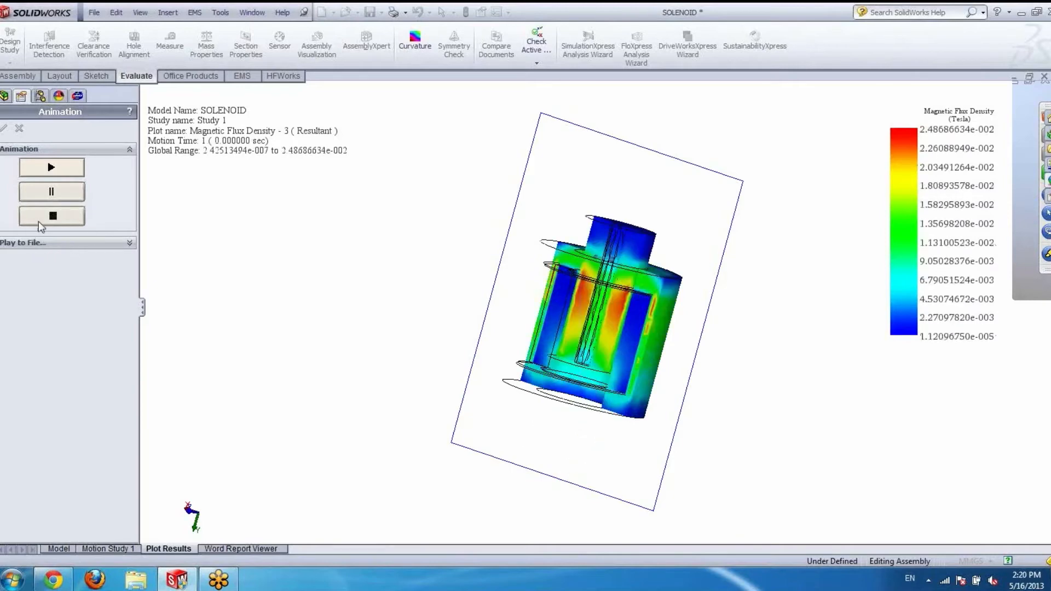
click(19, 128)
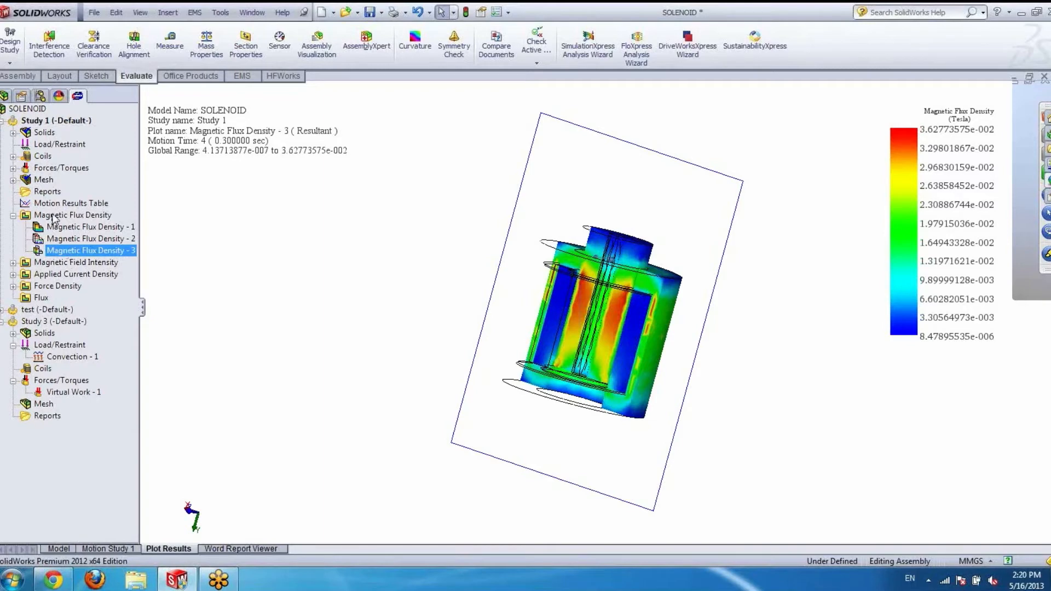
right_click(52, 252)
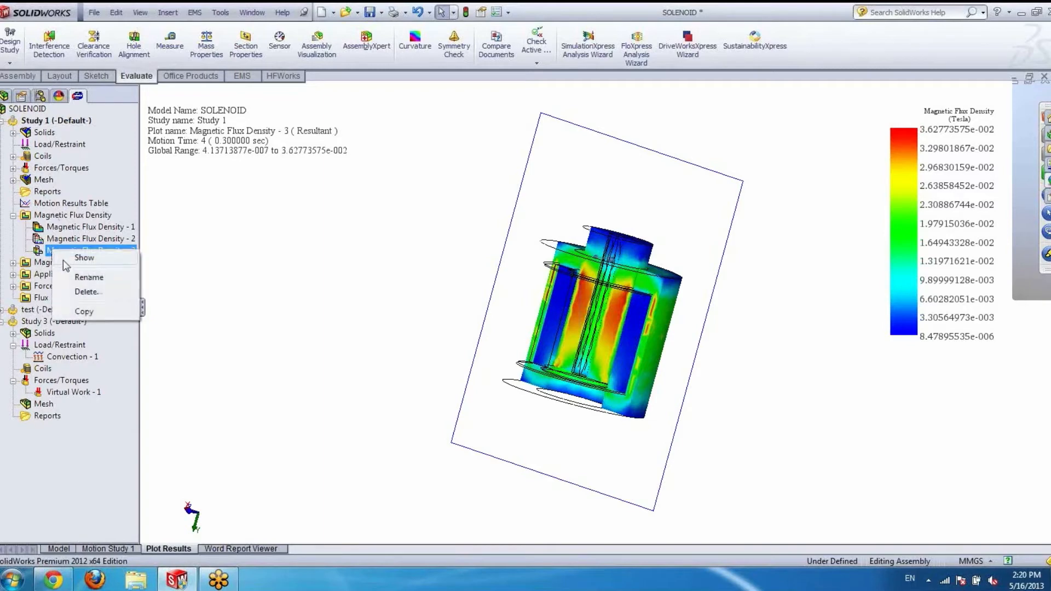
click(64, 261)
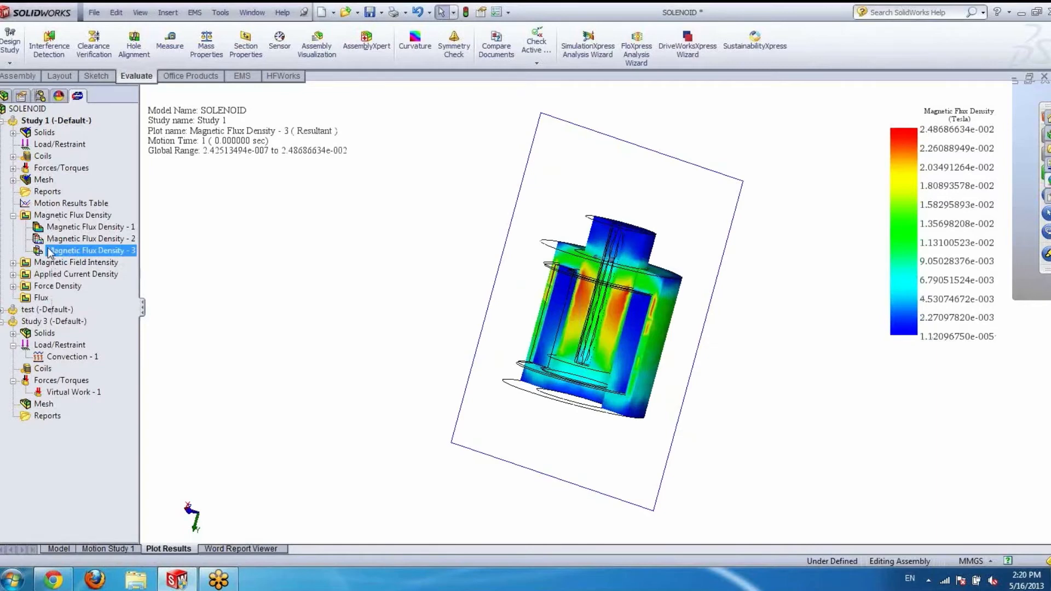
Step: Probe the flux density of Magnetic Flux Density - 3 at points across the sectioned plunger, coil and stator
right_click(49, 252)
click(82, 336)
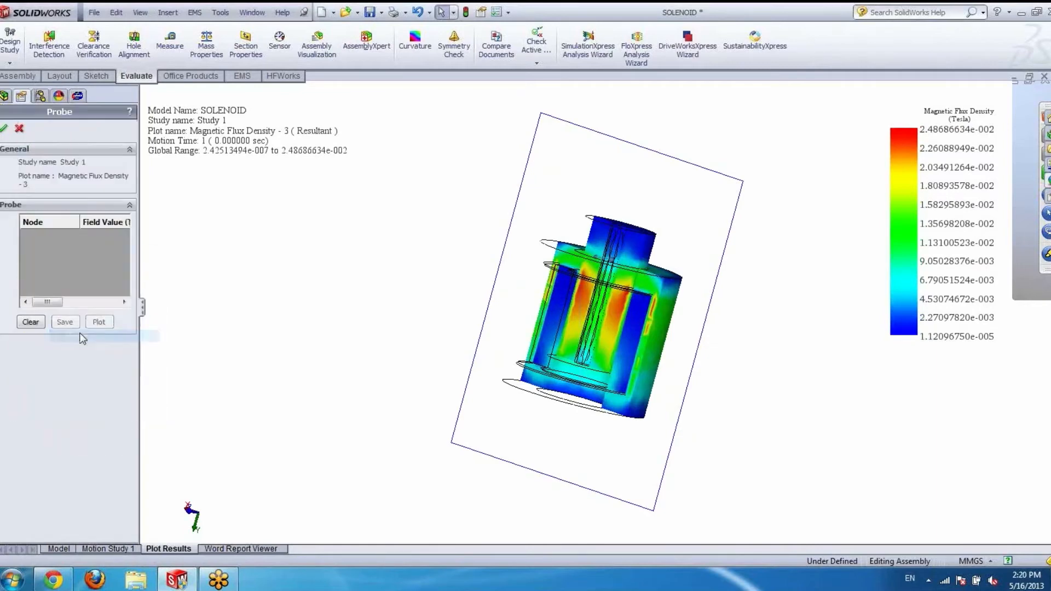
click(590, 286)
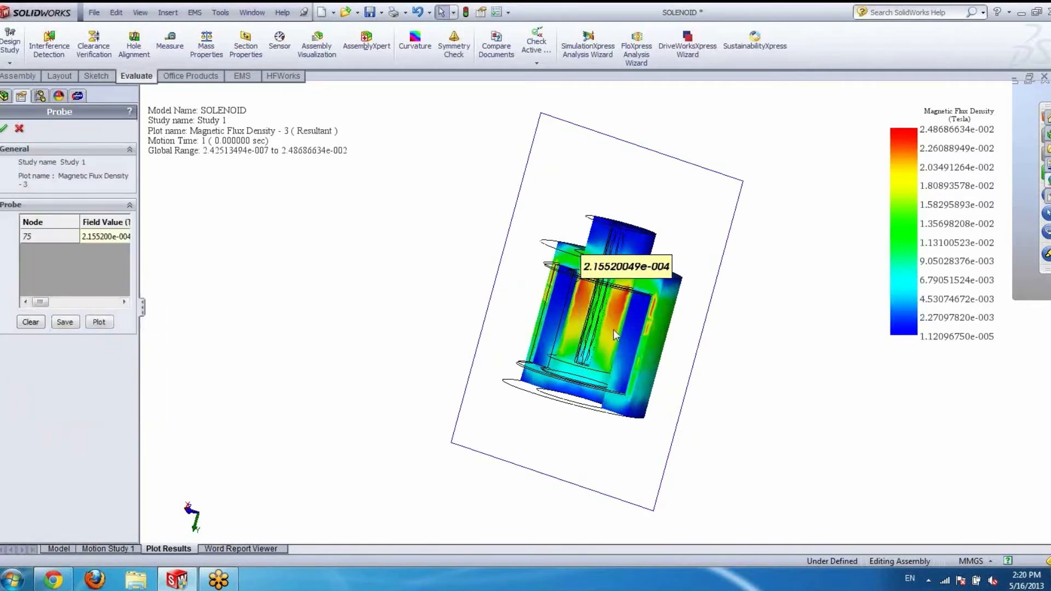
click(615, 333)
click(639, 361)
click(576, 354)
click(552, 321)
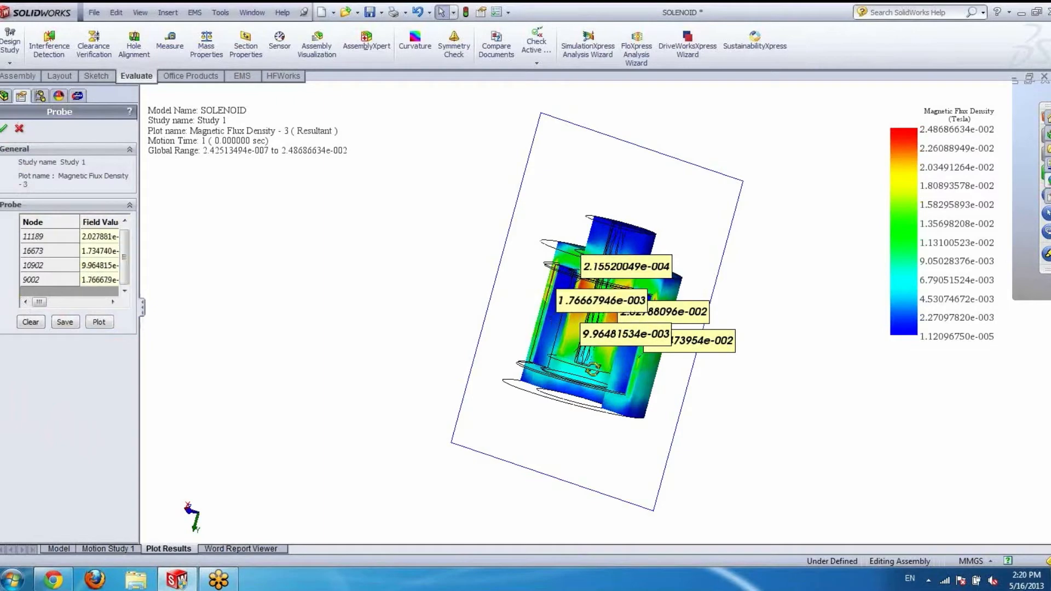
middle_drag(593, 369, 622, 369)
scroll(570, 398, down, 3)
click(507, 362)
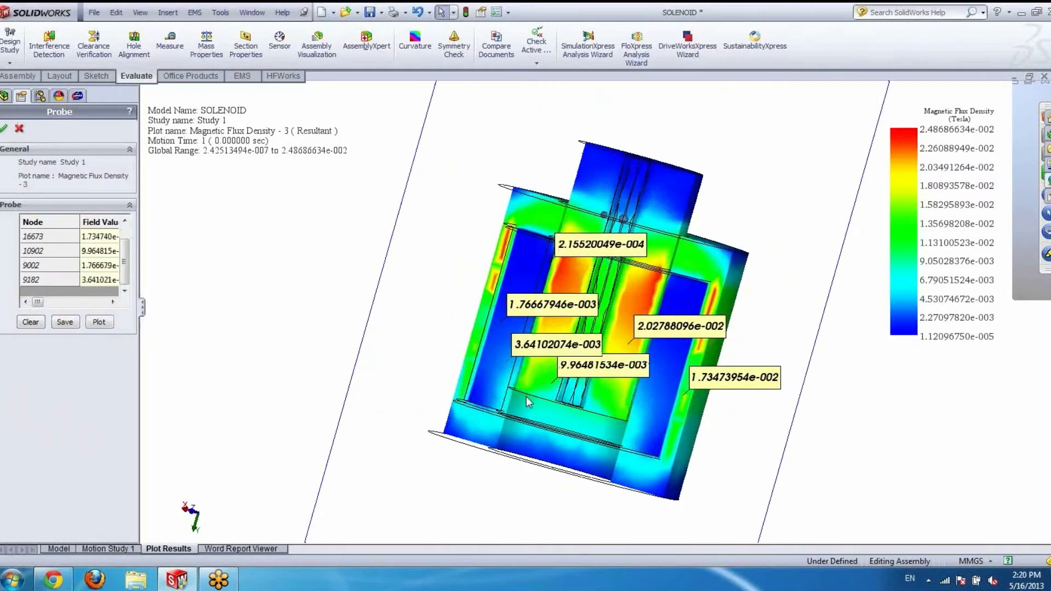
click(527, 397)
click(602, 428)
click(559, 448)
click(511, 437)
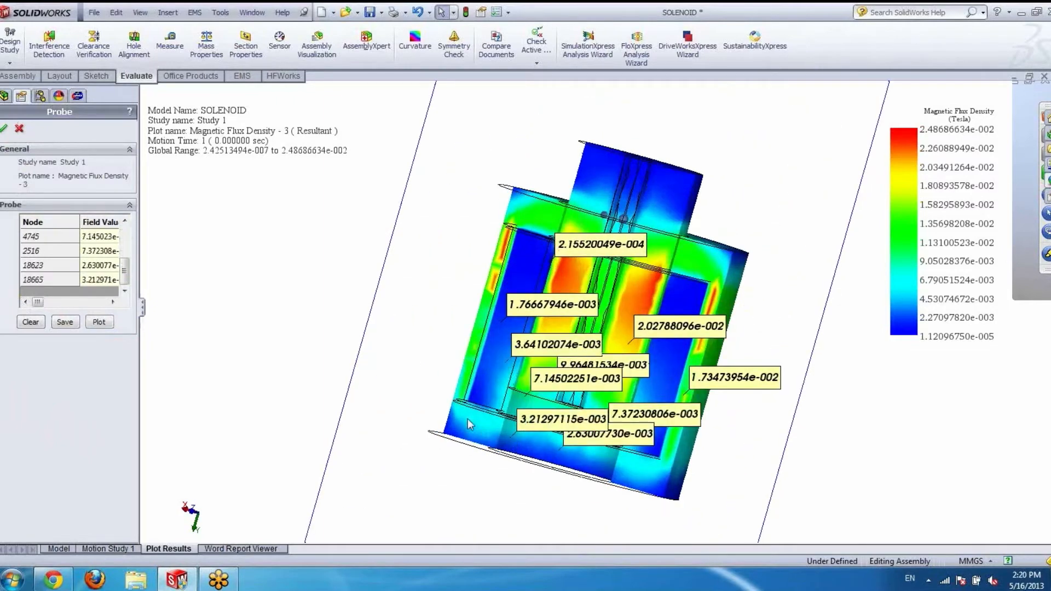
click(468, 419)
click(480, 357)
click(517, 209)
click(667, 183)
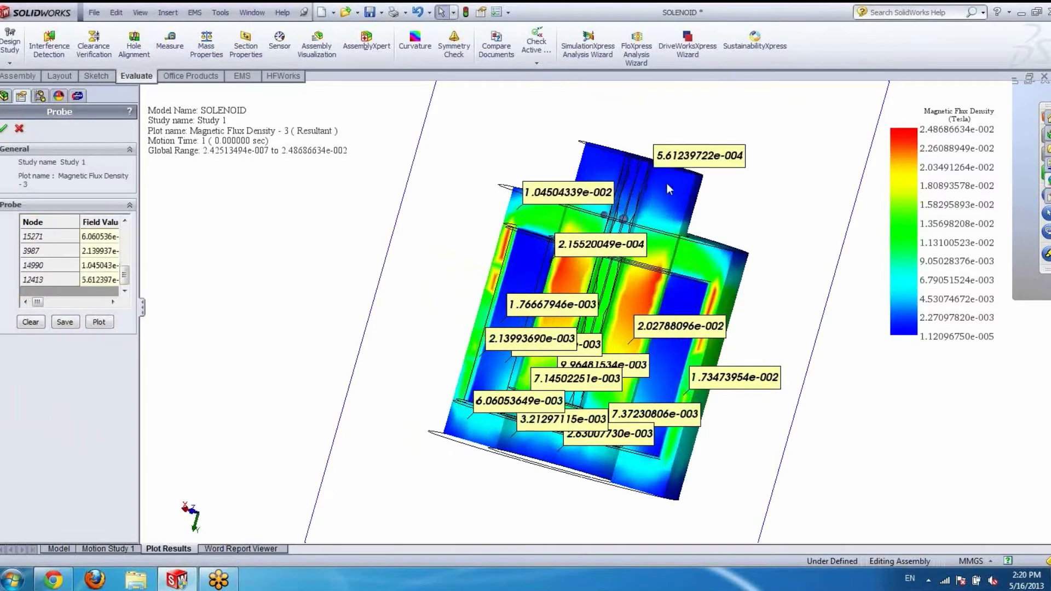
click(668, 186)
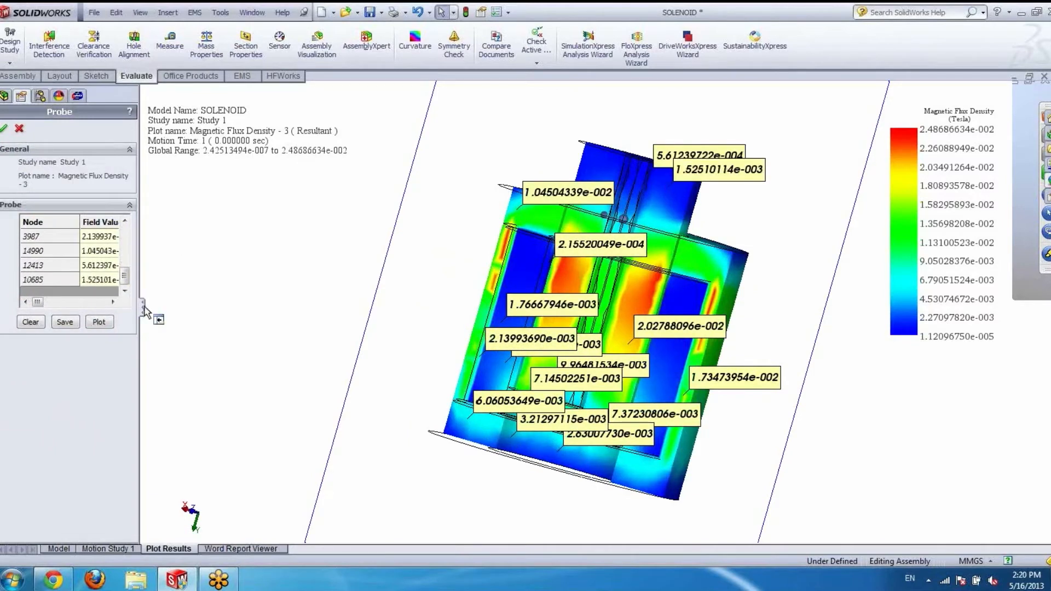
Step: Widen the probe results to read the field values and coordinates of the nodes, and close the probe
drag(142, 309, 360, 305)
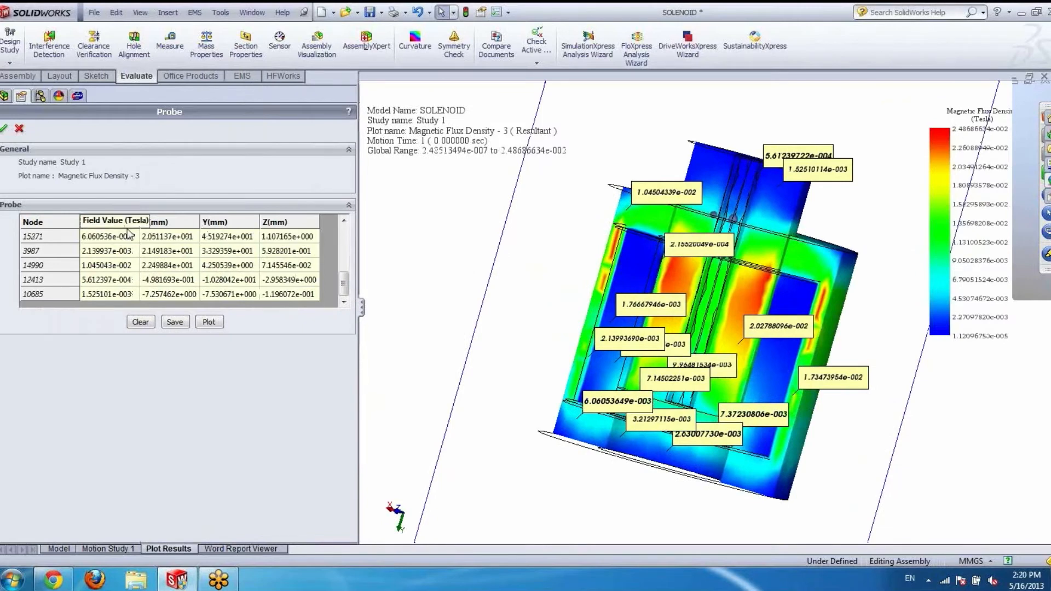
click(19, 129)
drag(362, 310, 189, 307)
Step: Edit the definition of Magnetic Flux Density - 3 to display By: Y Component in Tesla
right_click(76, 256)
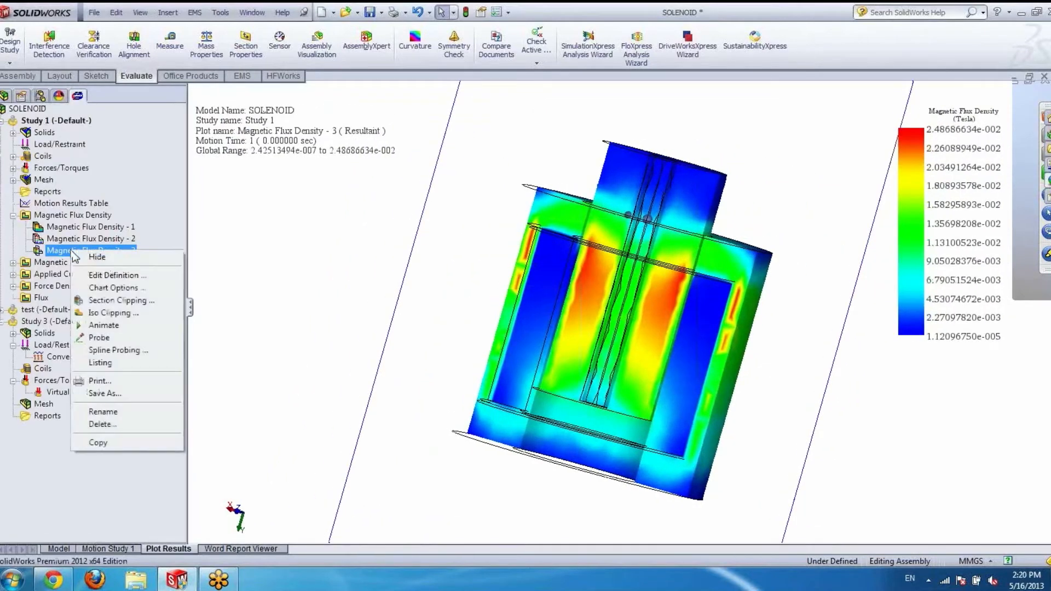
click(92, 281)
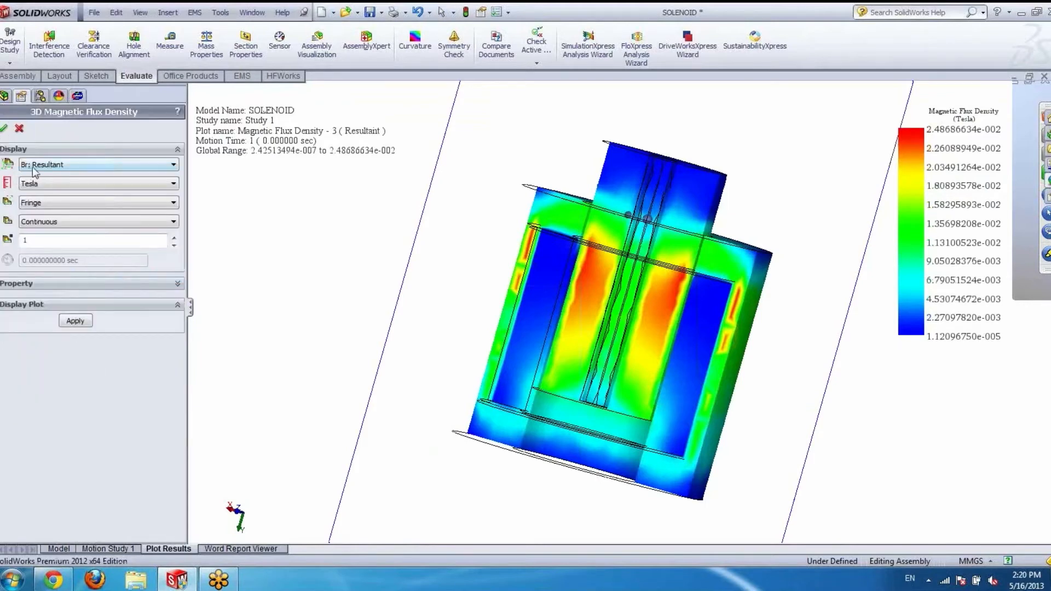
click(38, 167)
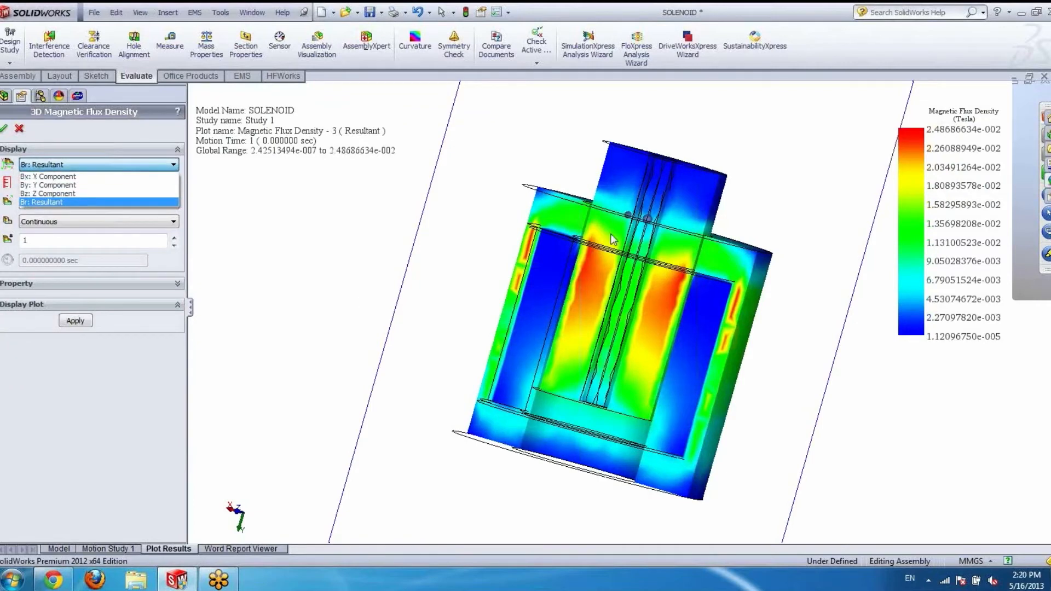
click(40, 185)
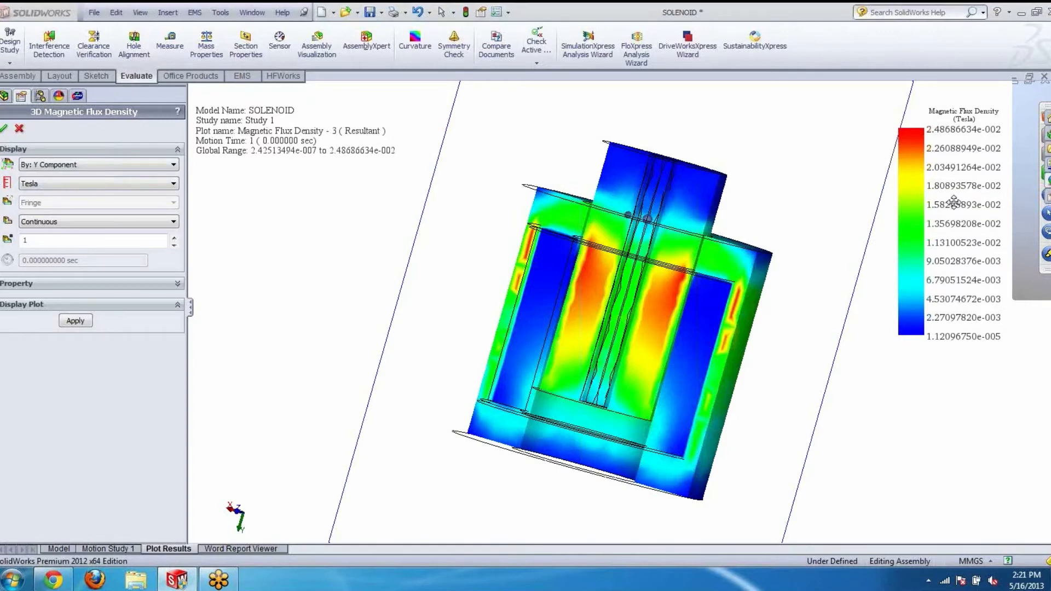
key(Return)
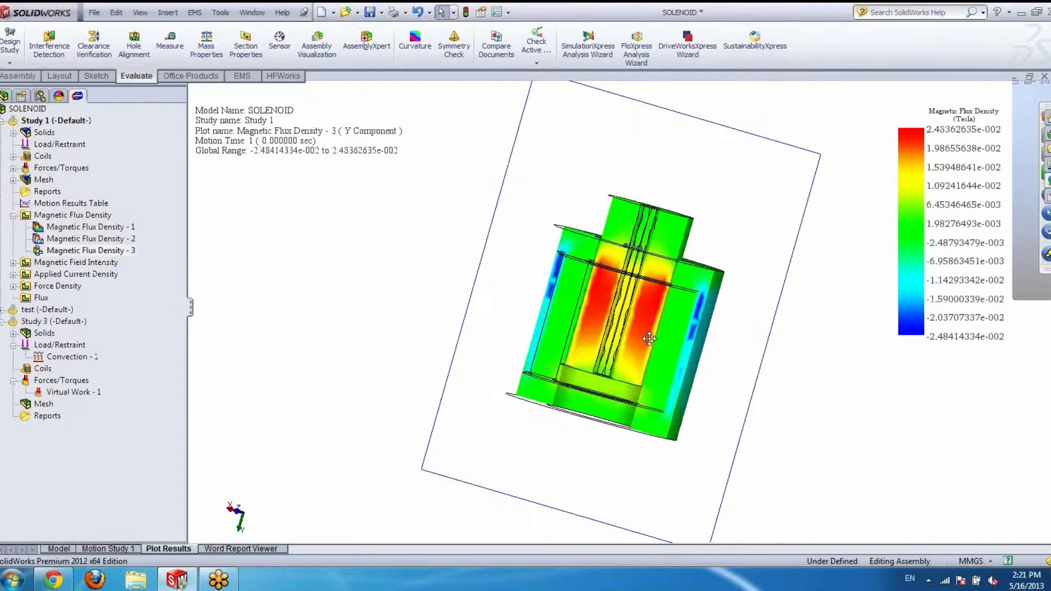
scroll(649, 339, down, 3)
middle_drag(649, 339, 686, 345)
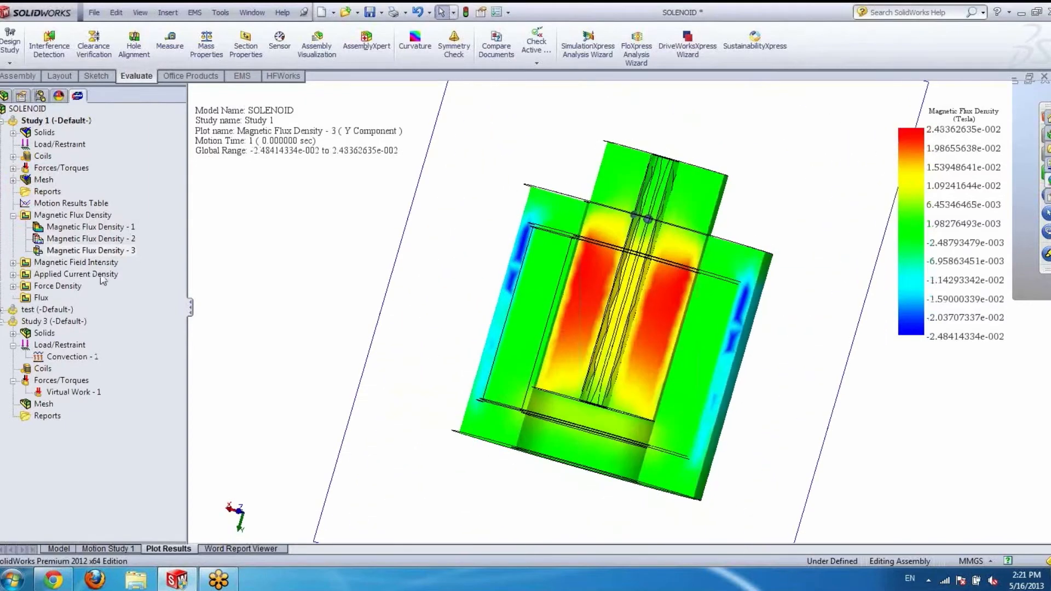
Step: List the node values and X, Y and Z coordinates of Magnetic Flux Density - 3, and close the listing
right_click(68, 250)
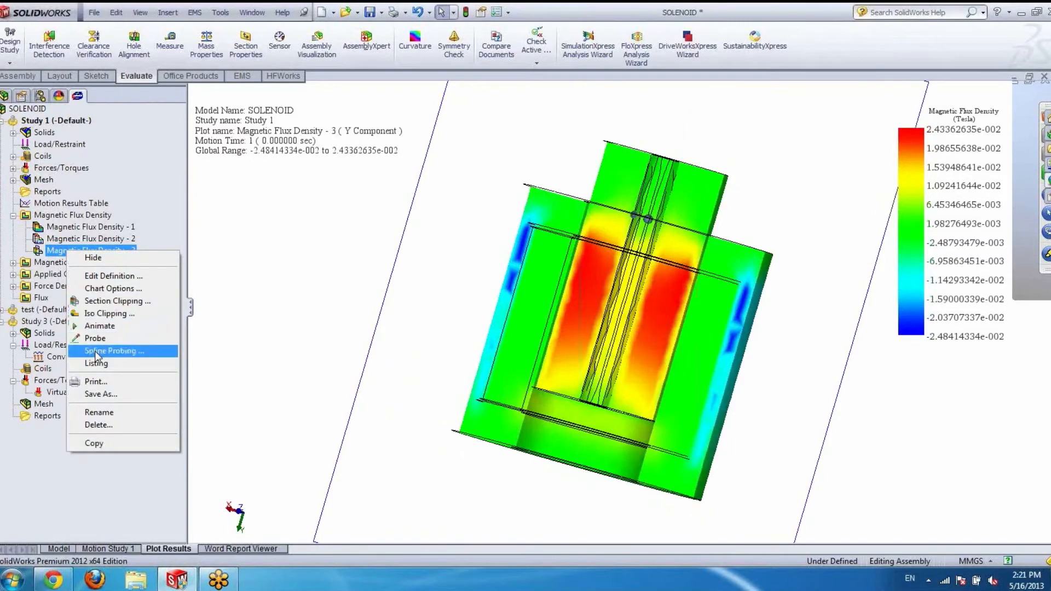
click(97, 363)
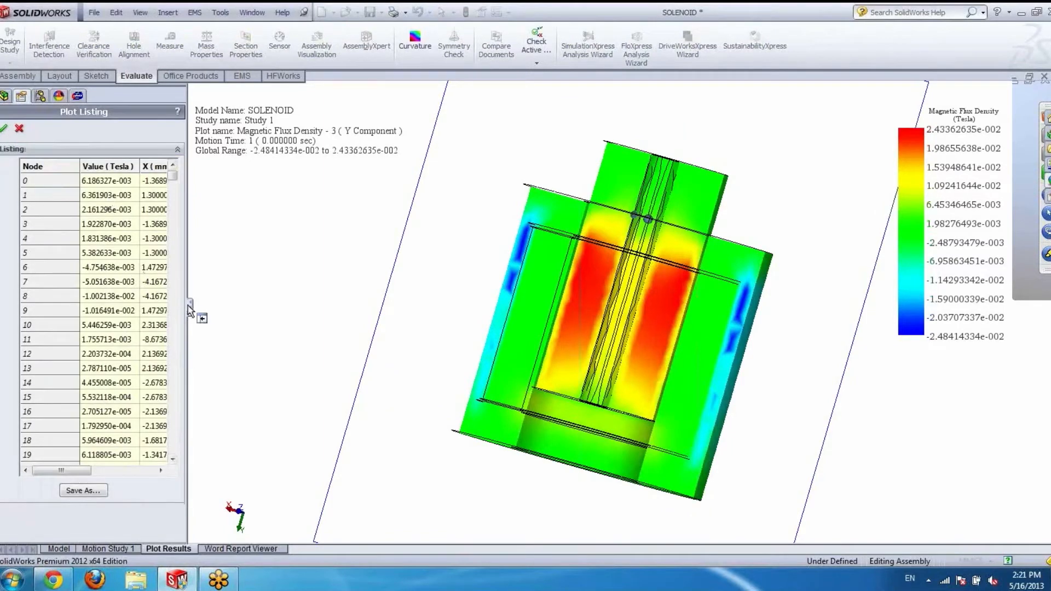
drag(193, 311, 360, 314)
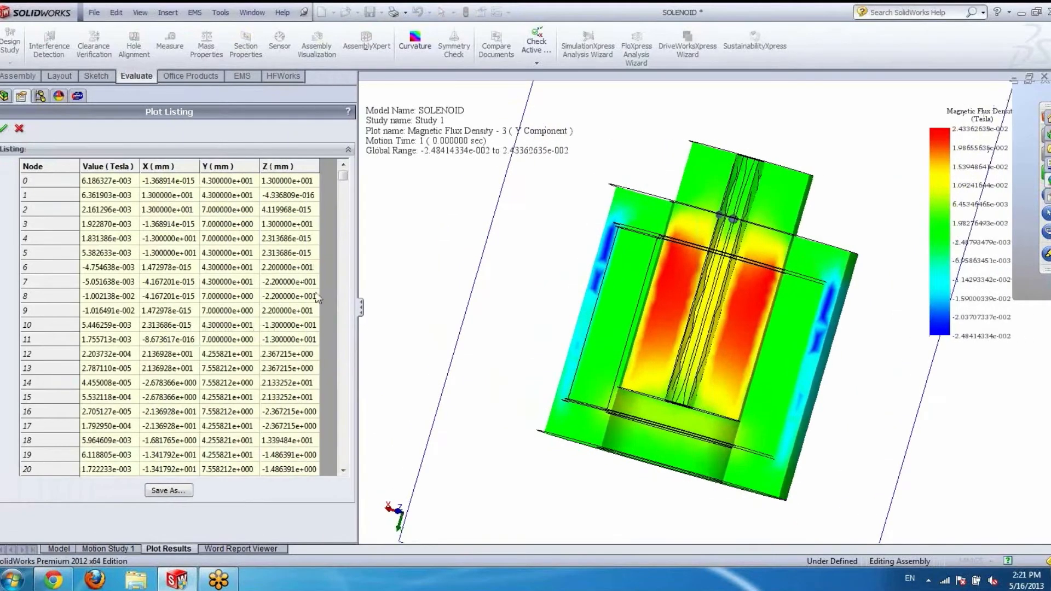
click(19, 129)
drag(361, 308, 166, 305)
right_click(72, 252)
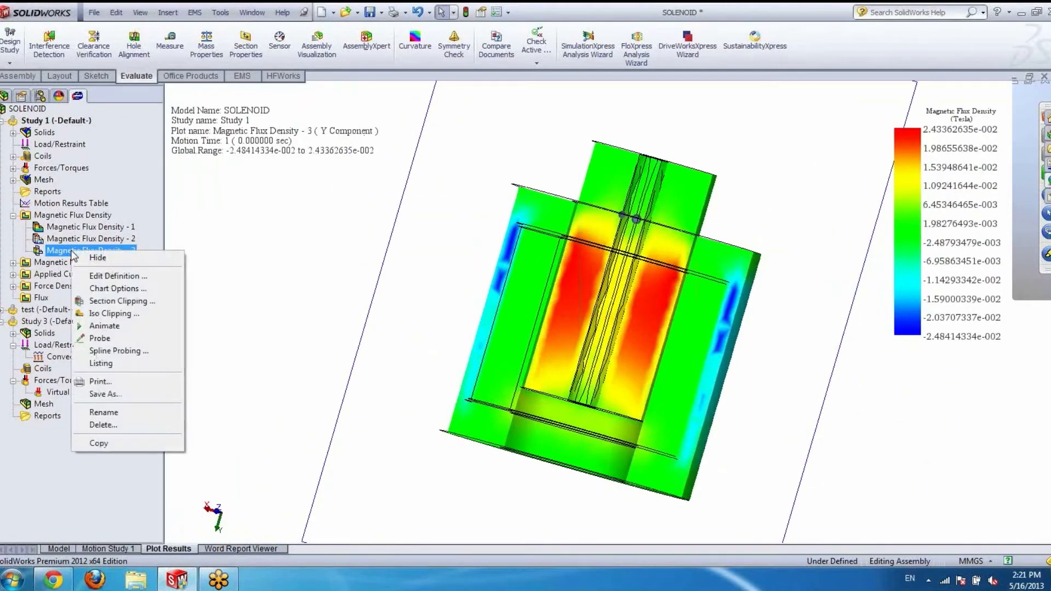
click(68, 487)
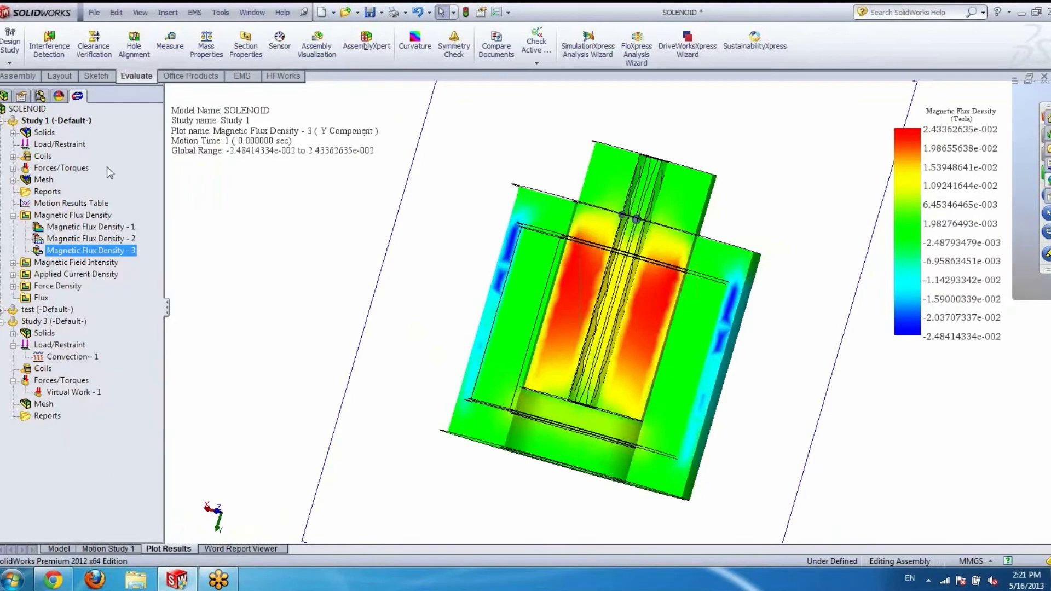
Step: Return to the model and start a 2D Magnetic Flux Density plot between points on the stator's lower circular edge and the plunger's upper circular edge
click(36, 132)
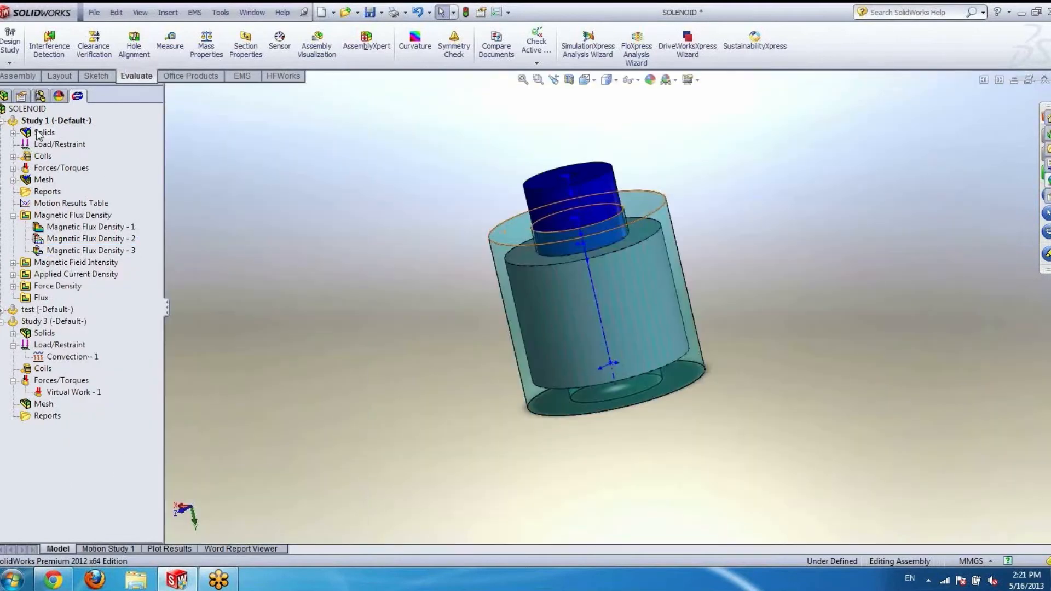
scroll(329, 296, up, 2)
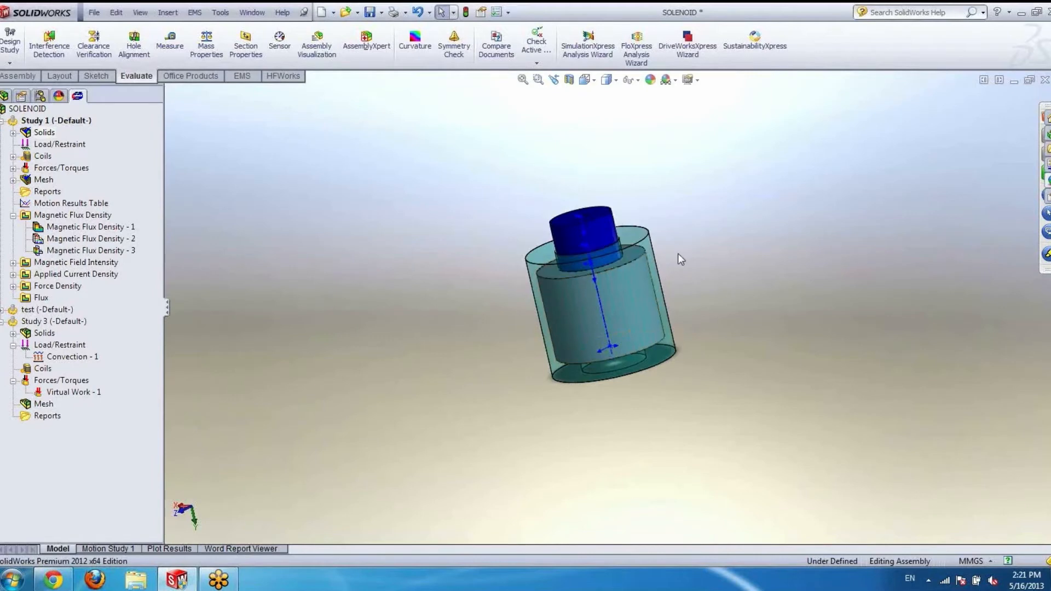
scroll(612, 258, down, 2)
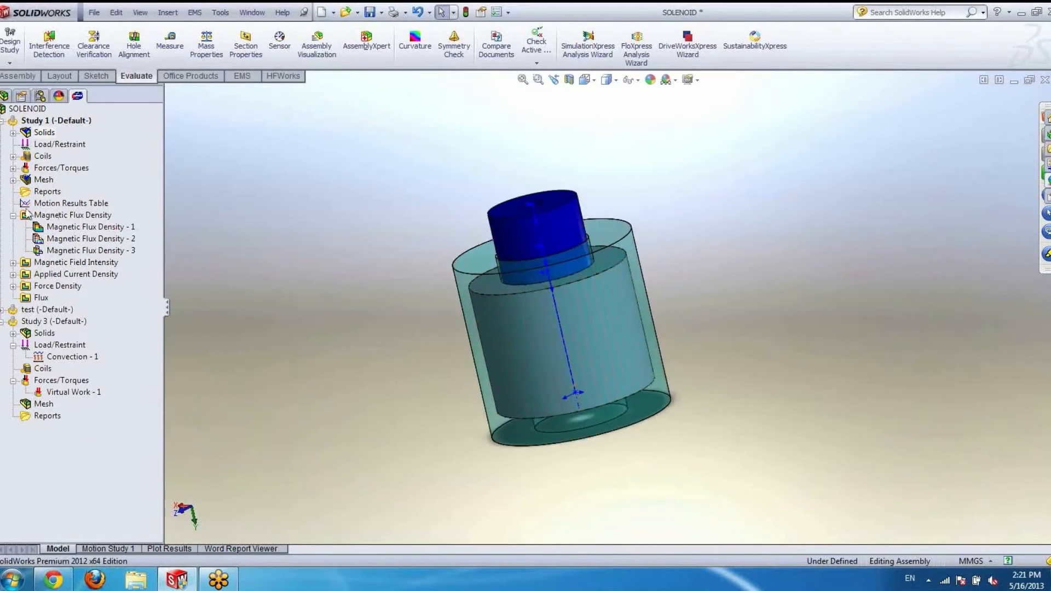
right_click(54, 215)
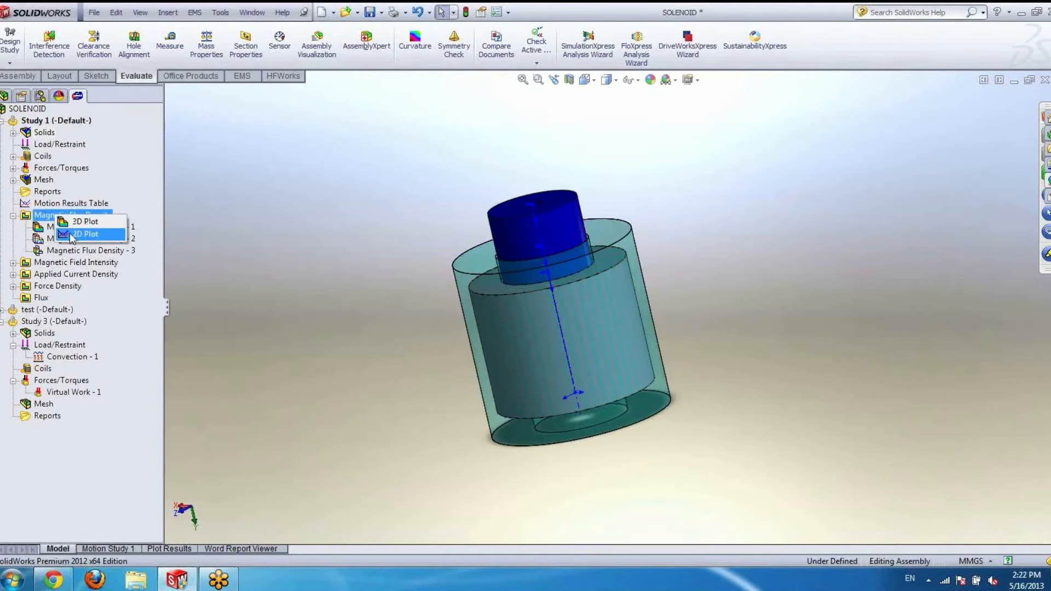
click(71, 235)
middle_drag(465, 312, 648, 228)
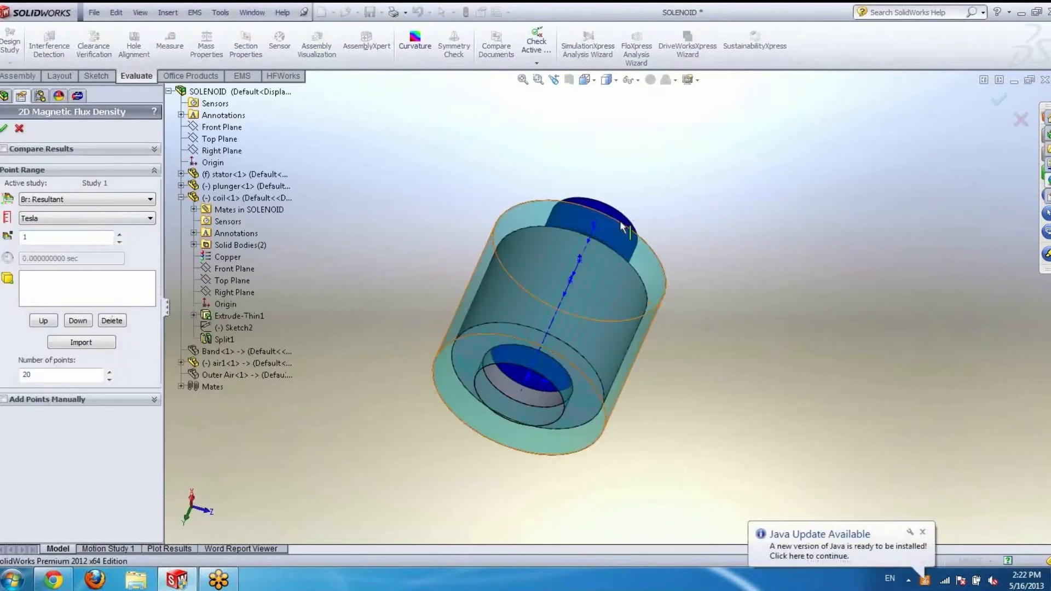
click(433, 369)
middle_drag(433, 370, 542, 357)
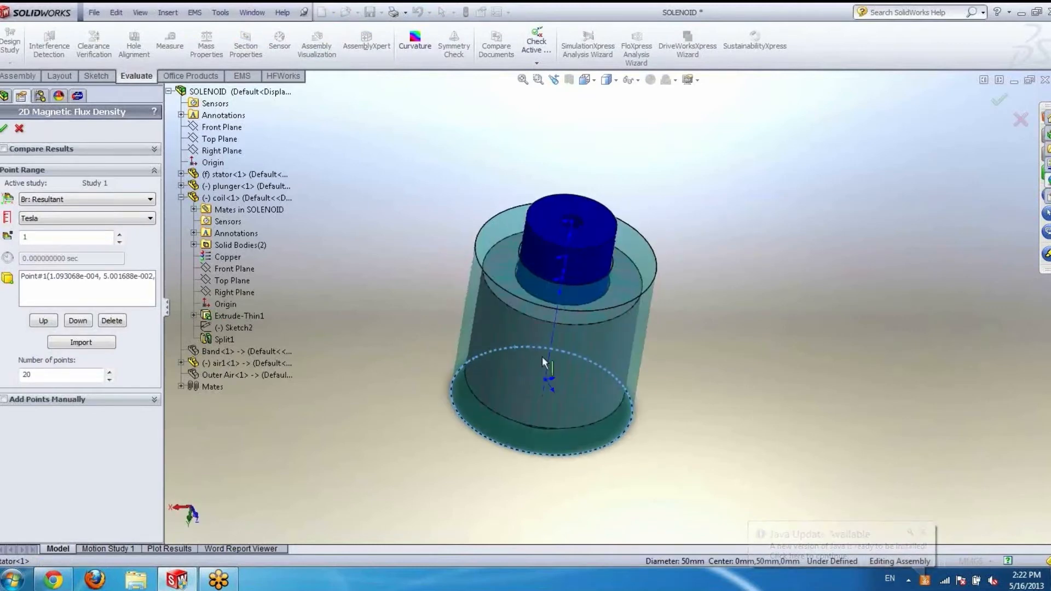
click(614, 222)
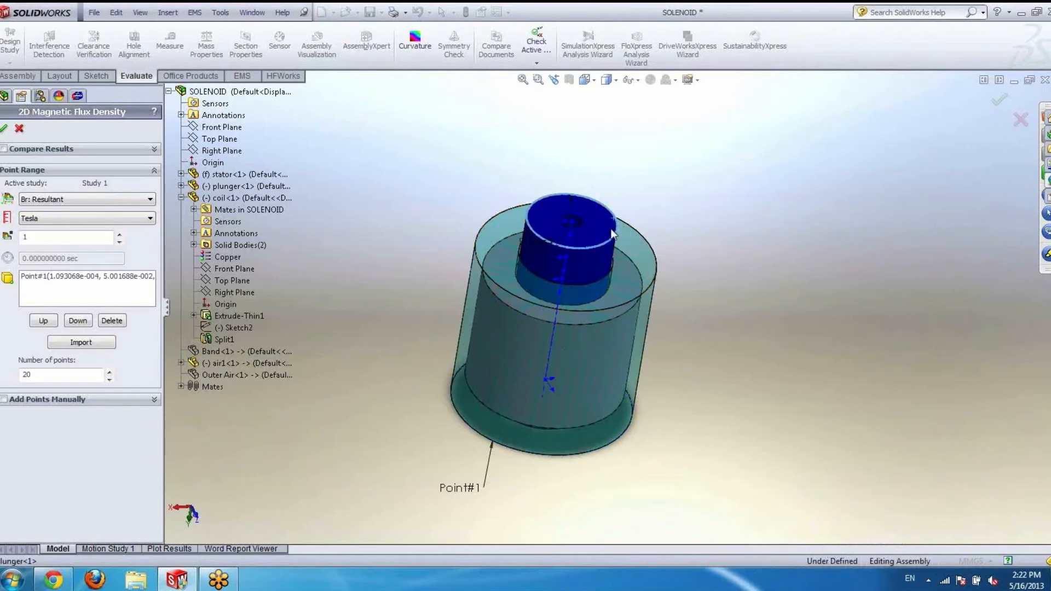
middle_drag(550, 305, 573, 291)
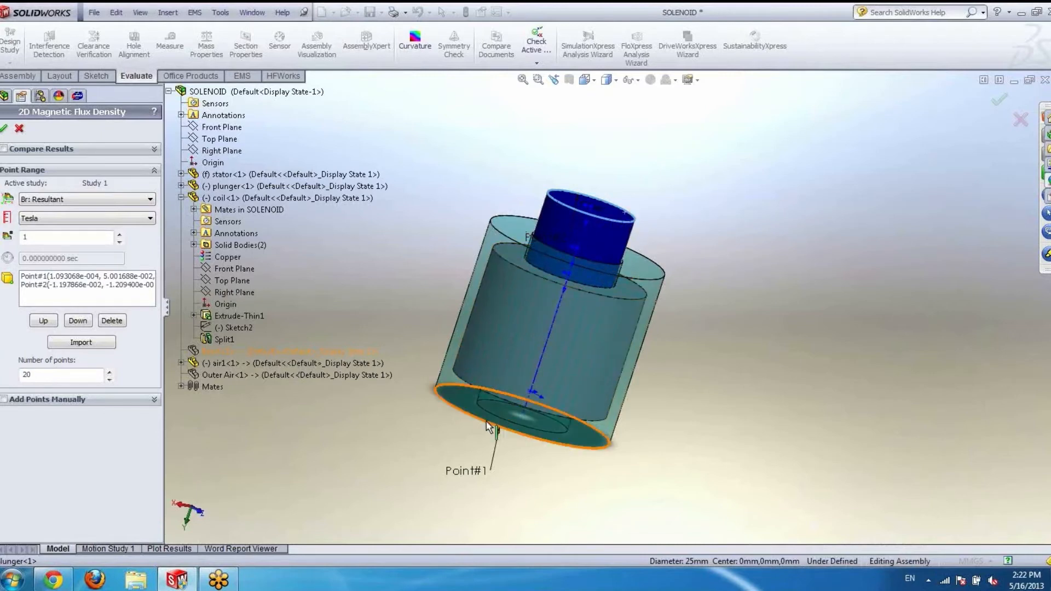
Step: Set the number of points for the 2D magnetic flux density plot to 200
double_click(63, 373)
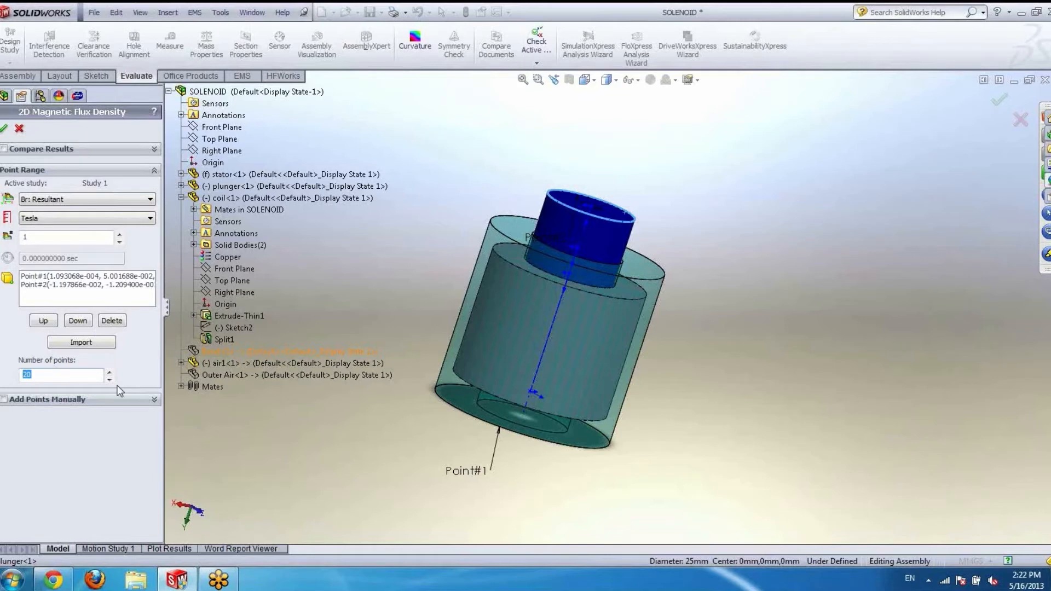
text(2)
drag(34, 378, 6, 378)
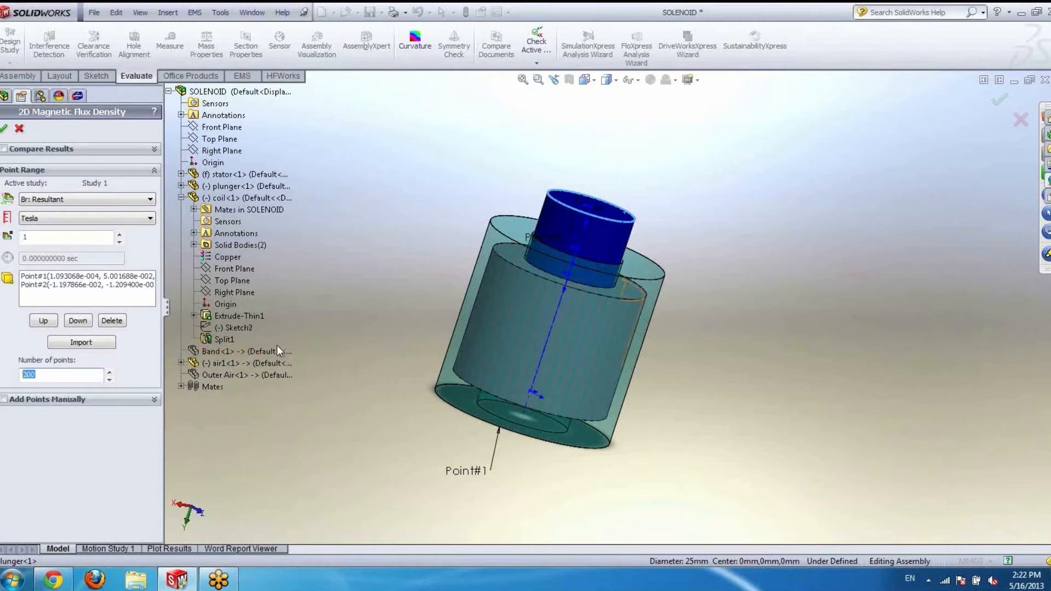
Step: Generate the 2D magnetic flux density plot along the two picked points and examine its curve and tabulated values
key(Return)
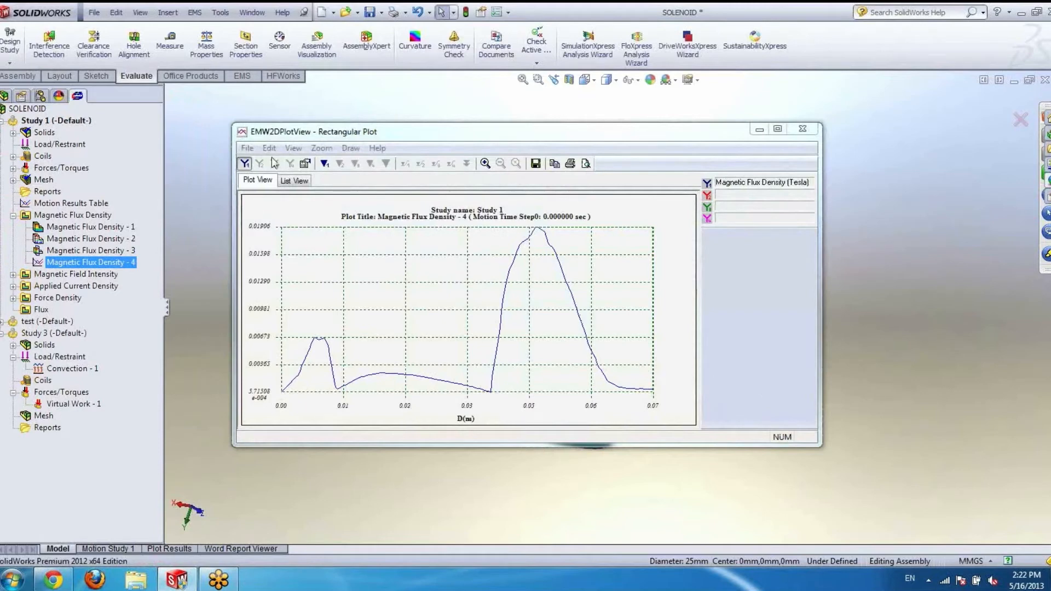
click(325, 163)
mouse_move(281, 393)
mouse_down()
mouse_move(315, 349)
mouse_move(327, 388)
mouse_move(444, 380)
mouse_move(449, 306)
mouse_move(470, 242)
mouse_move(483, 236)
mouse_move(534, 373)
mouse_move(571, 379)
mouse_up()
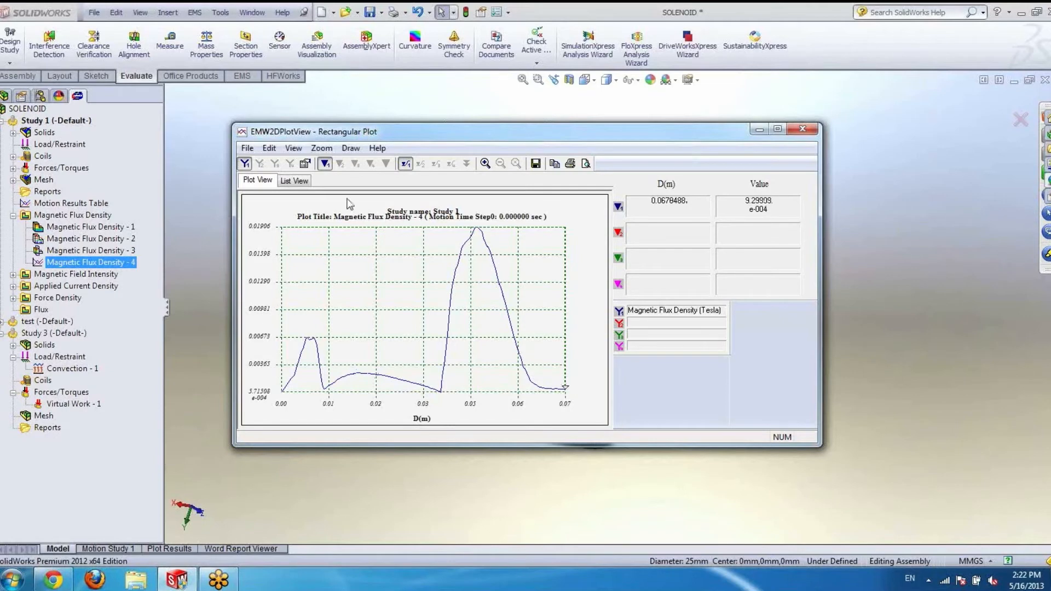
click(294, 181)
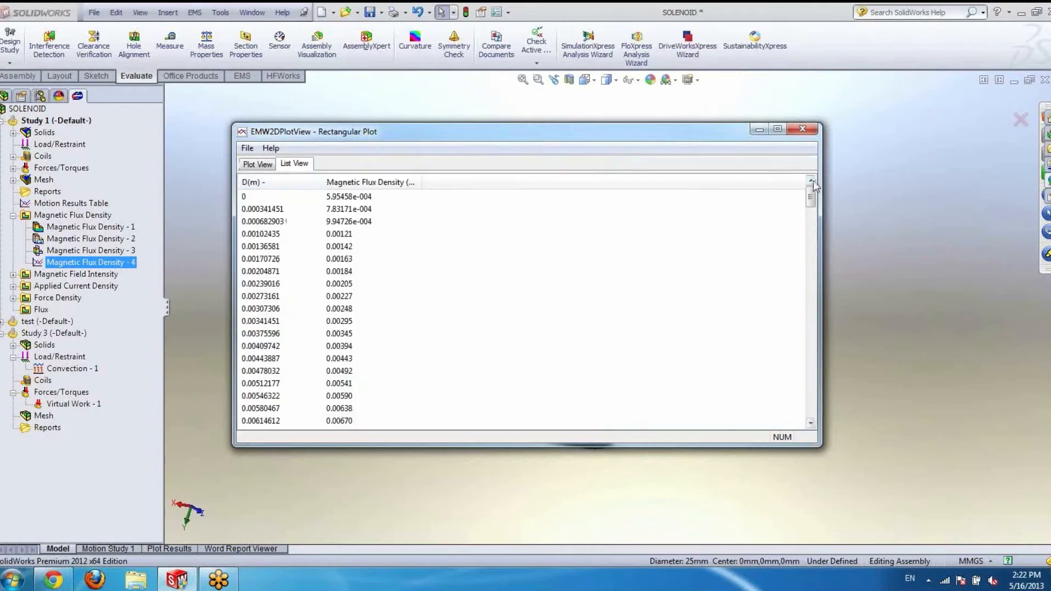
drag(811, 198, 809, 176)
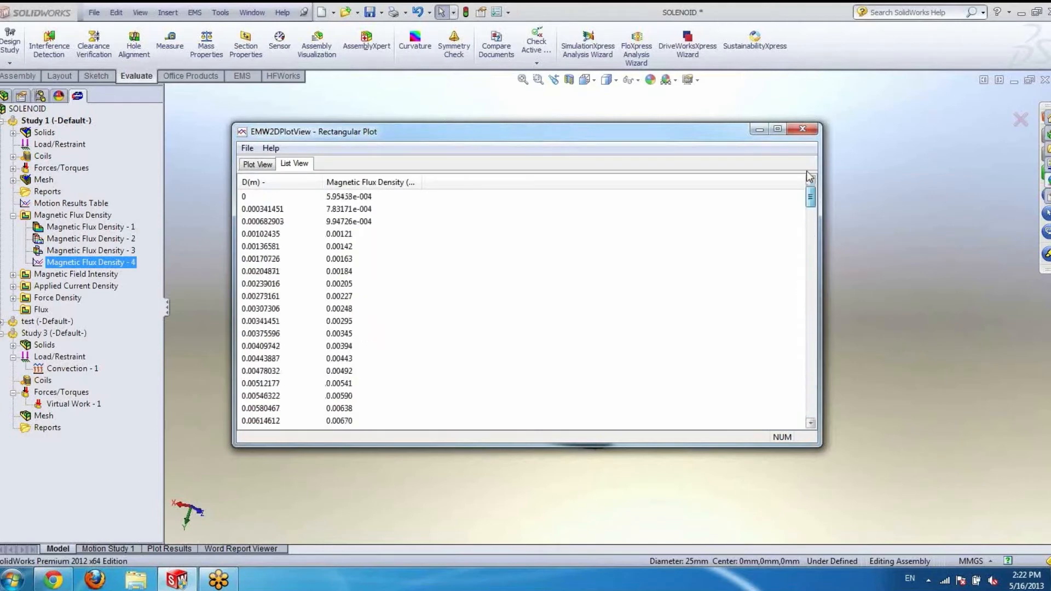
click(804, 129)
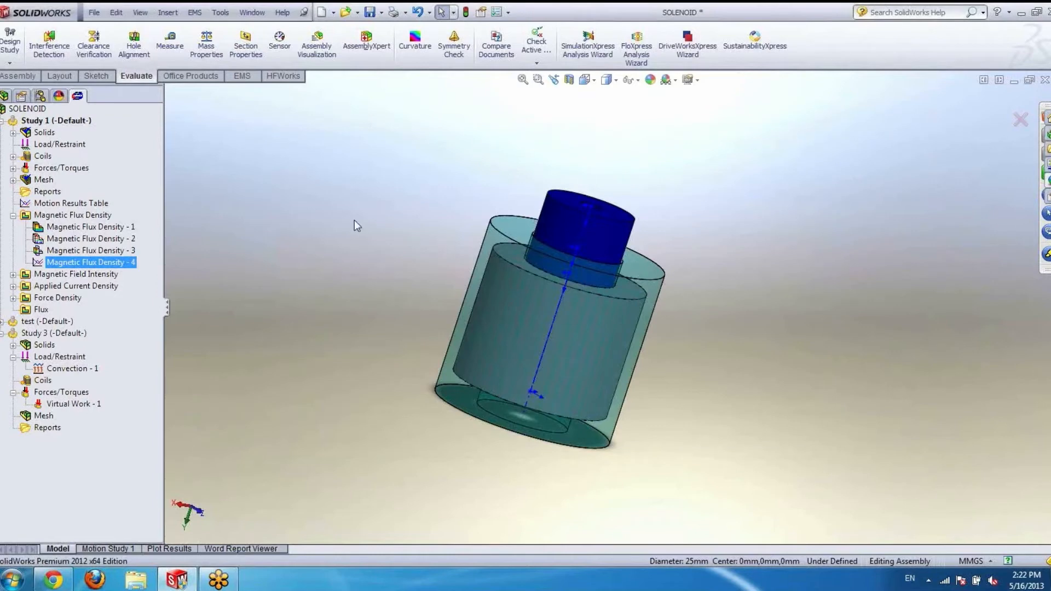
Step: Set up evenly distributed reference points along the 44 mm circular edge of the air1 part
middle_drag(414, 229, 493, 320)
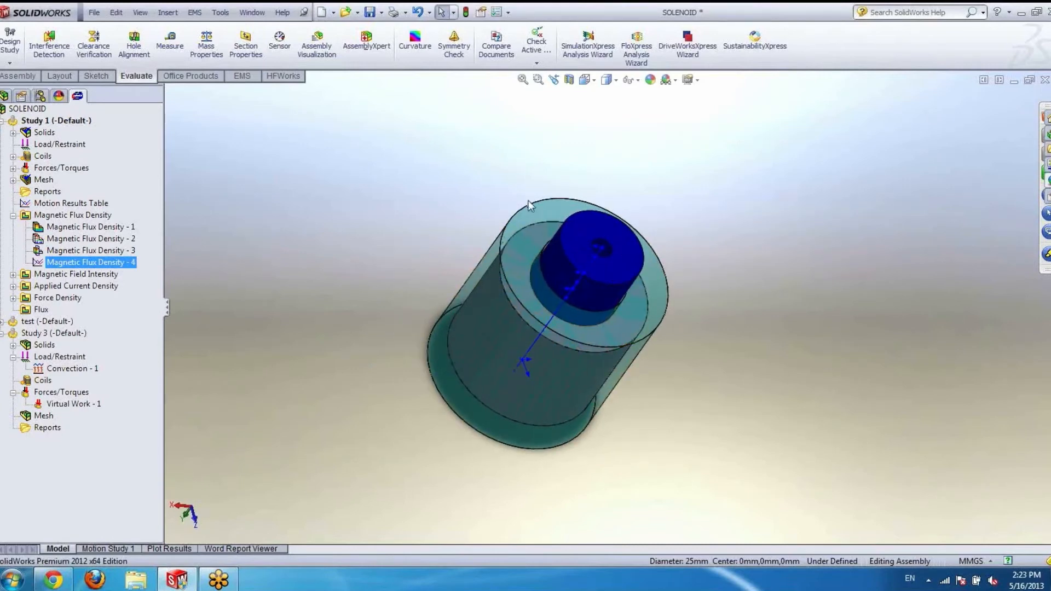
click(511, 240)
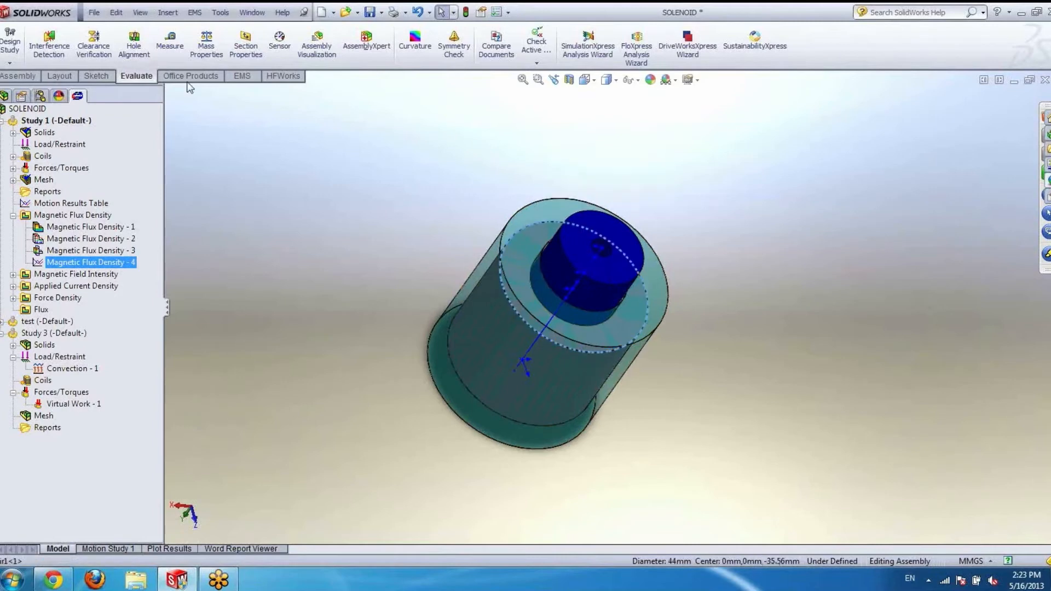
click(167, 12)
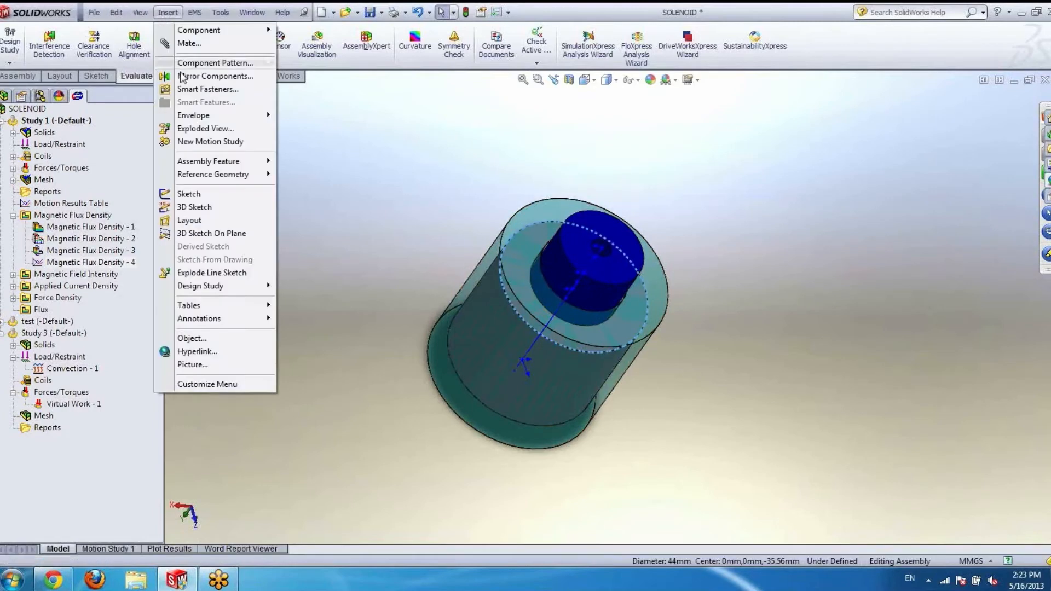
mouse_move(223, 175)
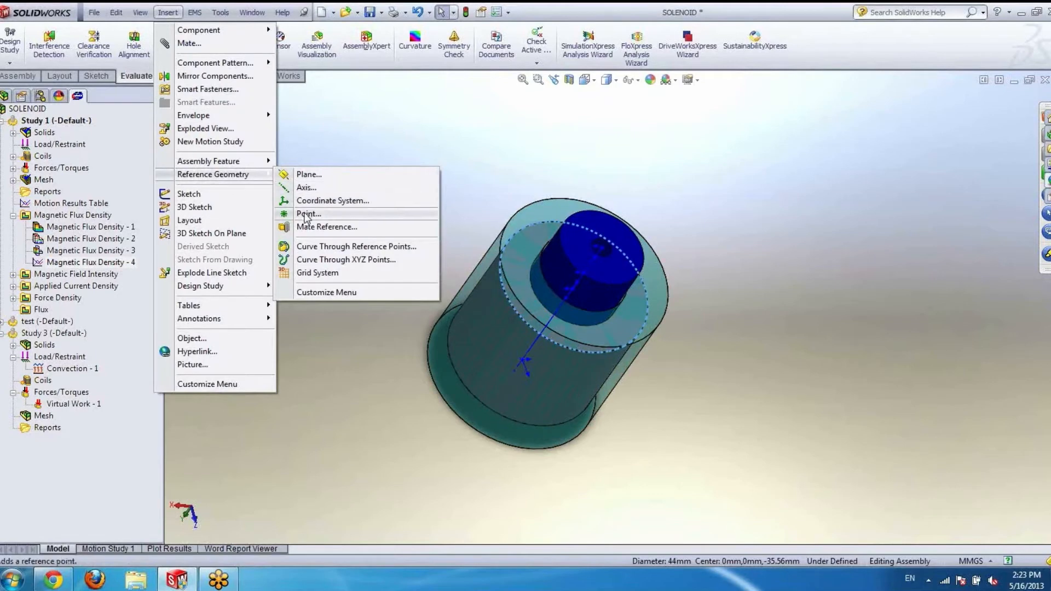
click(306, 214)
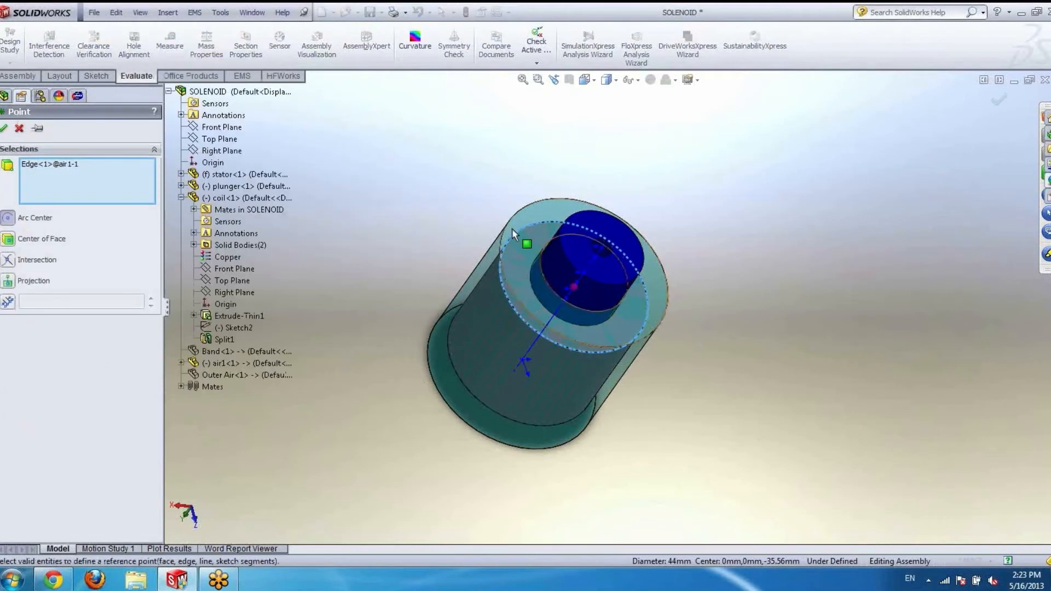
click(8, 302)
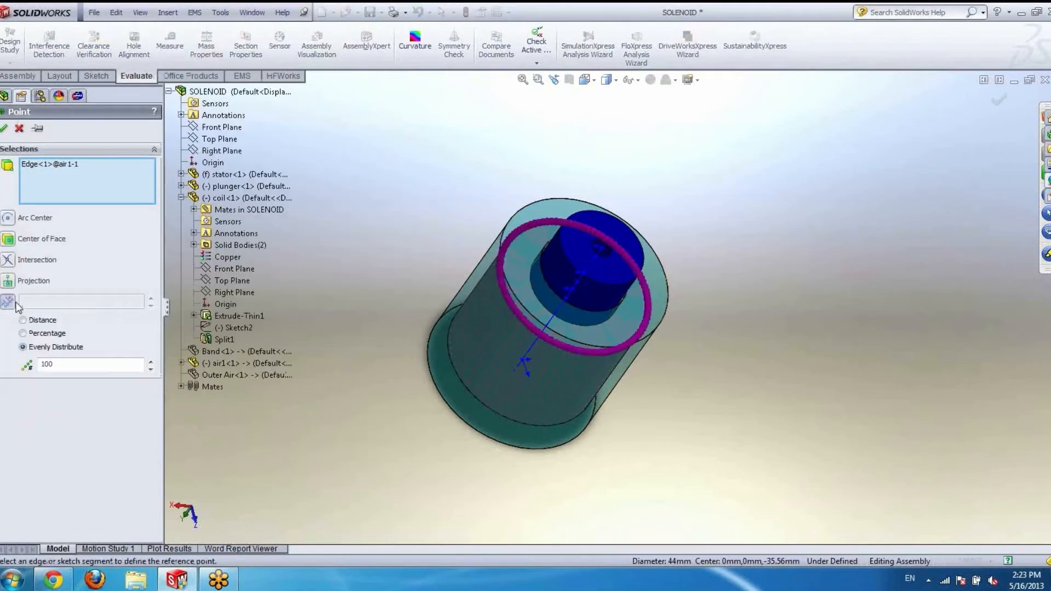
Step: Try counts of 11 and 38 evenly distributed points along the circular edge
drag(58, 365, 37, 367)
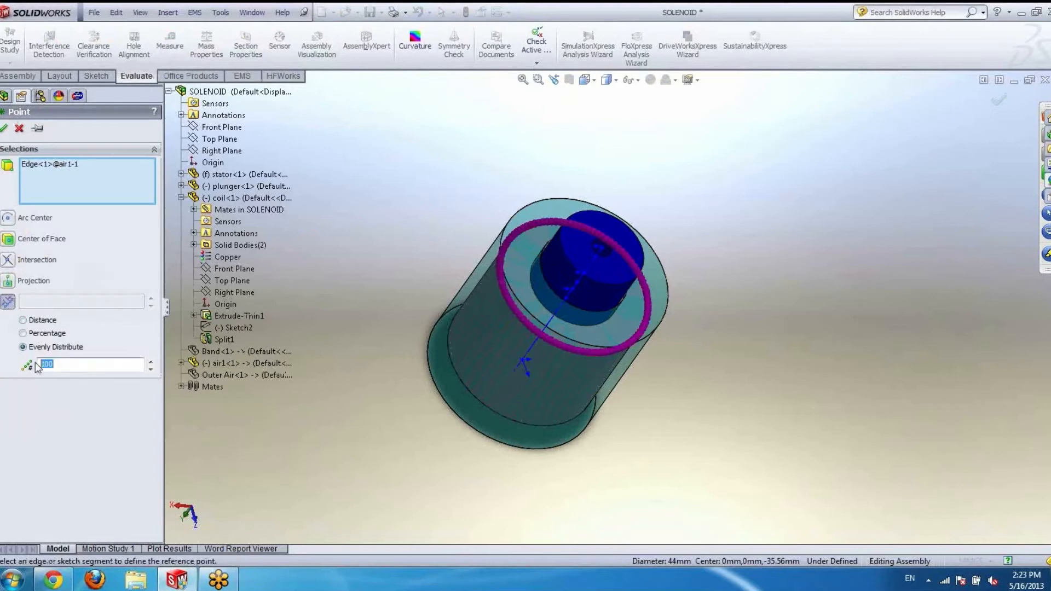
text(1)
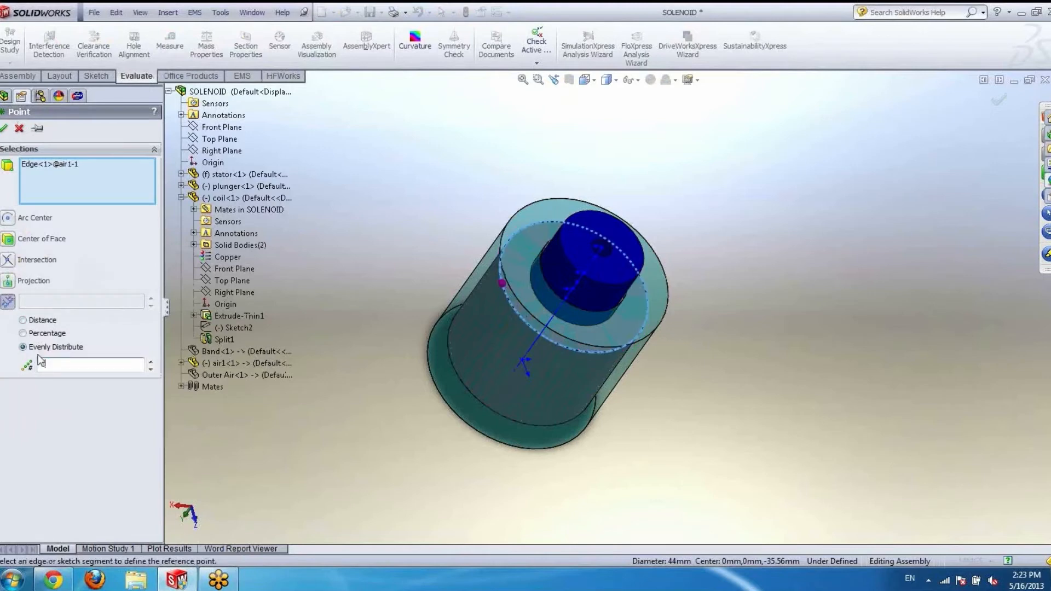
click(150, 361)
click(151, 361)
click(150, 362)
click(151, 361)
click(150, 361)
click(150, 362)
click(151, 362)
click(151, 361)
click(150, 362)
click(151, 362)
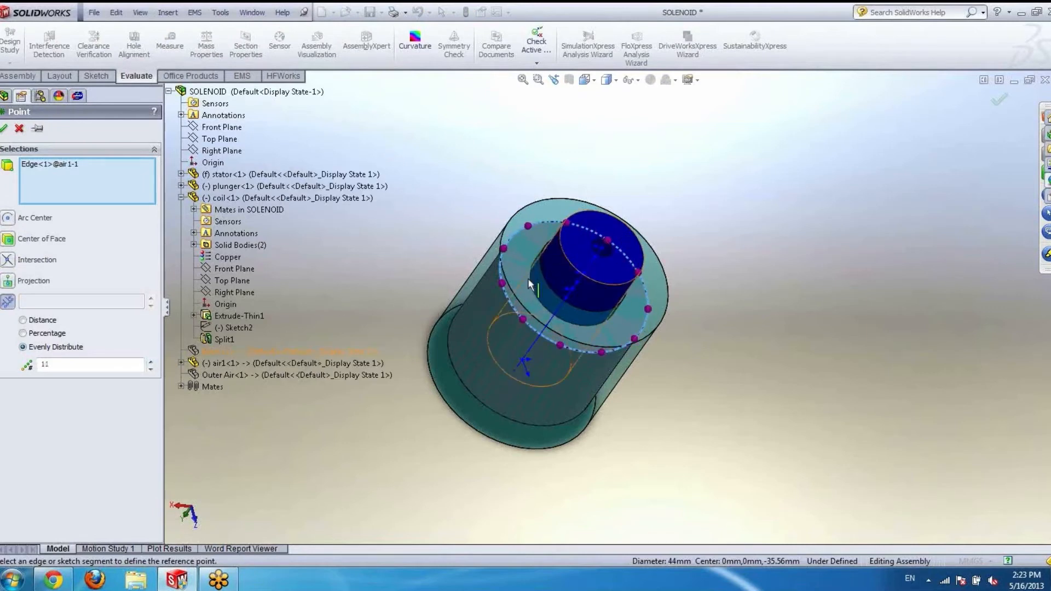
scroll(531, 276, up, 2)
scroll(531, 273, down, 1)
middle_drag(532, 278, 511, 352)
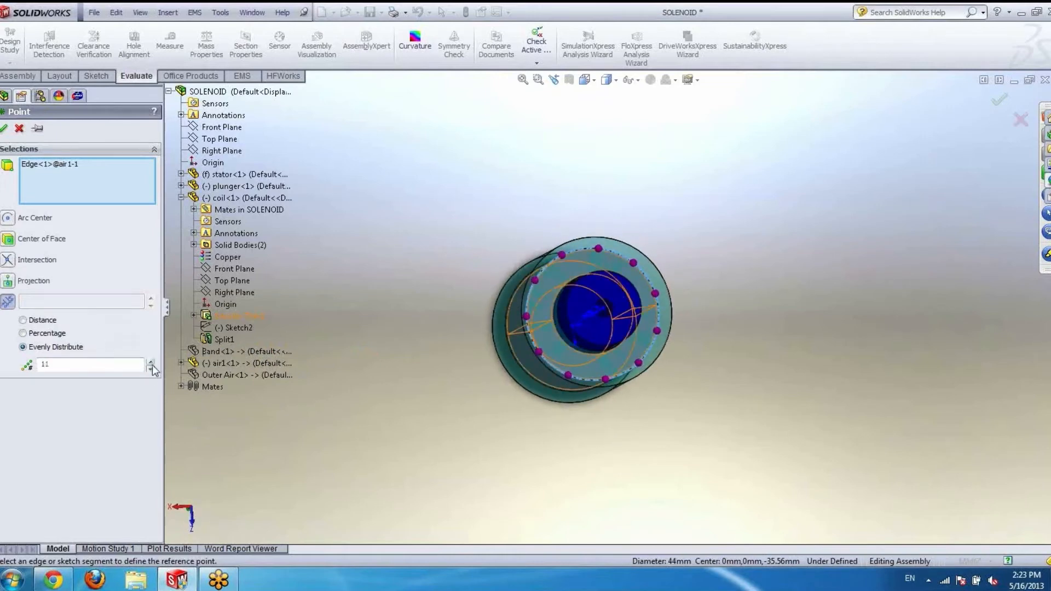
drag(152, 362, 152, 362)
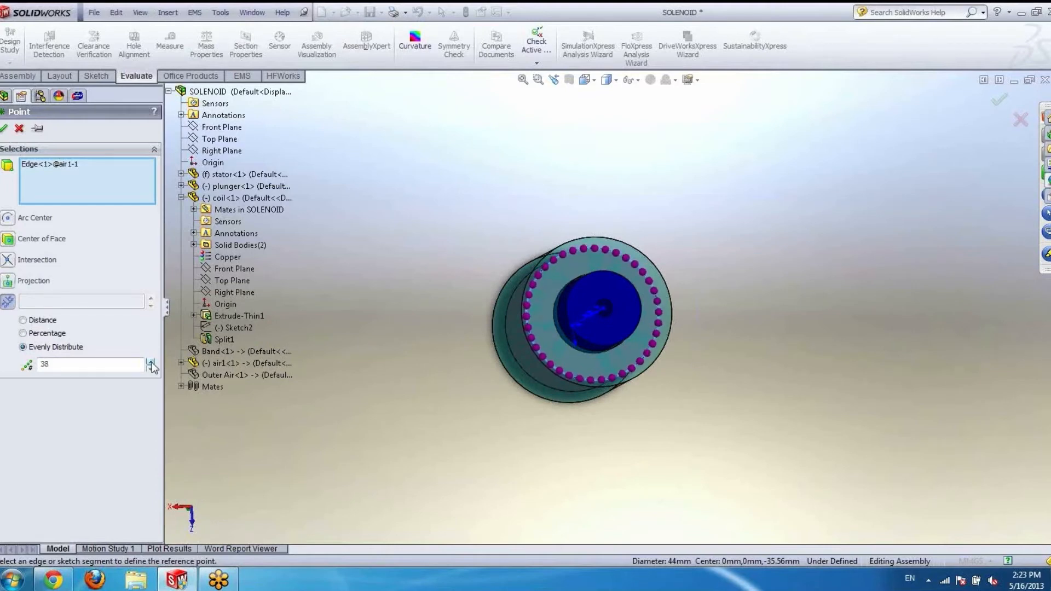
Step: Create 100 evenly distributed reference points along the circular edge and check them in the assembly's feature tree
double_click(50, 368)
text(100)
click(3, 128)
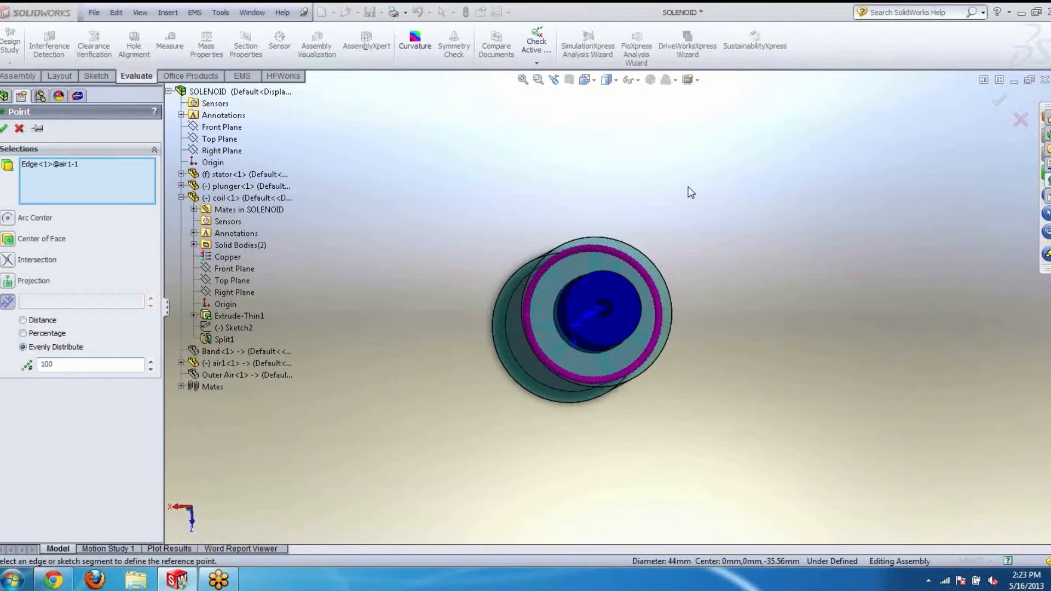
key(Return)
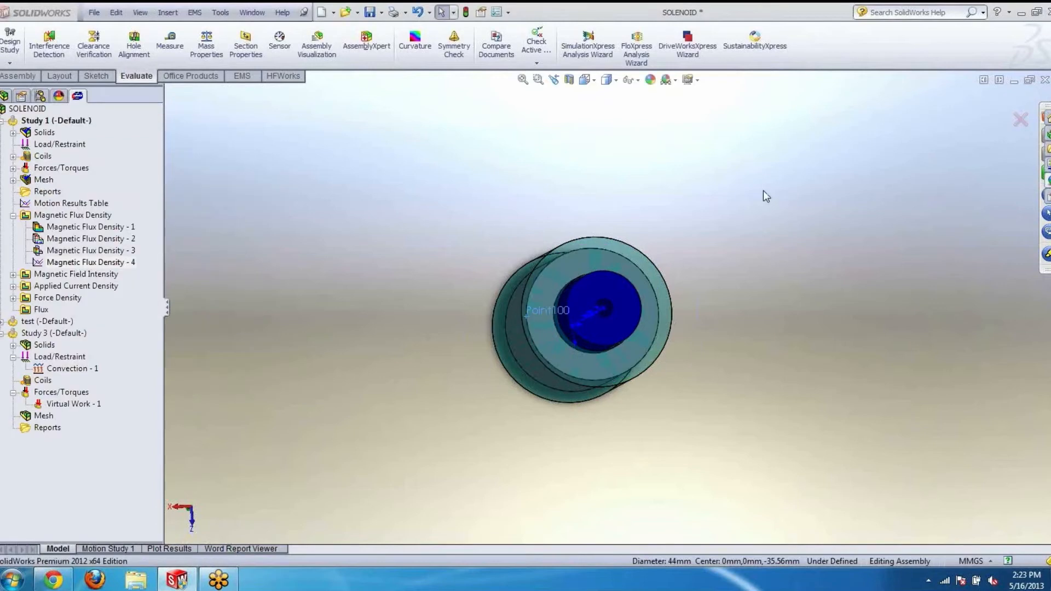
click(4, 96)
drag(159, 203, 165, 143)
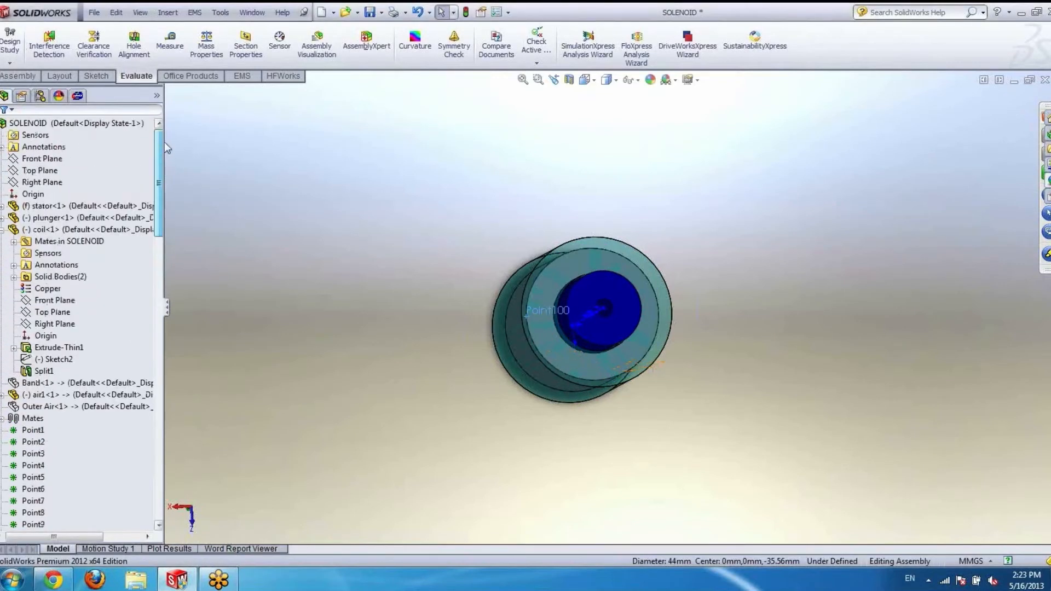
Step: Start a new 2D magnetic flux density plot for Study 1 and import the reference points into it
click(78, 95)
right_click(57, 218)
click(77, 238)
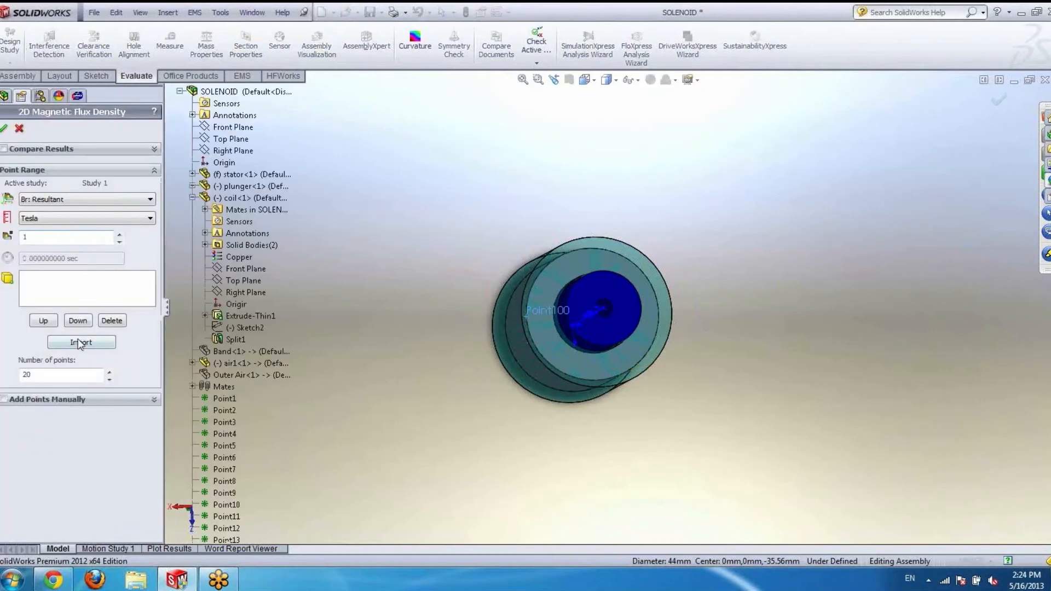
click(75, 345)
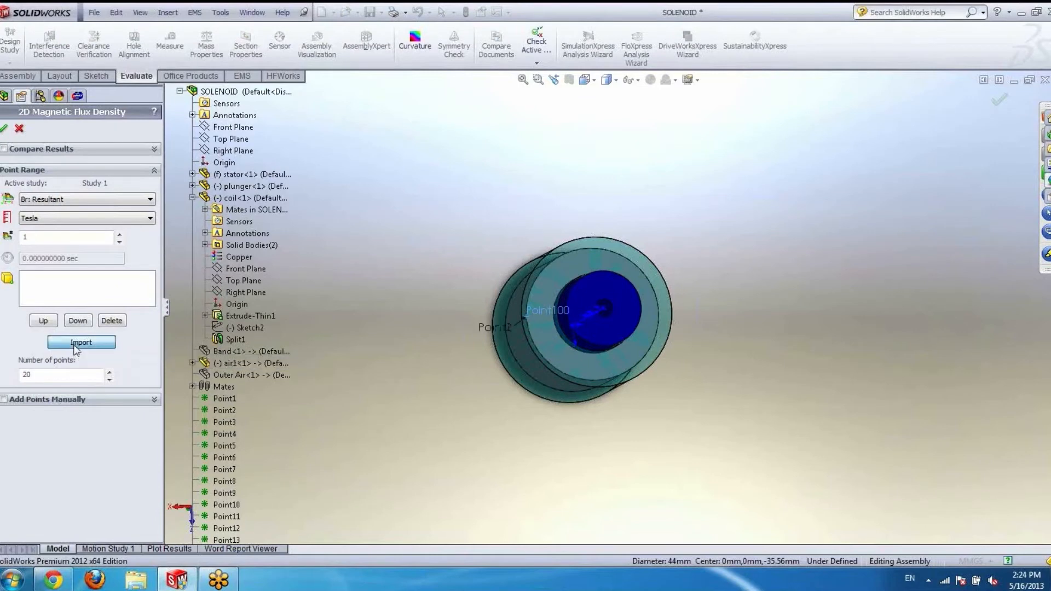
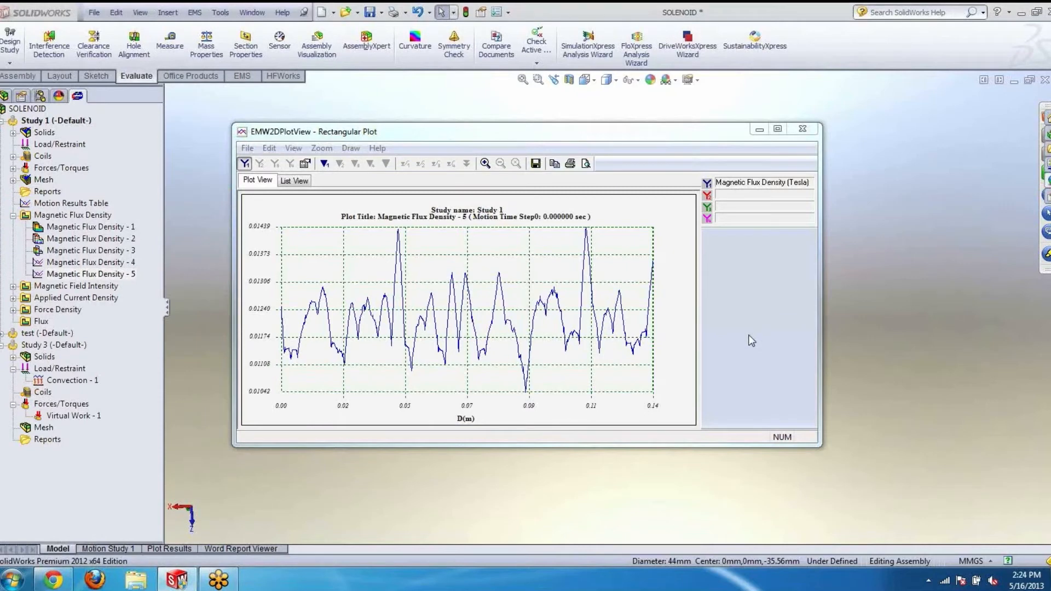
Step: Probe the flux density curve along the circular edge and review its list of distances and values
click(325, 163)
mouse_move(283, 313)
mouse_down()
mouse_move(287, 327)
mouse_move(302, 308)
mouse_move(330, 344)
mouse_move(424, 307)
mouse_move(576, 331)
mouse_up()
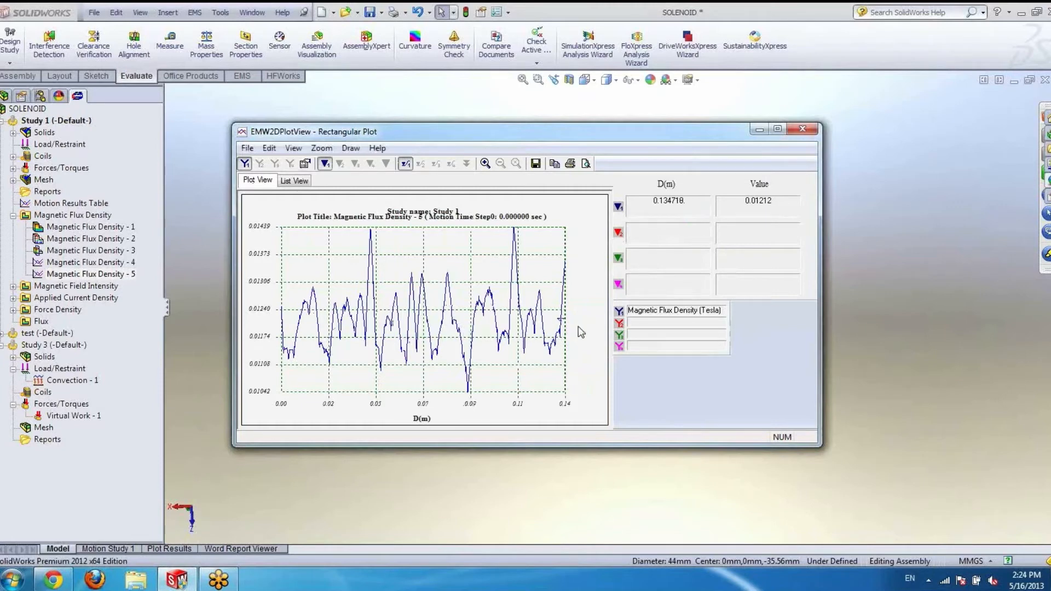
click(286, 186)
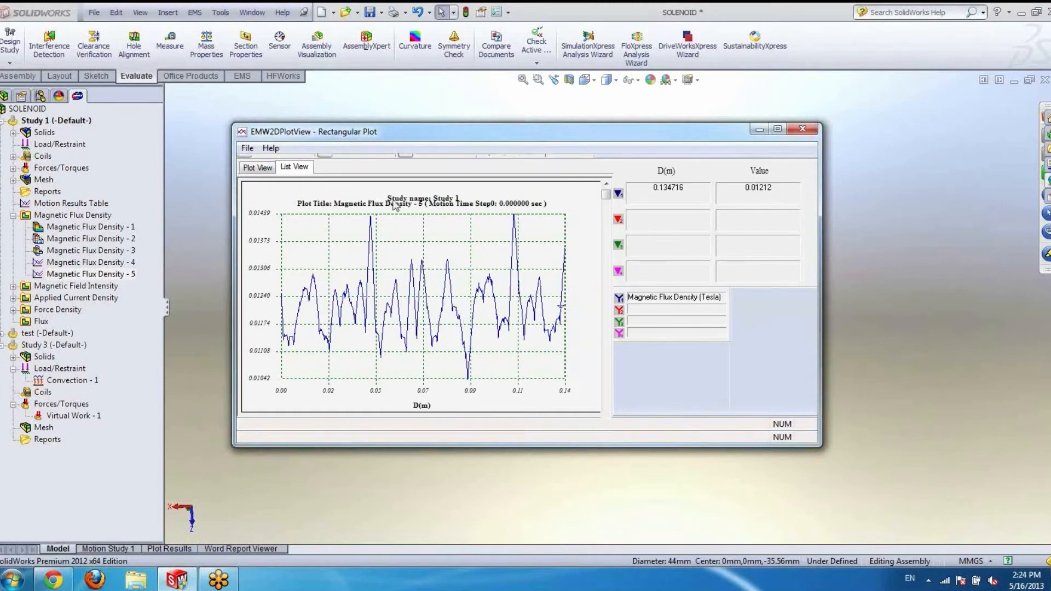
drag(810, 192, 816, 247)
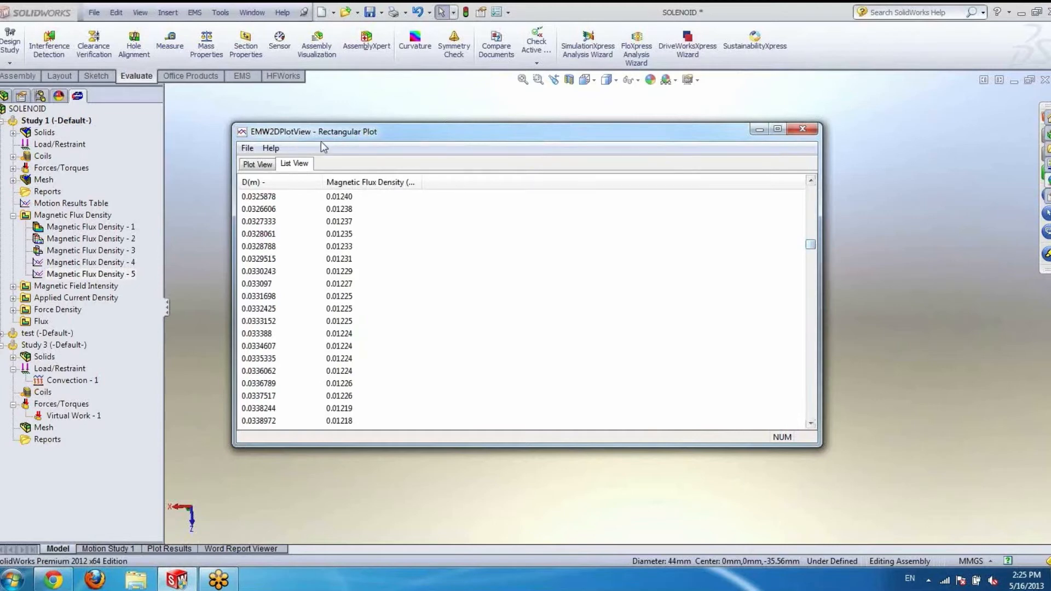
click(803, 130)
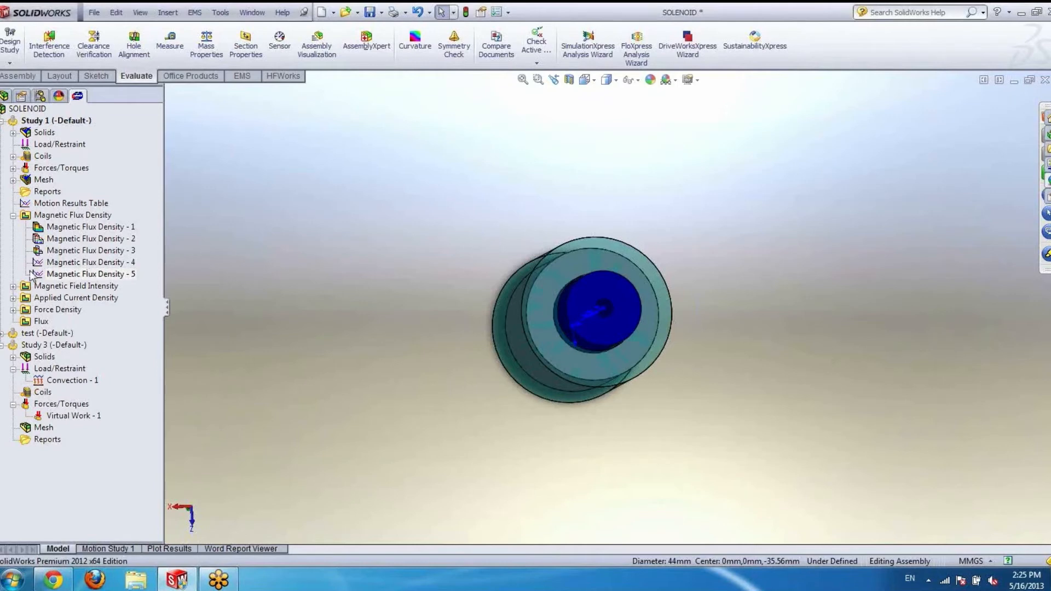
Step: Create a reference plane offset 6 mm from the plunger's top face, flipped to lie below that face
middle_drag(504, 329, 495, 164)
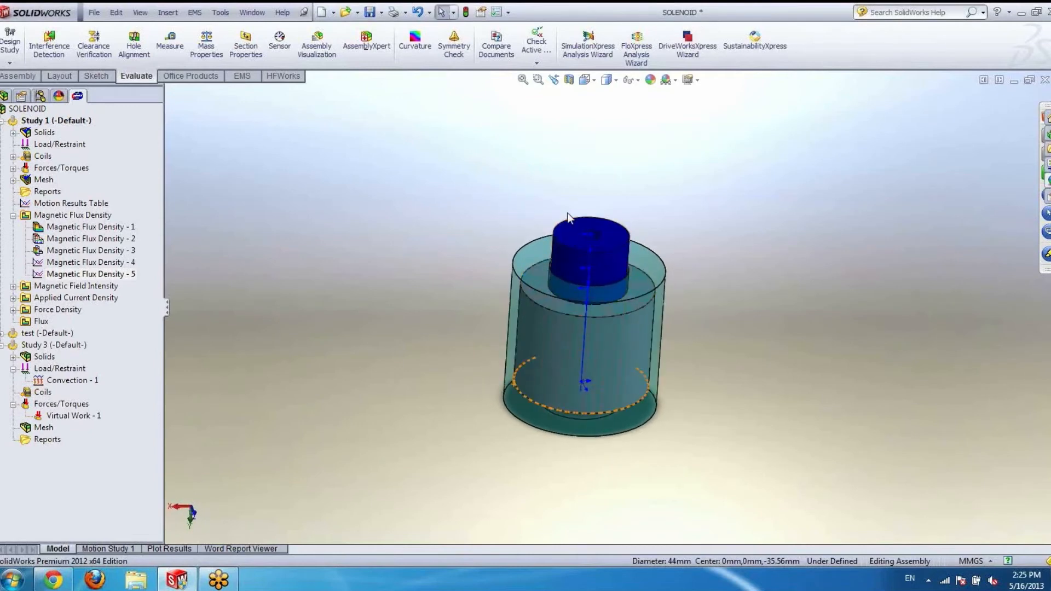
right_click(574, 237)
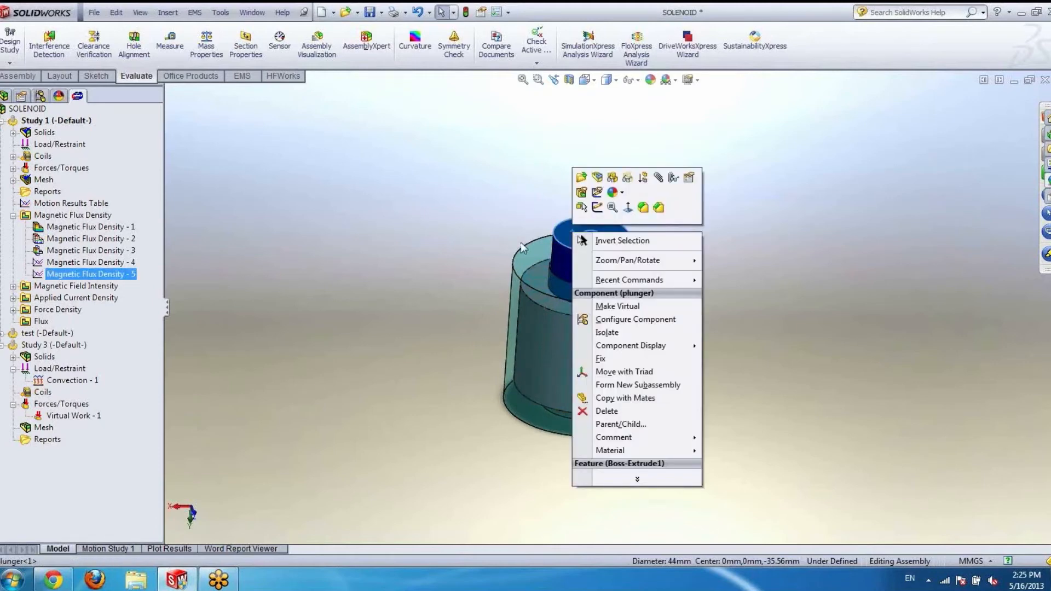
click(566, 227)
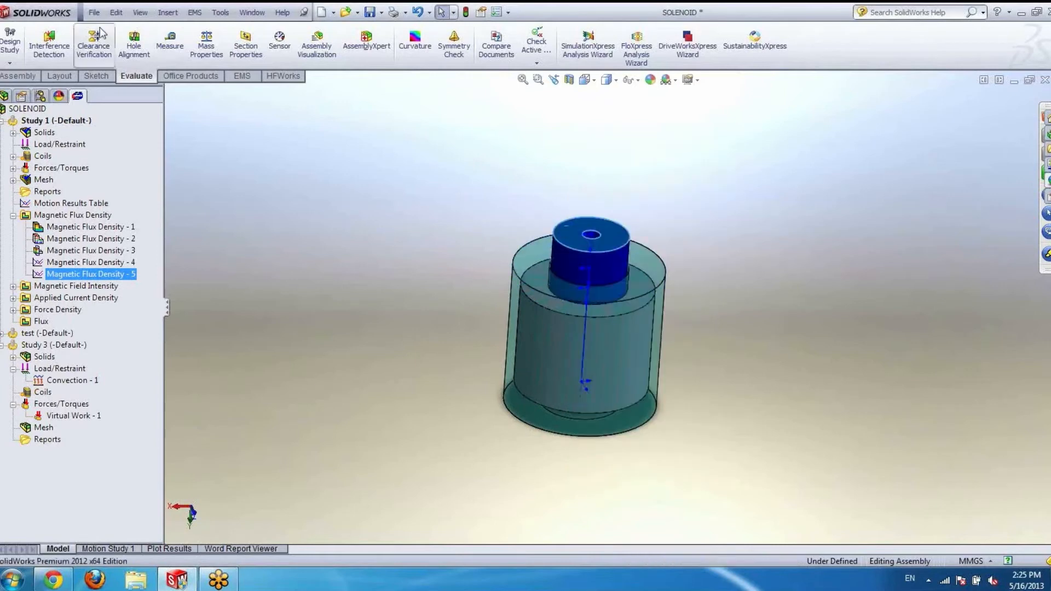
click(167, 12)
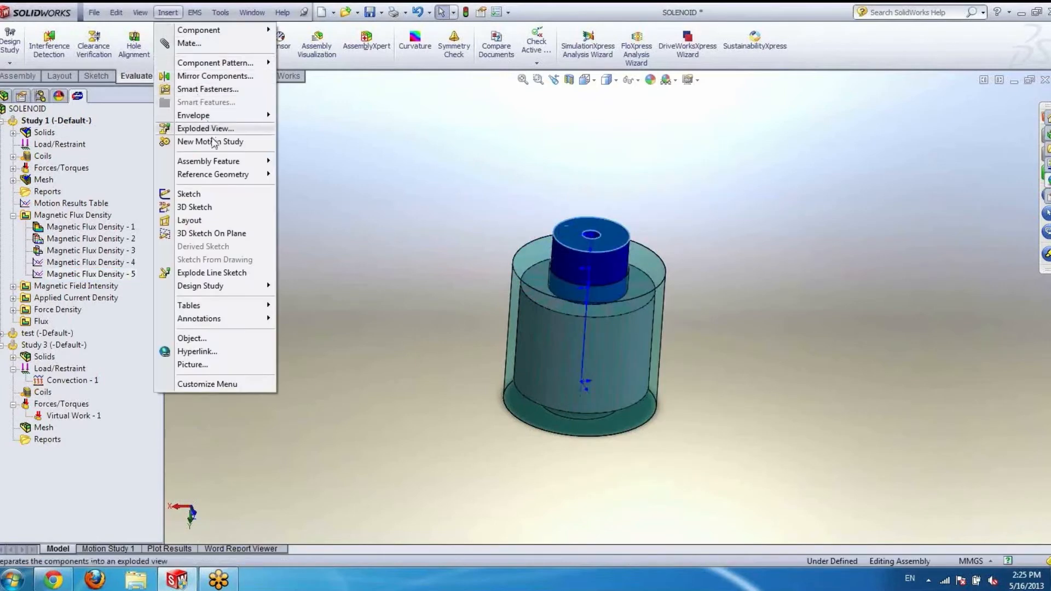
mouse_move(229, 174)
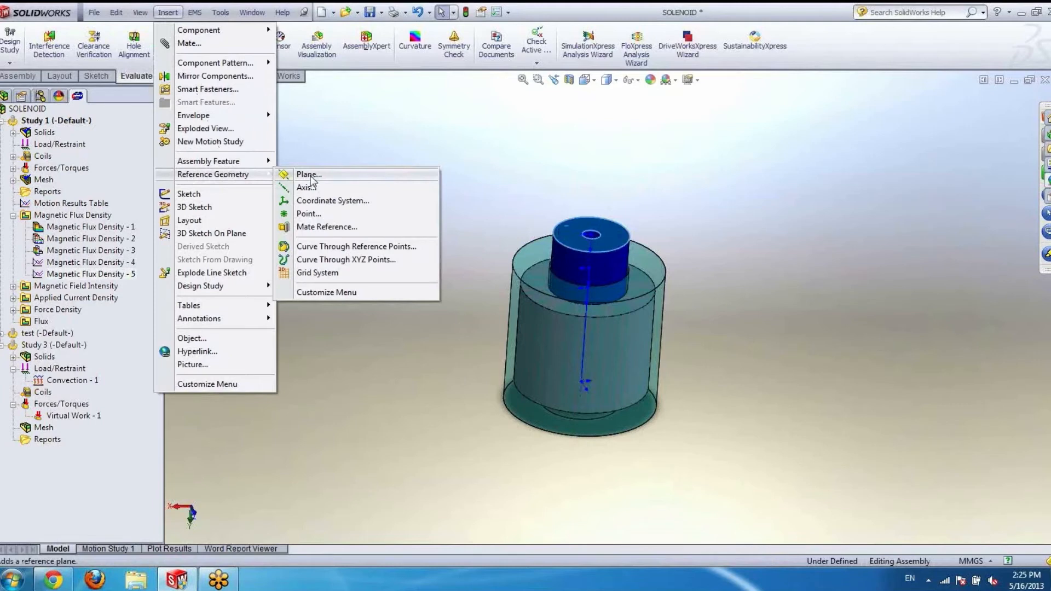
click(308, 175)
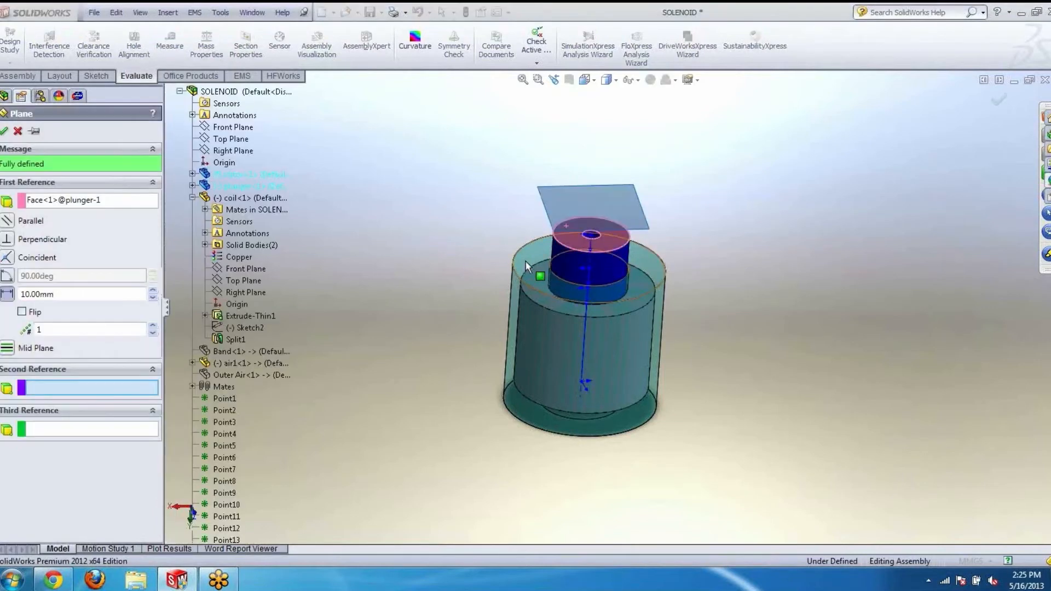
click(22, 311)
middle_drag(453, 324, 549, 253)
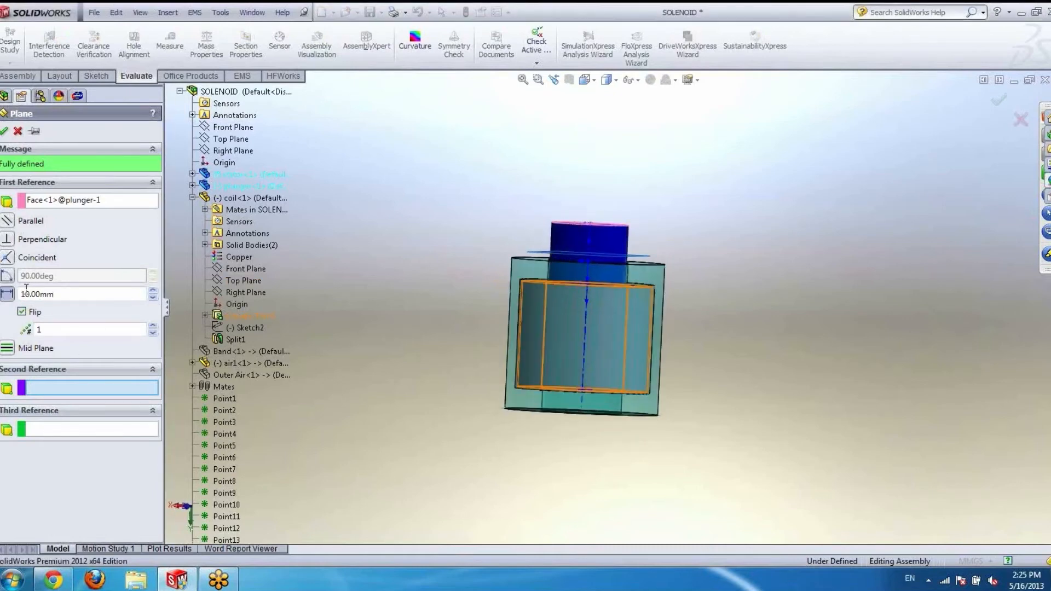
double_click(55, 294)
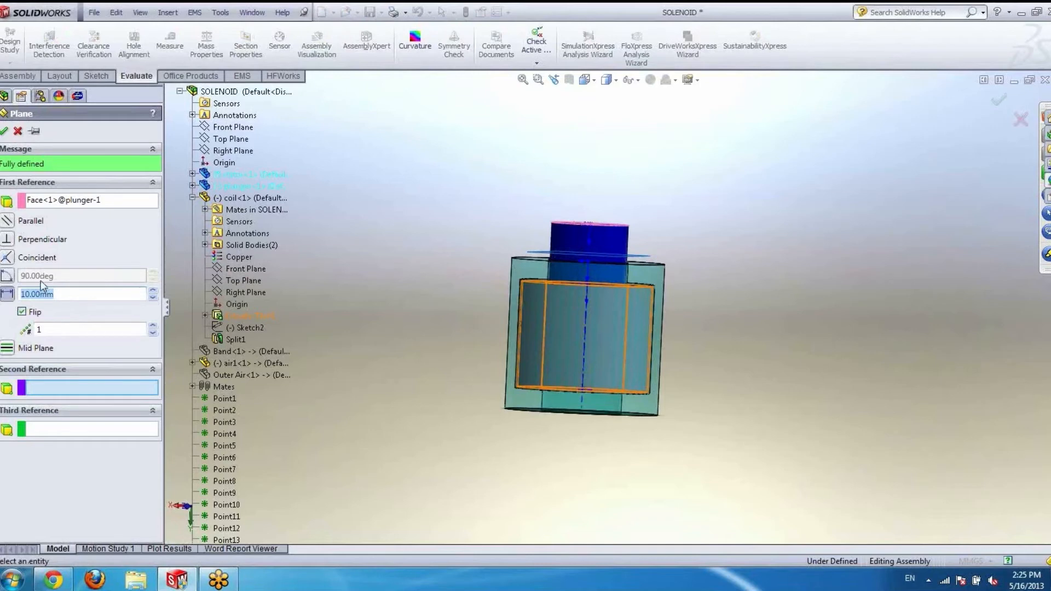
text(6)
key(Return)
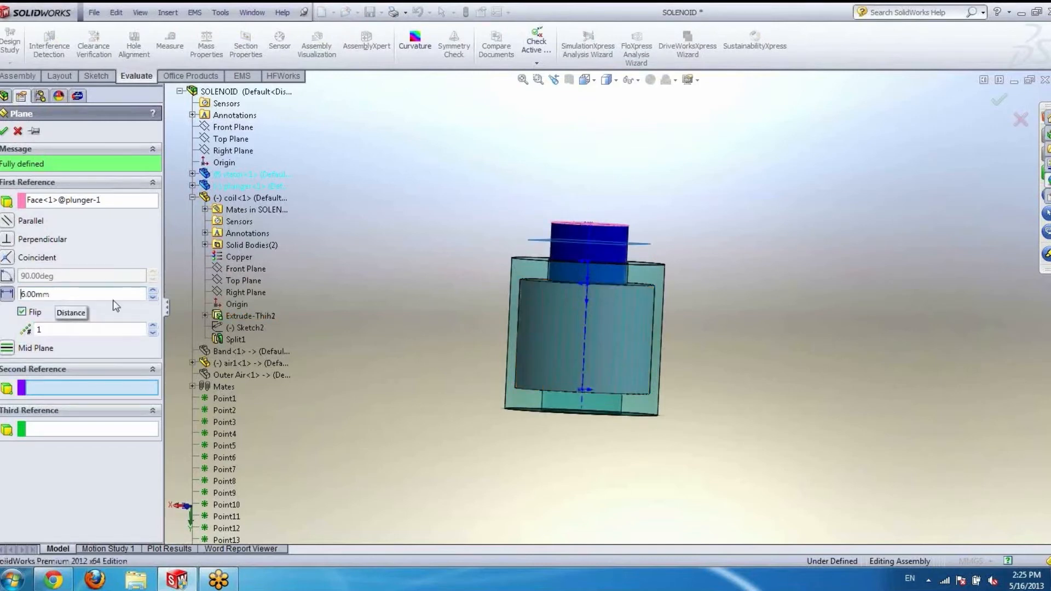
middle_drag(515, 264, 562, 356)
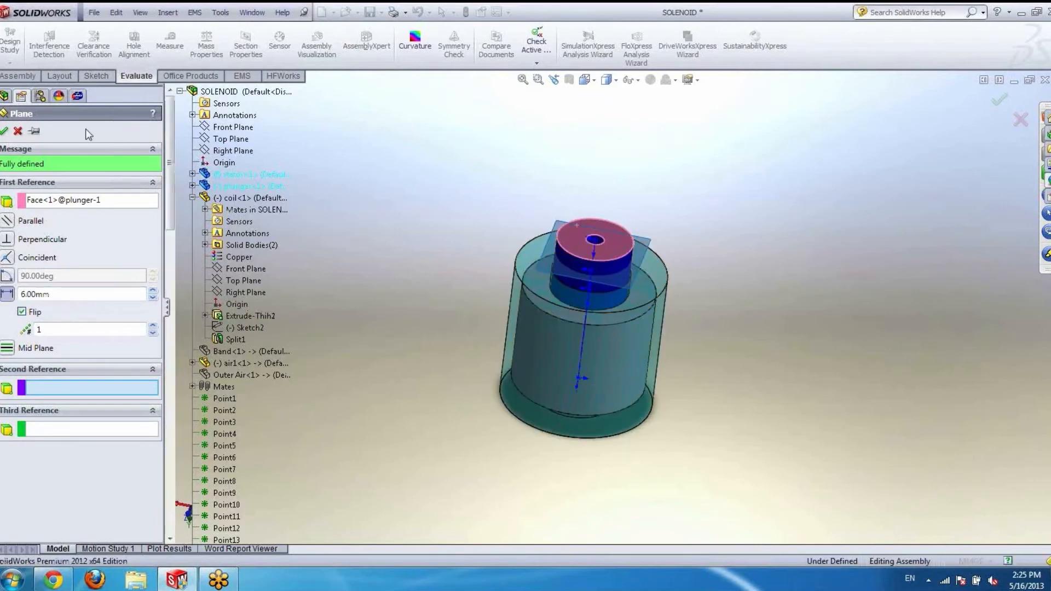
click(4, 131)
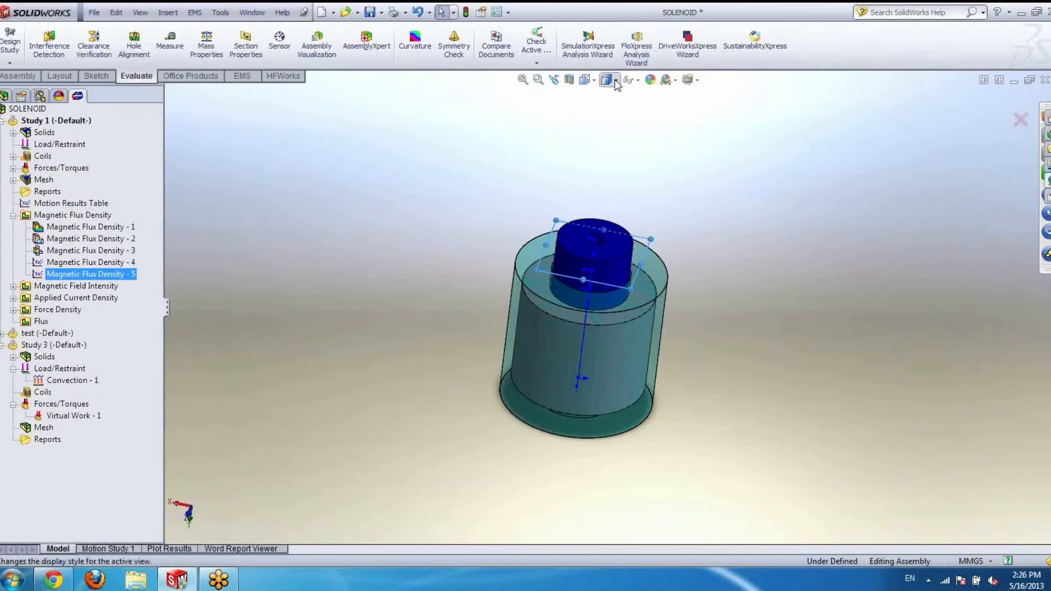
Step: Sketch a circle with a radius of about 18.19 mm on the new plane, centred on the plunger's axis, and exit the sketch
click(596, 85)
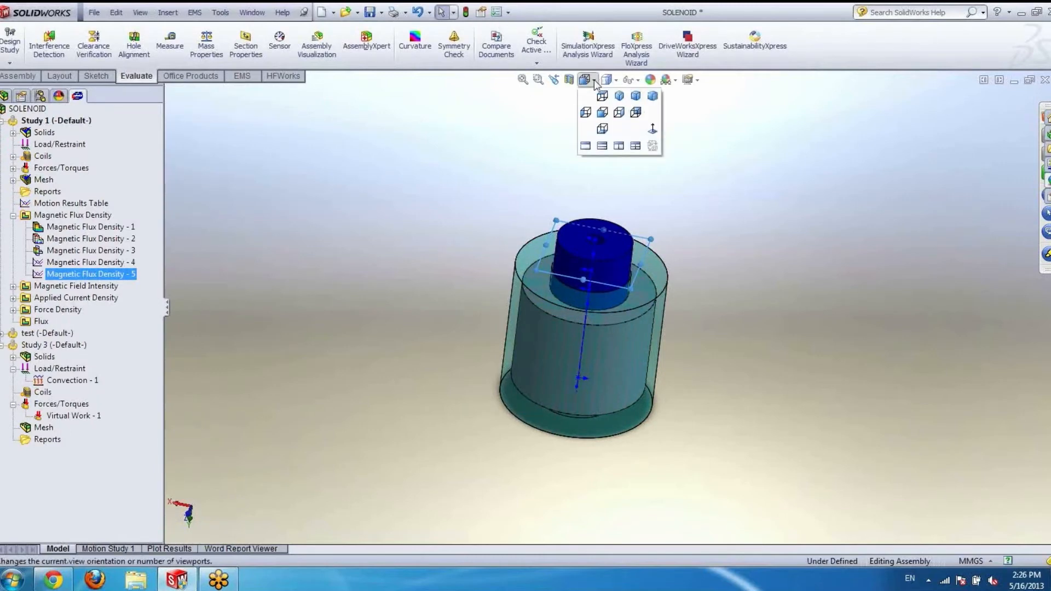
click(653, 129)
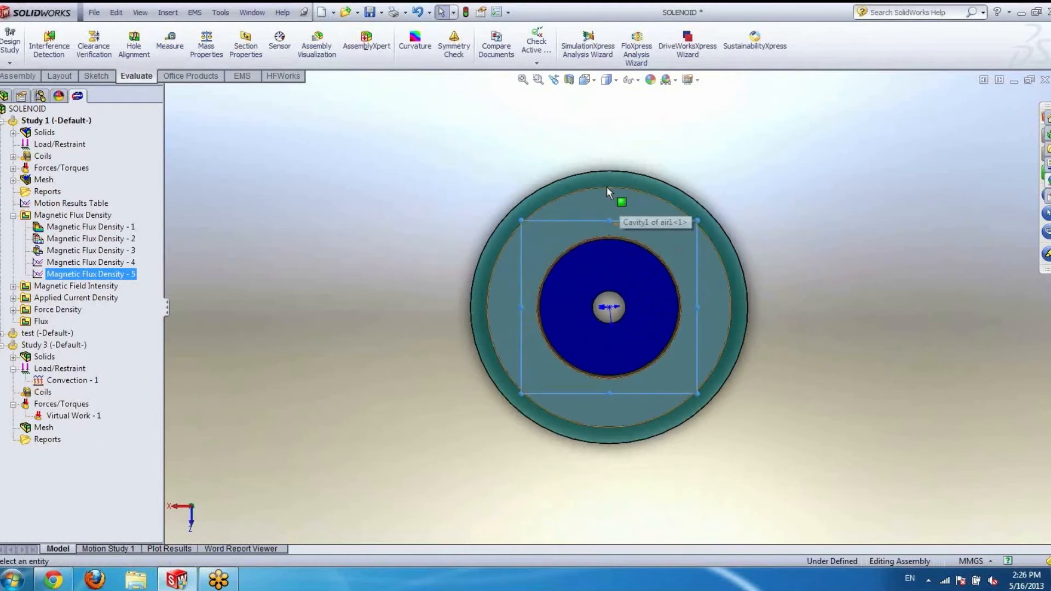
click(96, 76)
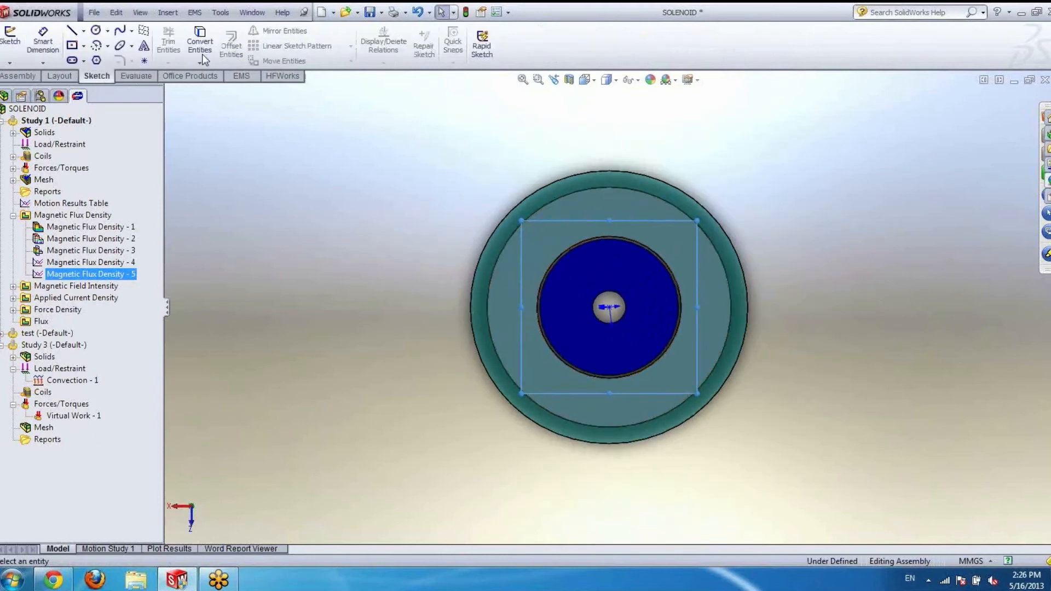
click(96, 30)
click(610, 308)
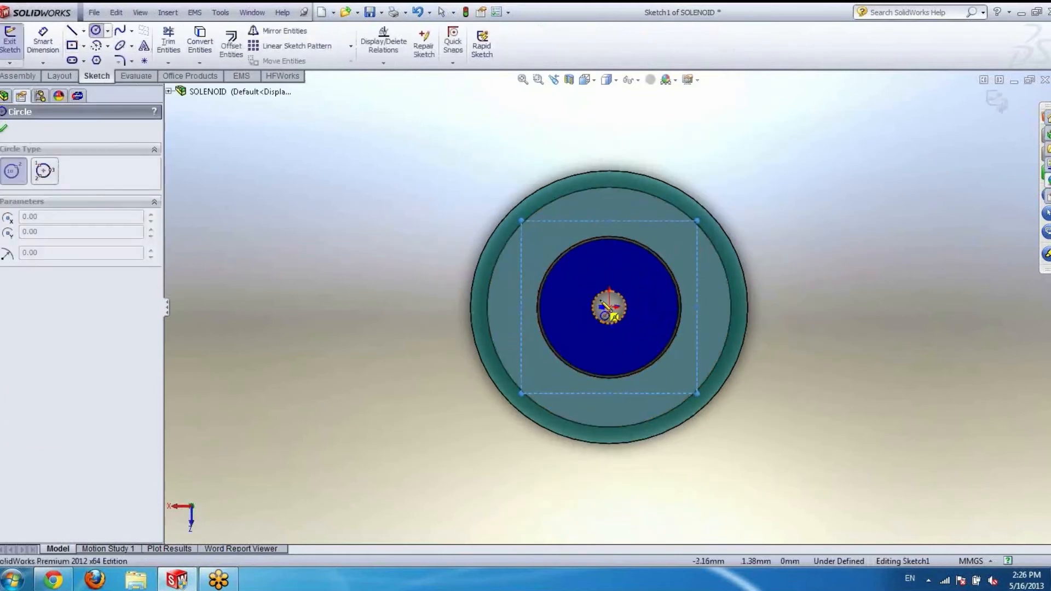
click(609, 307)
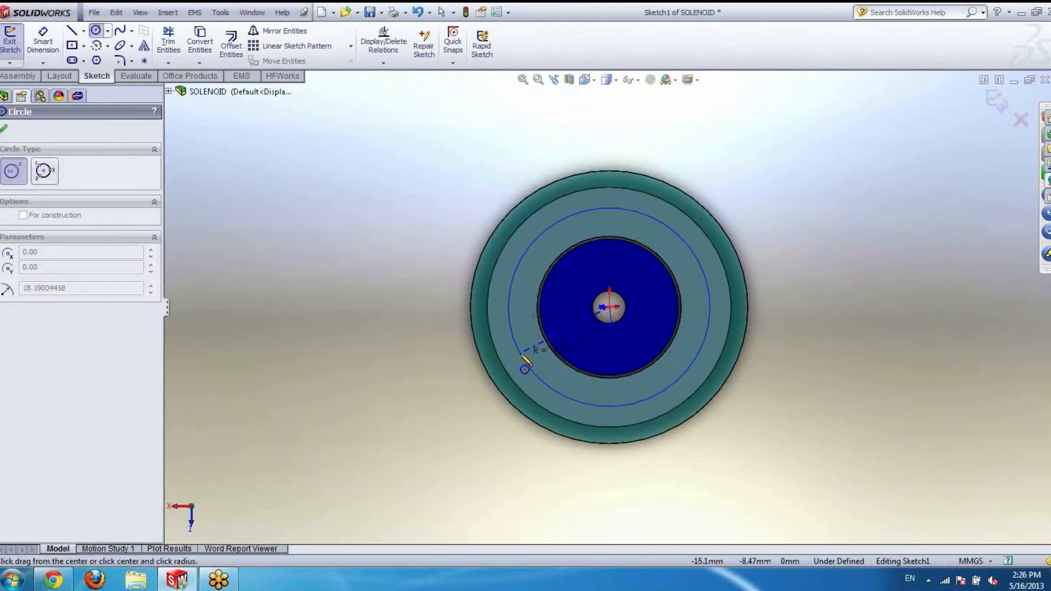
click(524, 363)
mouse_move(647, 444)
middle_down()
mouse_move(659, 276)
mouse_move(611, 186)
mouse_move(515, 213)
mouse_move(557, 278)
mouse_move(580, 375)
middle_up()
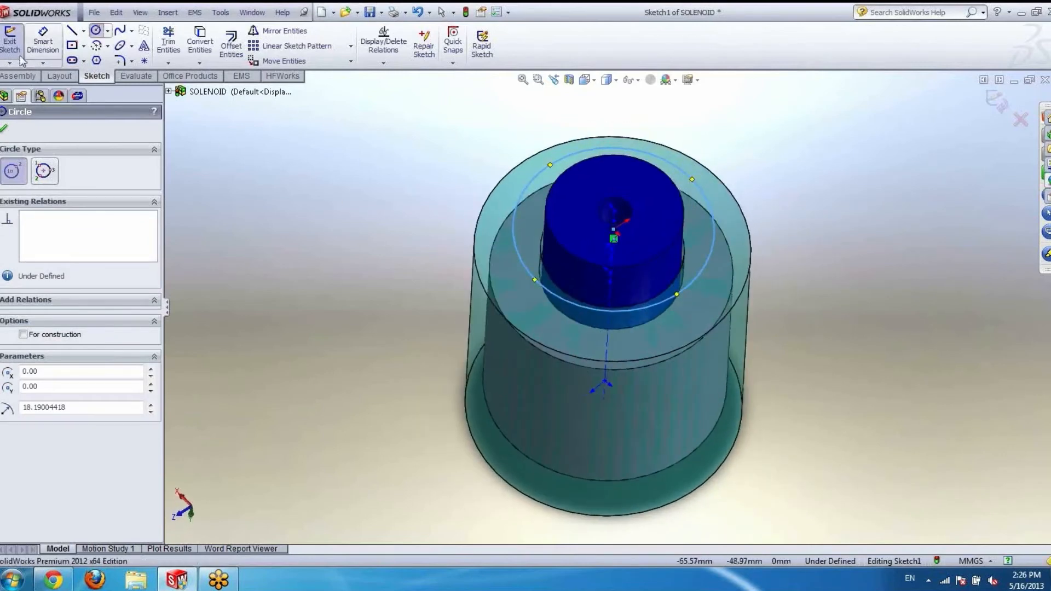
click(6, 49)
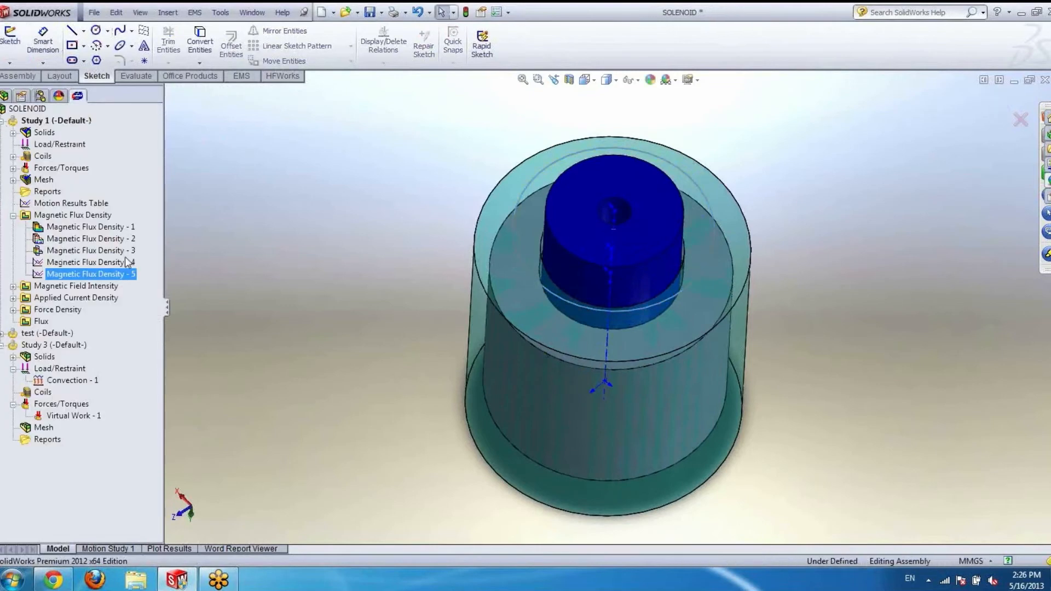
Step: Delete all the reference points from Point1 to Point100 from the assembly's feature tree
click(4, 95)
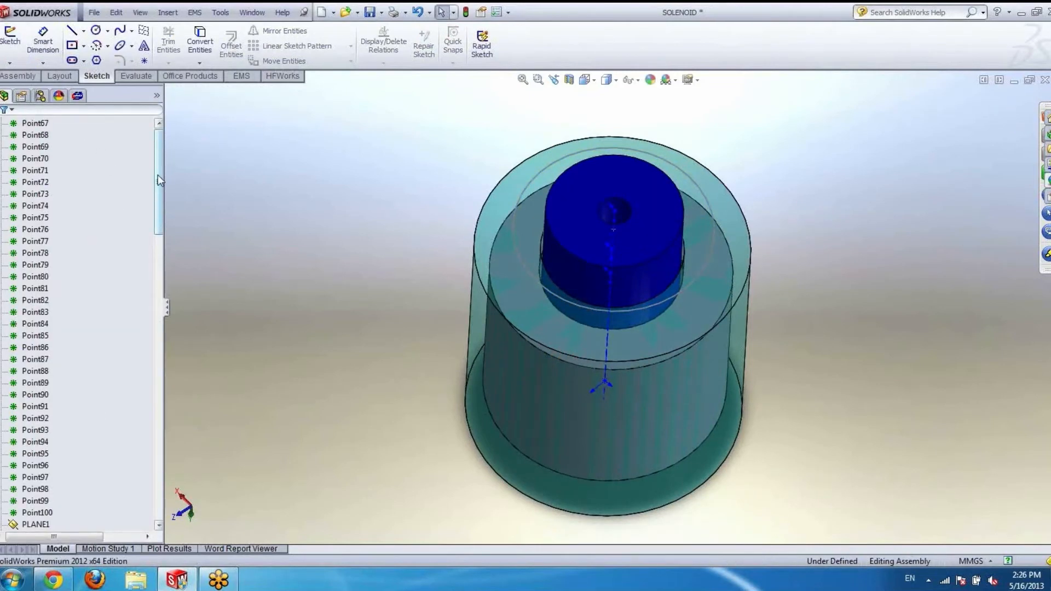
drag(158, 175, 160, 166)
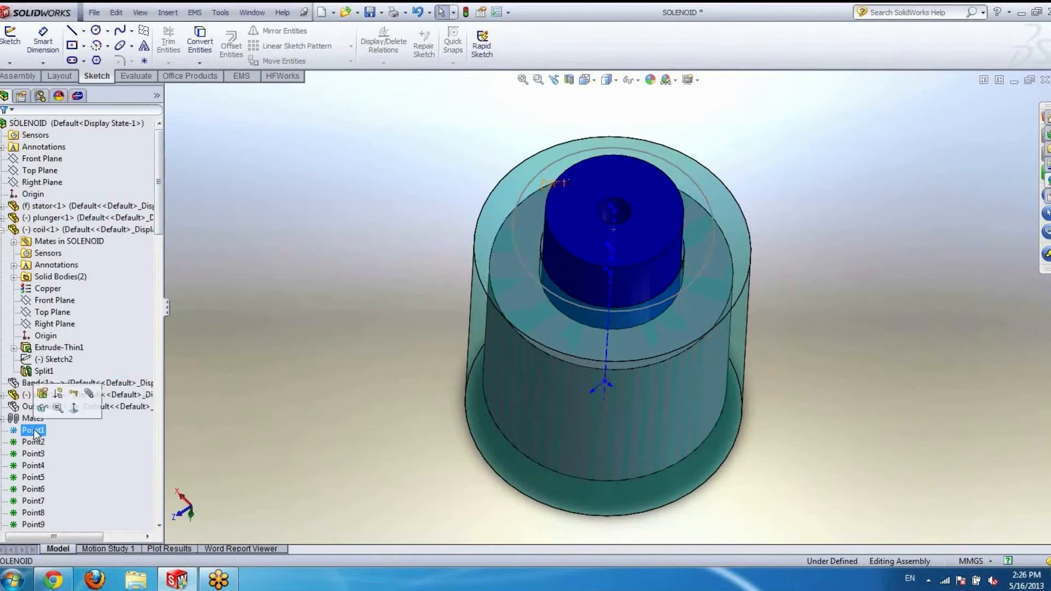
drag(159, 183, 157, 493)
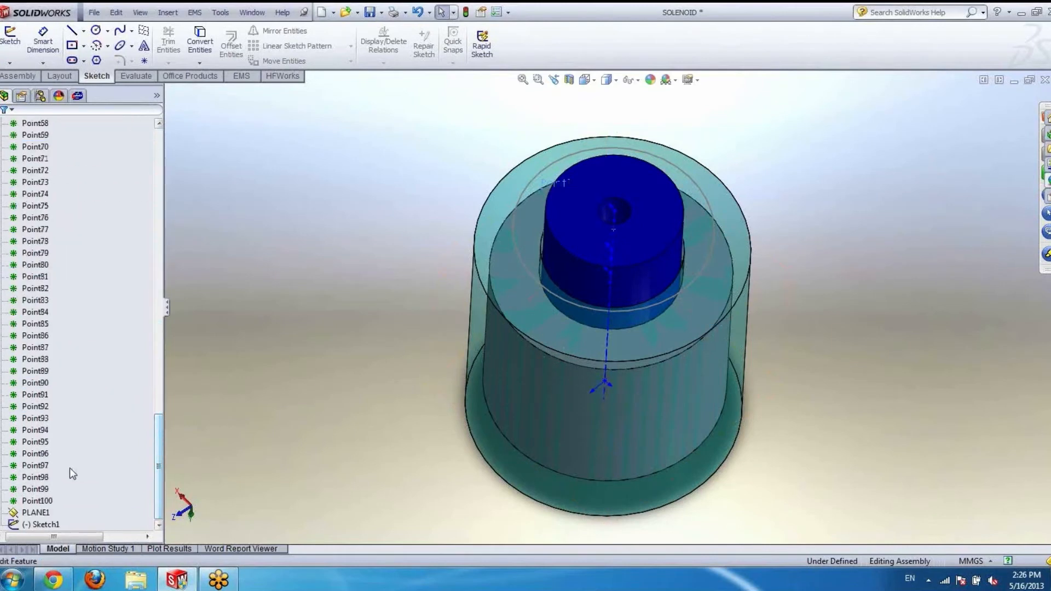
shift+click(35, 501)
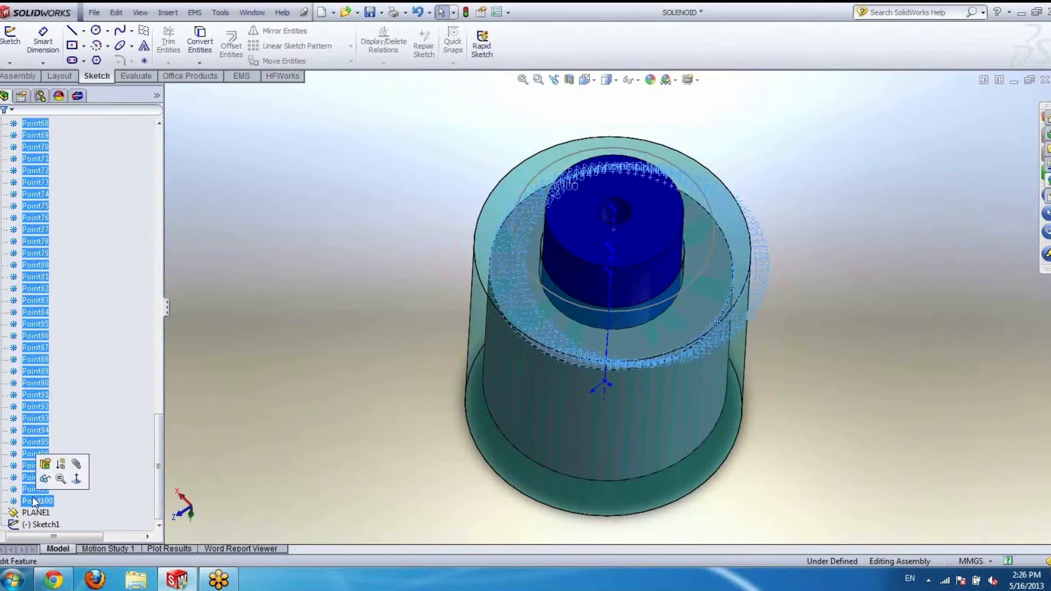
key(Delete)
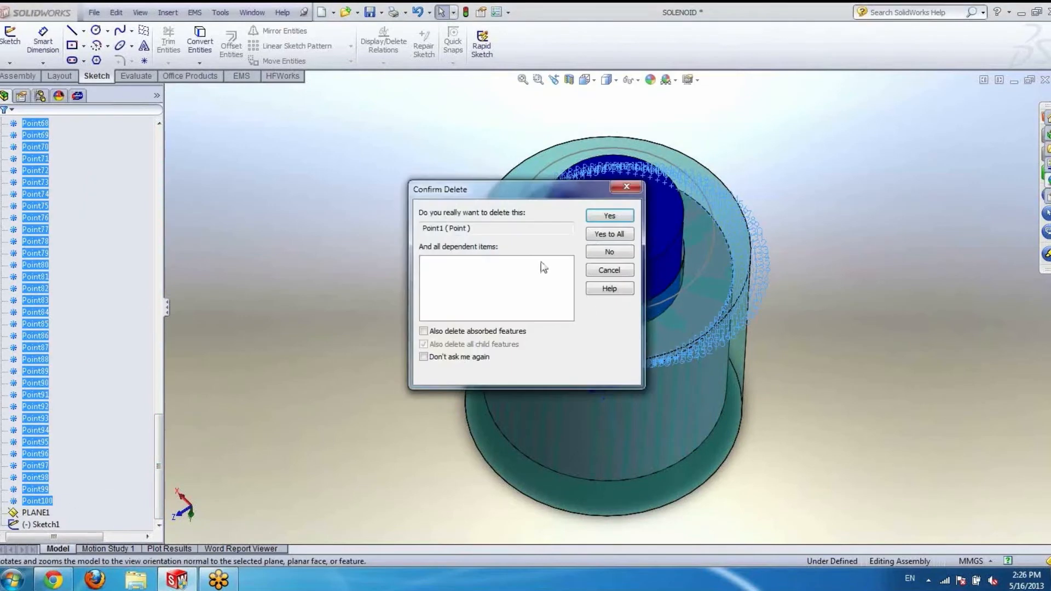
click(610, 234)
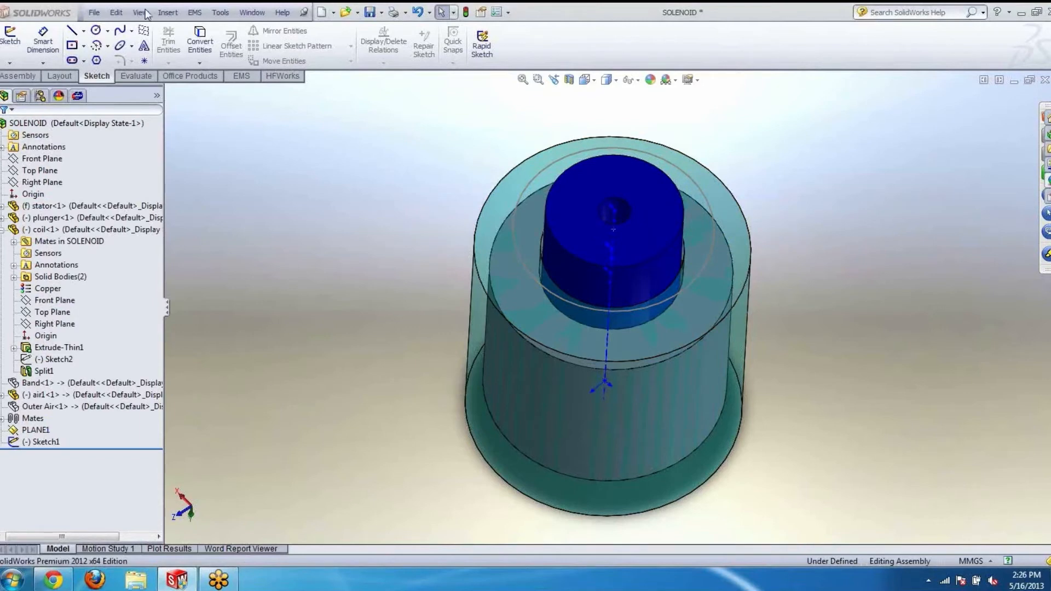
Step: Create 100 evenly distributed reference points along the sketched circle around the plunger
click(167, 12)
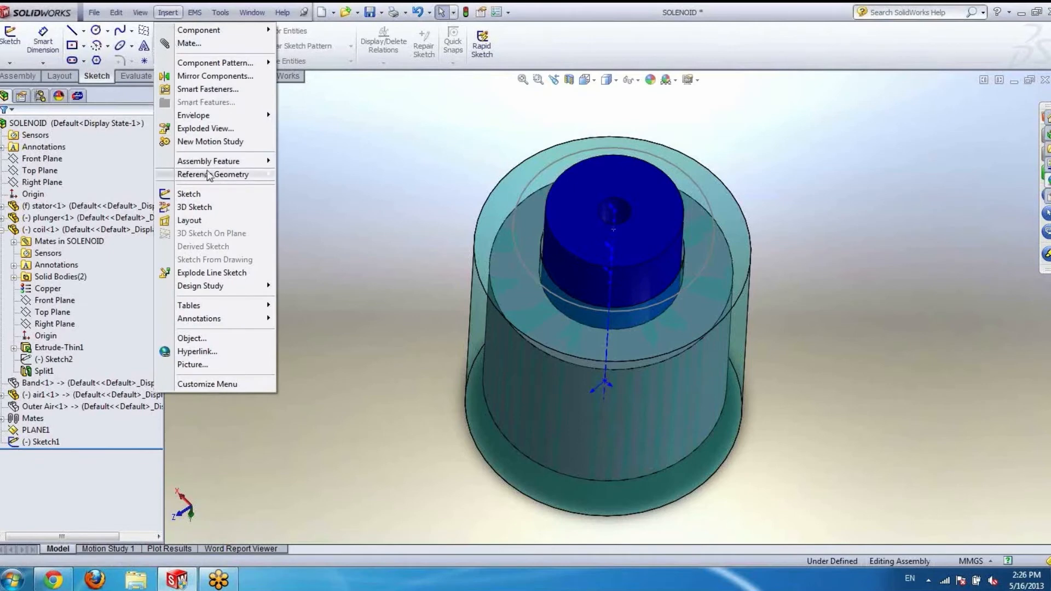
mouse_move(235, 175)
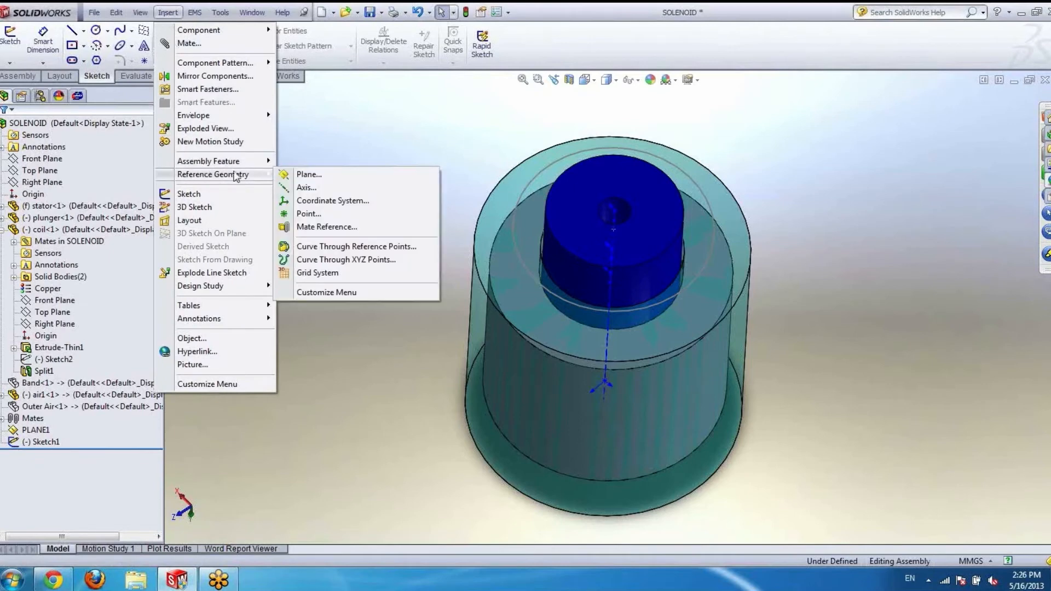
click(311, 213)
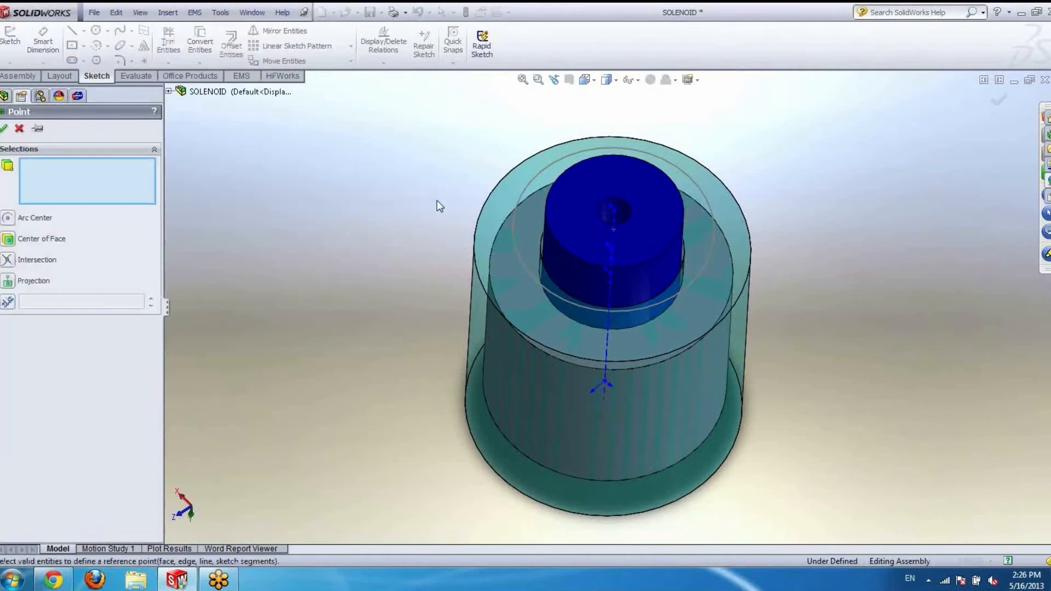
click(524, 192)
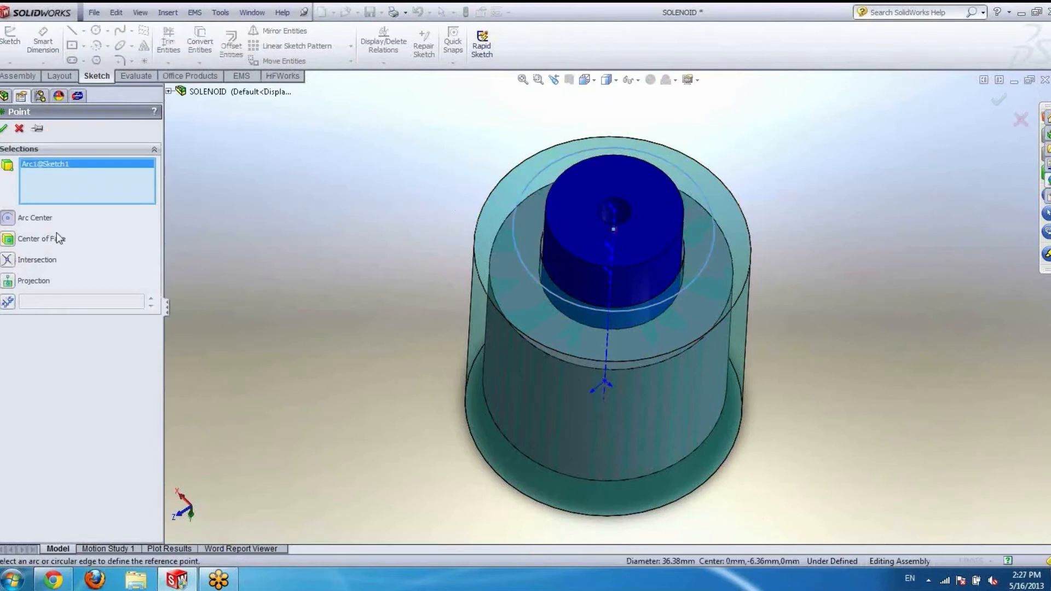
click(8, 301)
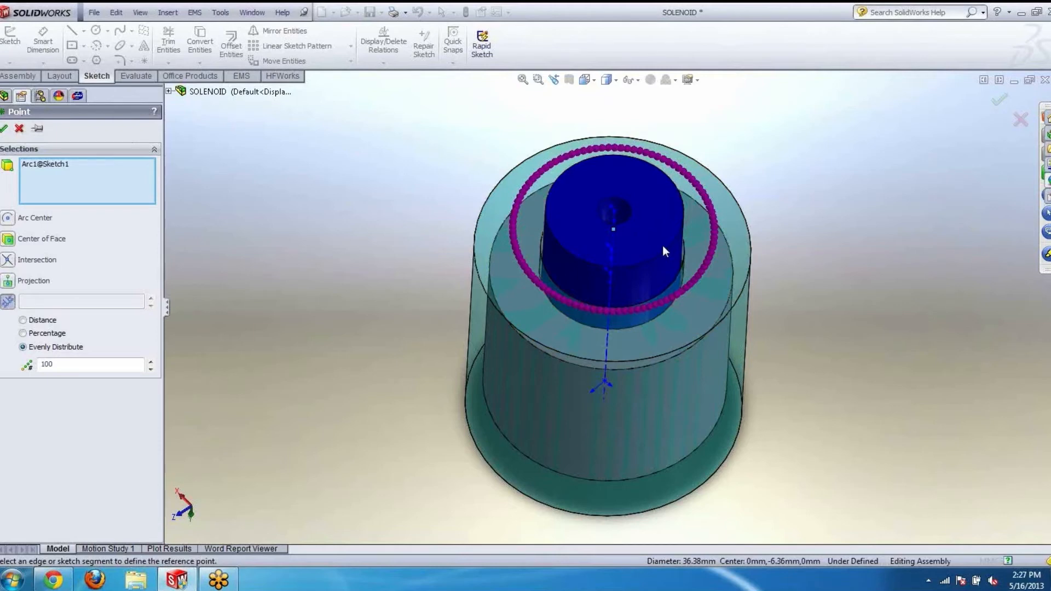
key(Return)
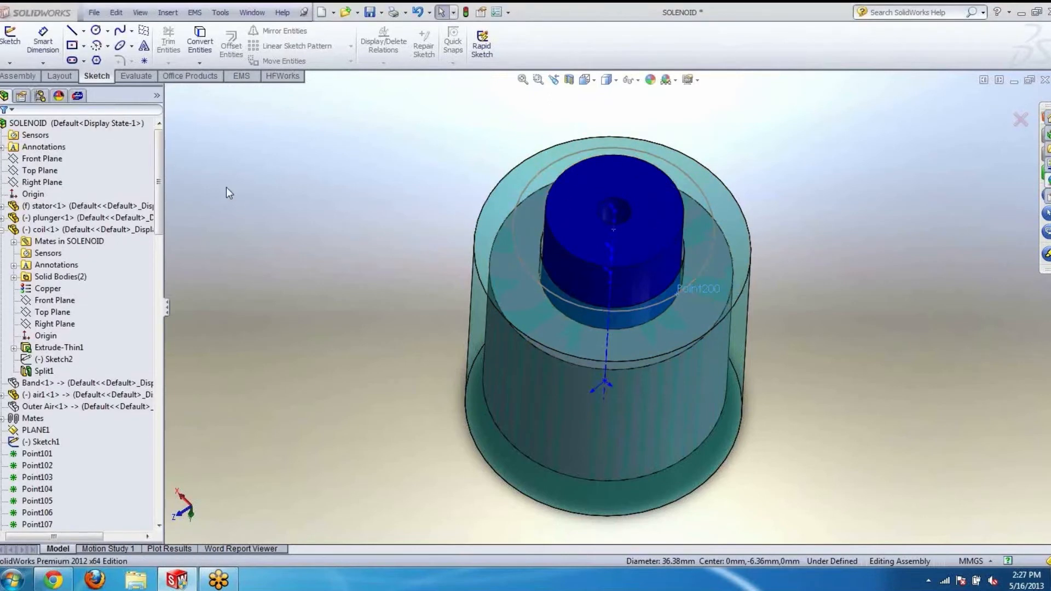
Step: Create another 2D magnetic flux density plot for Study 1 from the imported reference points of the sketched circle
click(77, 95)
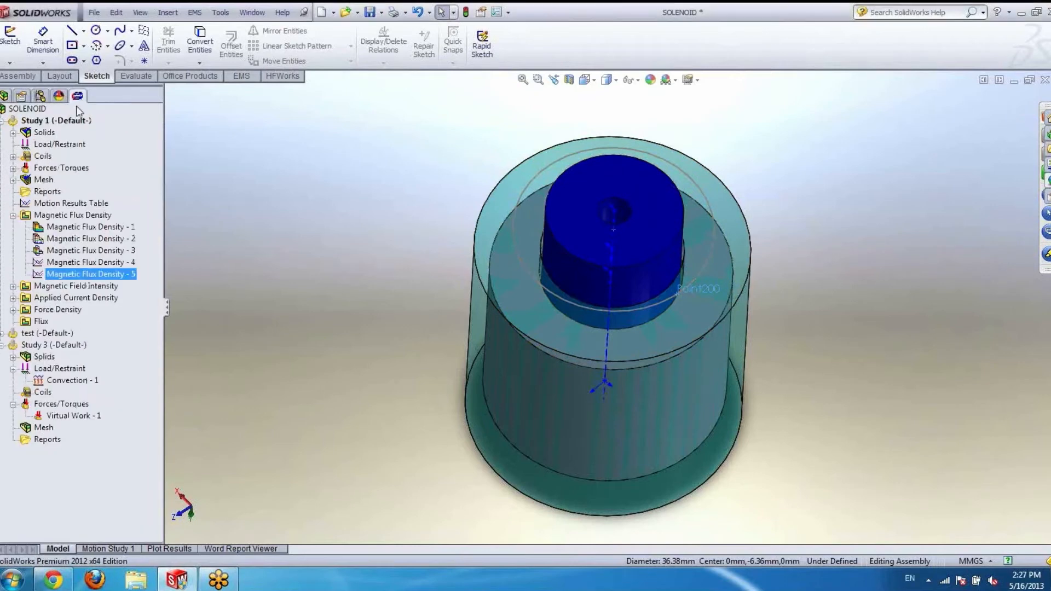
right_click(68, 219)
click(82, 239)
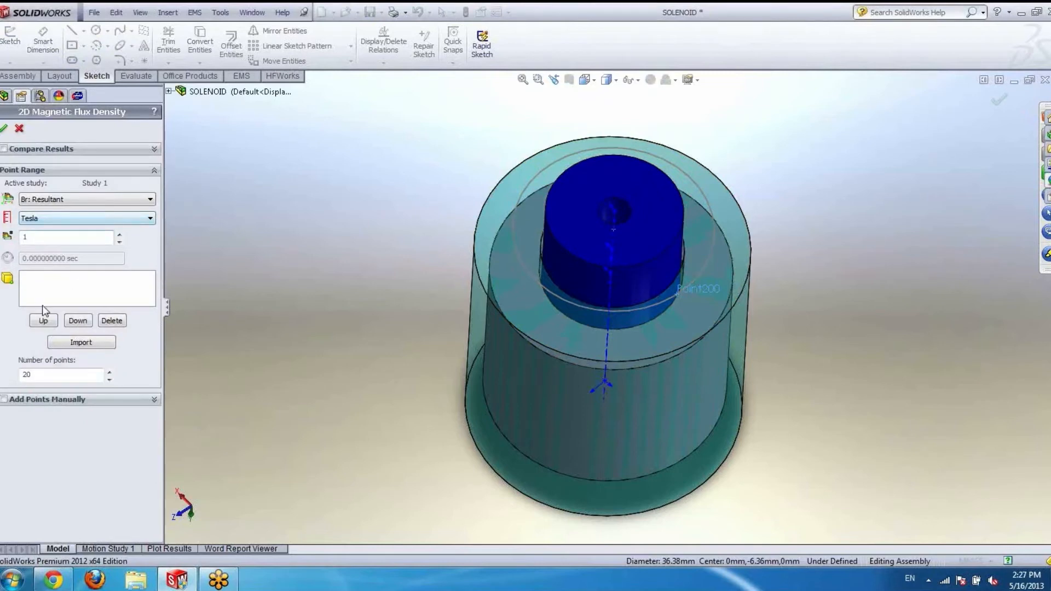
click(80, 343)
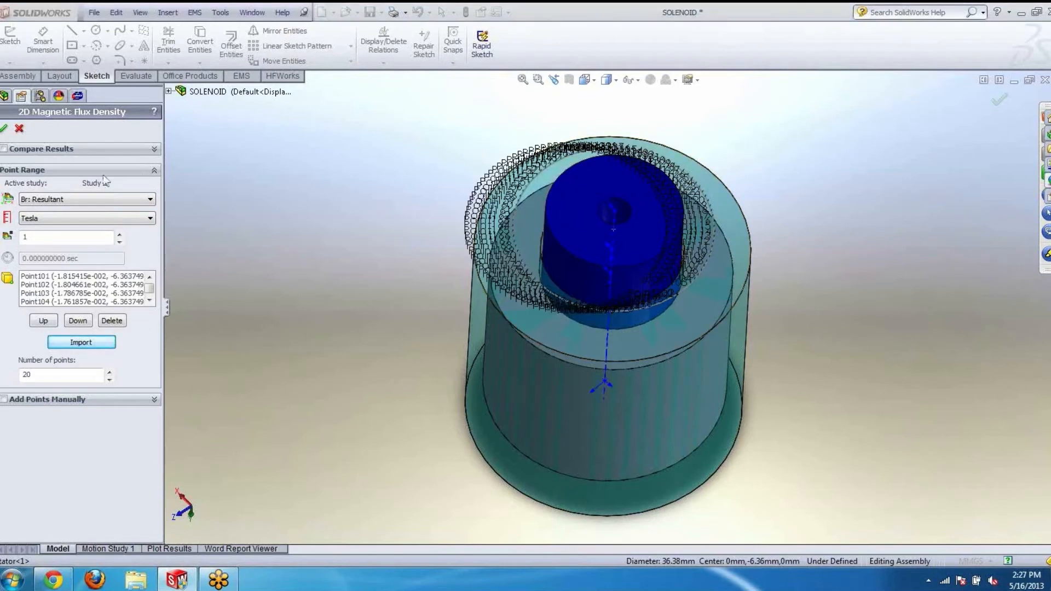
click(4, 130)
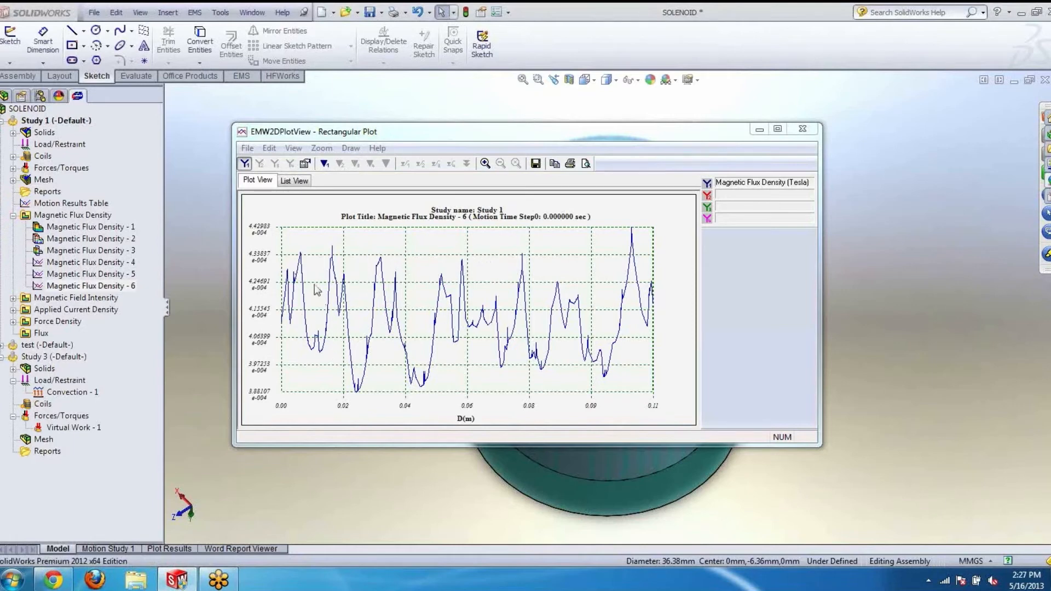
Step: Probe the flux density curve along the sketched circle and switch to its list of values
click(323, 164)
mouse_move(282, 323)
mouse_down()
mouse_move(354, 352)
mouse_move(394, 323)
mouse_move(452, 345)
mouse_move(510, 332)
mouse_move(561, 287)
mouse_move(584, 298)
mouse_up()
click(292, 182)
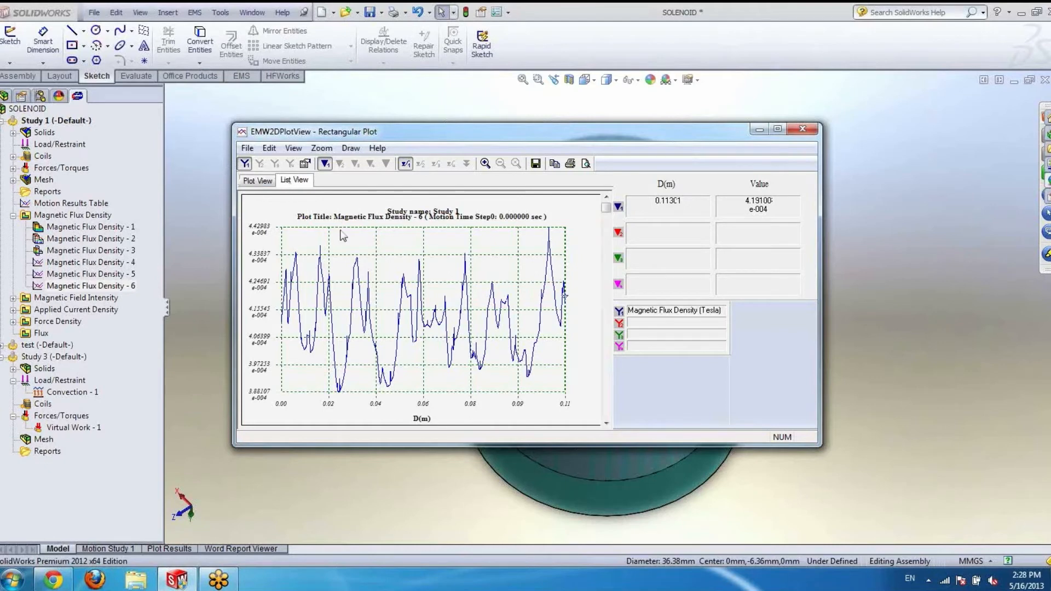
Step: Review the listed flux density values along the sketched circle and close the 2D plot window
mouse_move(811, 193)
mouse_down()
mouse_move(803, 419)
mouse_move(818, 272)
mouse_move(808, 196)
mouse_up()
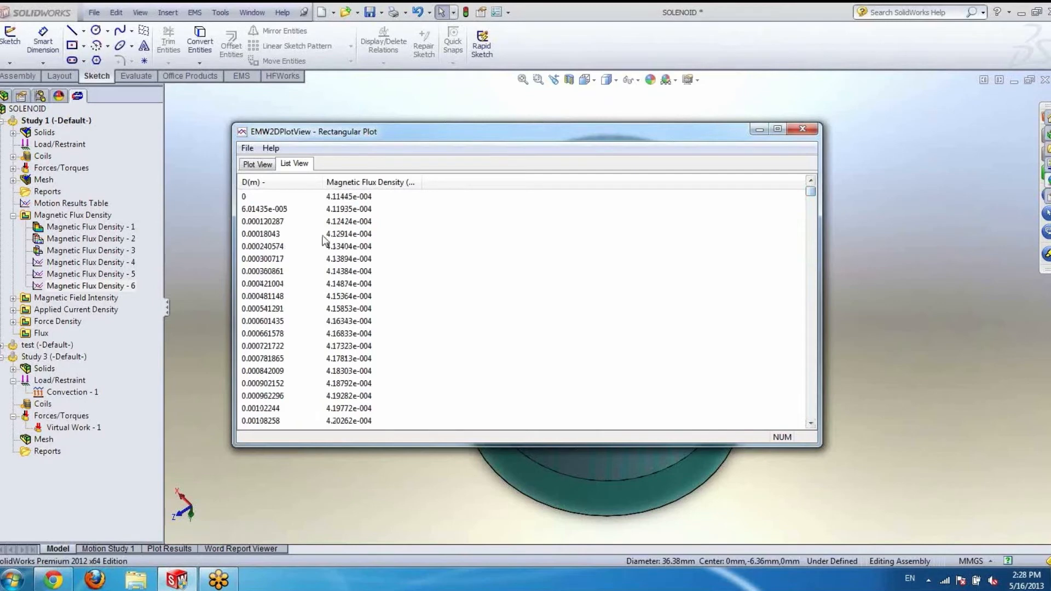
click(803, 129)
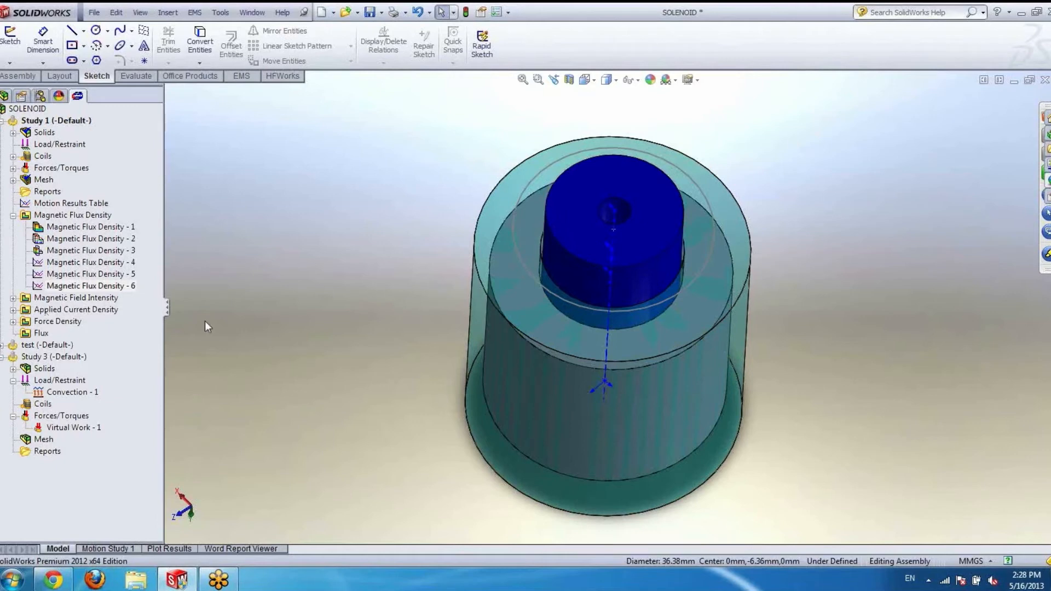
Step: Compute the magnetic flux in Wb through the plunger's top face at motion time step 1 and close the calculation
click(584, 195)
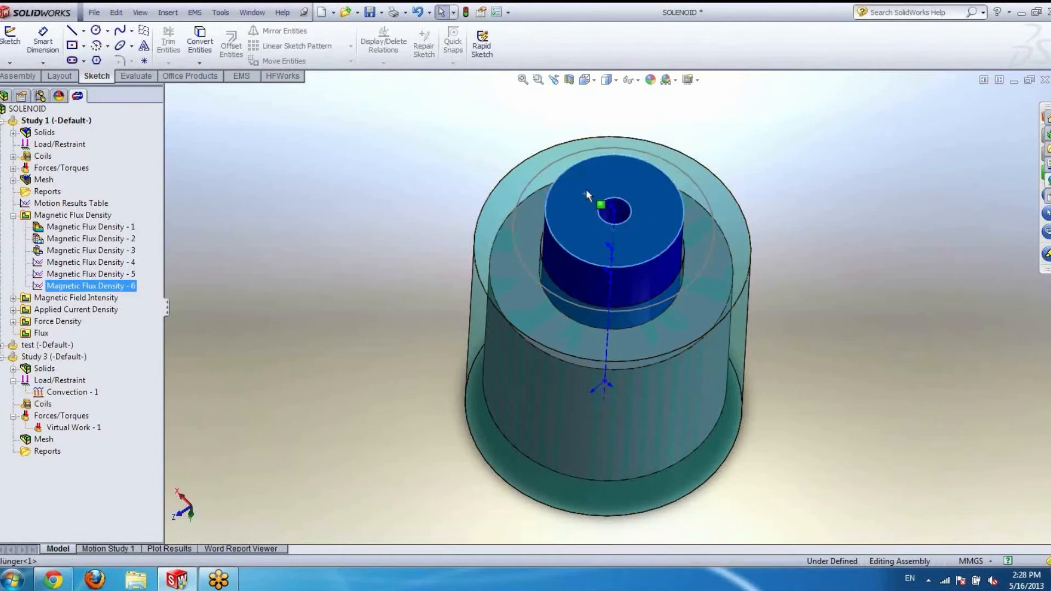
right_click(40, 333)
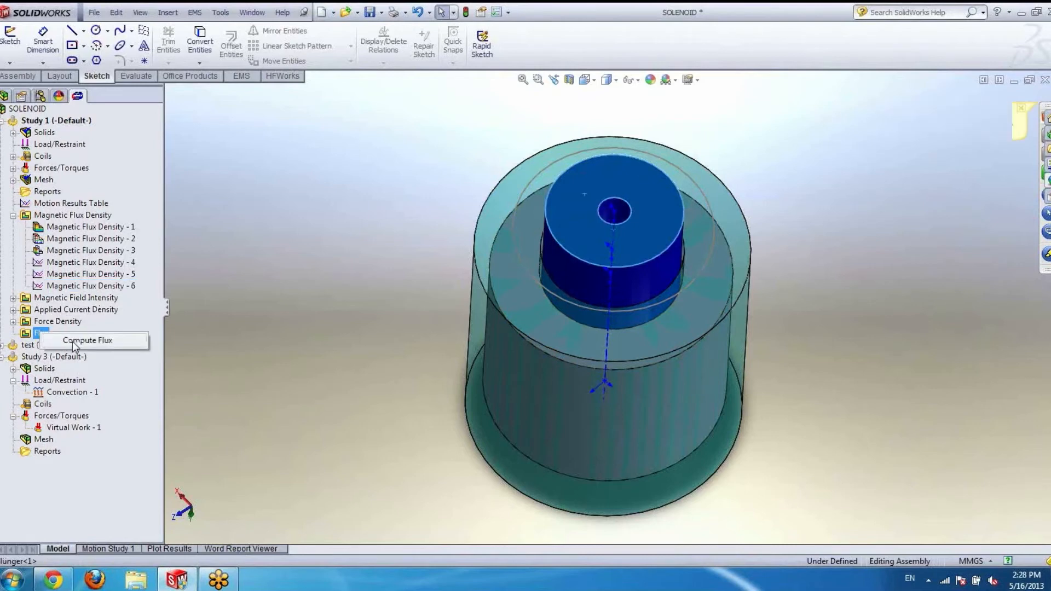
click(74, 342)
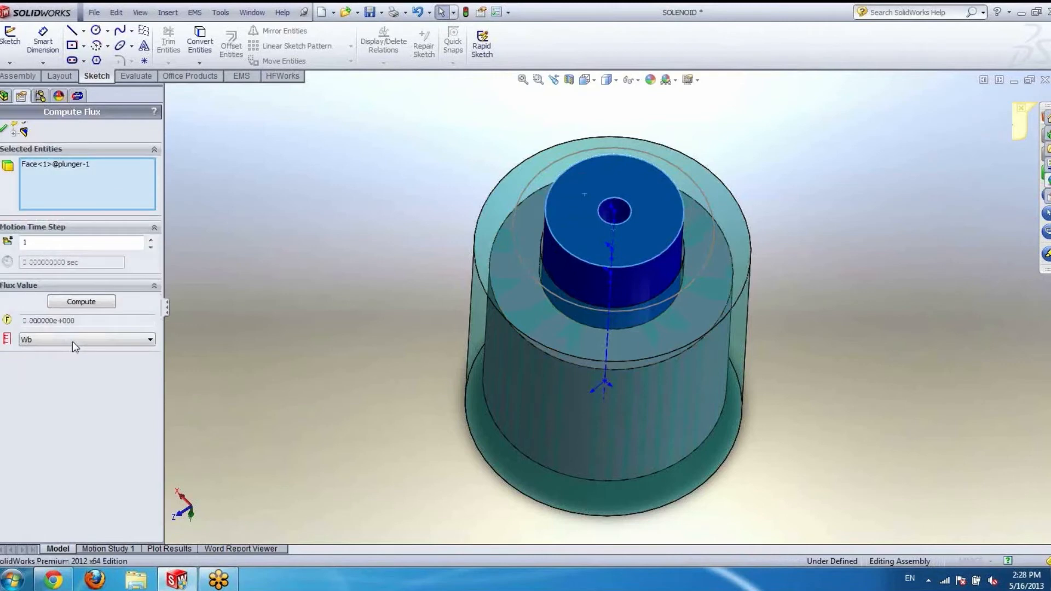
click(605, 176)
click(604, 176)
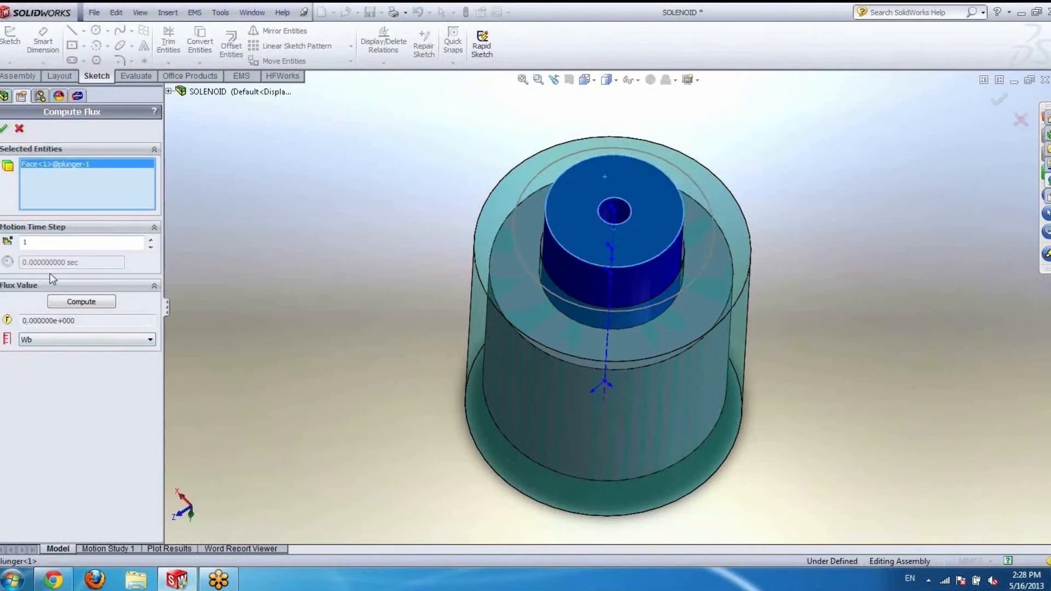
click(73, 304)
drag(86, 324, 7, 323)
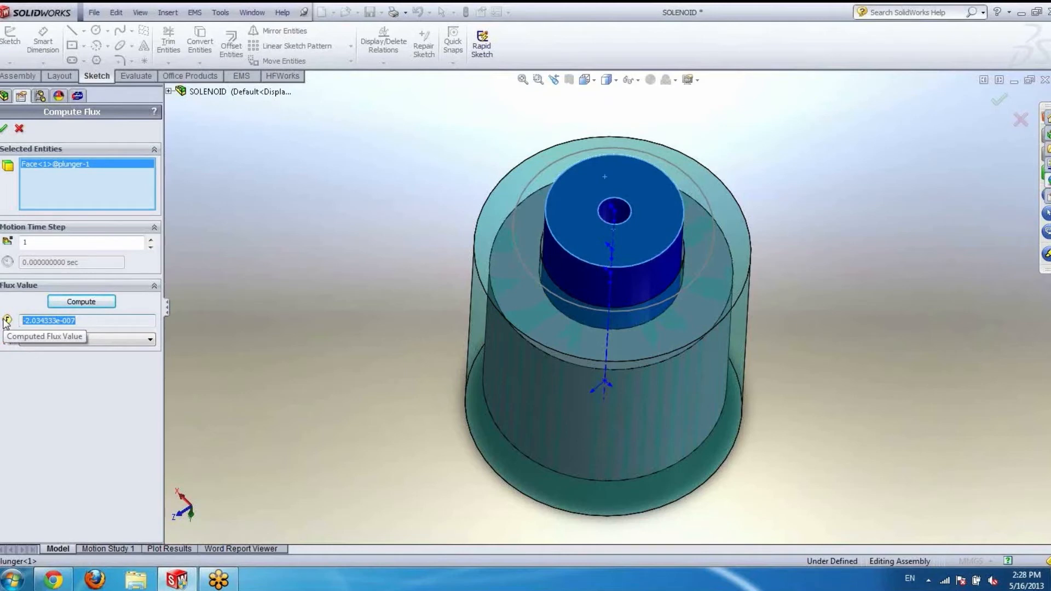
click(21, 130)
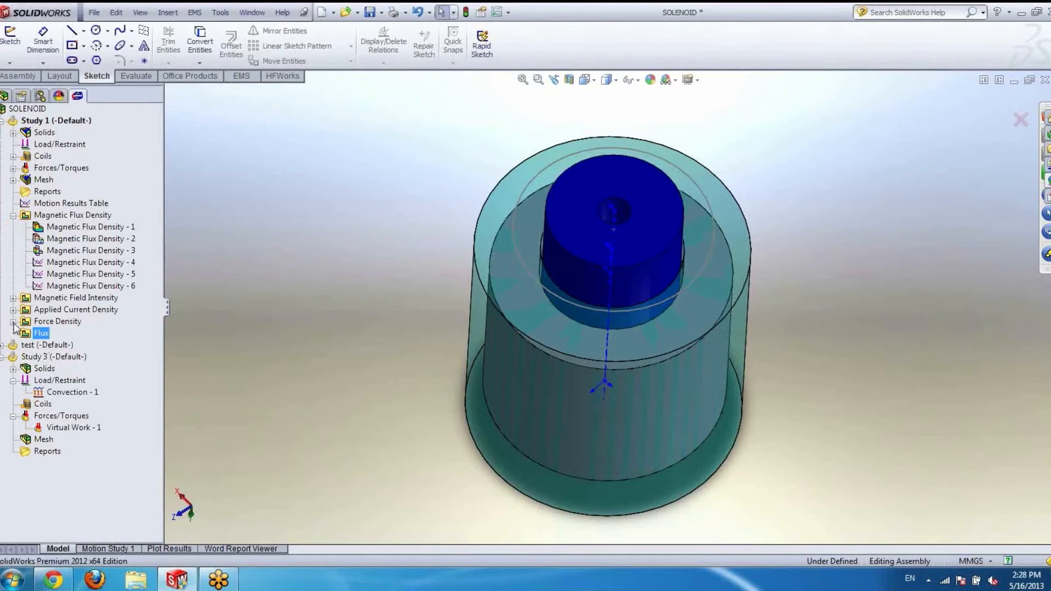
Step: Display Study 1's Force Density - 1 plot and apply a section clipping at 0 mm offset through the solenoid
click(13, 324)
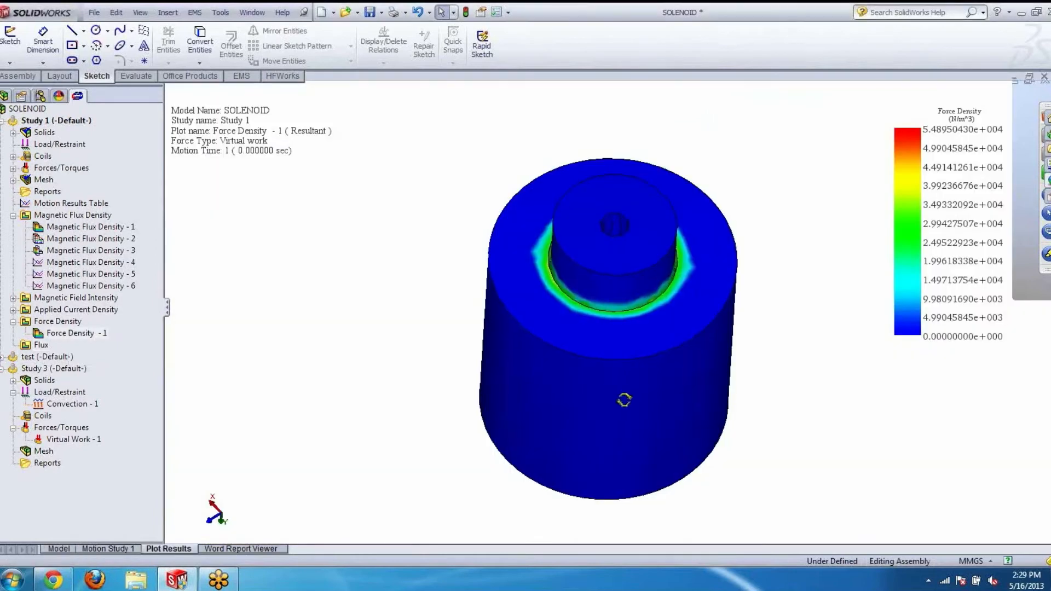
middle_drag(625, 400, 594, 383)
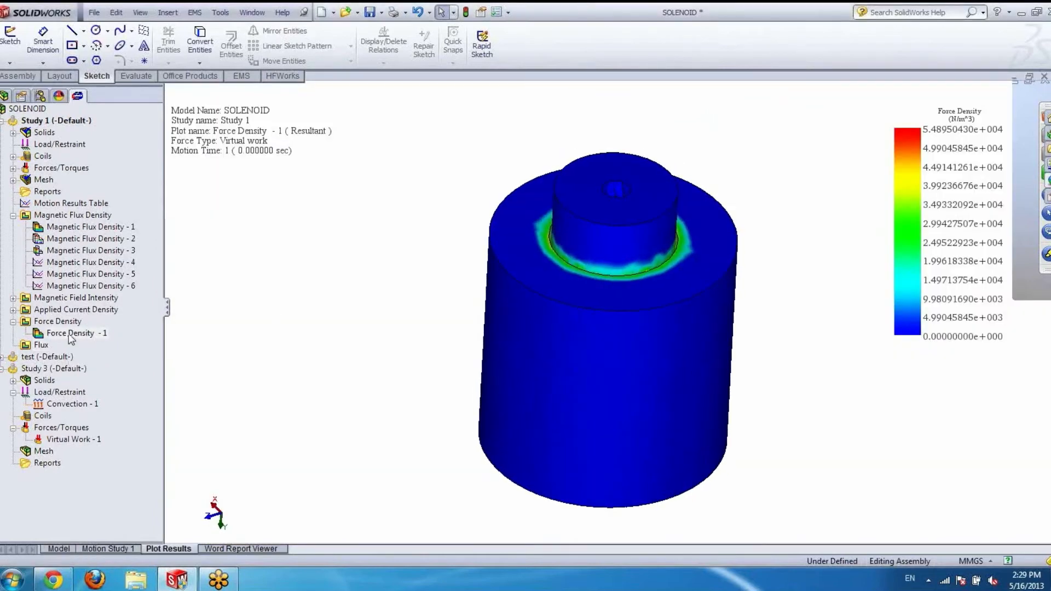
right_click(70, 336)
click(100, 386)
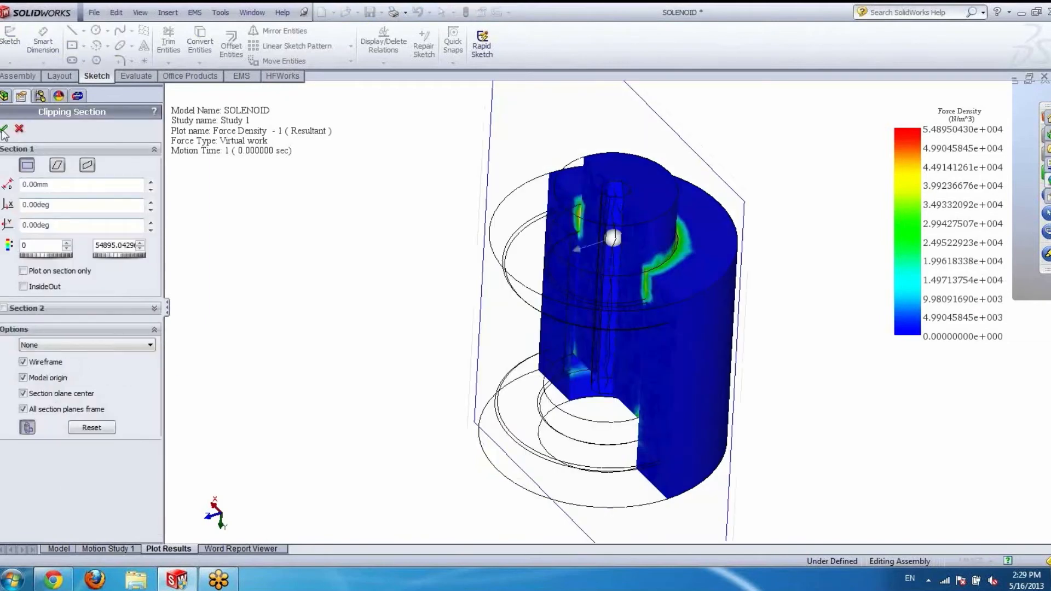
click(4, 130)
middle_drag(420, 336, 629, 288)
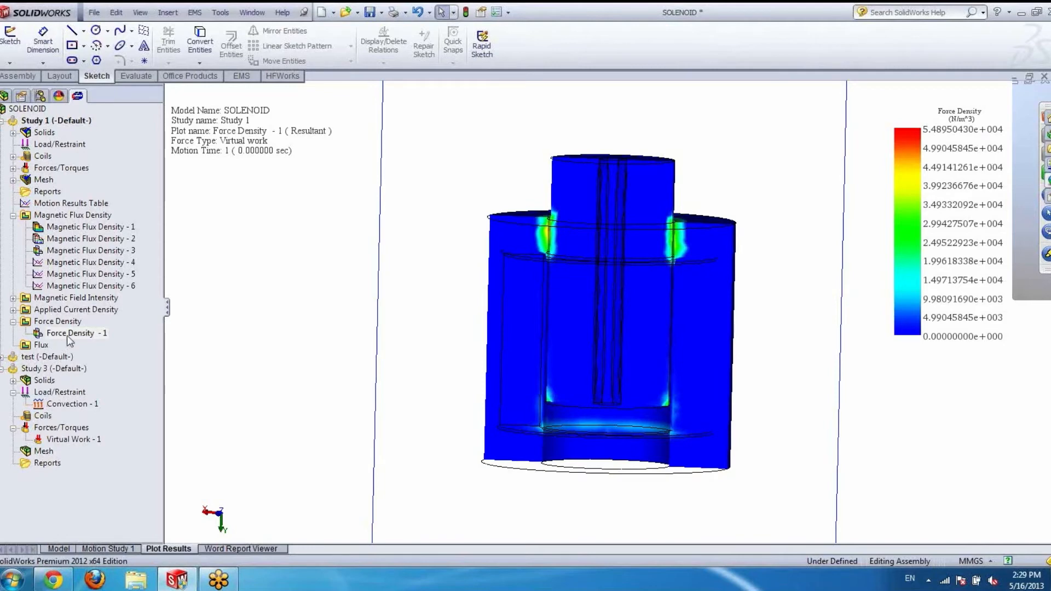
Step: Try a defined color chart maximum of about 1097.9 for the Force Density - 1 plot
right_click(68, 335)
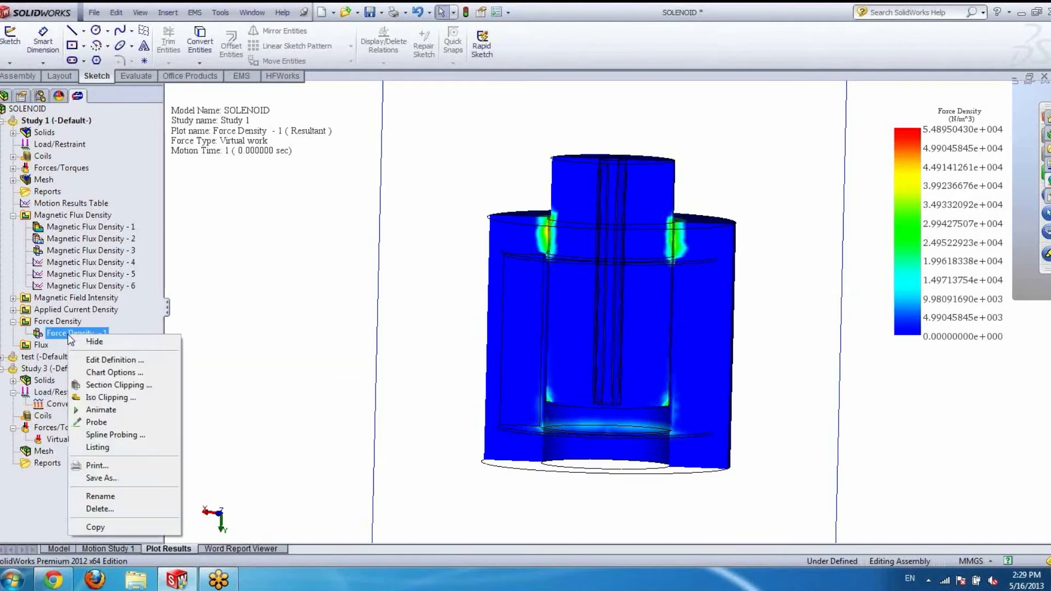
click(113, 372)
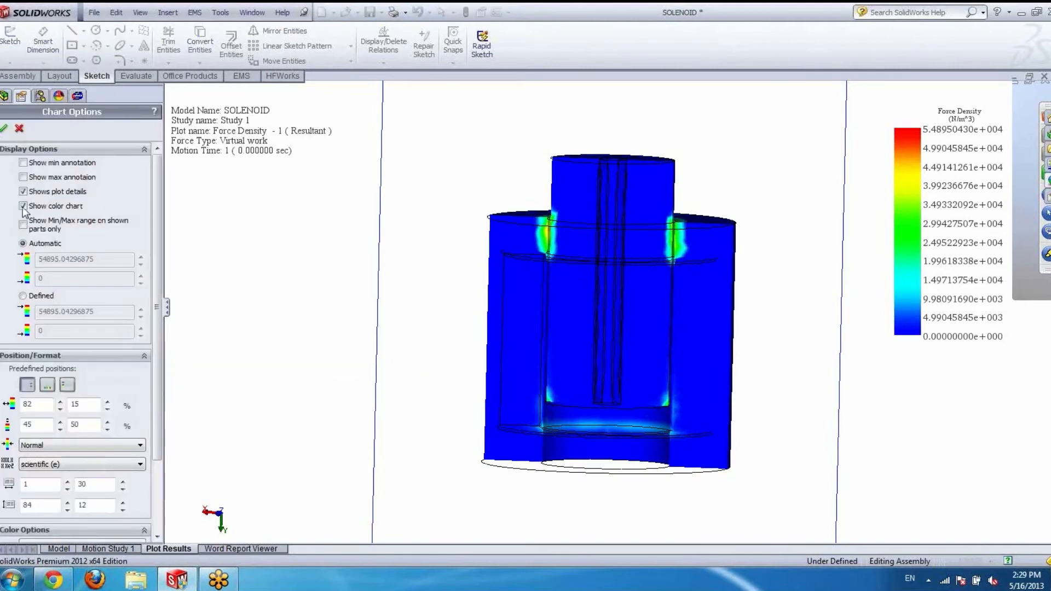
click(22, 295)
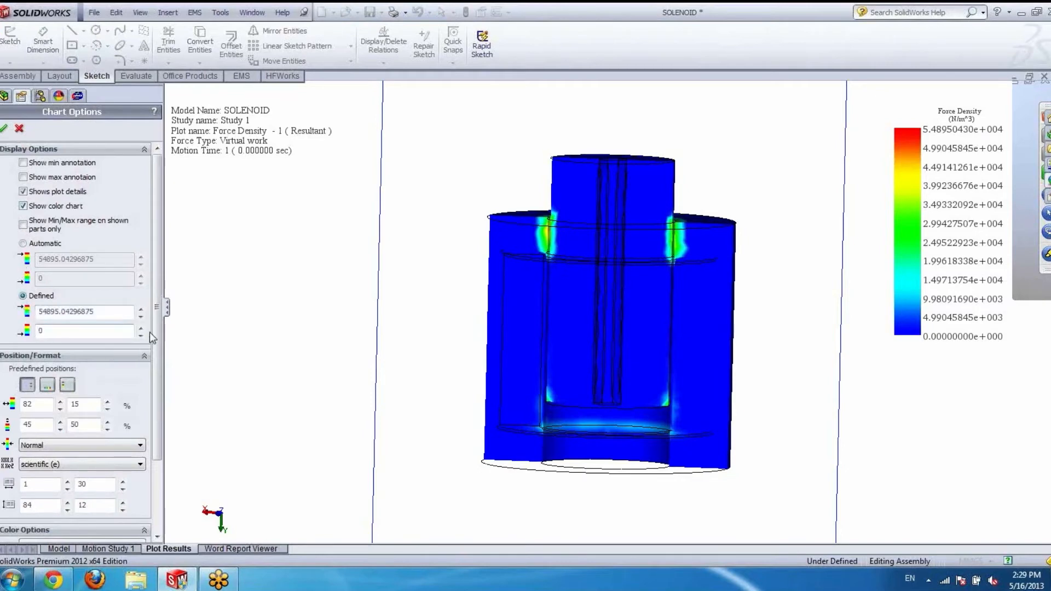
click(141, 317)
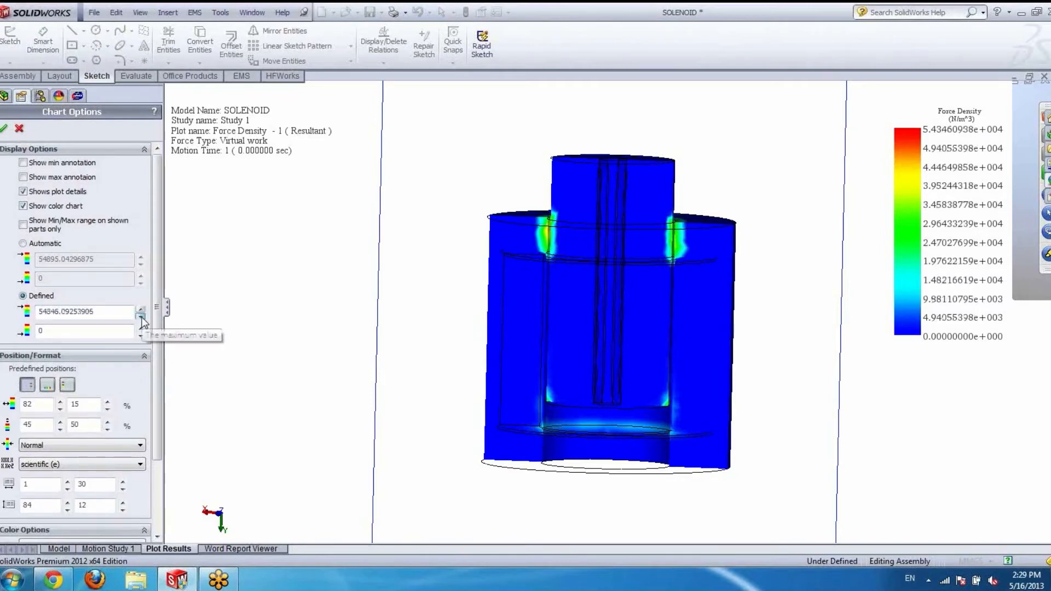
click(141, 317)
click(141, 317)
click(140, 317)
click(141, 317)
click(141, 317)
click(140, 318)
click(141, 317)
click(141, 317)
click(141, 317)
click(141, 318)
click(140, 317)
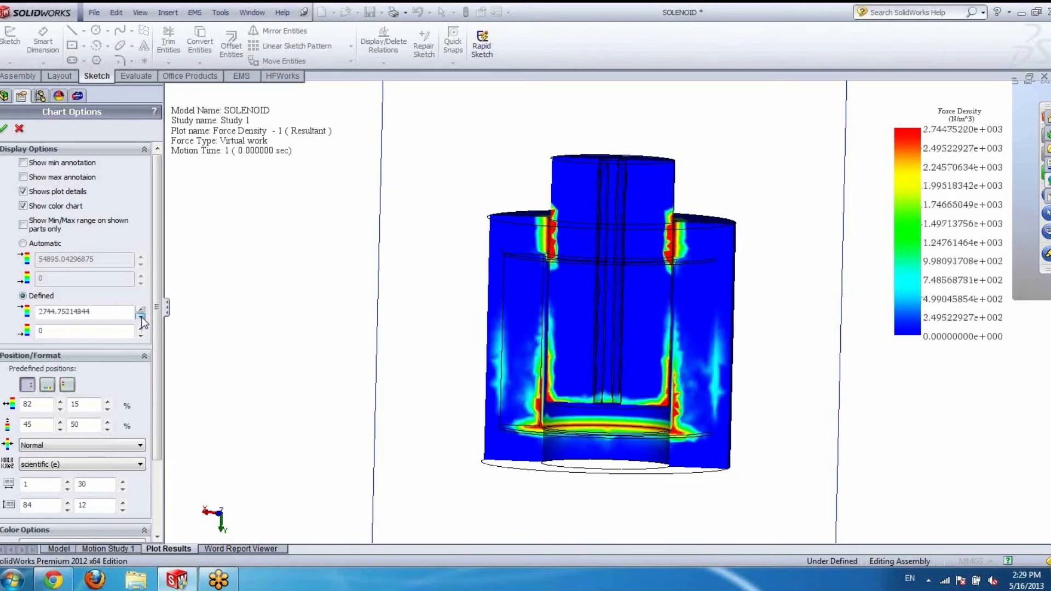
click(140, 317)
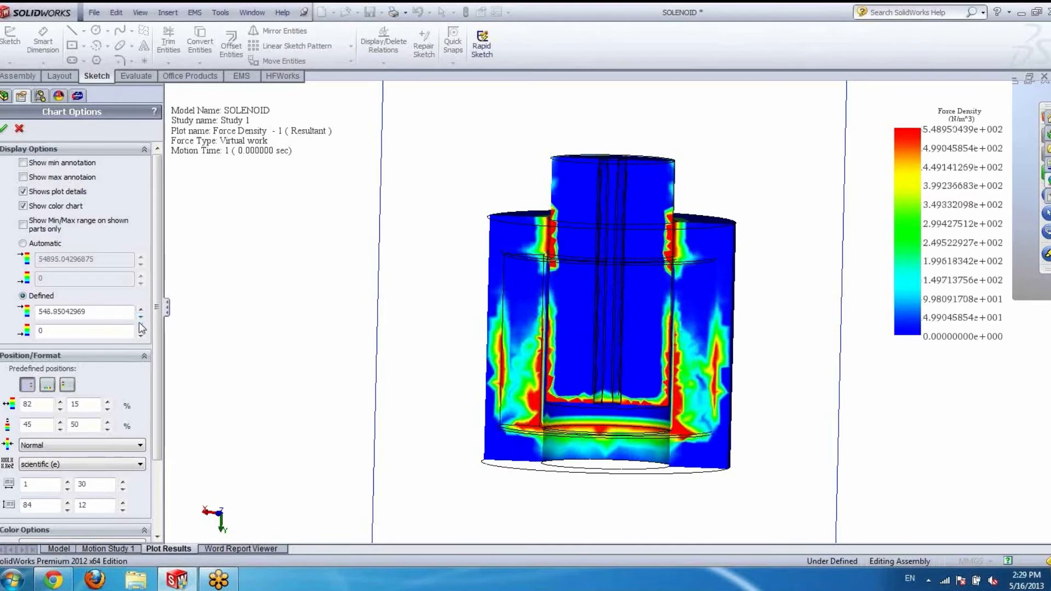
click(142, 310)
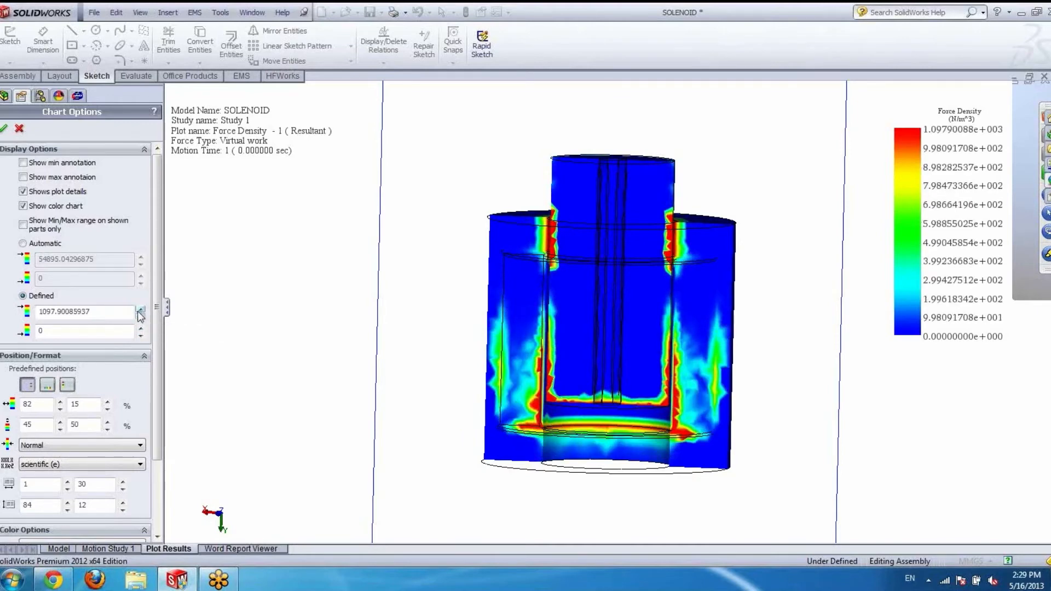
click(19, 130)
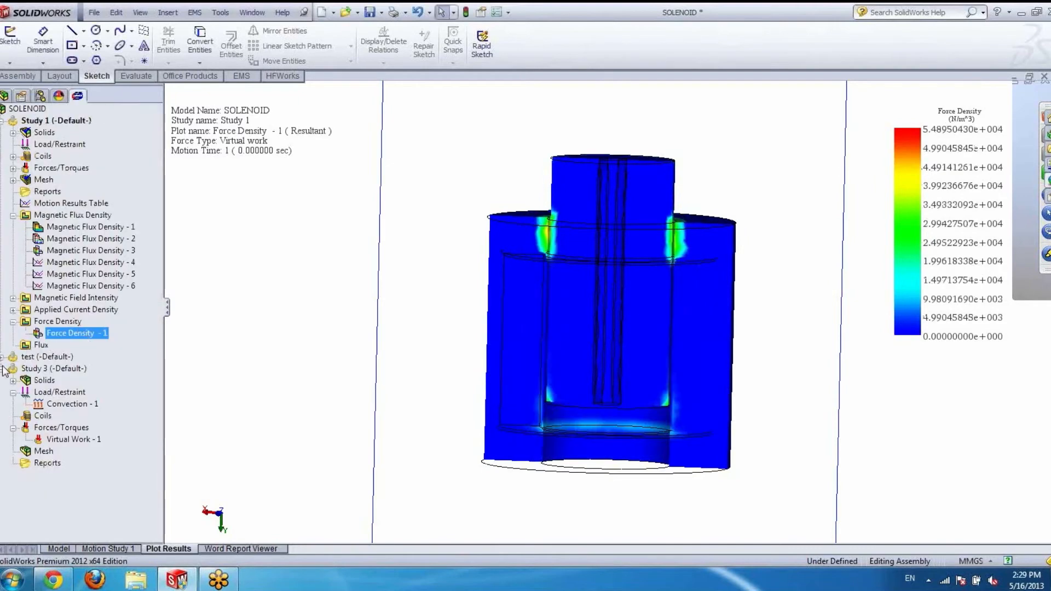
Step: Copy Study 1 into a new study named Study3 using the Default configuration and return to the model view
click(13, 216)
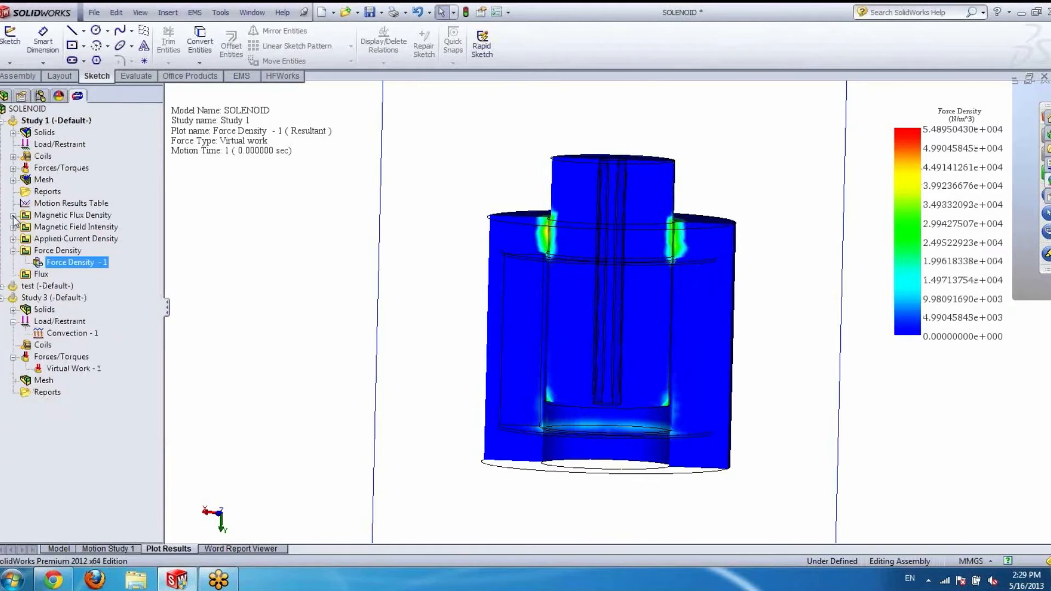
click(13, 251)
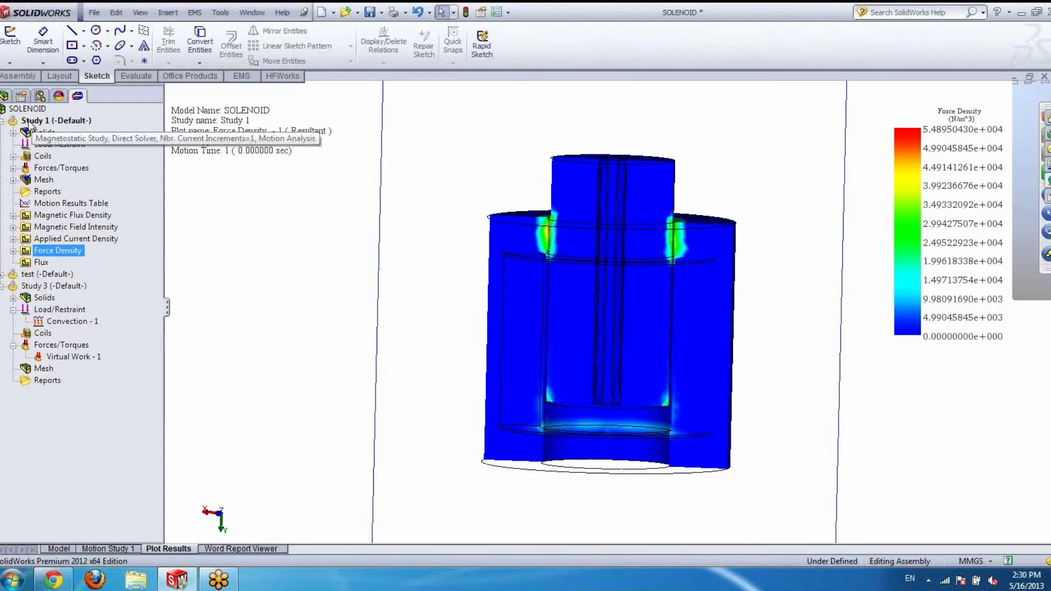
drag(28, 122, 29, 109)
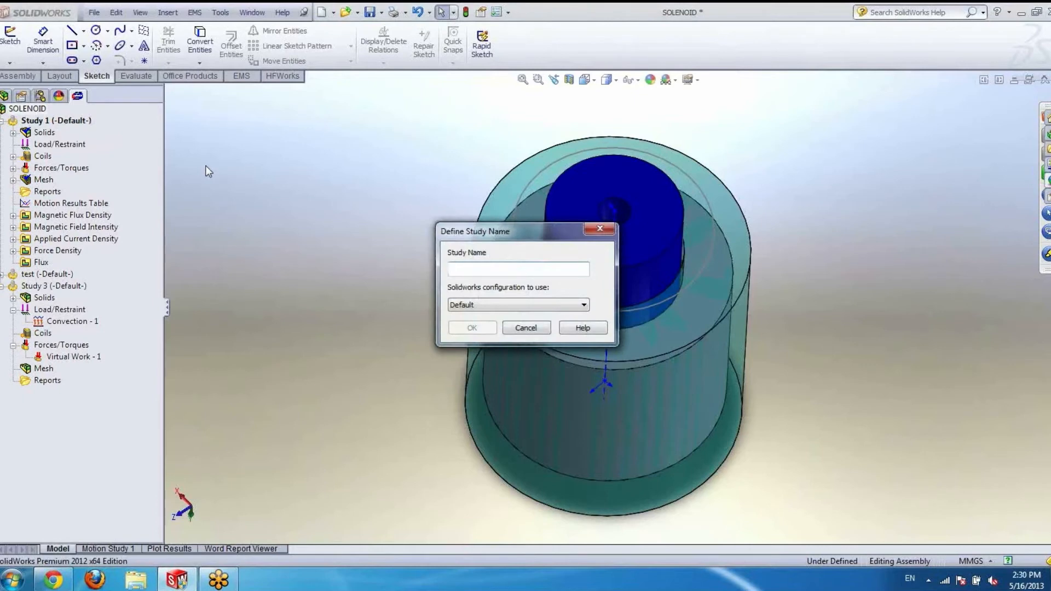
text(Study3)
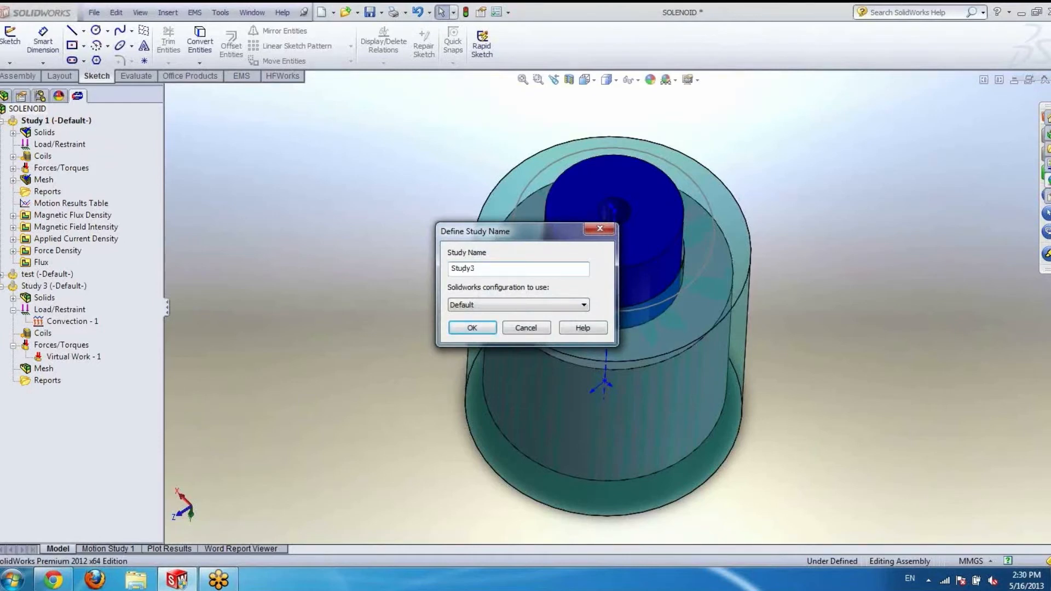
key(Return)
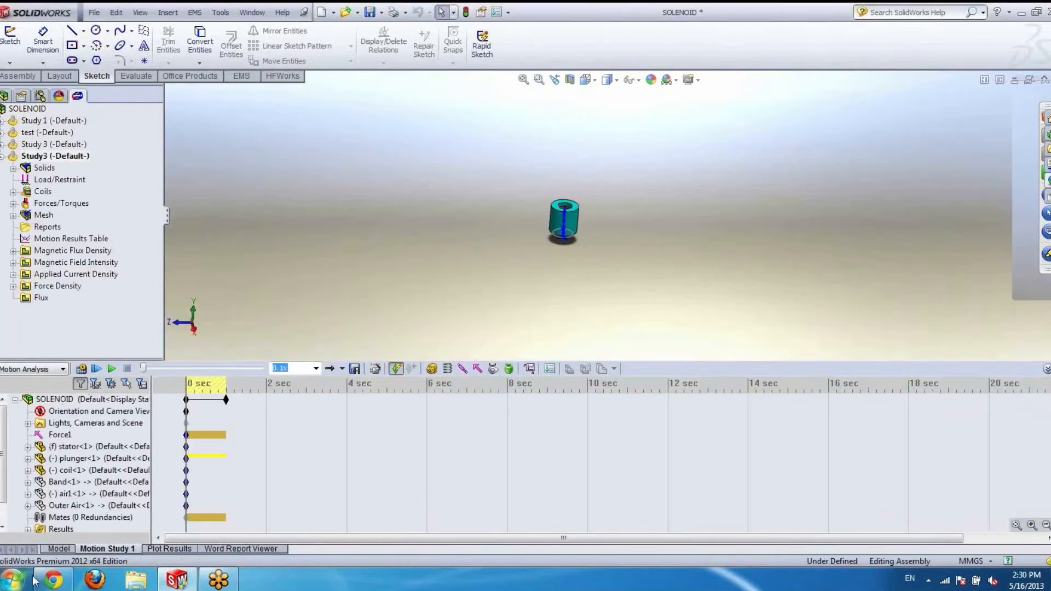
click(53, 550)
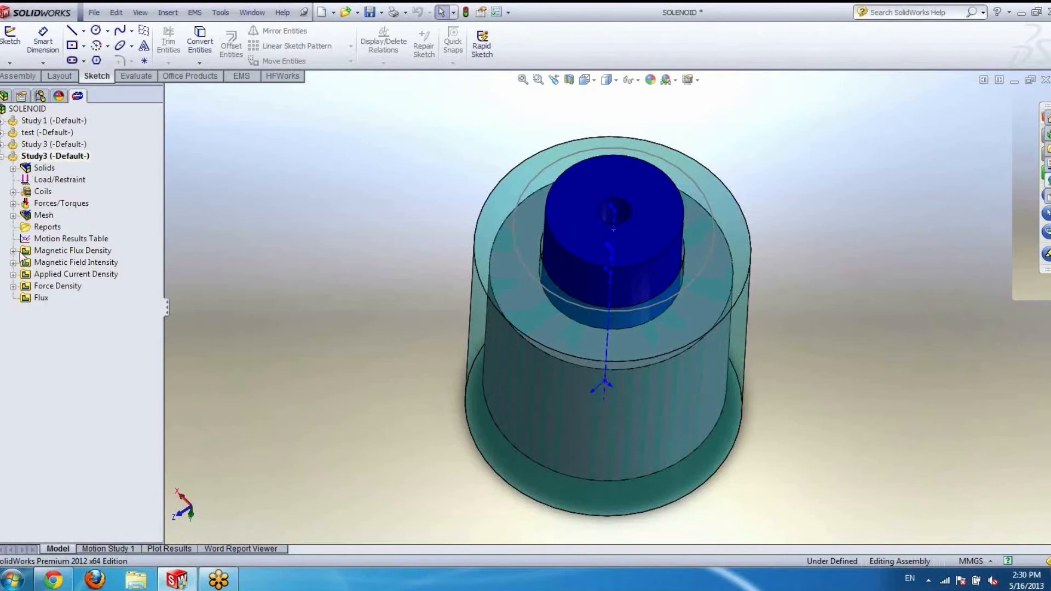
Step: Apply the ferromagnetic EMS material Iron to all bodies of the plunger in Study3
click(12, 169)
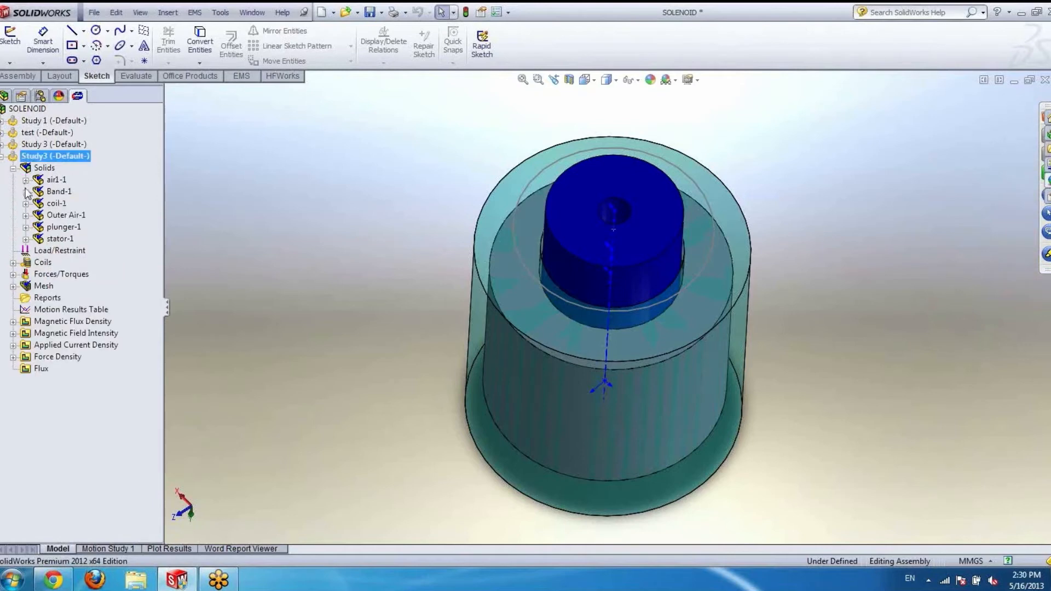
click(26, 191)
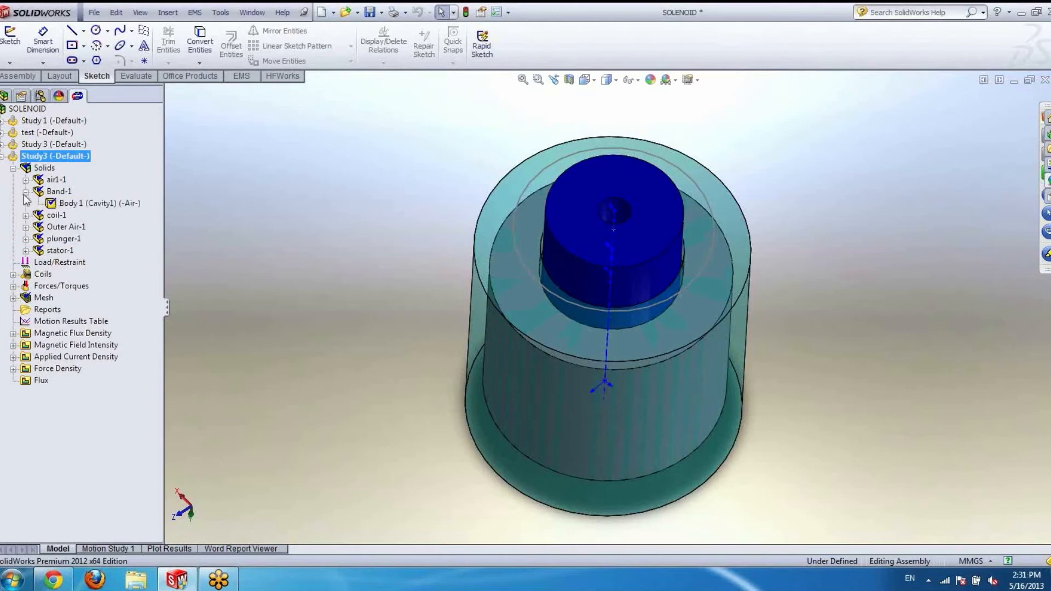
click(26, 192)
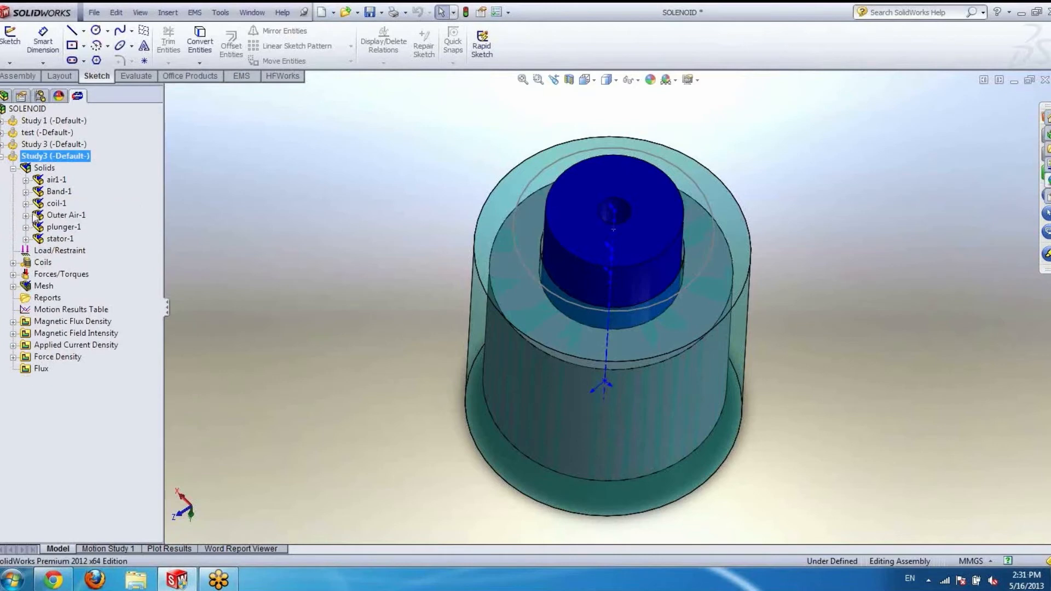
click(26, 227)
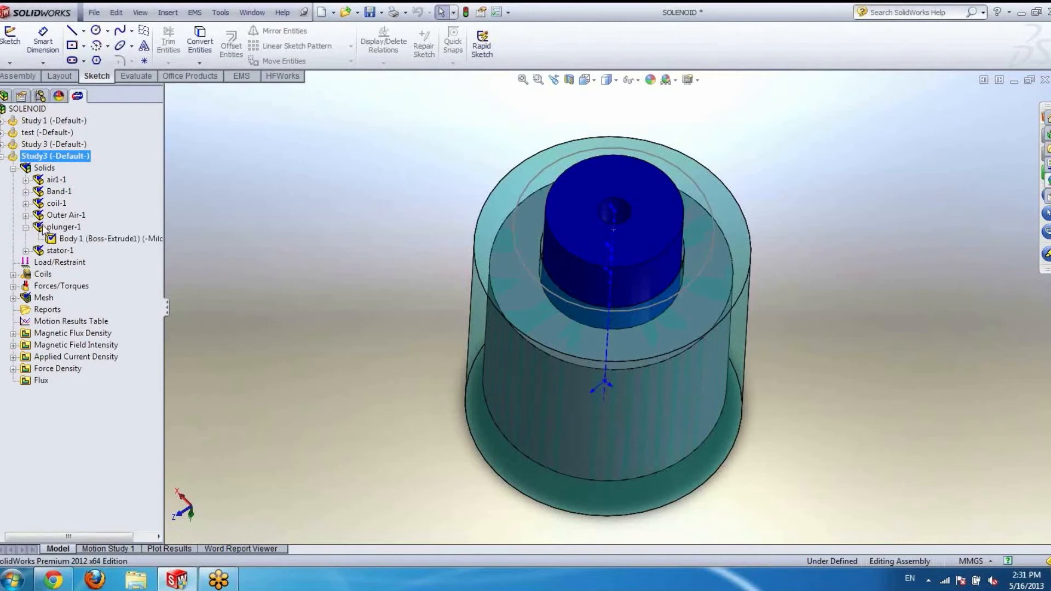
right_click(45, 224)
click(66, 235)
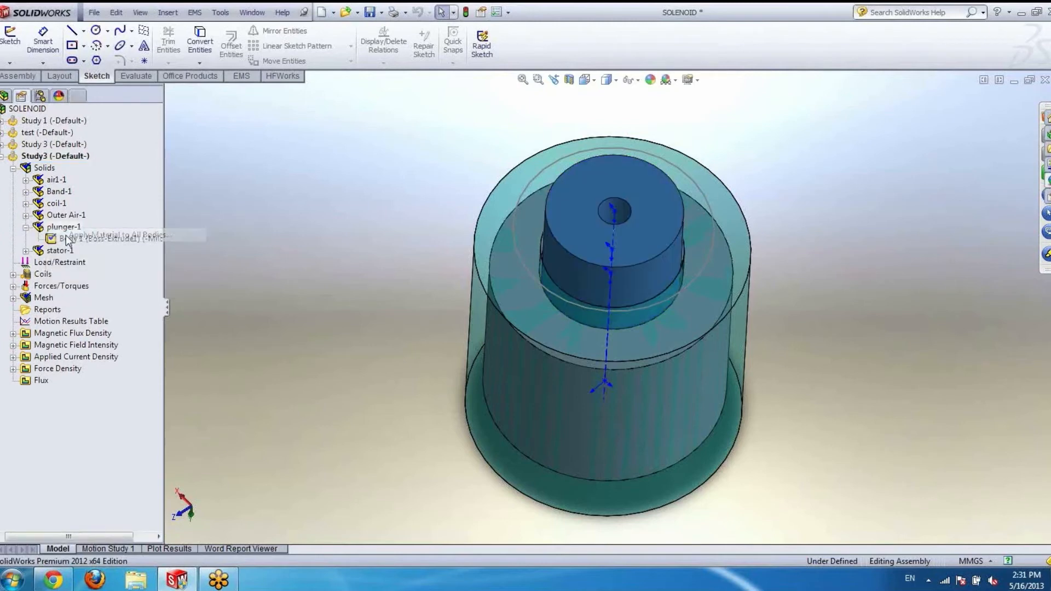
click(10, 265)
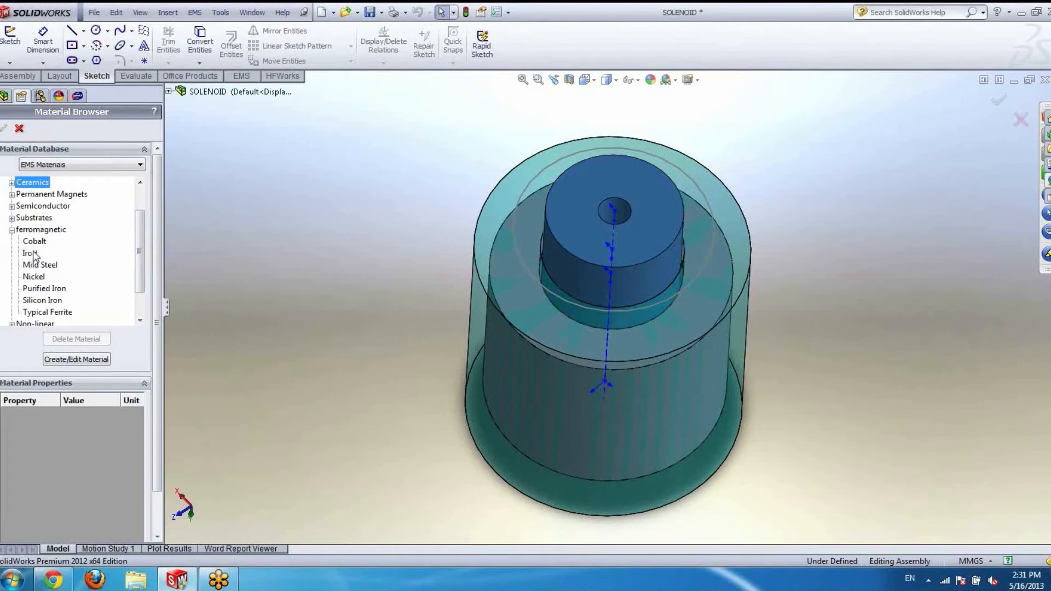
click(30, 254)
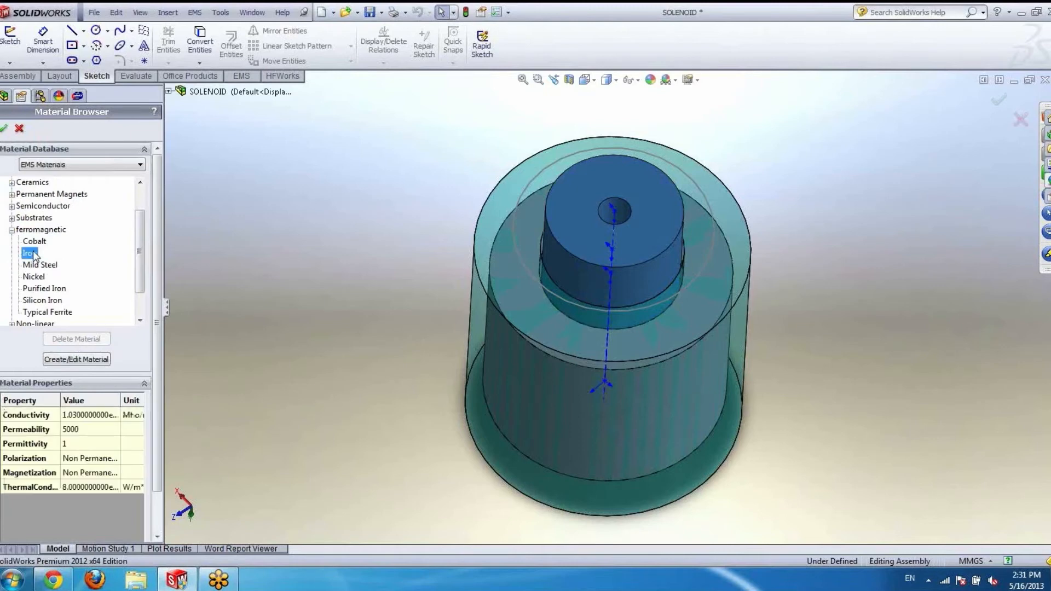
click(3, 130)
click(3, 130)
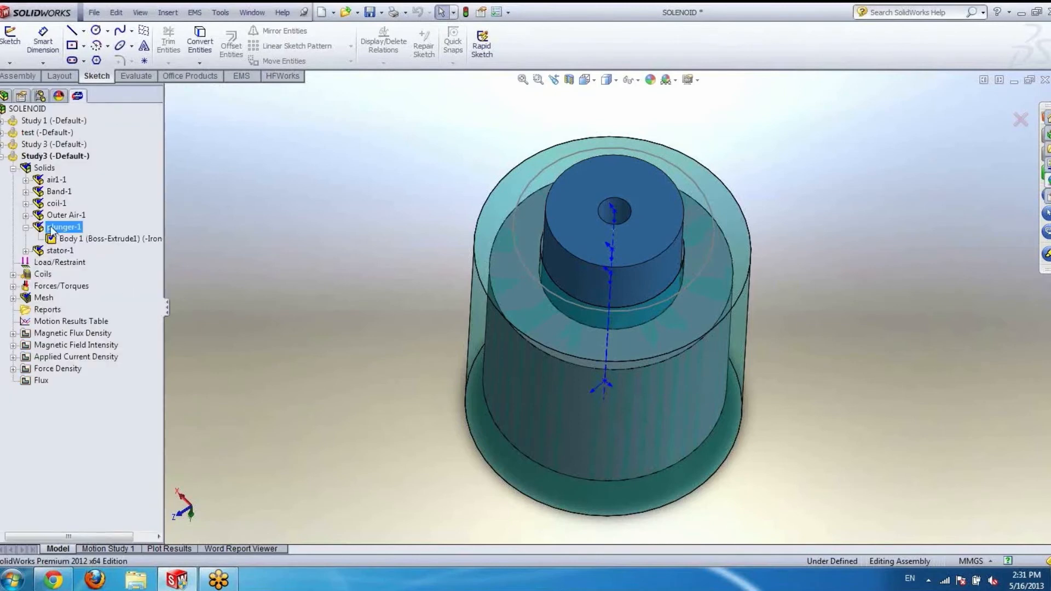
click(51, 252)
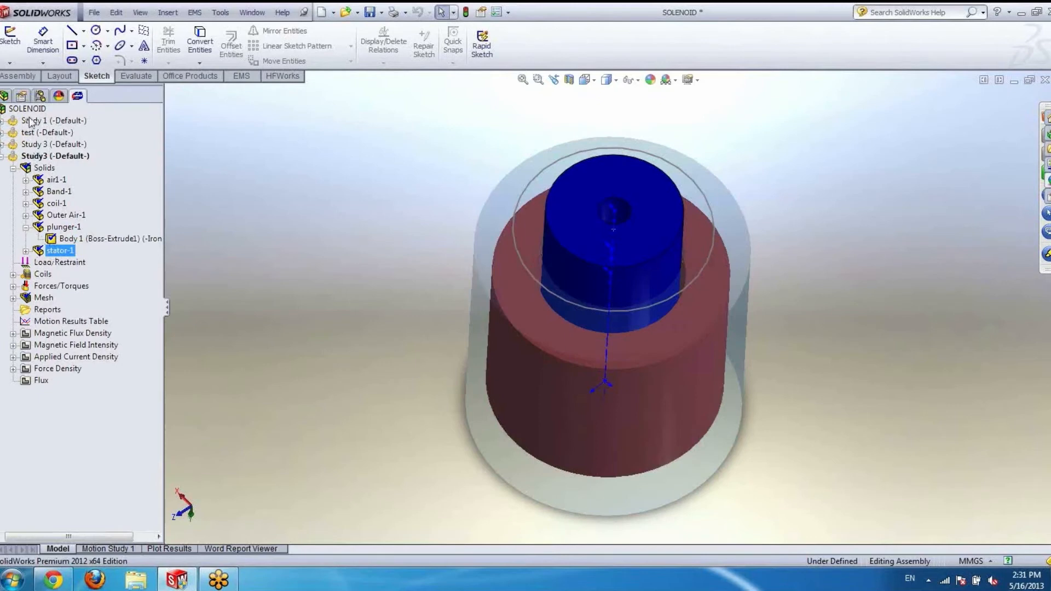
right_click(32, 158)
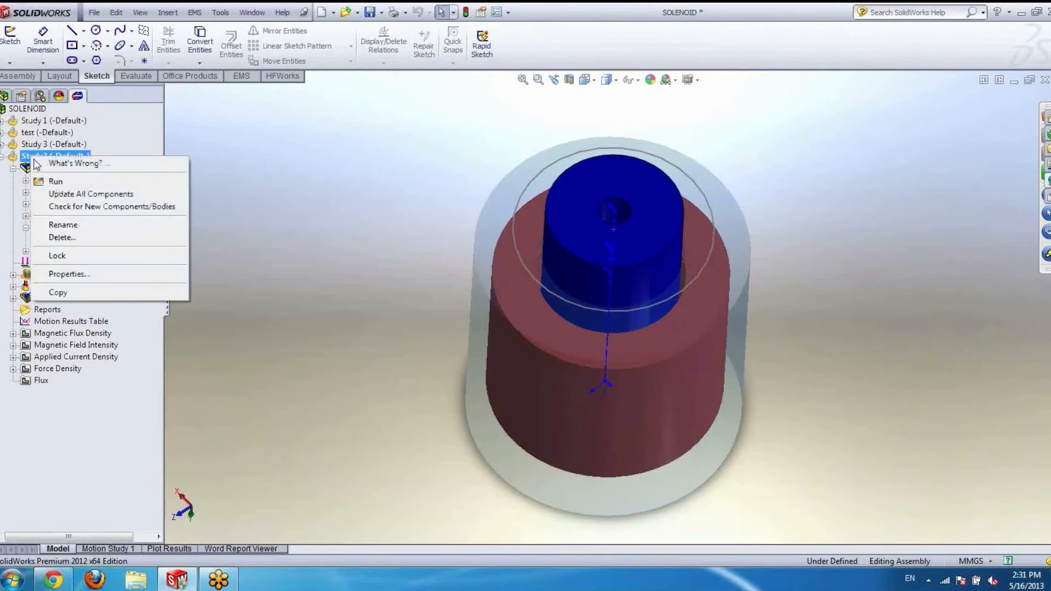
click(52, 182)
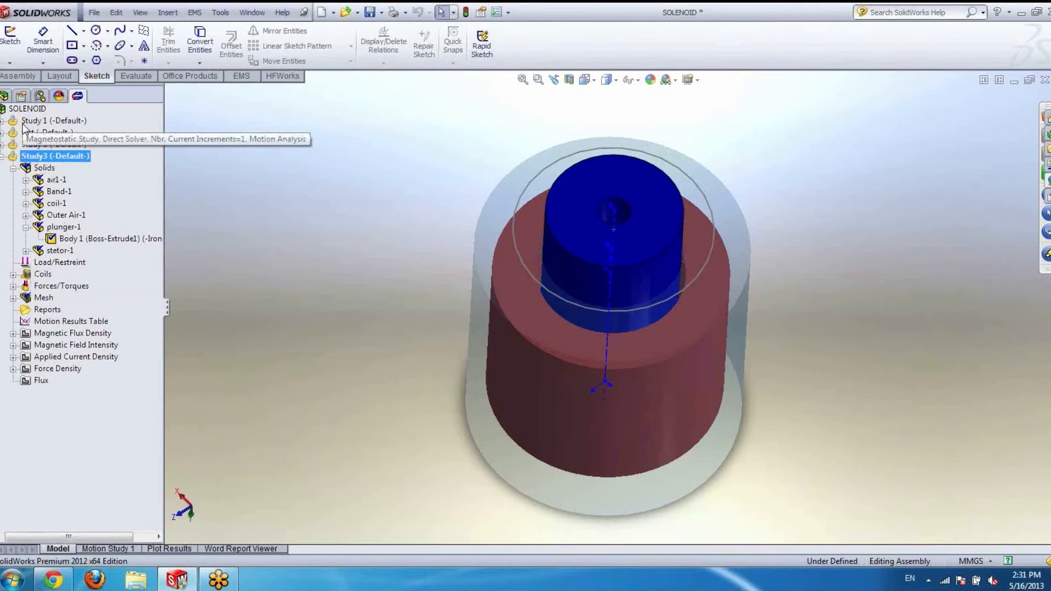
click(13, 168)
click(2, 157)
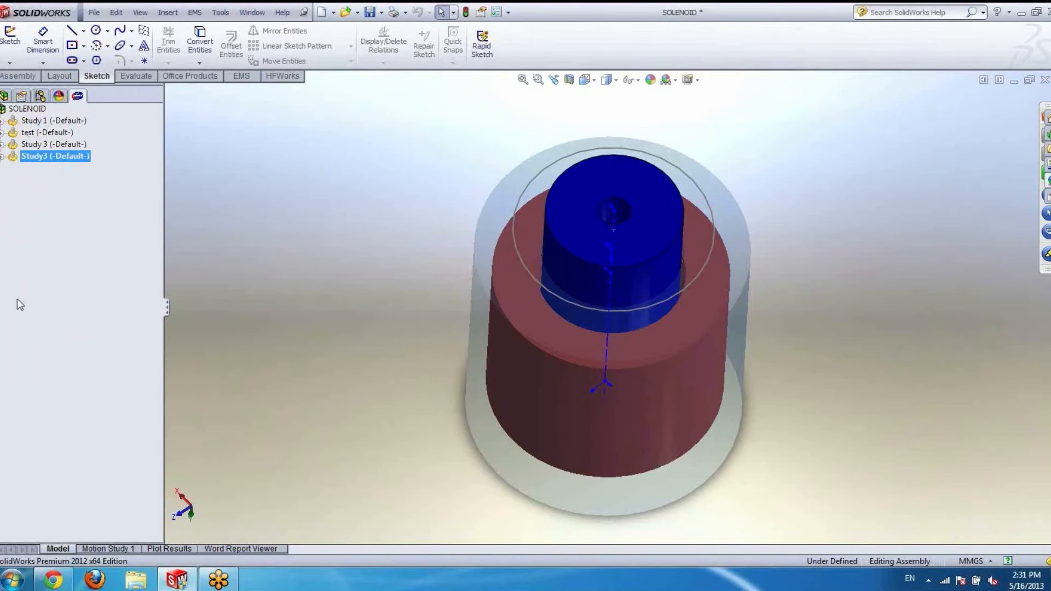
right_click(26, 109)
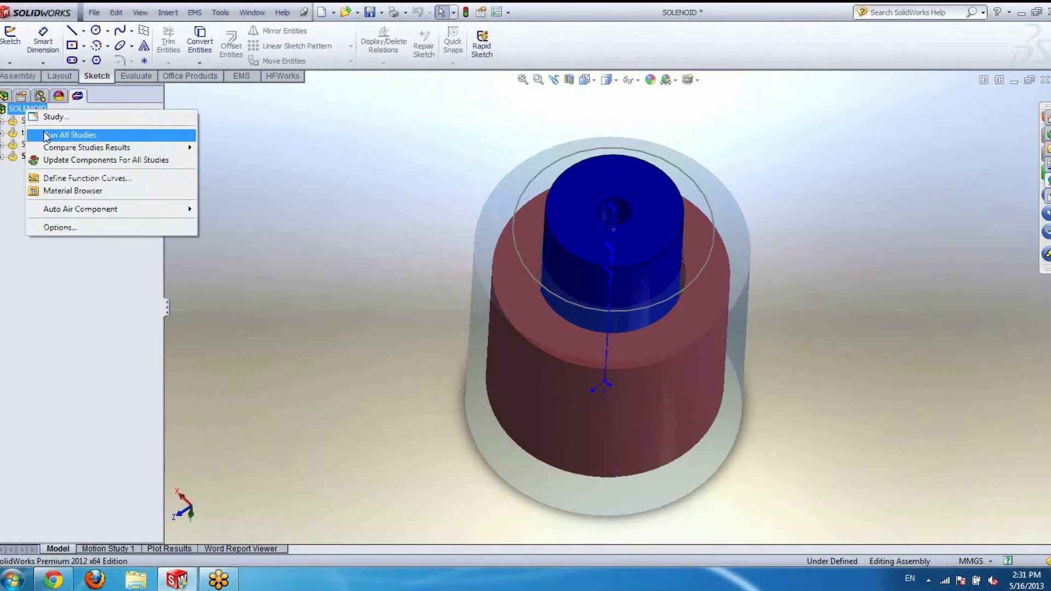
click(93, 280)
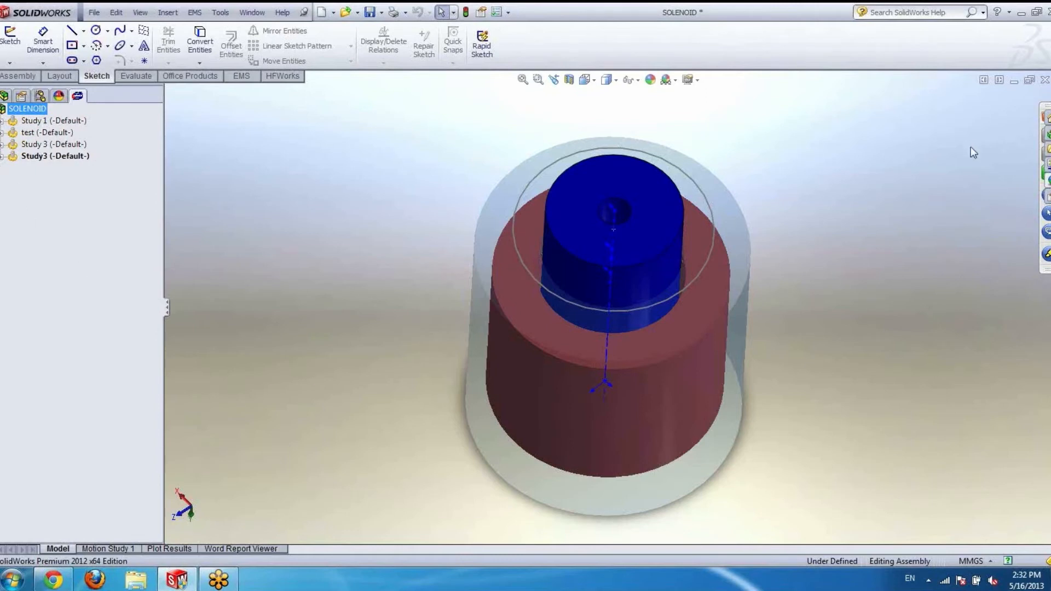
click(1050, 197)
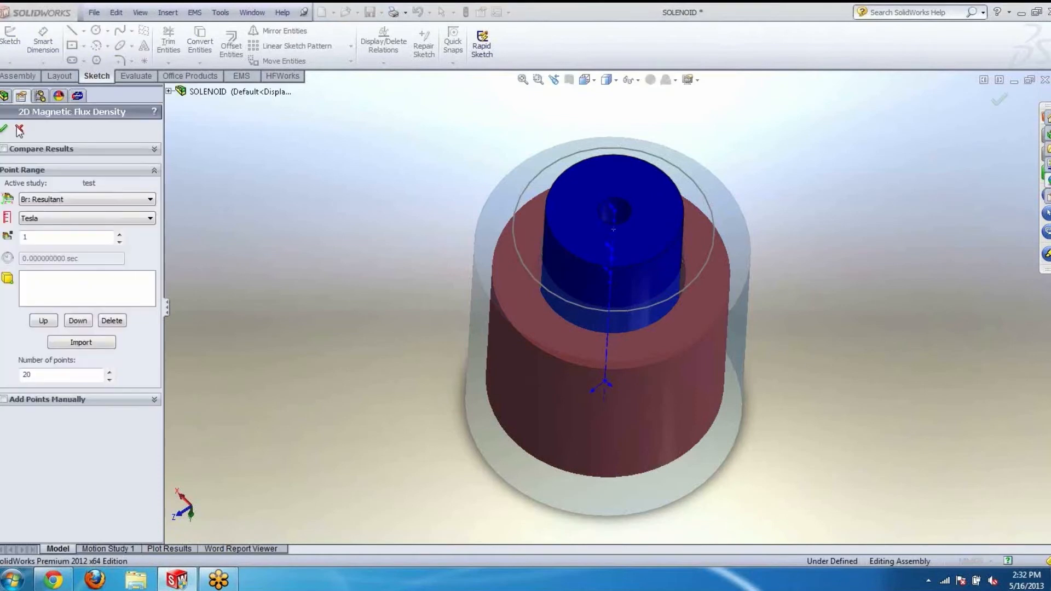
key(Delete)
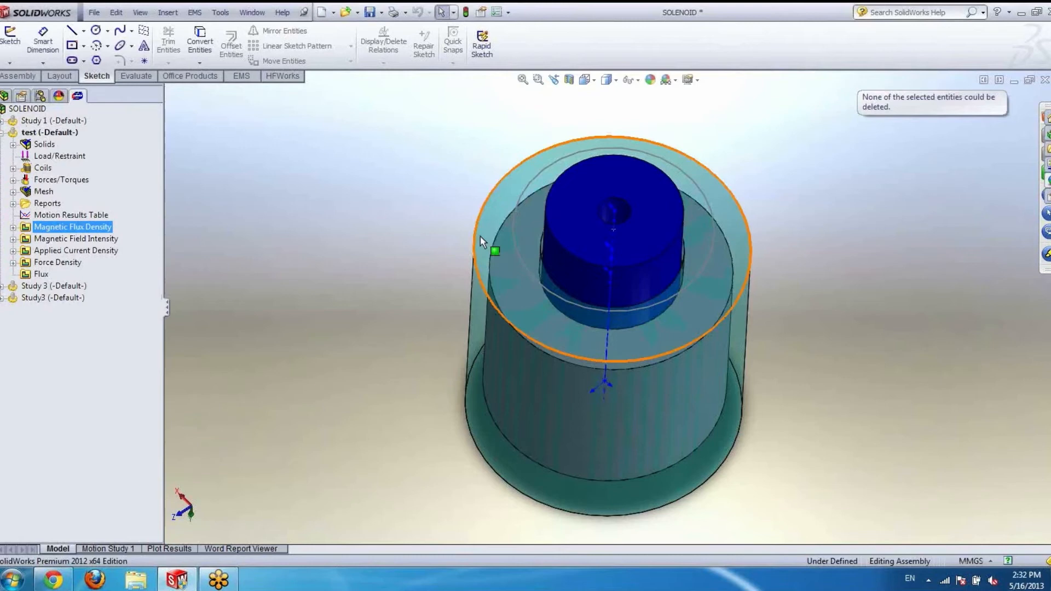
middle_drag(488, 242, 480, 161)
Step: Copy Study 1 into a new study named study4 and return to the model view
drag(28, 117, 26, 110)
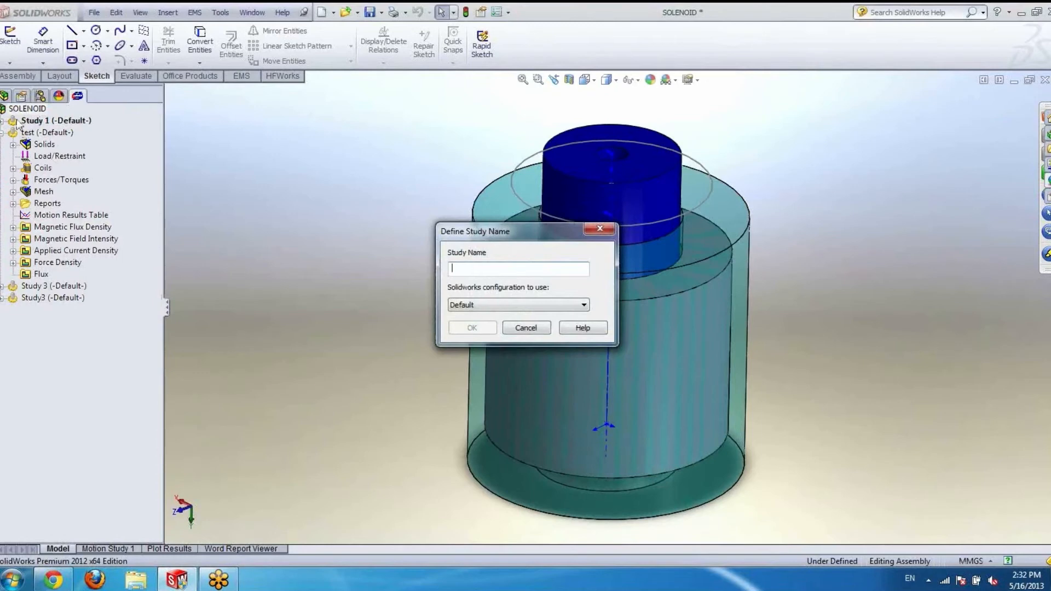
text(study)
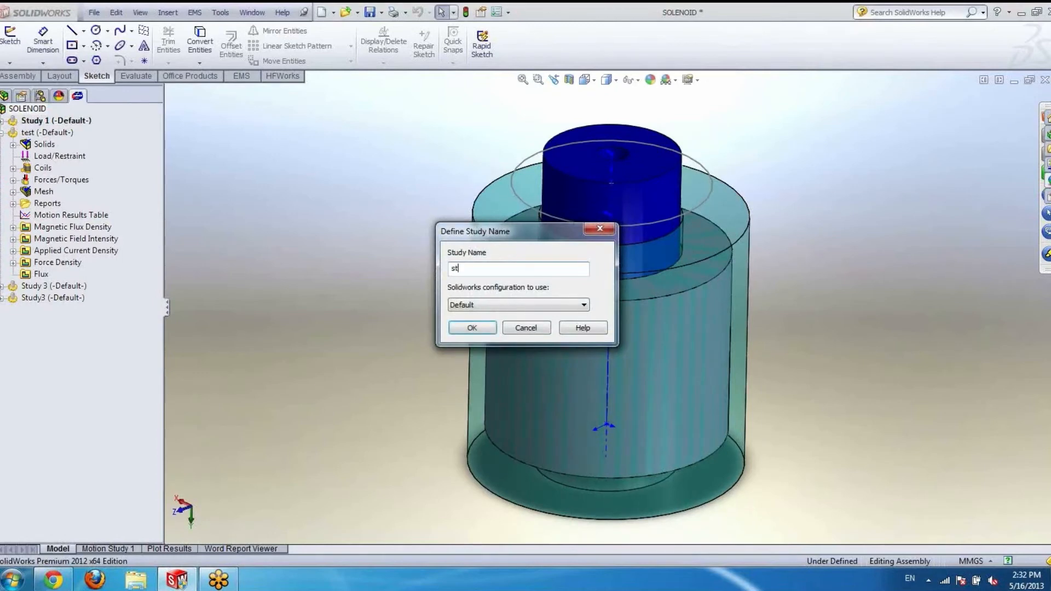
text(4)
key(Return)
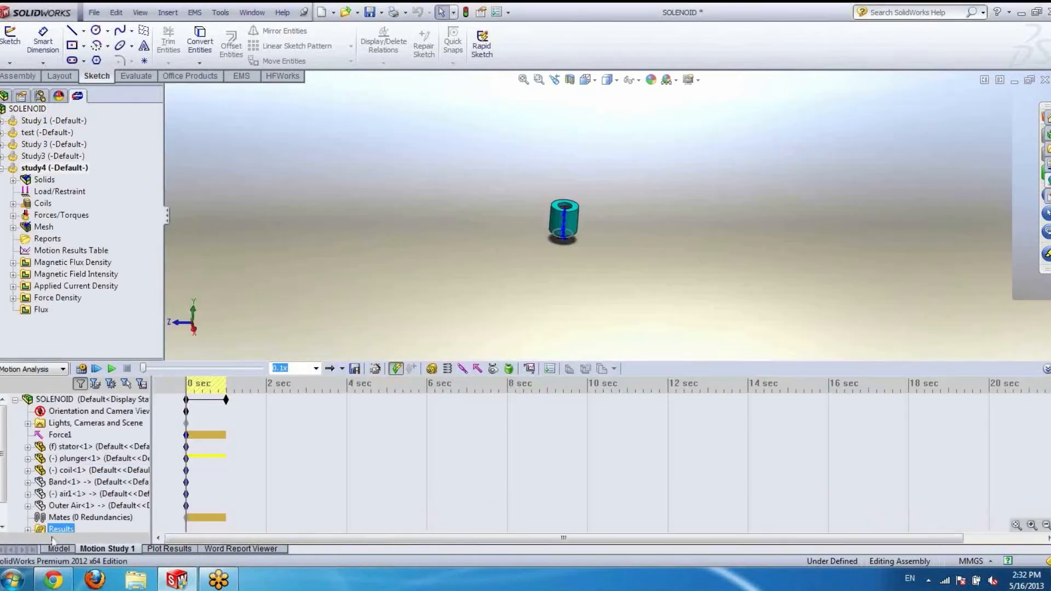
click(58, 548)
Step: Define a 2D Magnetic Flux Density plot for study4 between the outer cylinder's bottom edge and the plunger's top edge, with 200 points
right_click(59, 265)
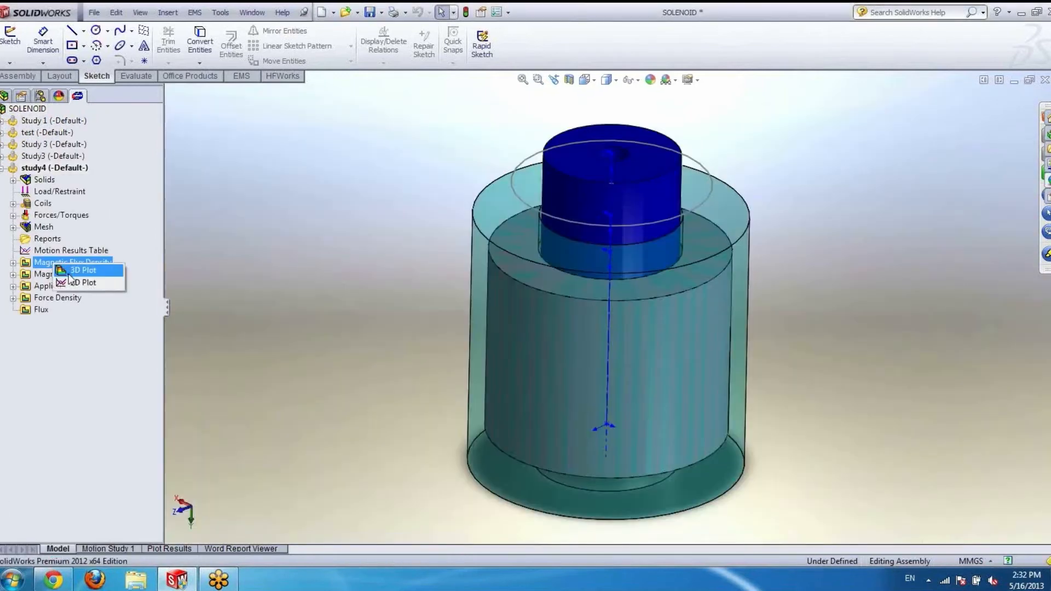
click(73, 281)
middle_drag(561, 395, 693, 307)
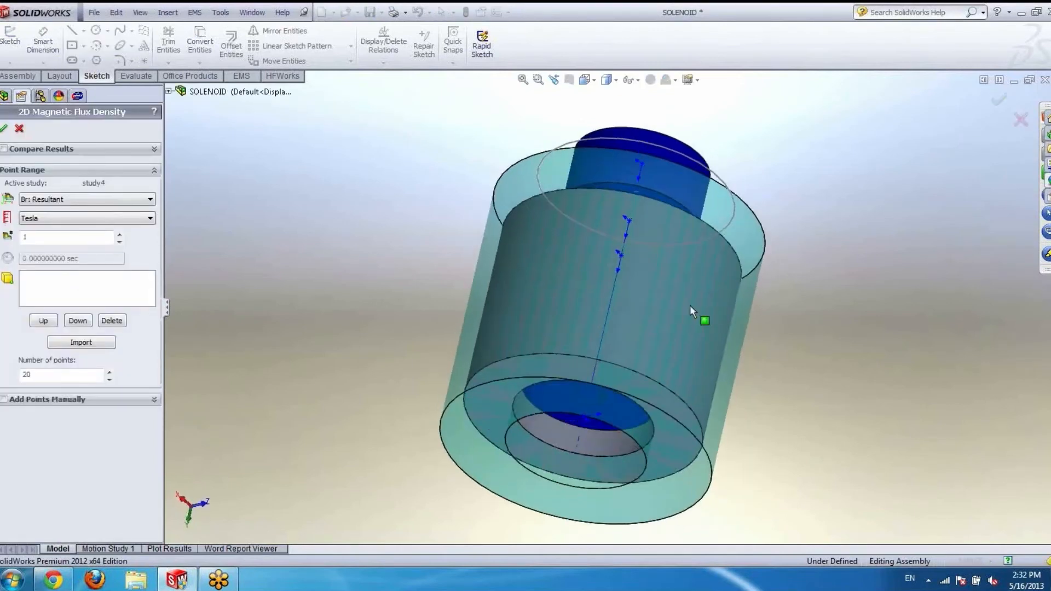
click(449, 412)
middle_drag(558, 297, 621, 340)
click(684, 192)
click(55, 375)
text(0,)
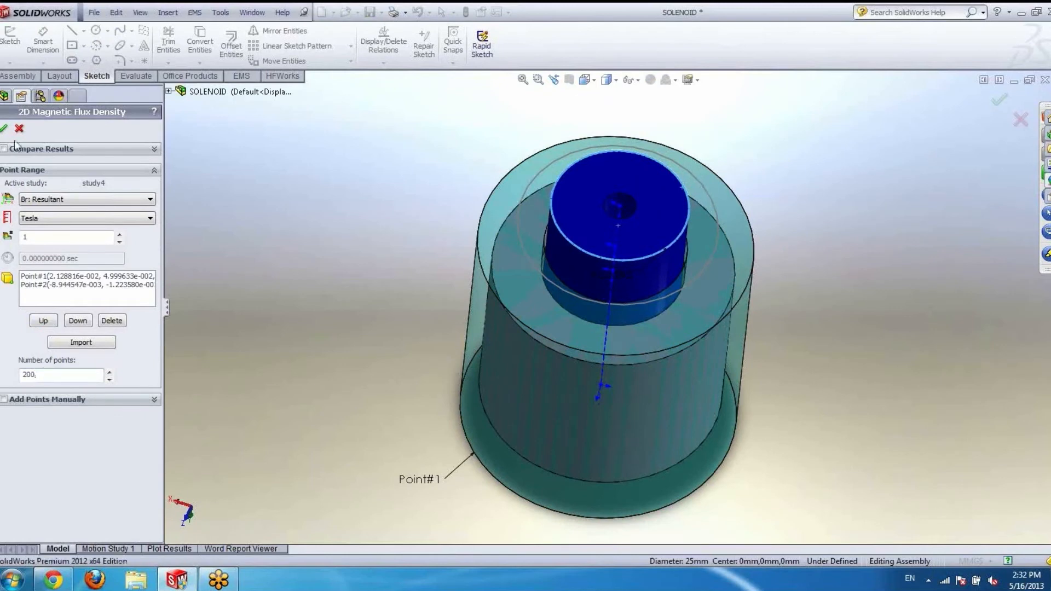
Step: Compare the plot as super-imposed curves with the Magnetic Flux Density of Study 1 as curve 2 and of test as curve 3
click(3, 148)
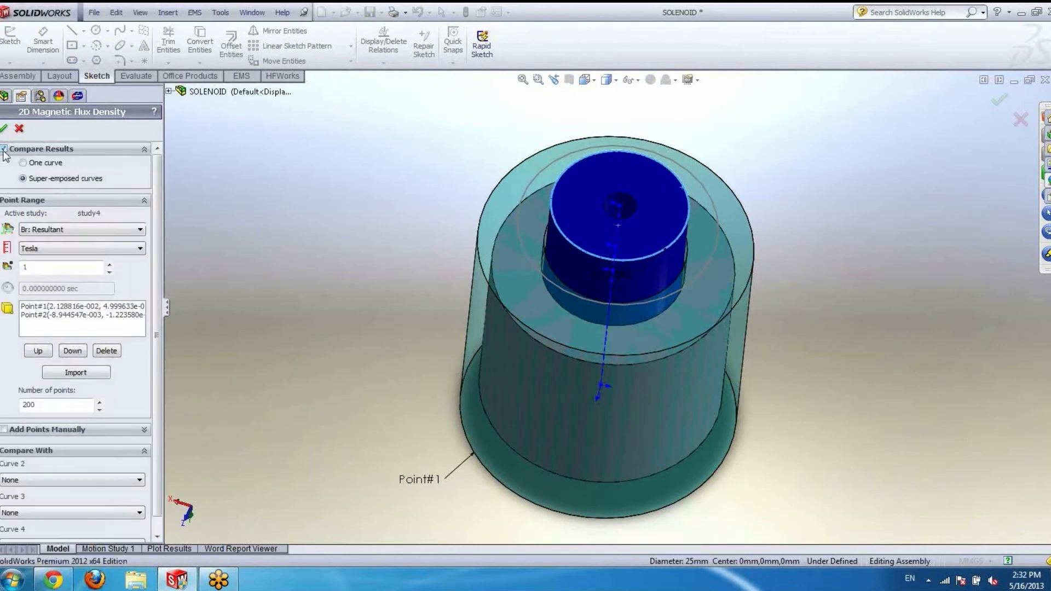
click(14, 482)
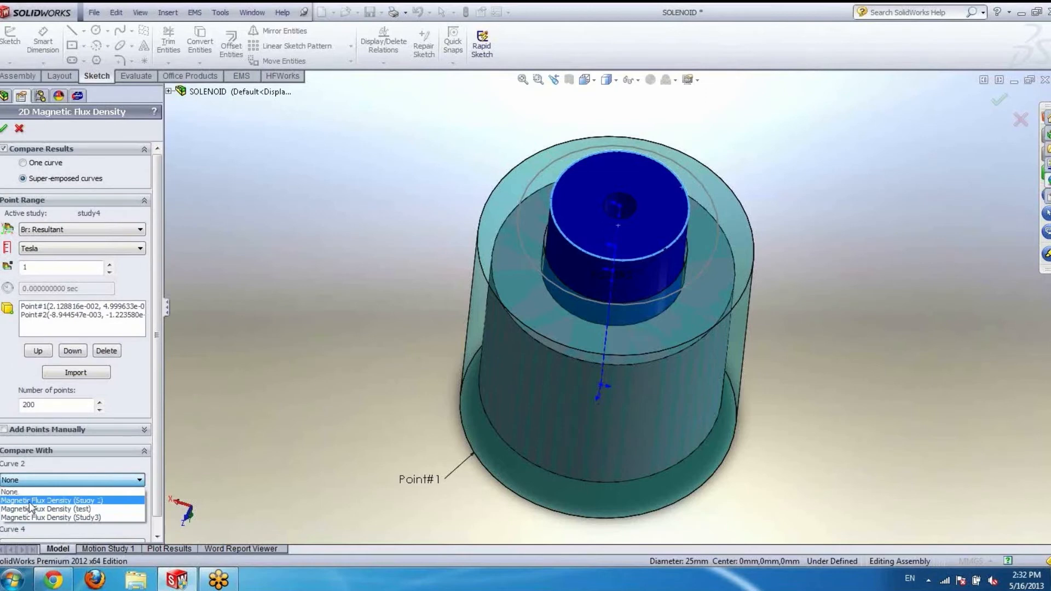
click(29, 500)
click(29, 513)
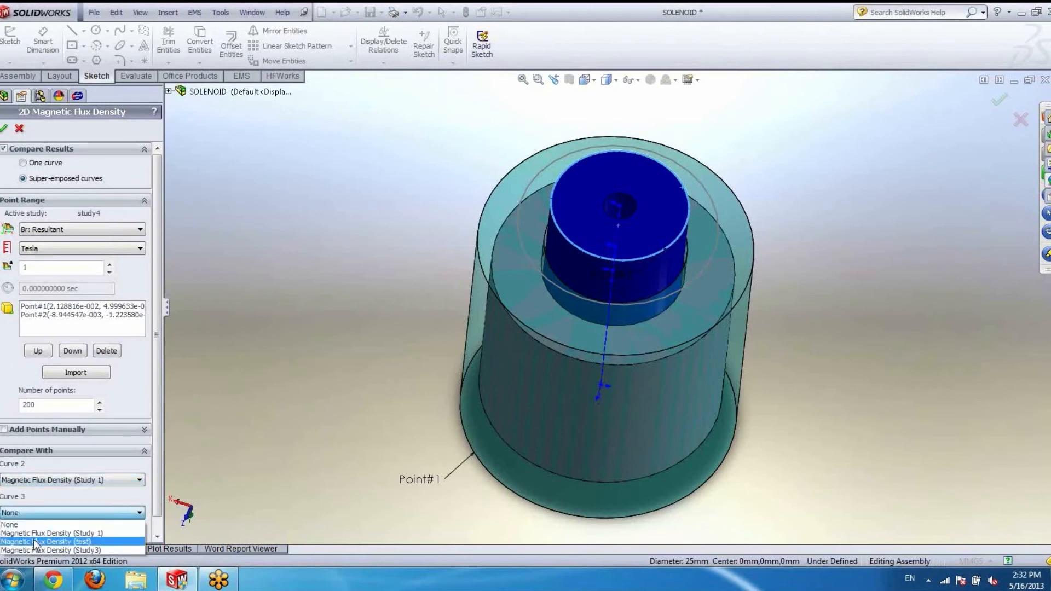
click(34, 540)
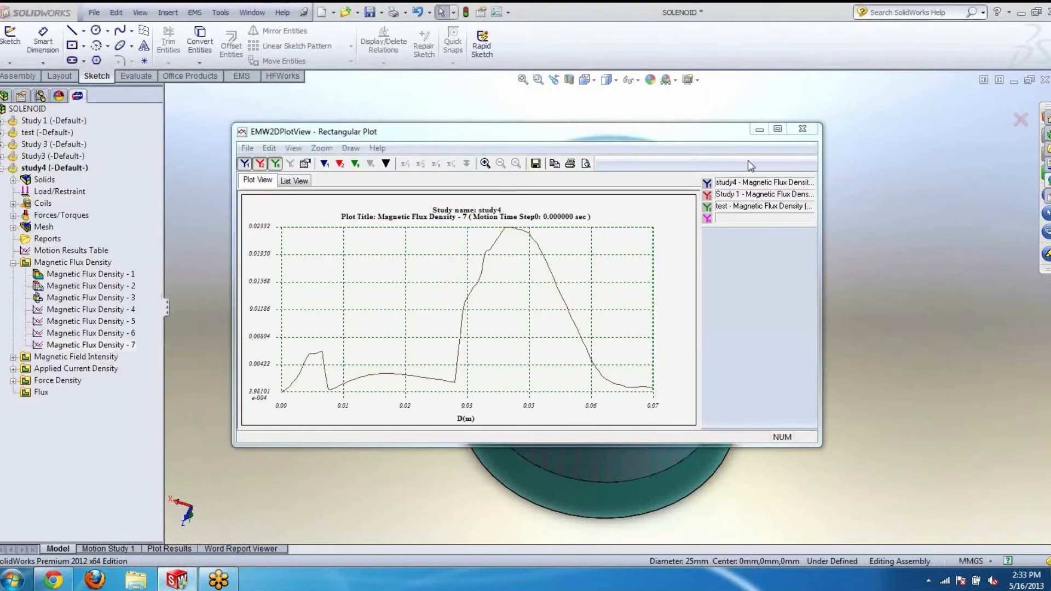
Step: Enlarge the flux density comparison plot, examine its curves and the listed values for study4 and Study 1, and close it
click(815, 444)
drag(817, 444, 1046, 540)
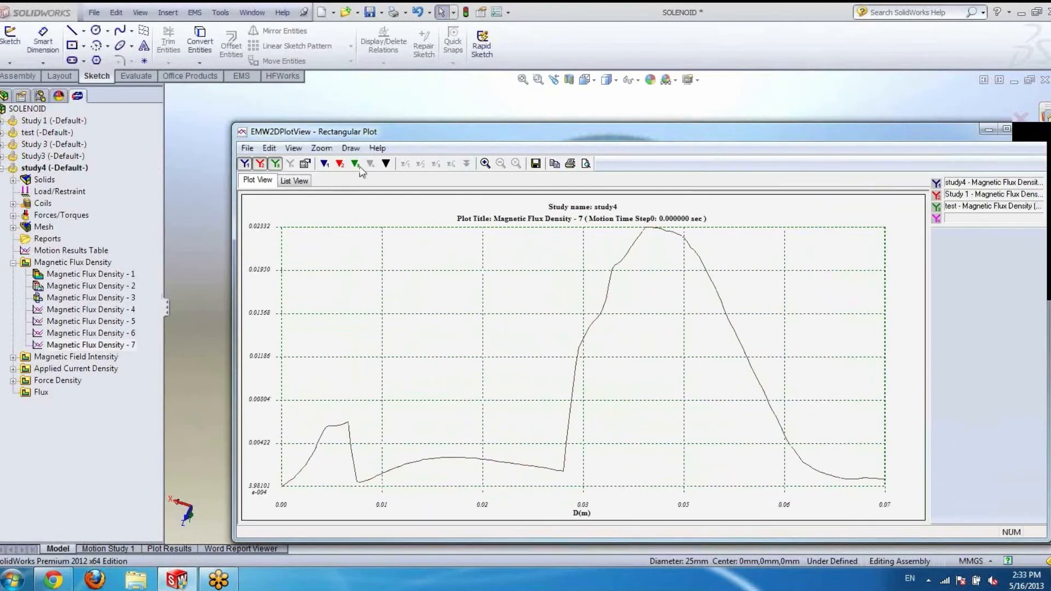
drag(229, 134, 195, 130)
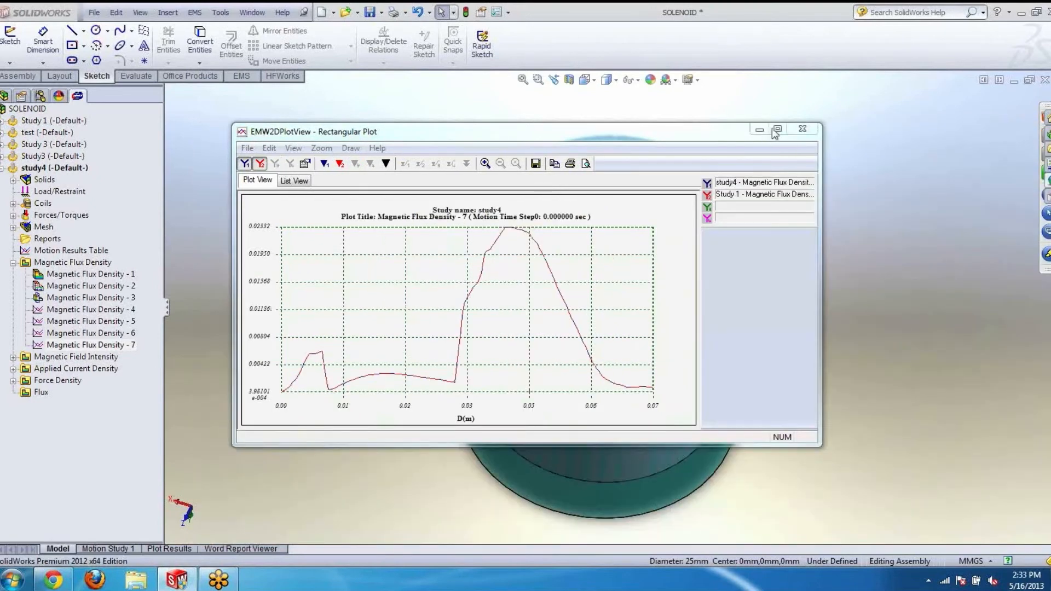
click(776, 131)
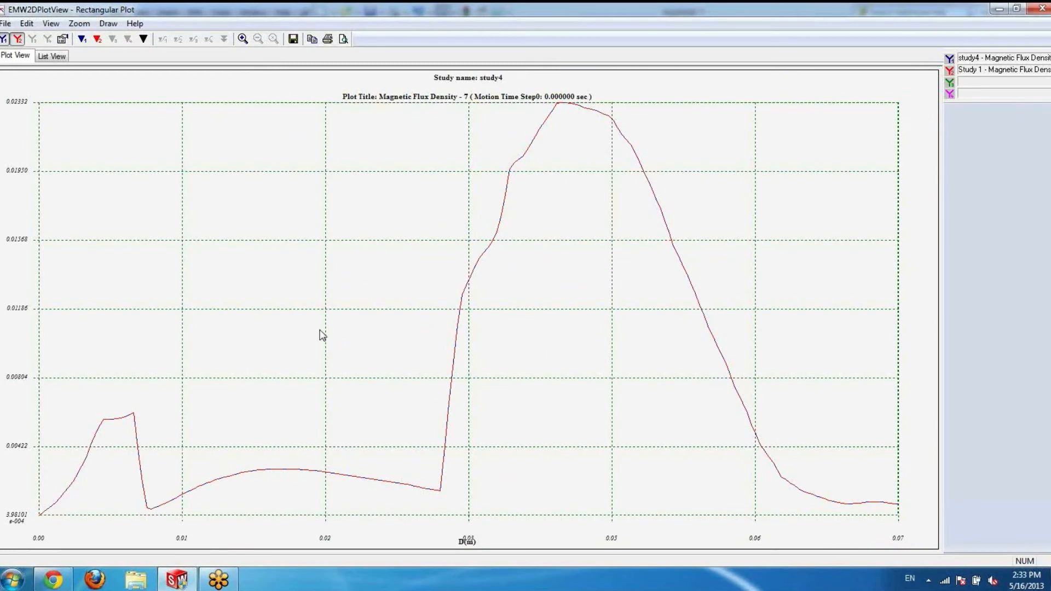
click(49, 56)
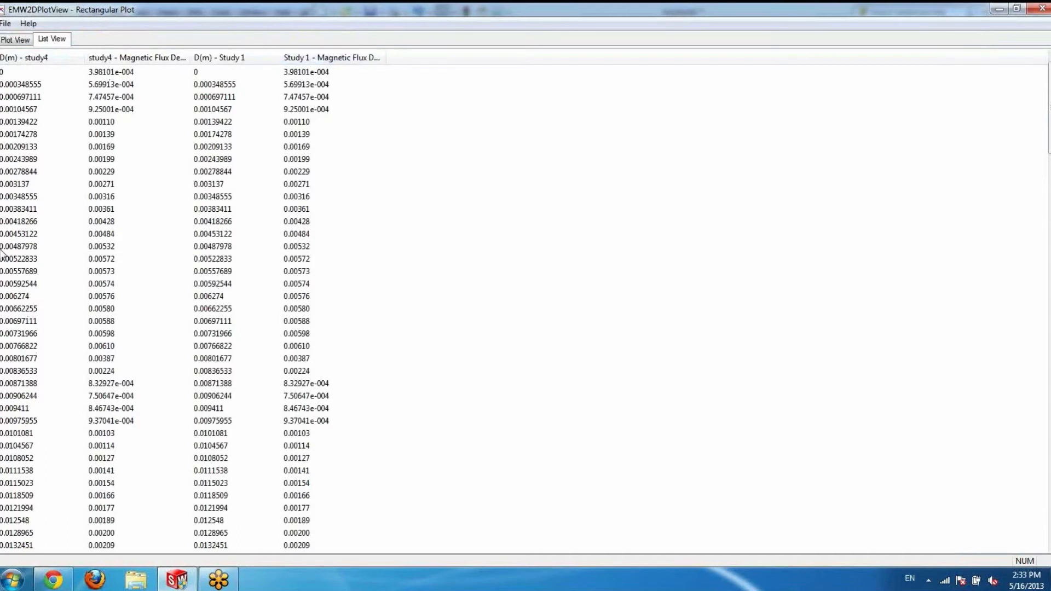
click(11, 40)
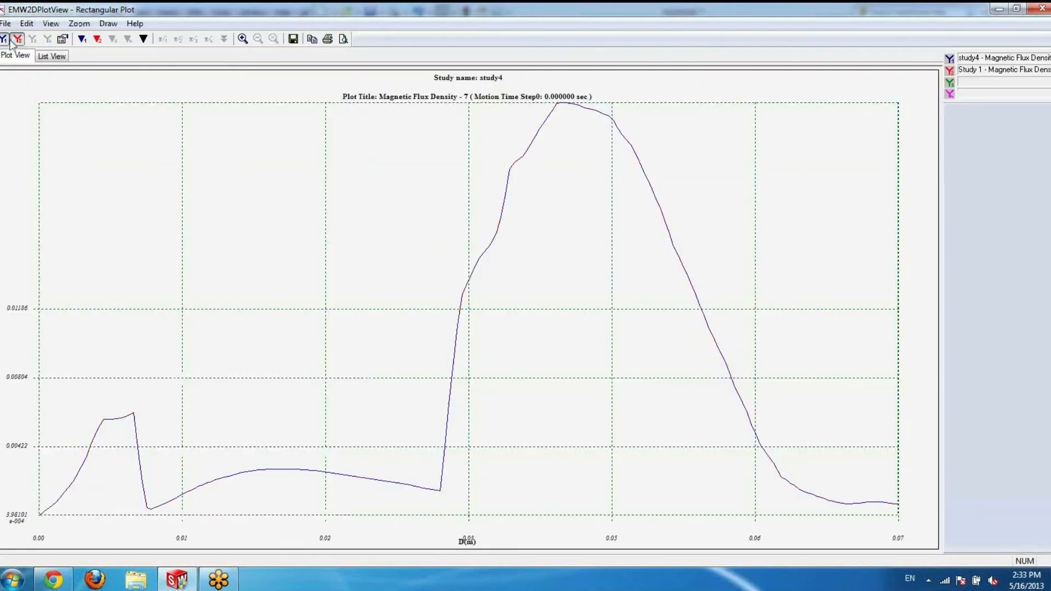
click(1037, 9)
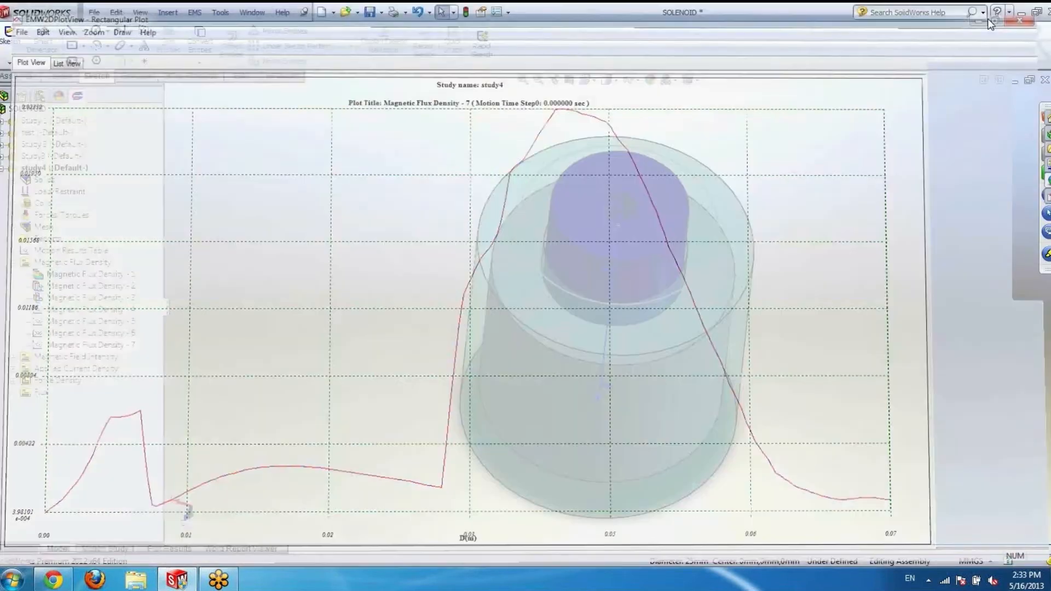
Step: Switch to the Solenoid assy assembly and examine its frame, coil and plunger from the front
click(4, 96)
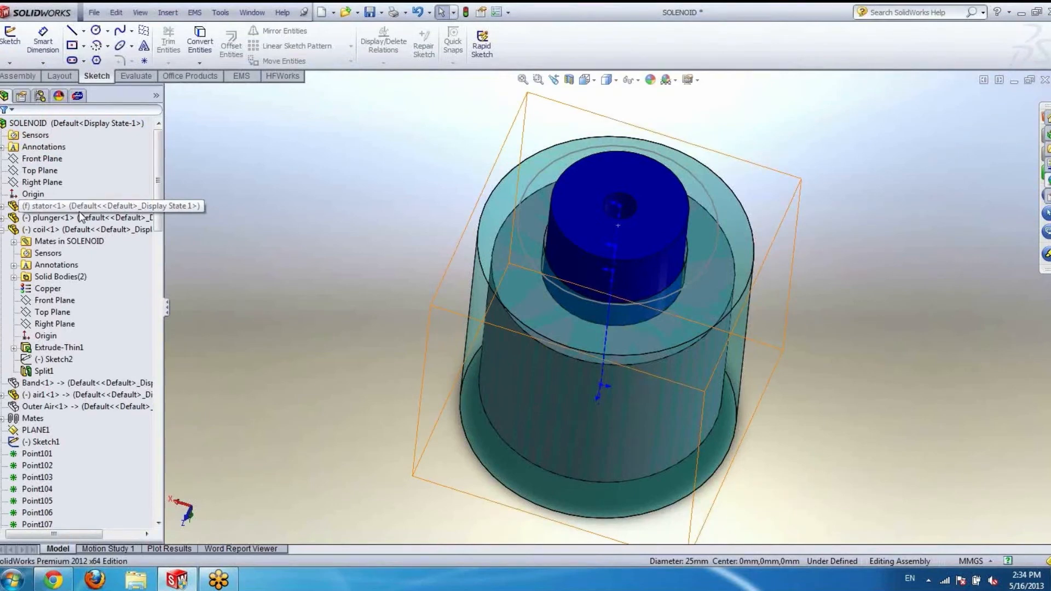
click(119, 208)
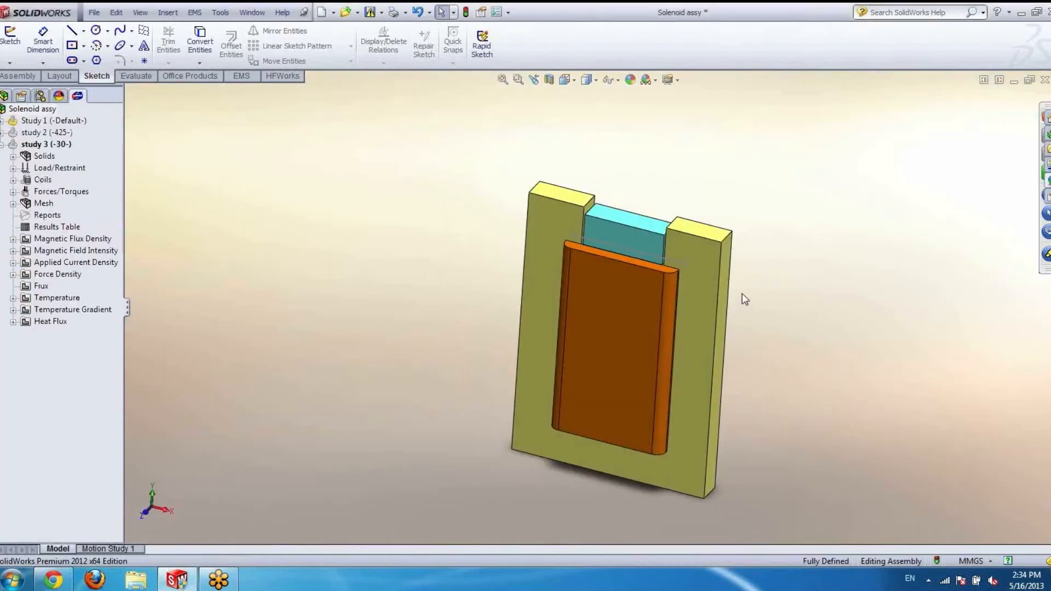
middle_drag(742, 295, 692, 287)
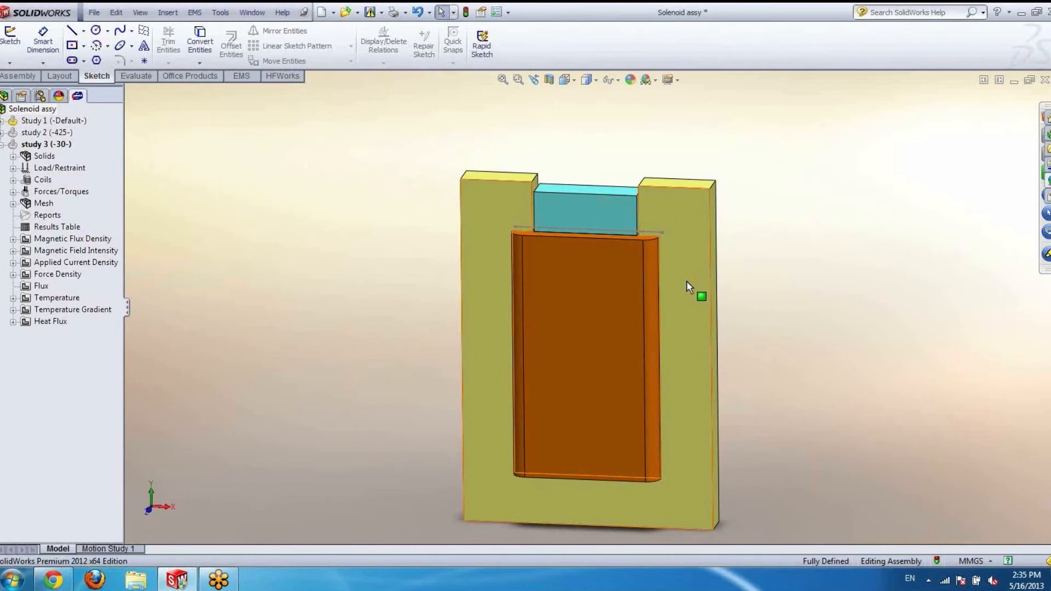
mouse_move(666, 217)
middle_down()
mouse_move(676, 227)
mouse_move(682, 215)
middle_up()
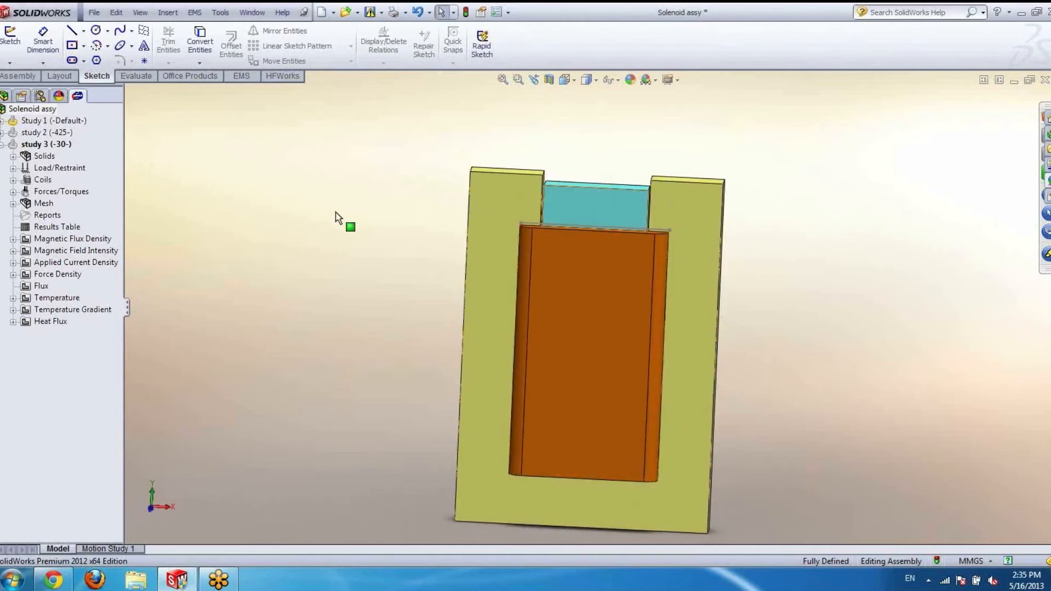
scroll(656, 198, down, 2)
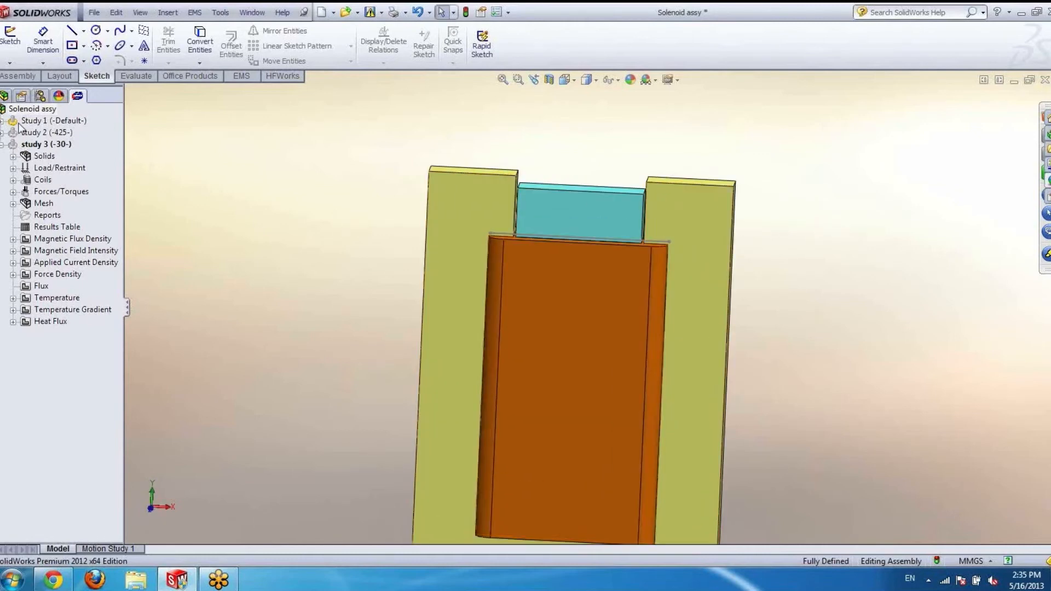
Step: Show configuration 425 of the Solenoid assy assembly
click(40, 97)
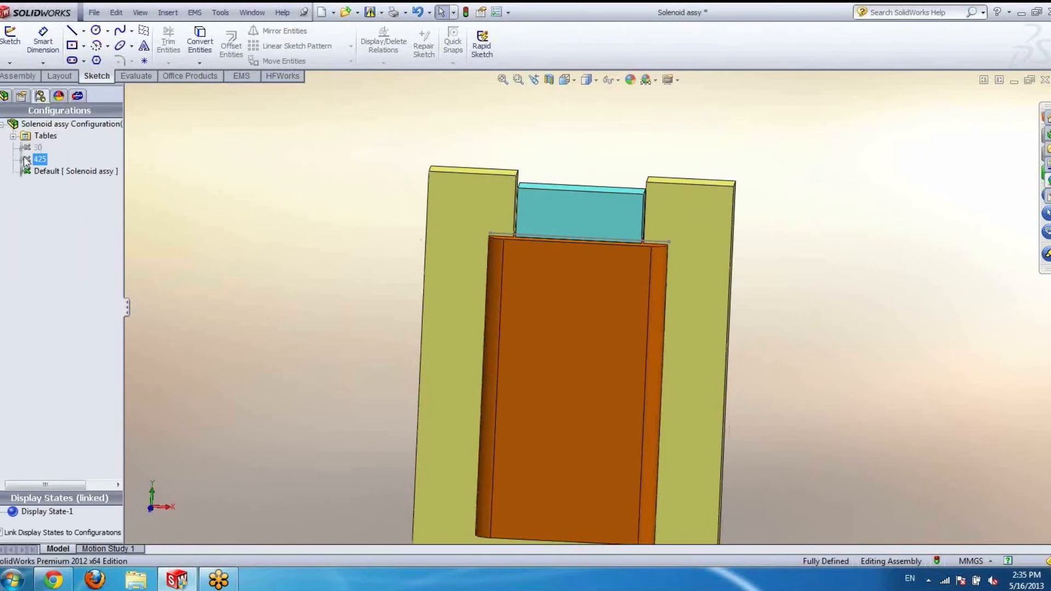
double_click(36, 159)
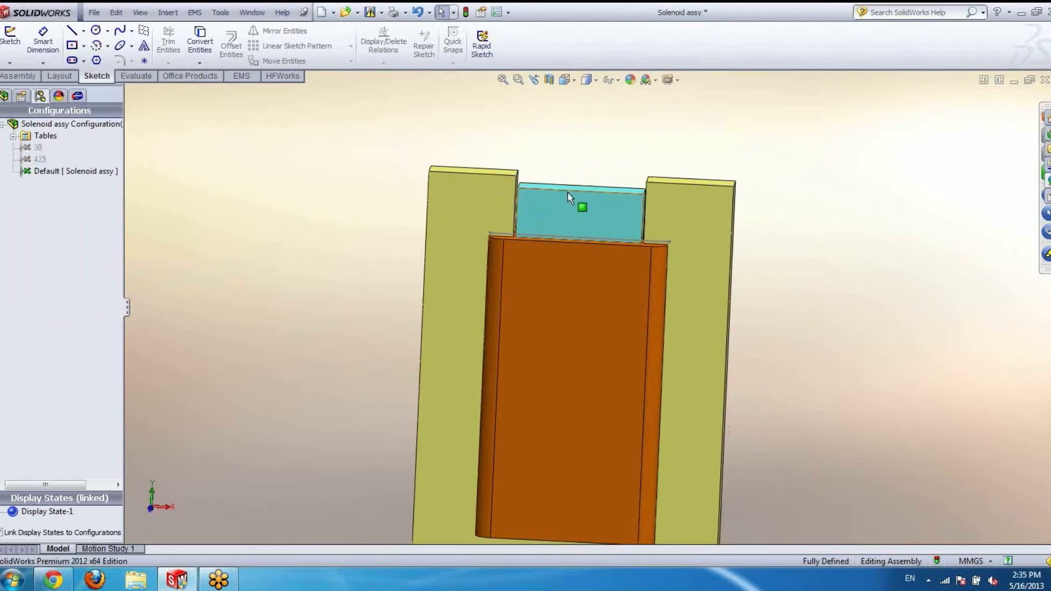
right_click(38, 159)
click(50, 164)
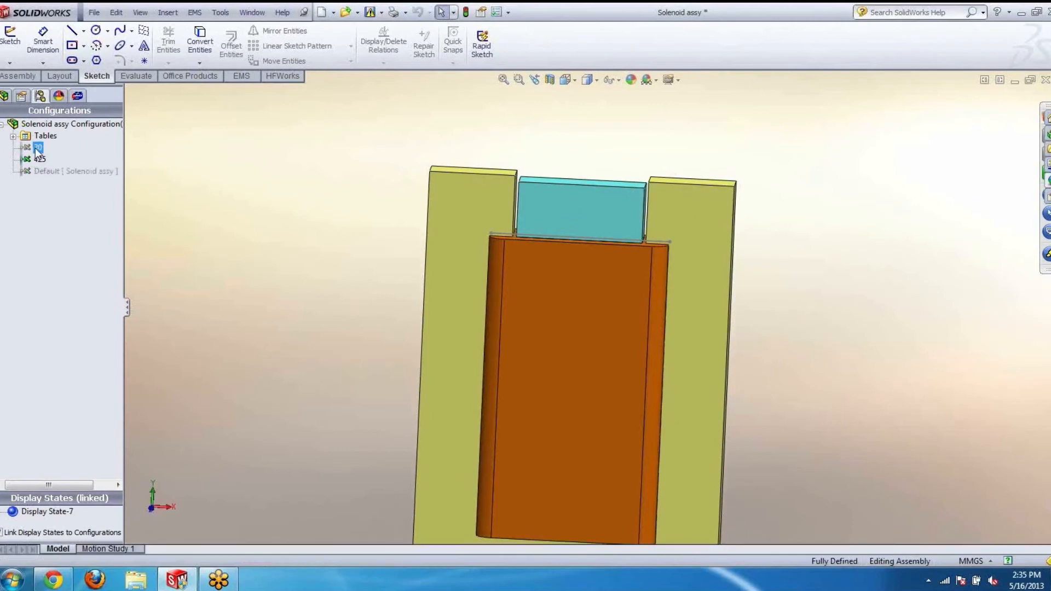
Step: Show configuration 30 of the assembly and inspect the plunger's position between the frame legs up close
right_click(38, 147)
click(67, 157)
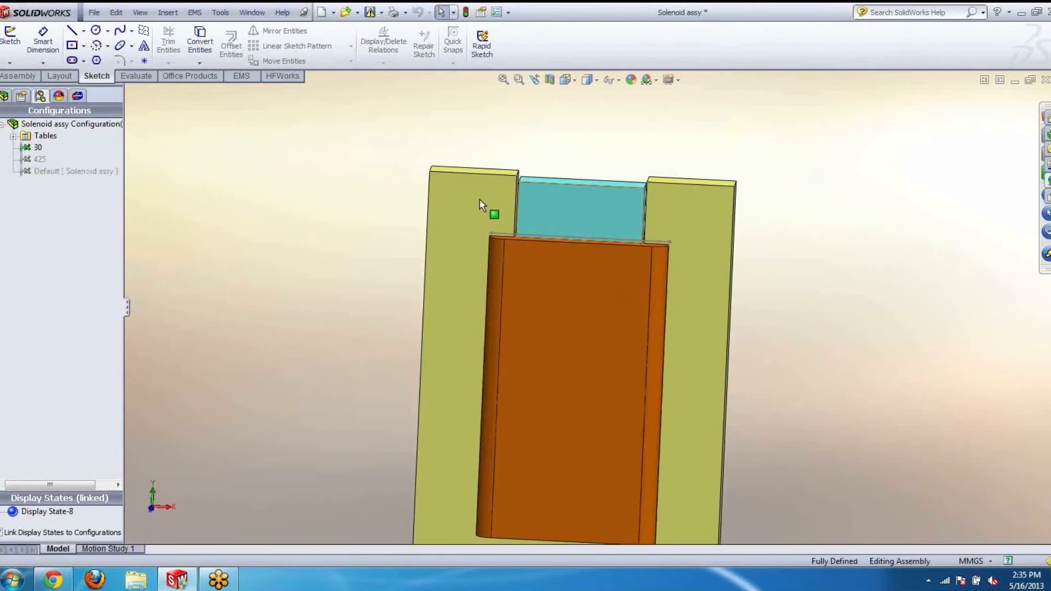
scroll(632, 225, down, 5)
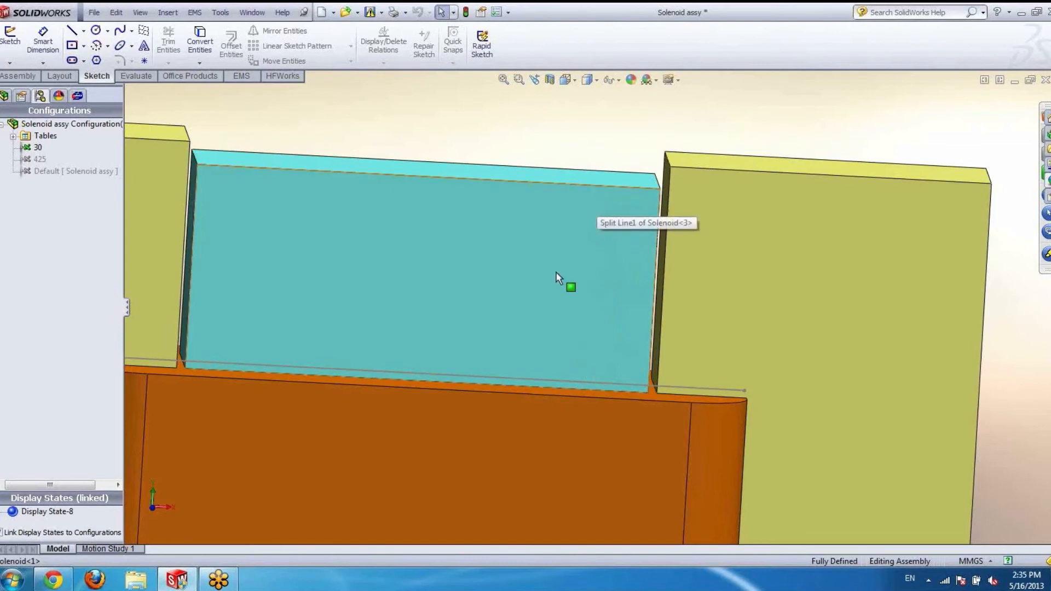
Step: Switch the Solenoid assy assembly back to its Default configuration
click(42, 172)
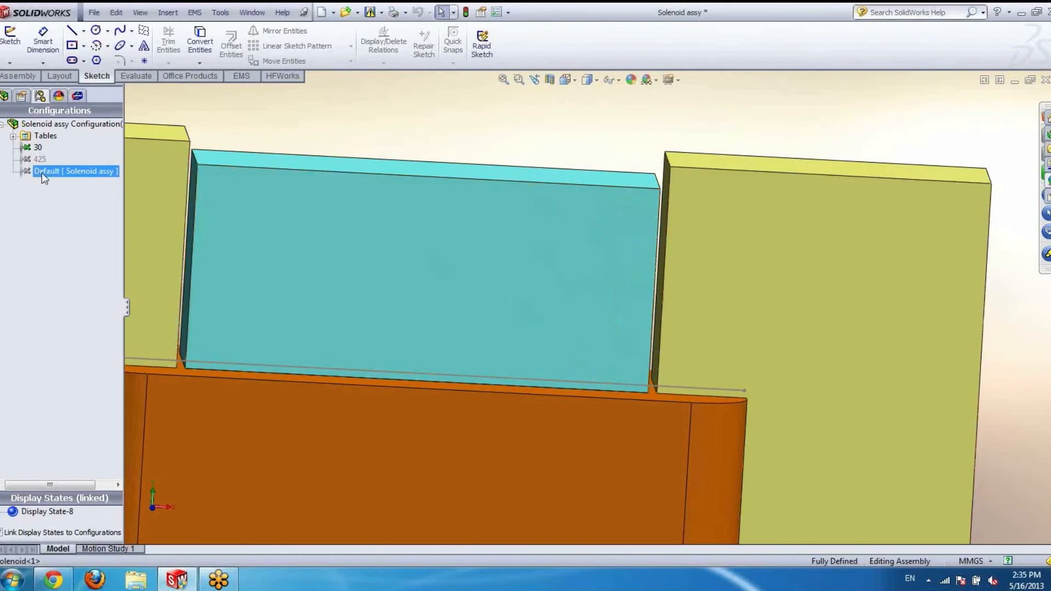
right_click(44, 170)
click(72, 180)
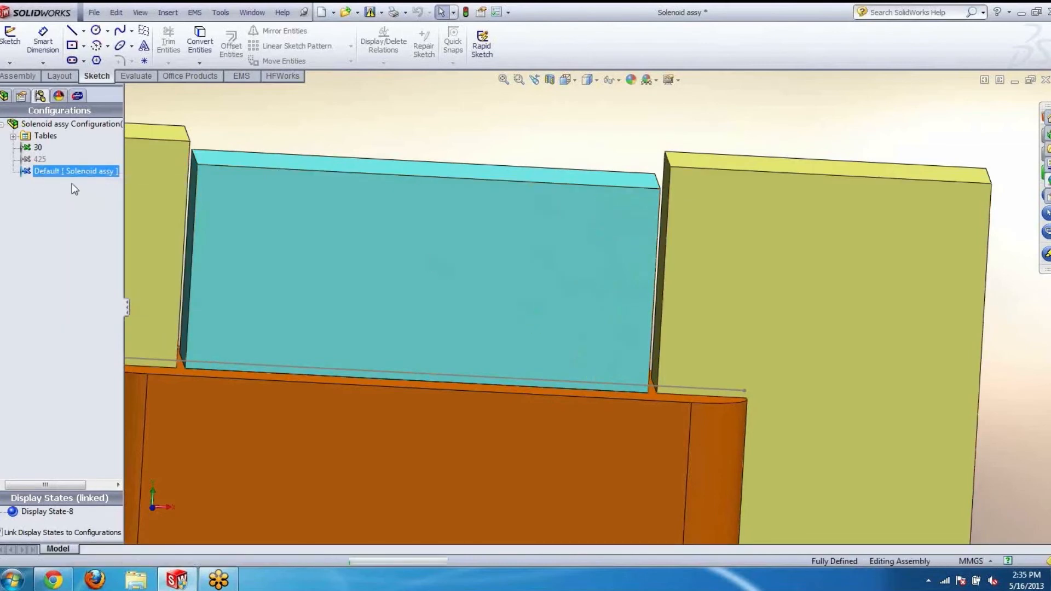
Step: Show the EMS studies of the assembly, collapse study 3, and expand and activate Study 1
click(78, 97)
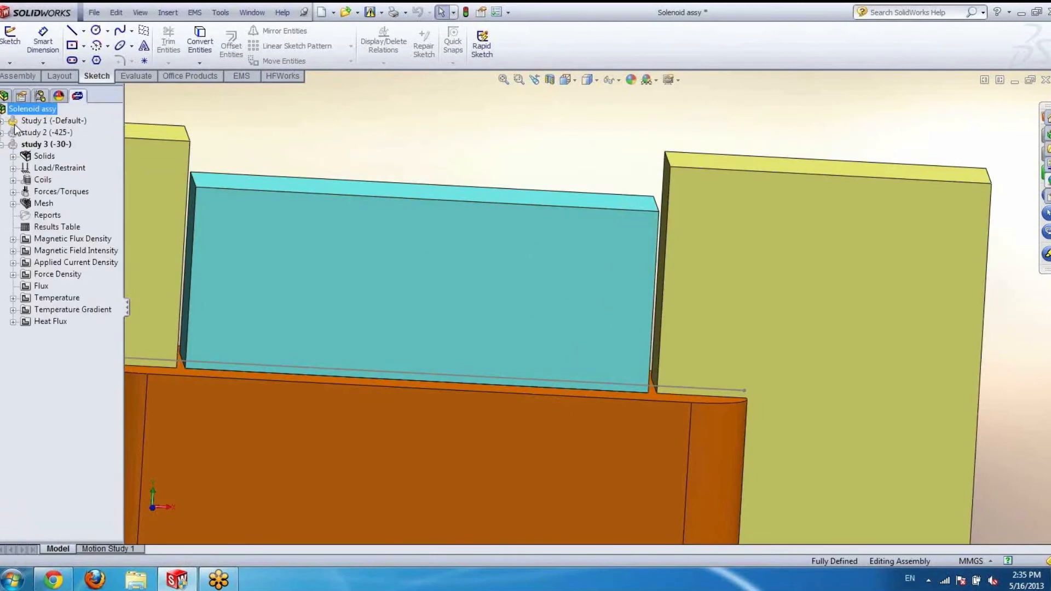
click(3, 145)
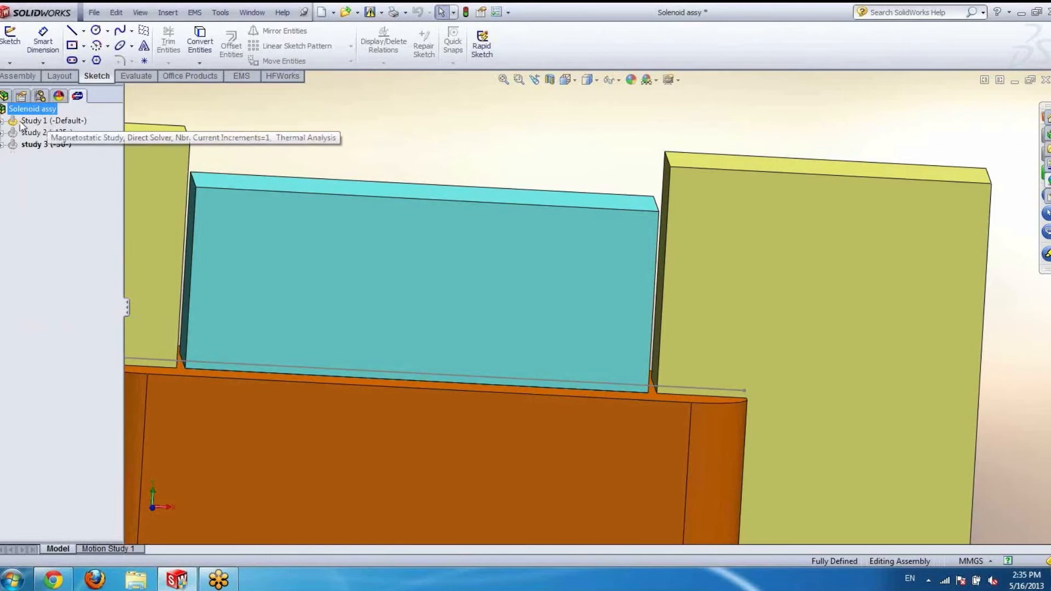
click(2, 121)
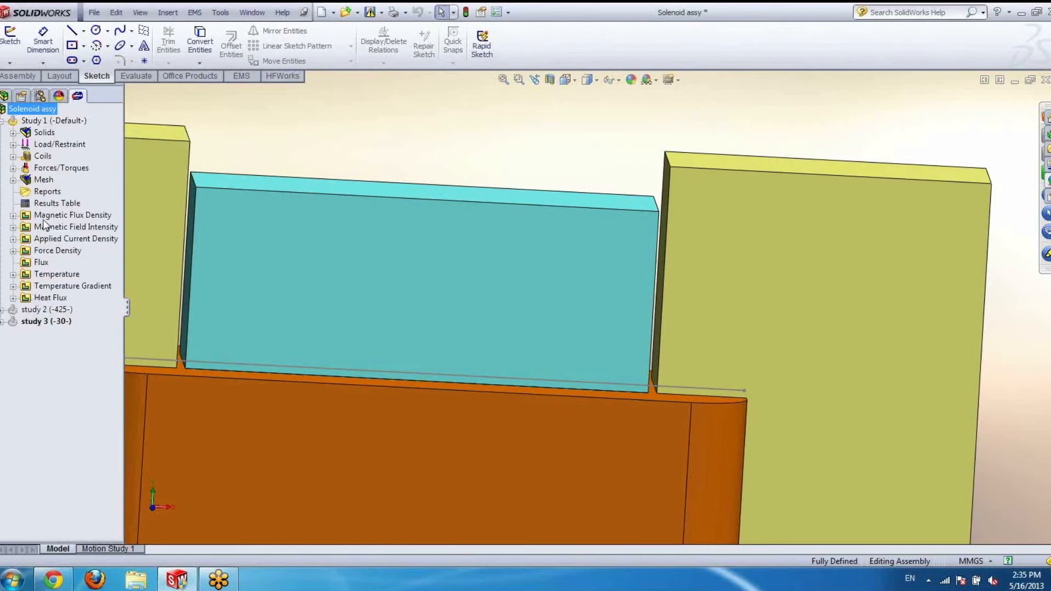
click(32, 121)
Step: Copy Study 1 within the Solenoid assy as a new study named Config2 that uses configuration 425
right_click(26, 108)
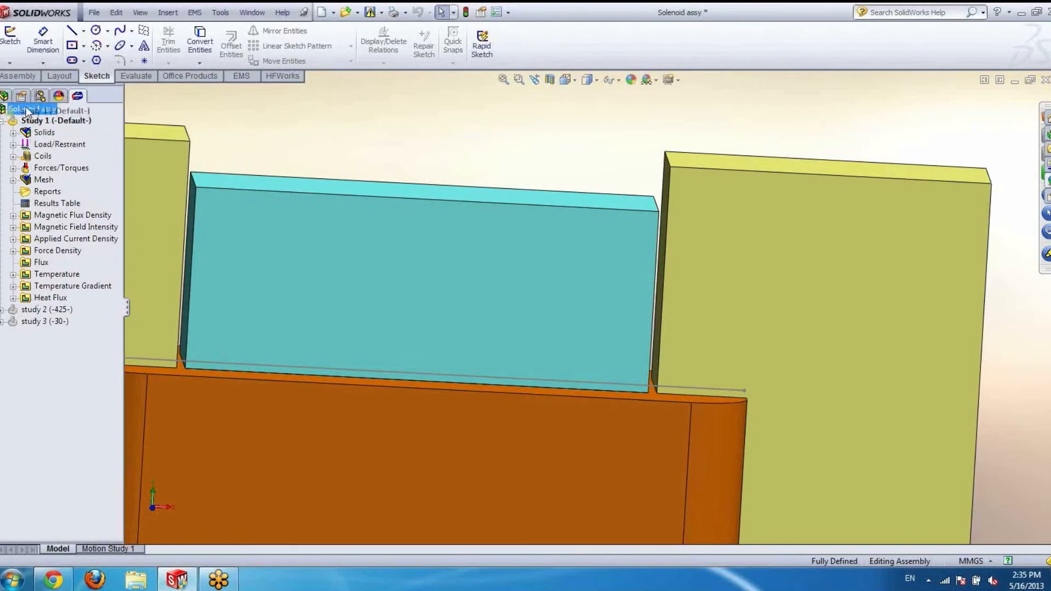
click(29, 112)
text(Cp)
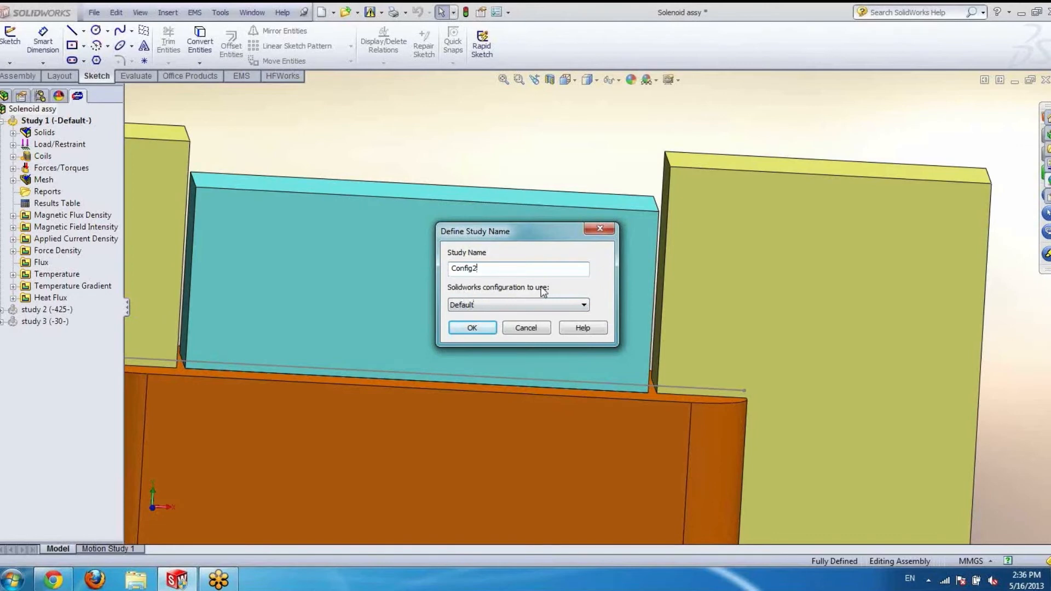
click(512, 305)
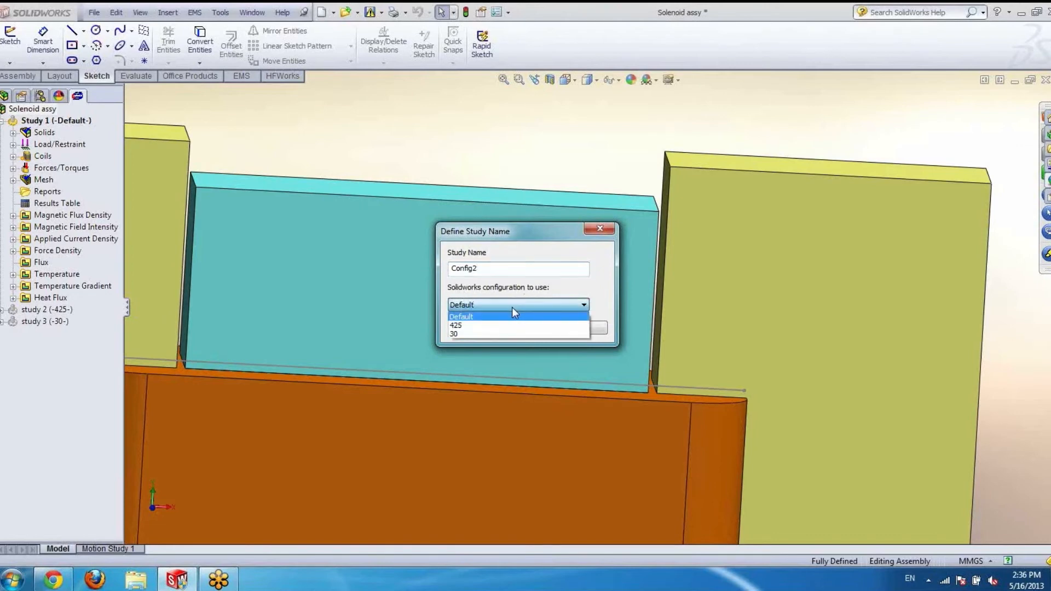
click(463, 326)
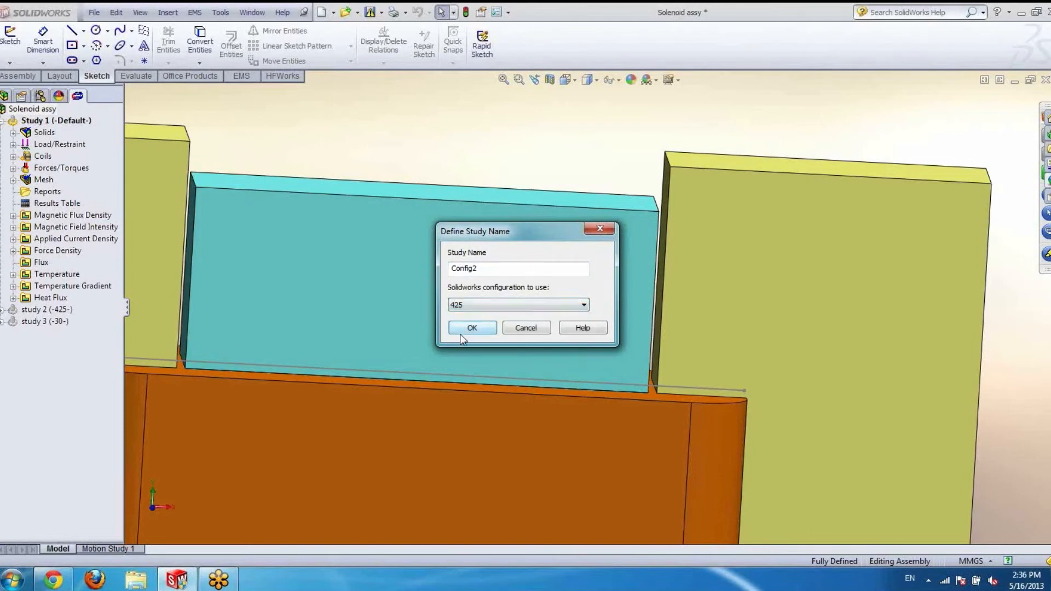
click(470, 329)
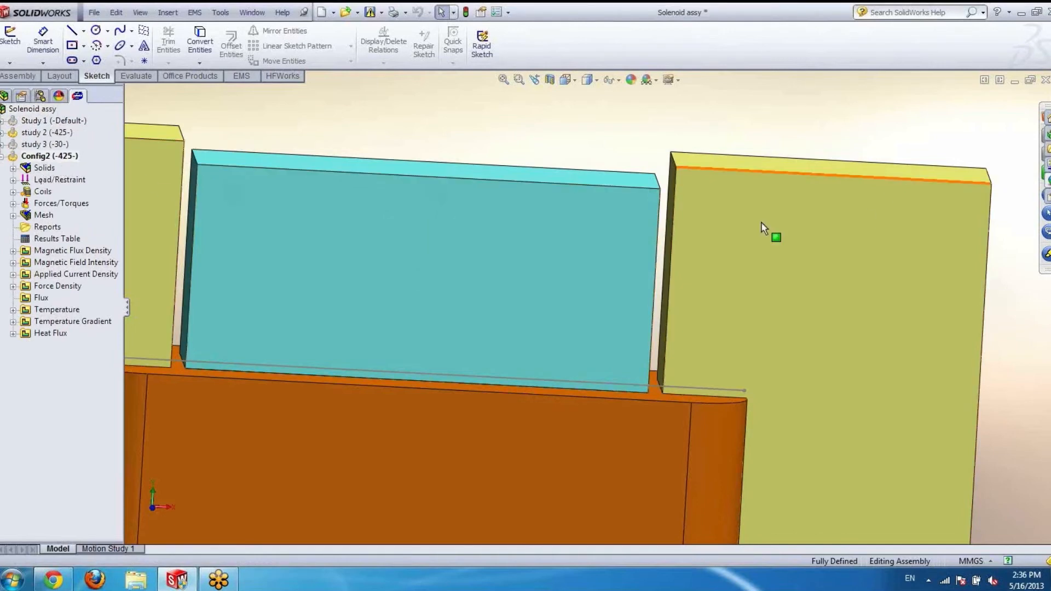
Step: View the upper part of the solenoid and look up the commands available for the Config2 study
scroll(501, 142, up, 8)
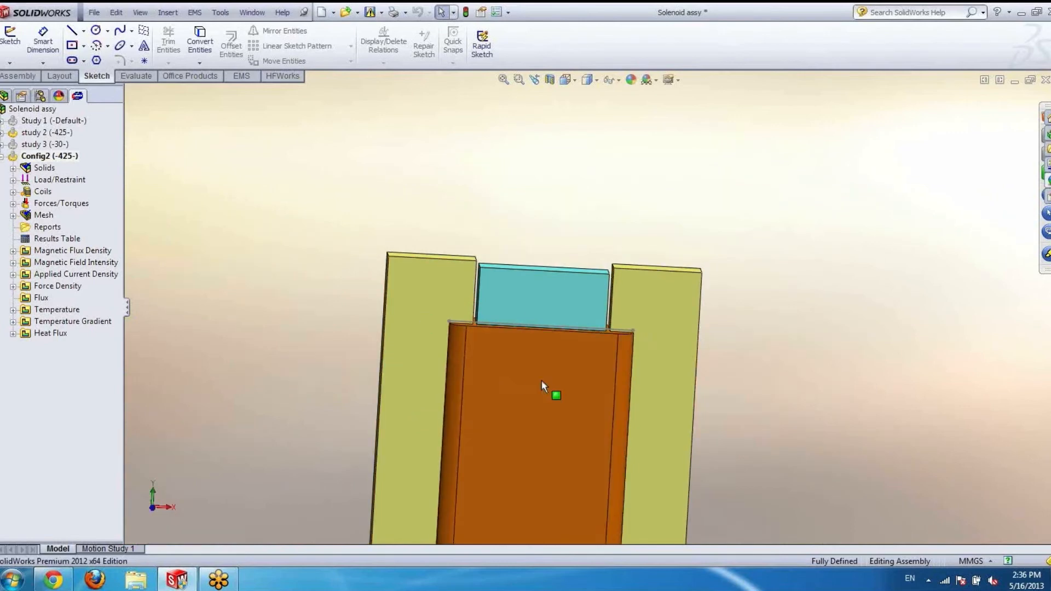
right_click(33, 157)
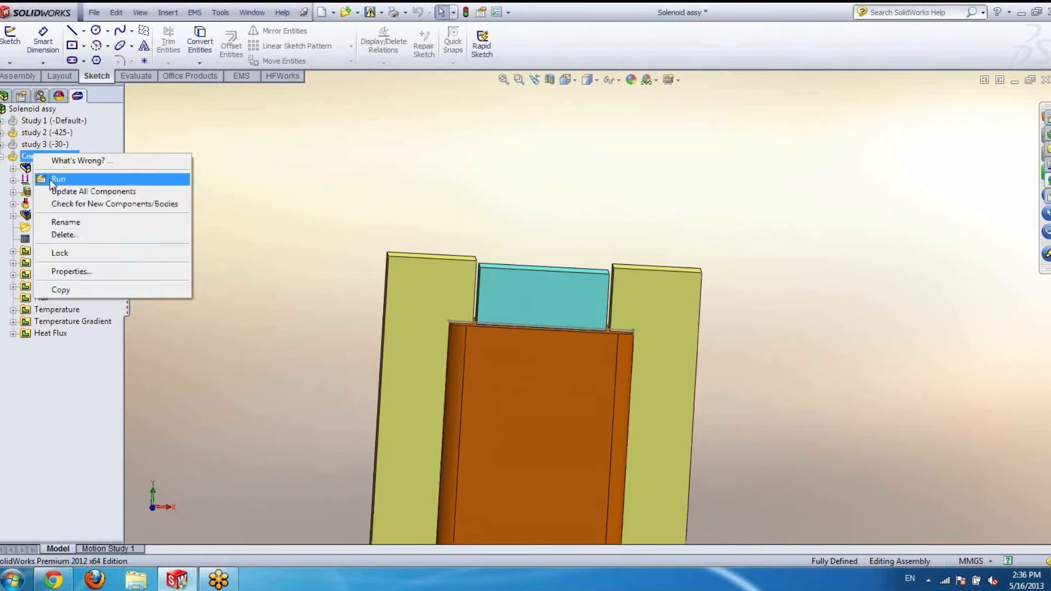
click(326, 166)
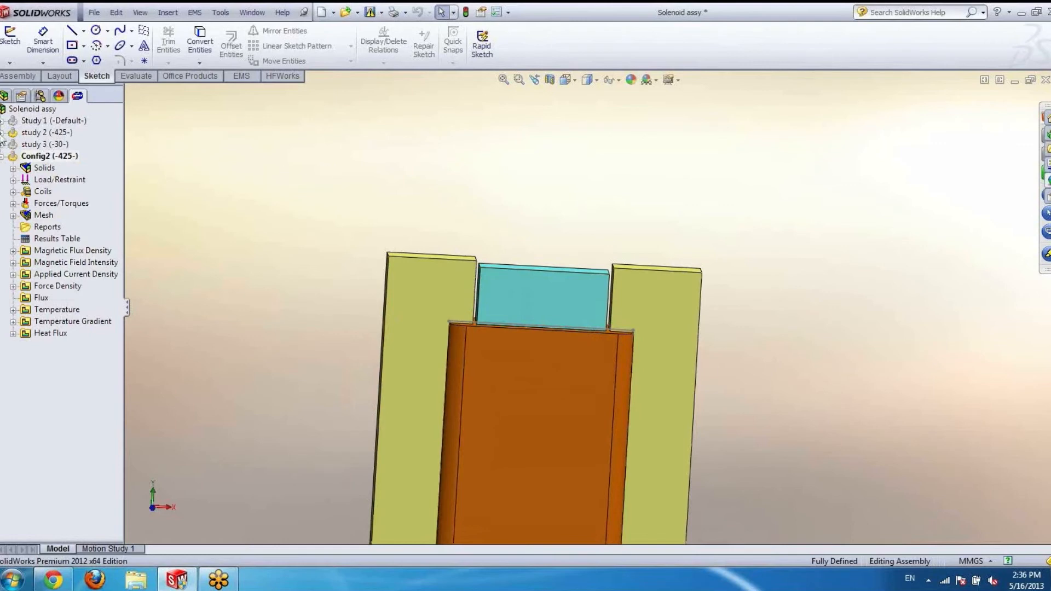
Step: Set up a 2D Magnetic Flux Density plot for study 2 between the sketch line's two endpoints above the coil, with 200 points
click(2, 132)
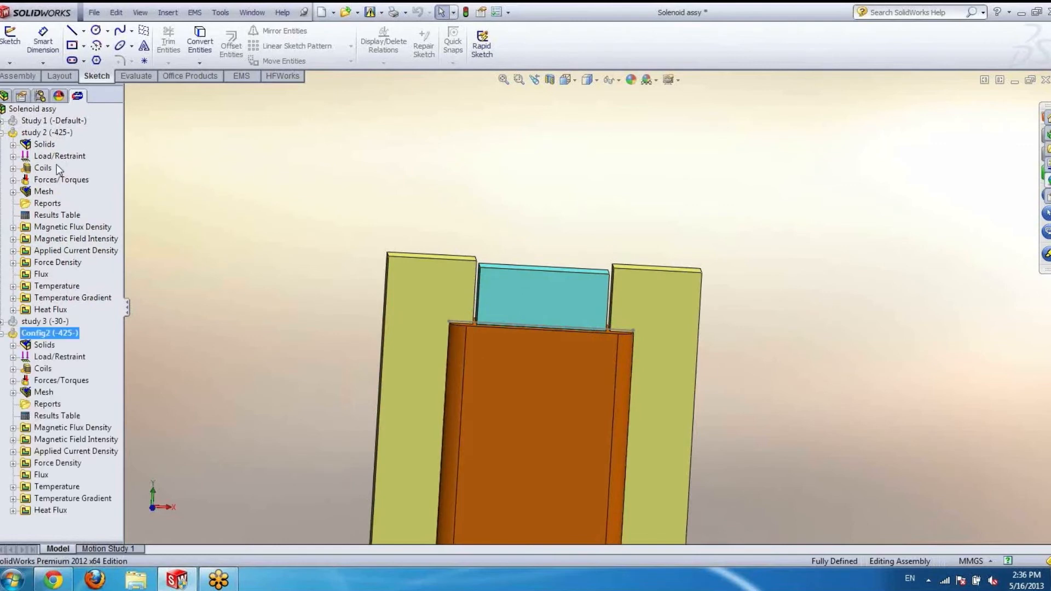
right_click(53, 226)
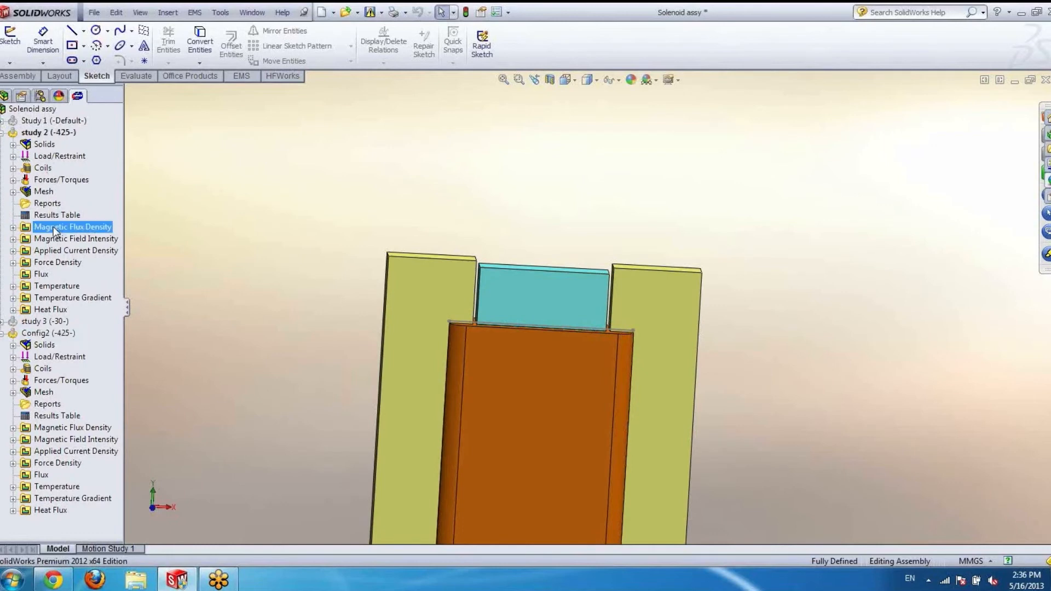
click(69, 249)
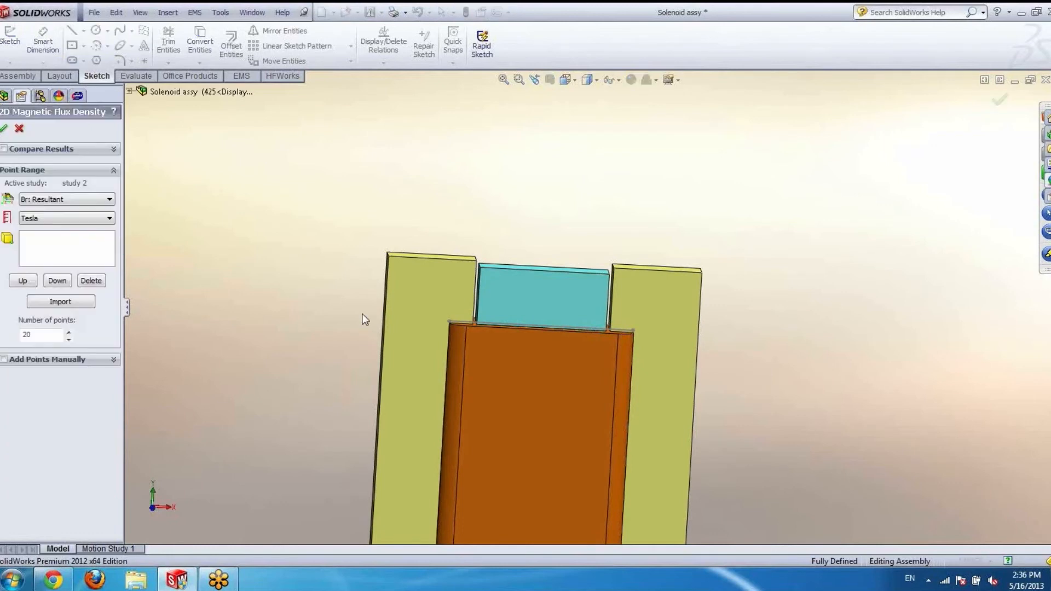
scroll(479, 323, down, 5)
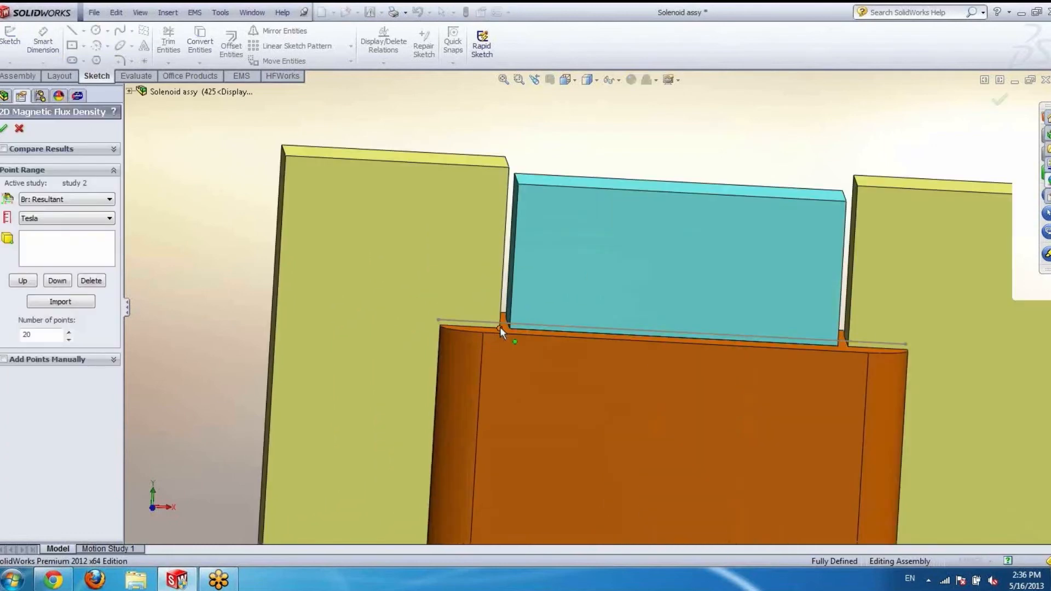
click(438, 321)
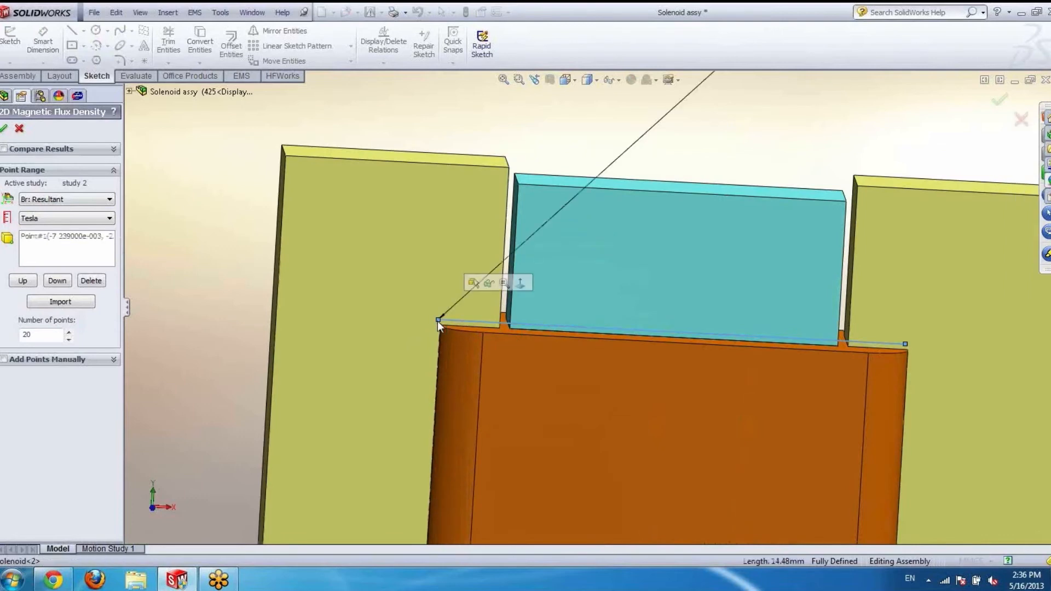
click(904, 343)
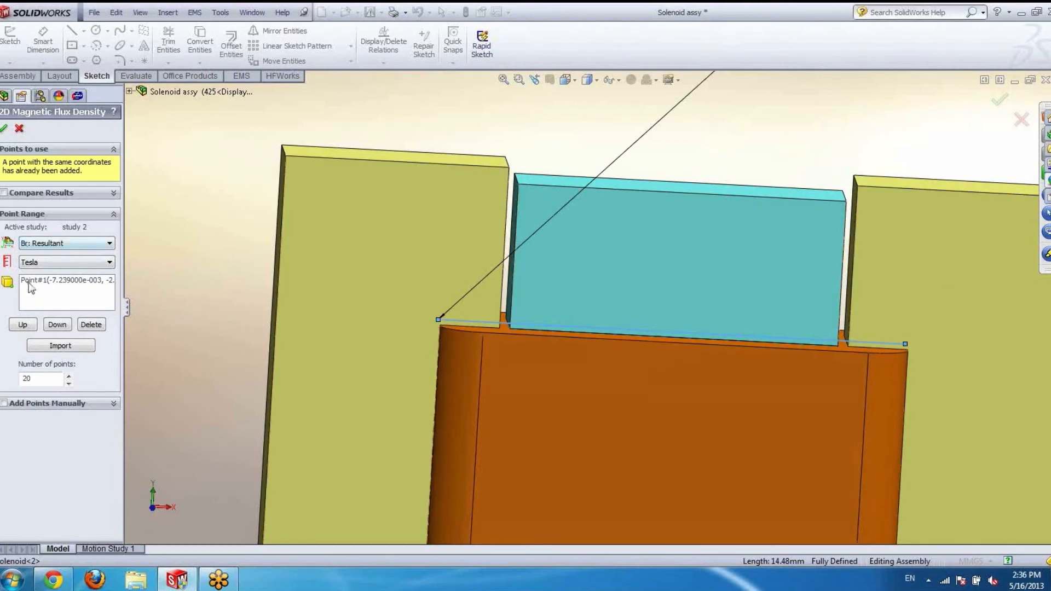
scroll(760, 375, up, 3)
middle_drag(757, 373, 810, 322)
click(800, 324)
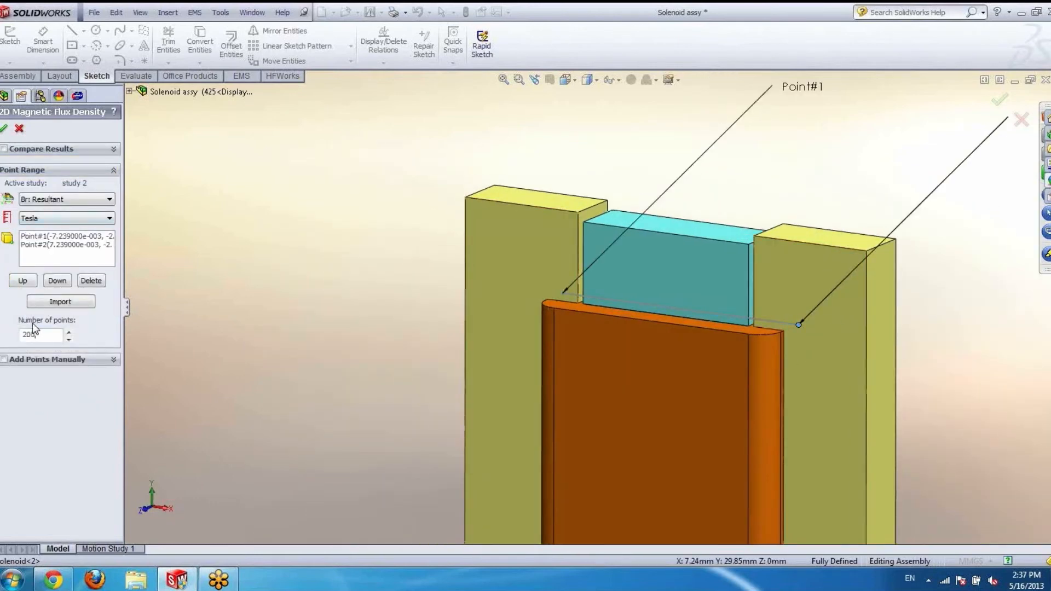
Step: Compare the plot as super-imposed curves with the Magnetic Flux Density of Study 1 and study 3, and generate it
click(5, 149)
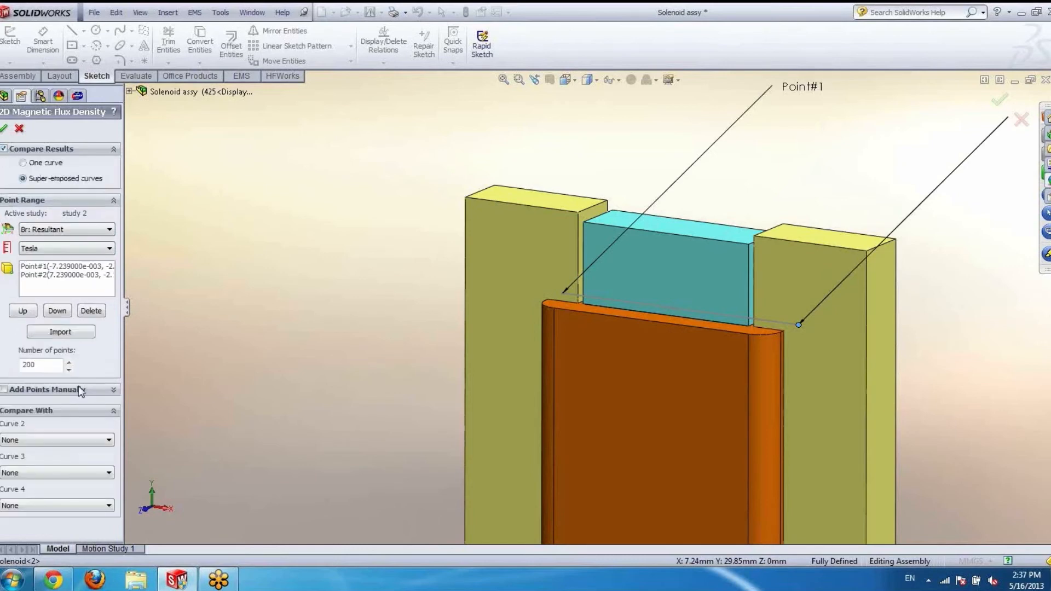
click(30, 441)
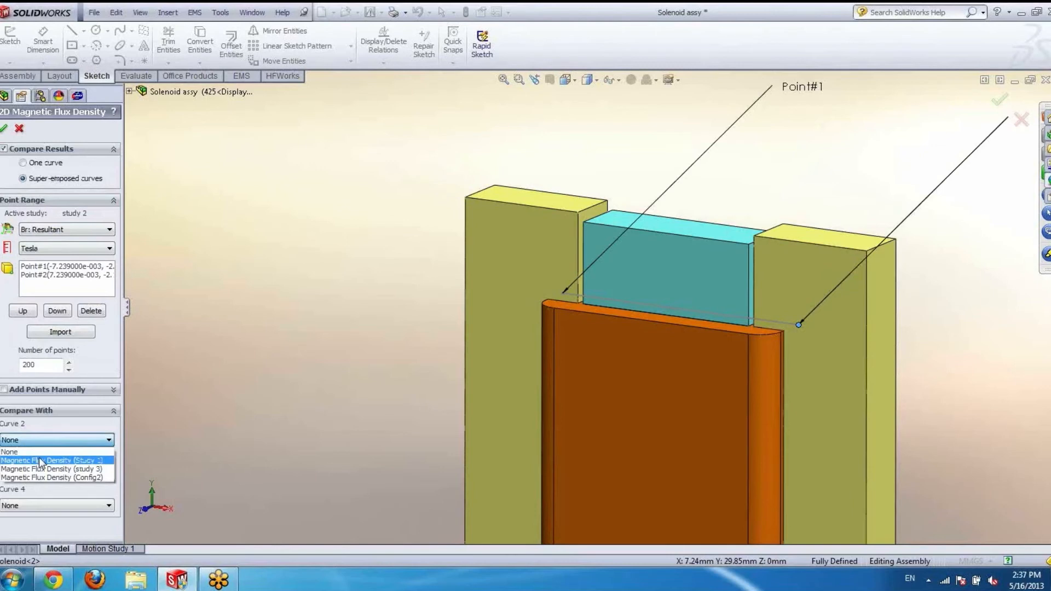
click(39, 461)
click(37, 473)
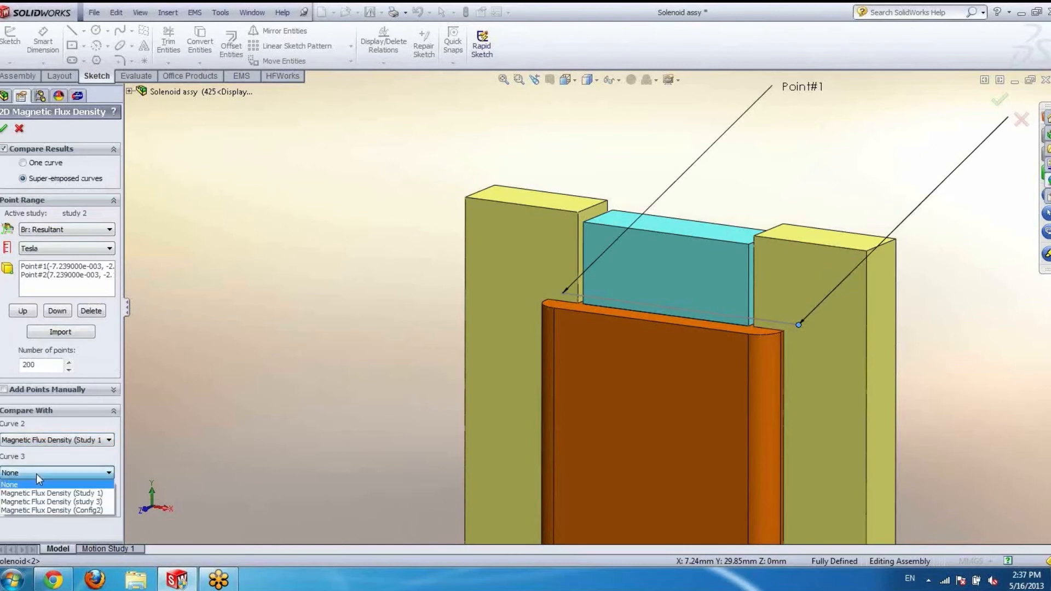
click(41, 501)
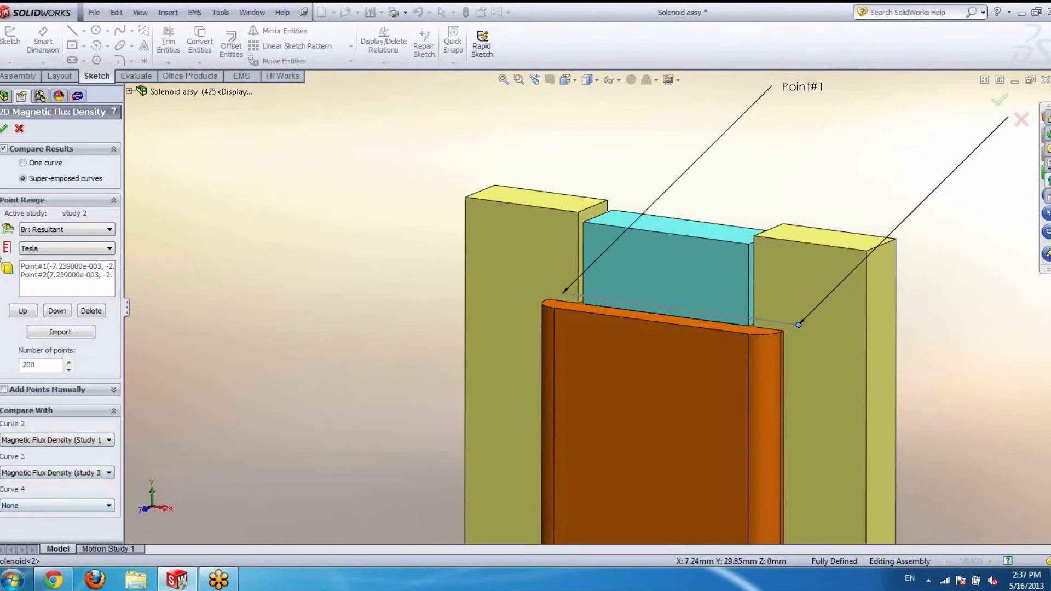
click(4, 130)
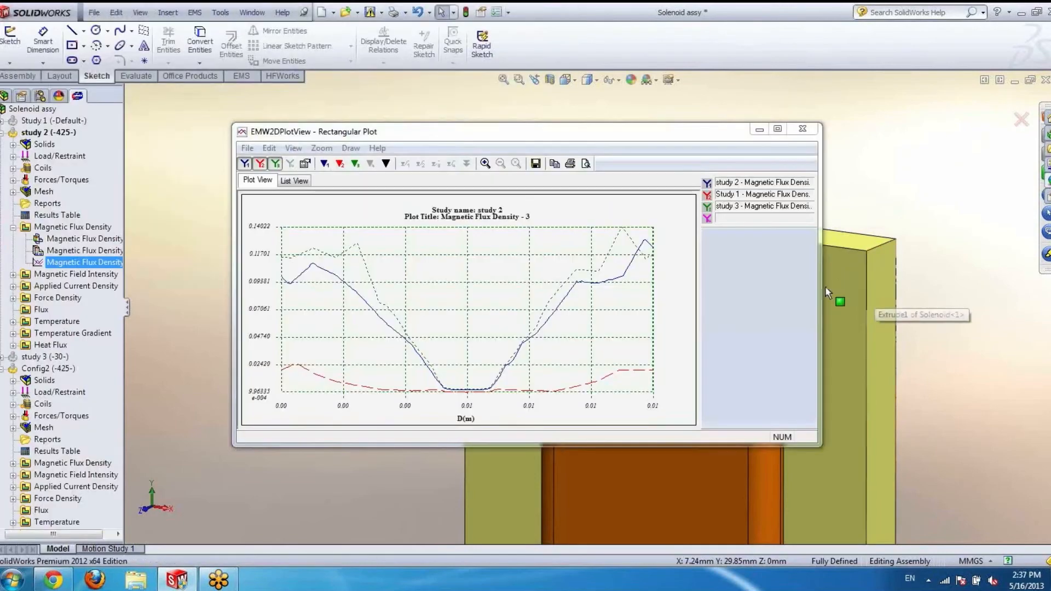
Step: Maximize the plot window and place markers on all three curves at a distance of about 0.0021 m
click(778, 130)
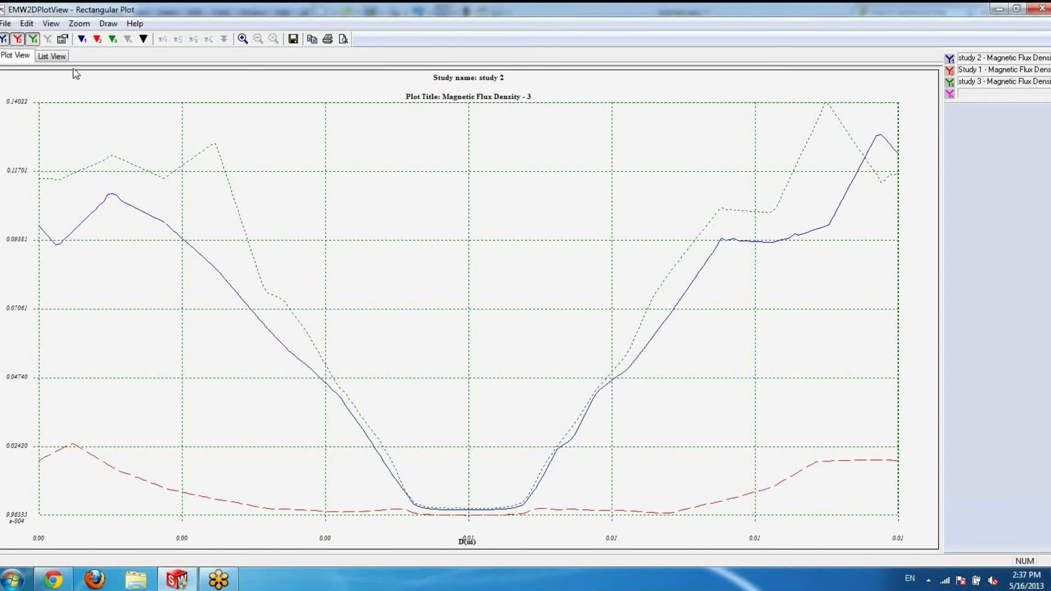
click(145, 40)
drag(40, 180, 147, 206)
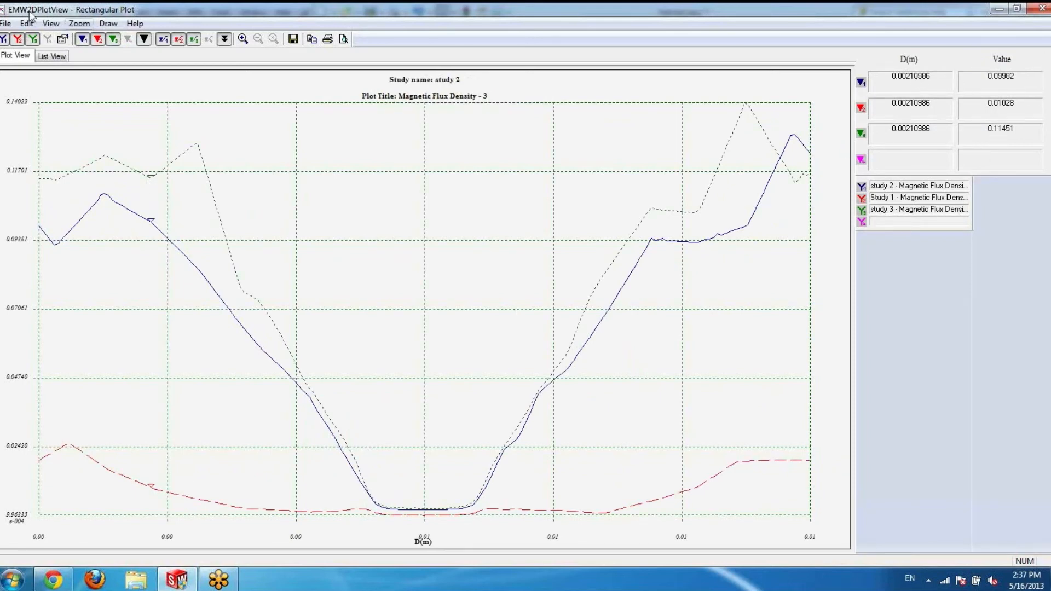
Step: Remove the study 3 and Study 1 markers and move the study 2 marker along its curve to about 0.0033 m
click(113, 40)
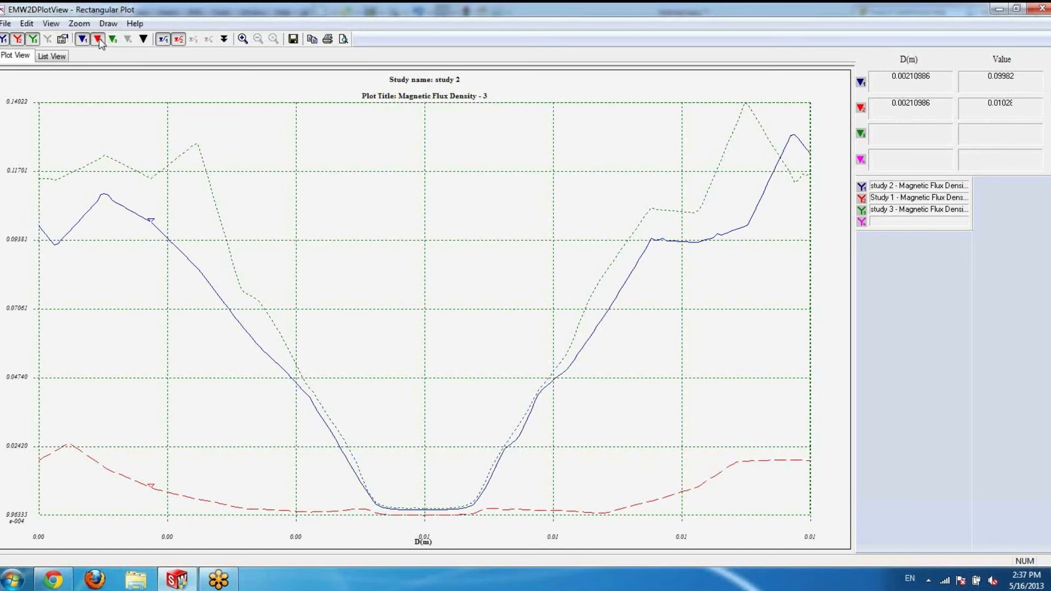
click(98, 40)
mouse_move(151, 219)
mouse_down()
mouse_move(185, 274)
mouse_move(219, 292)
mouse_up()
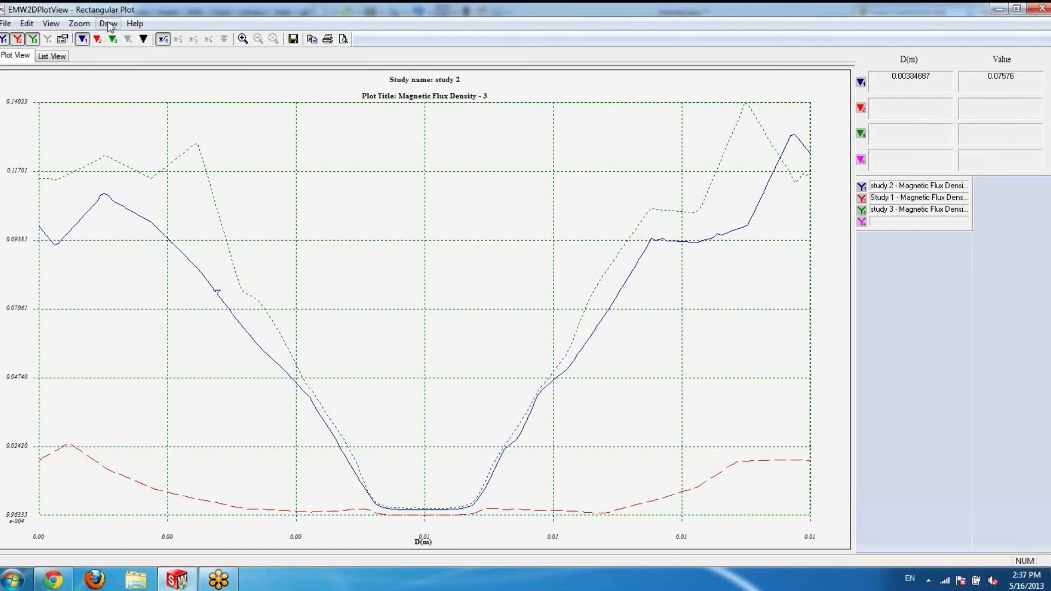
Step: Show the markers on all curves again and move them together to a distance of about 0.0123 m
click(144, 39)
drag(218, 293, 245, 327)
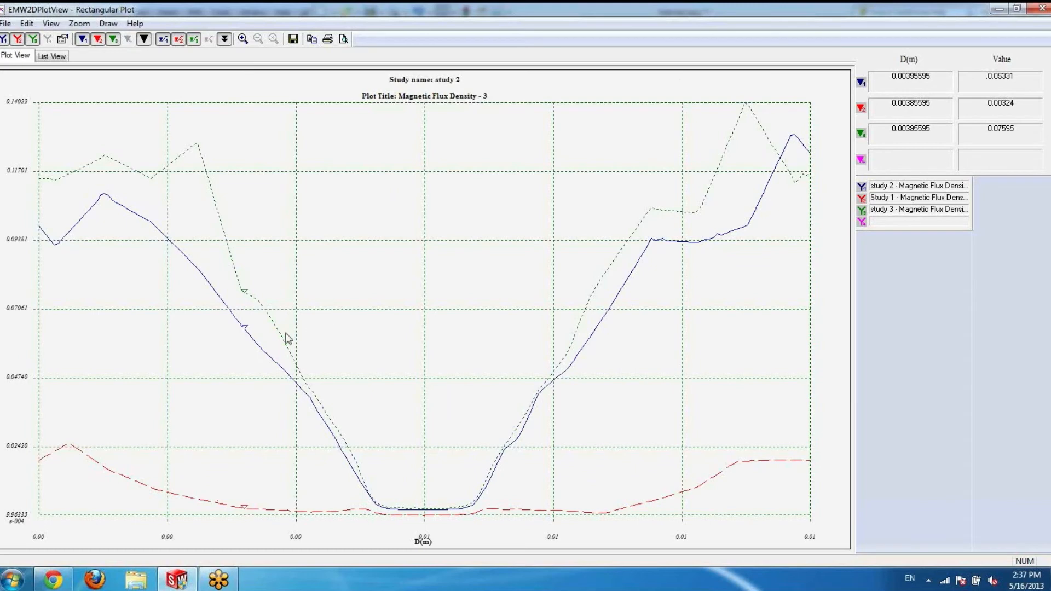
drag(251, 335, 692, 485)
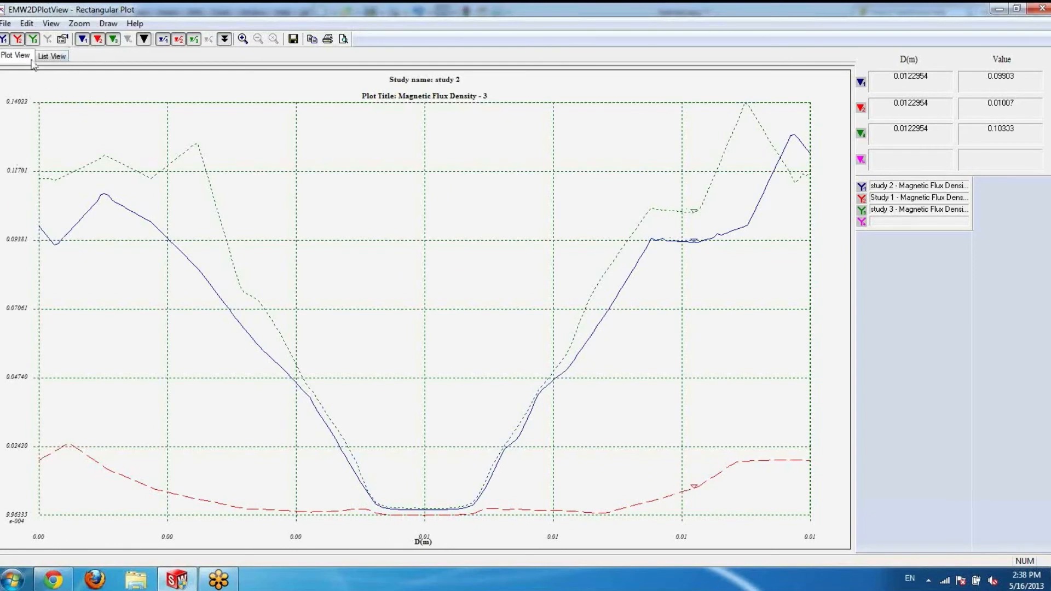
Step: Review the flux density values of the three studies as a list, return to the curves and close the plot window
click(51, 57)
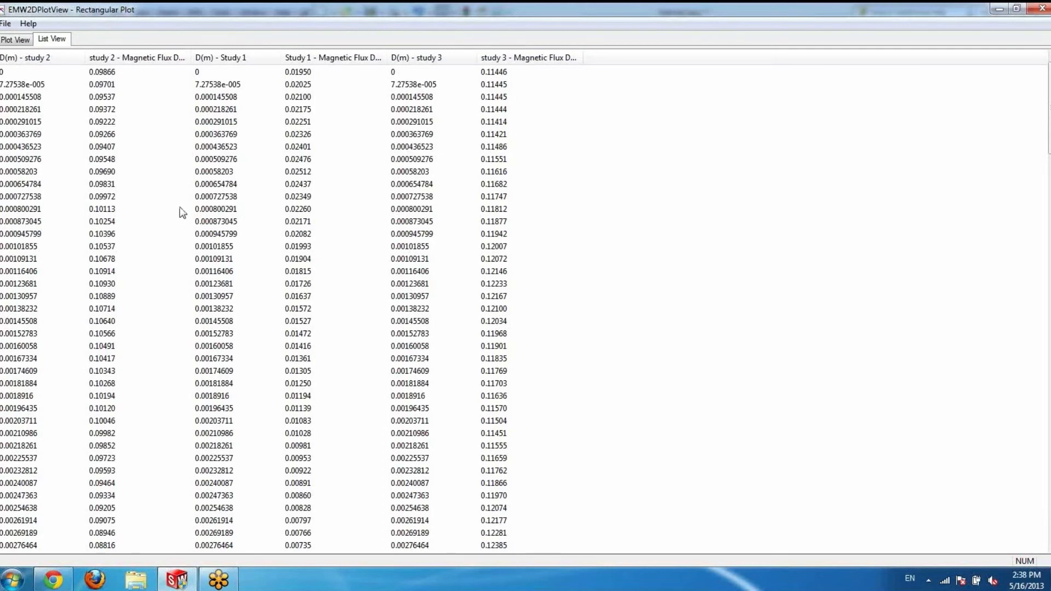
click(16, 41)
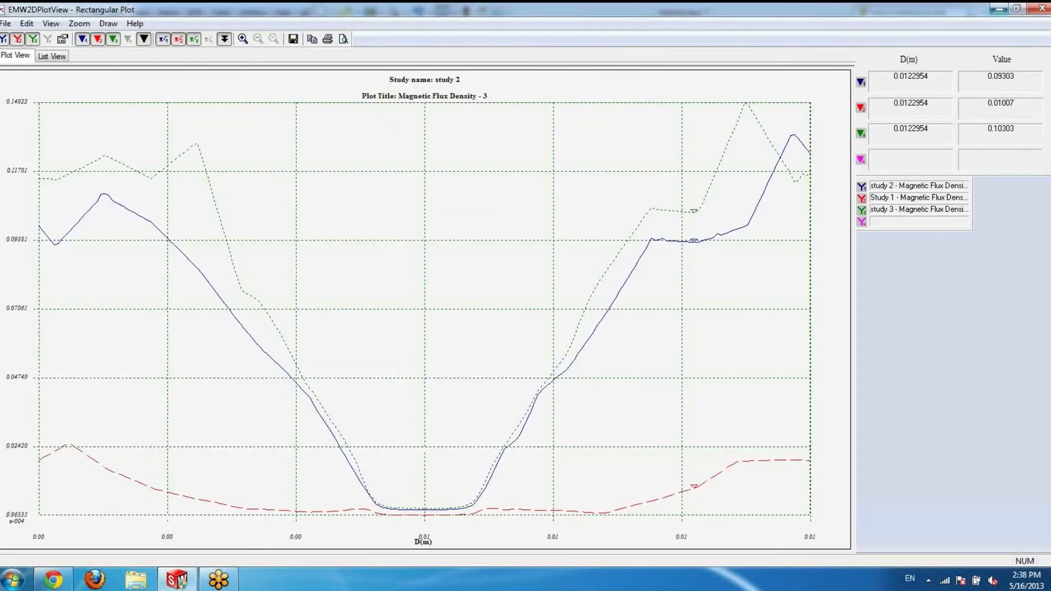
click(1043, 9)
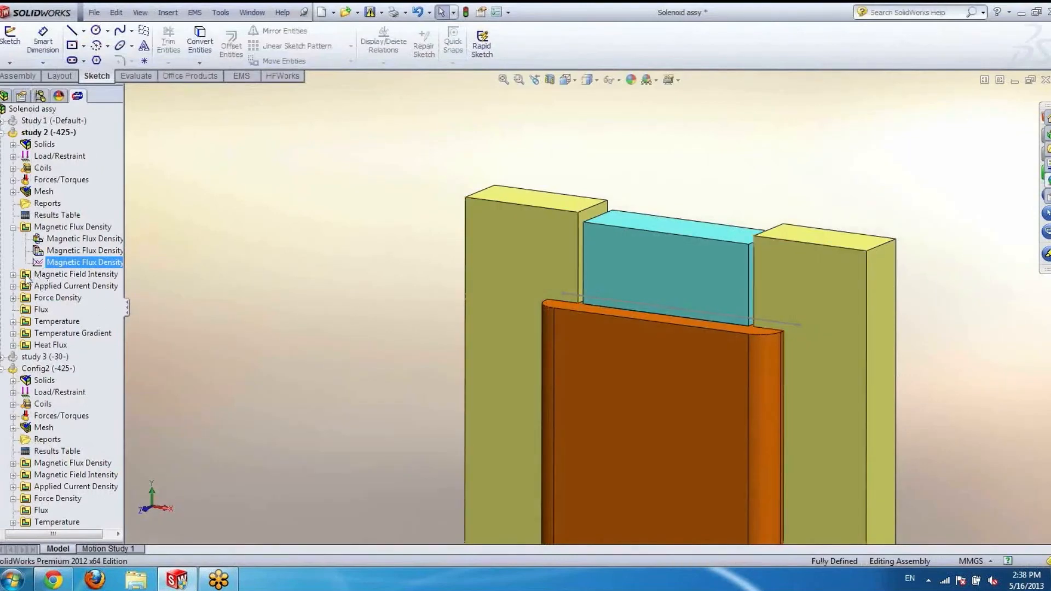
Step: Create a 3D Magnetic Flux Density plot for study 2 showing the resultant in Tesla as a continuous fringe
right_click(57, 228)
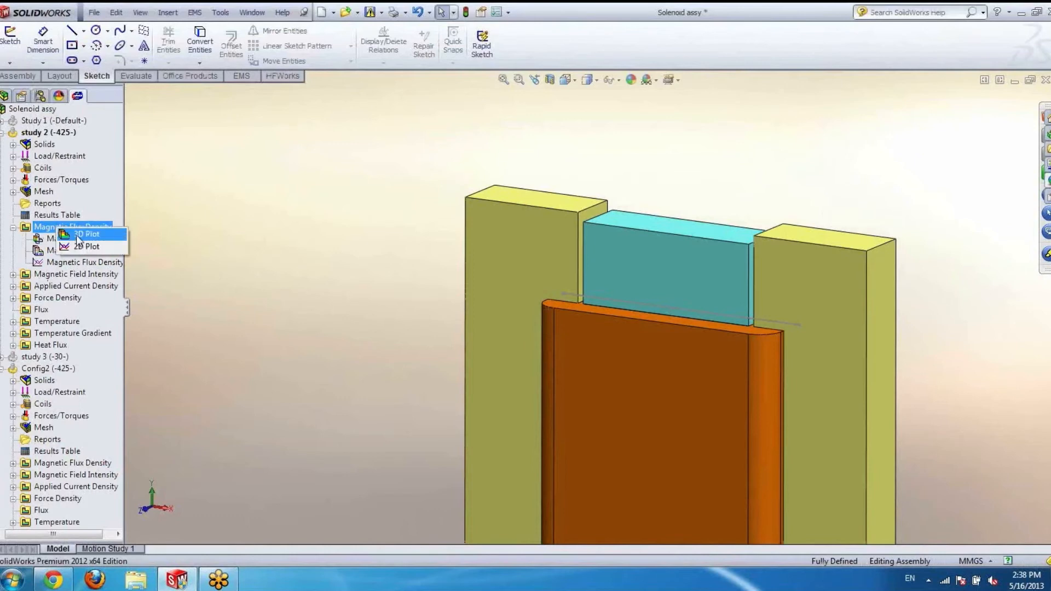
click(83, 234)
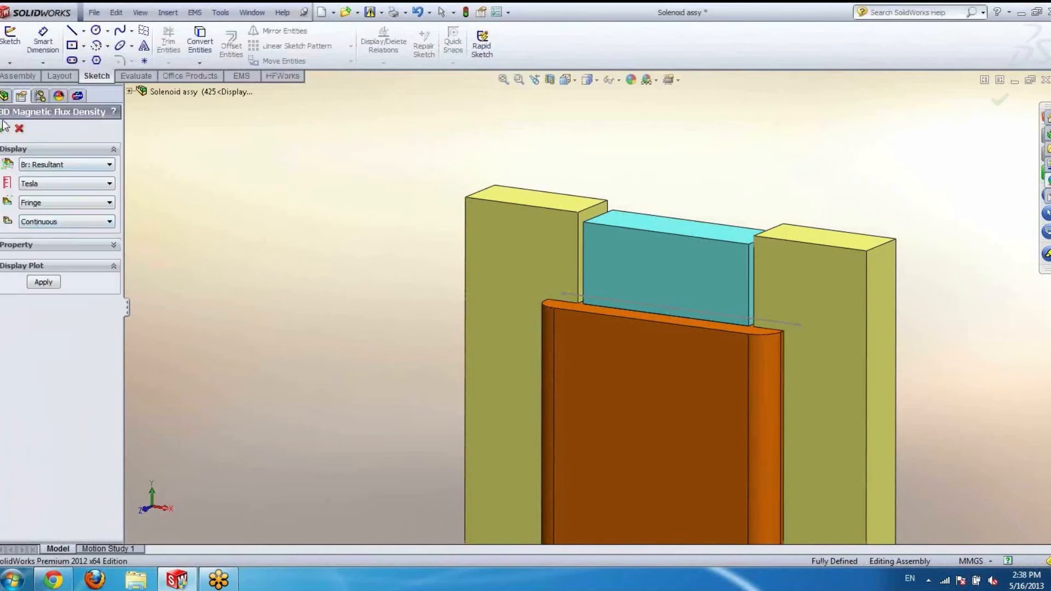
click(4, 130)
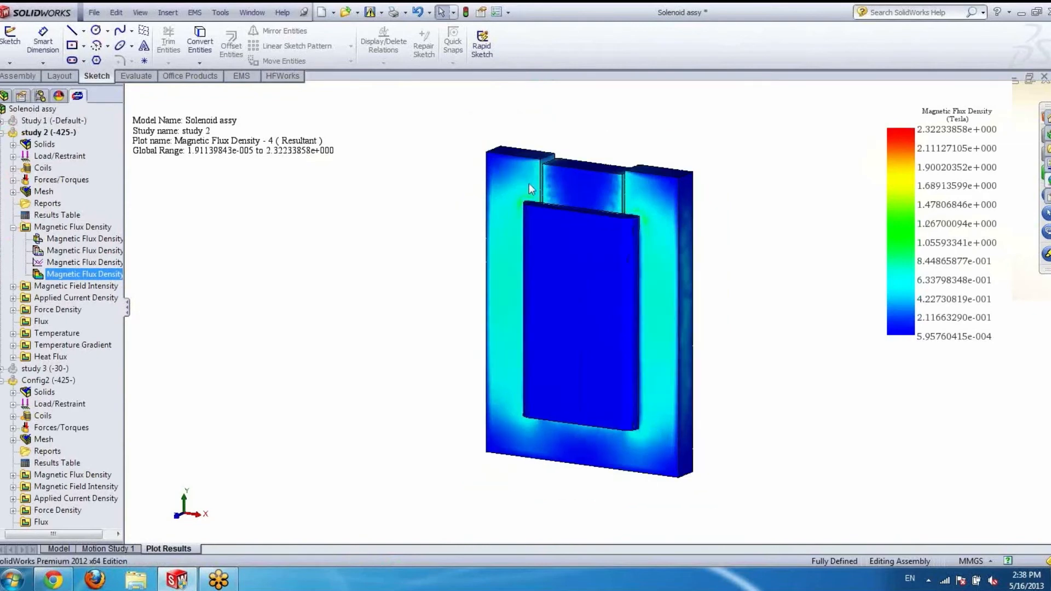
Step: Section-clip the 3D Magnetic Flux Density plot of study 2 with the first plane orientation and shift the section to about 0.66 mm
middle_drag(512, 199, 581, 188)
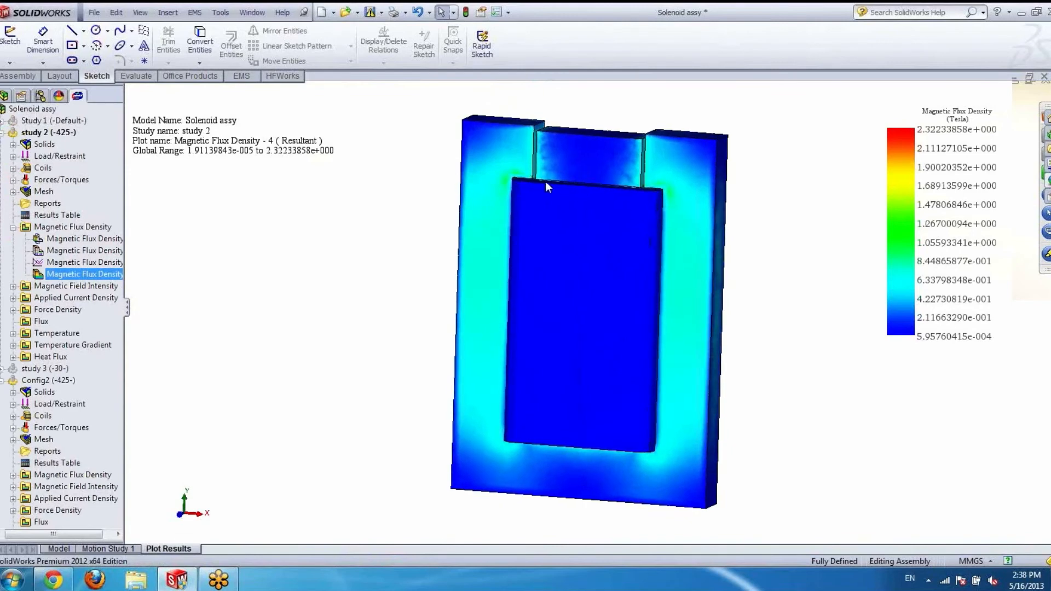
right_click(63, 274)
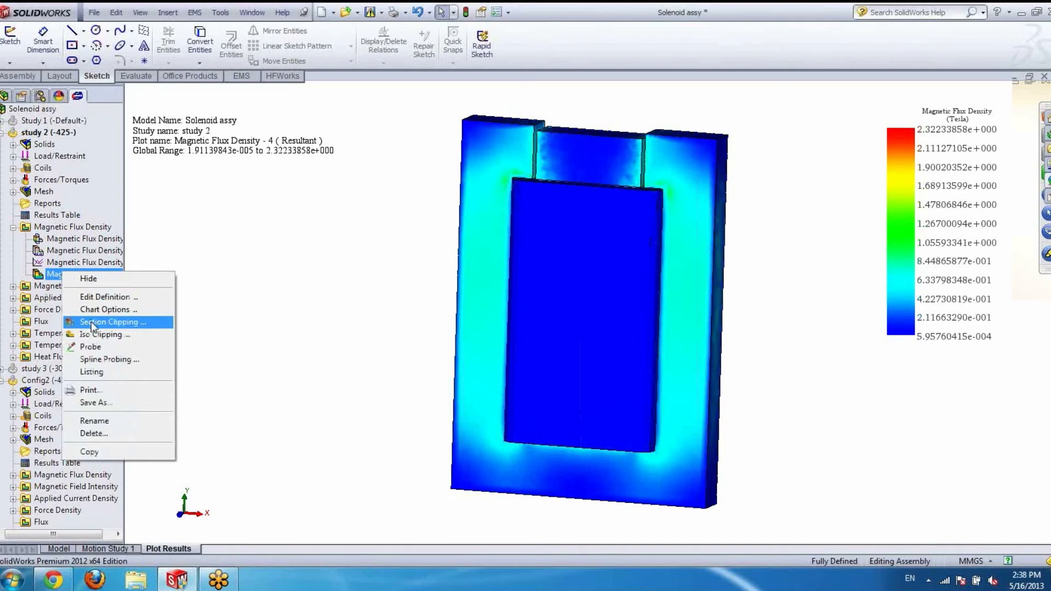
click(112, 322)
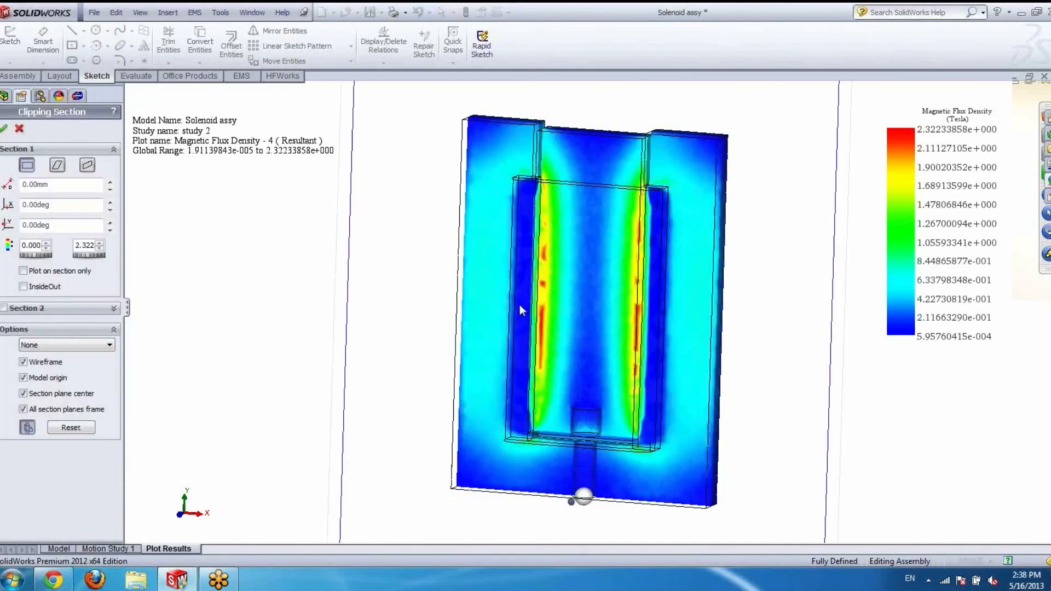
scroll(521, 305, up, 4)
middle_drag(571, 286, 396, 307)
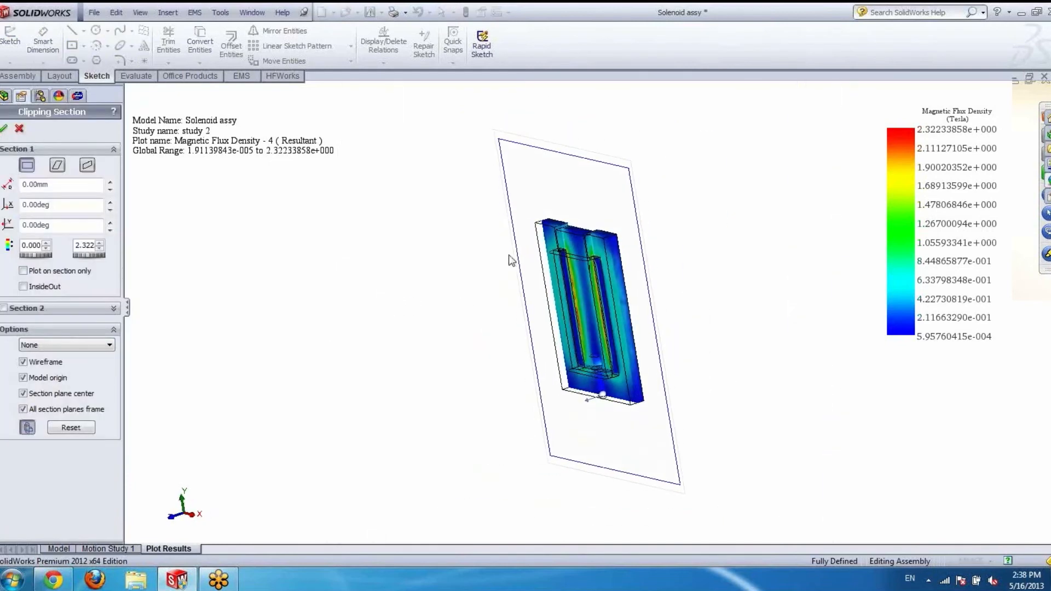
drag(566, 209, 596, 211)
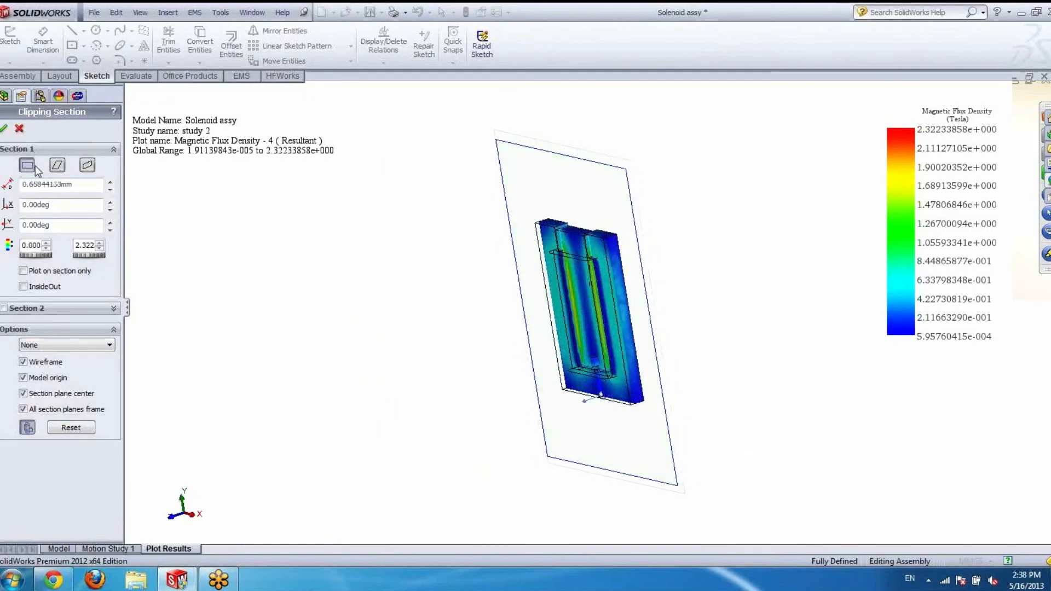
Step: Switch the clipping section to the second plane orientation, offset it to about 25.26 mm to inspect the inside, and cancel the clipping
click(57, 165)
drag(549, 390, 538, 253)
middle_drag(538, 253, 599, 337)
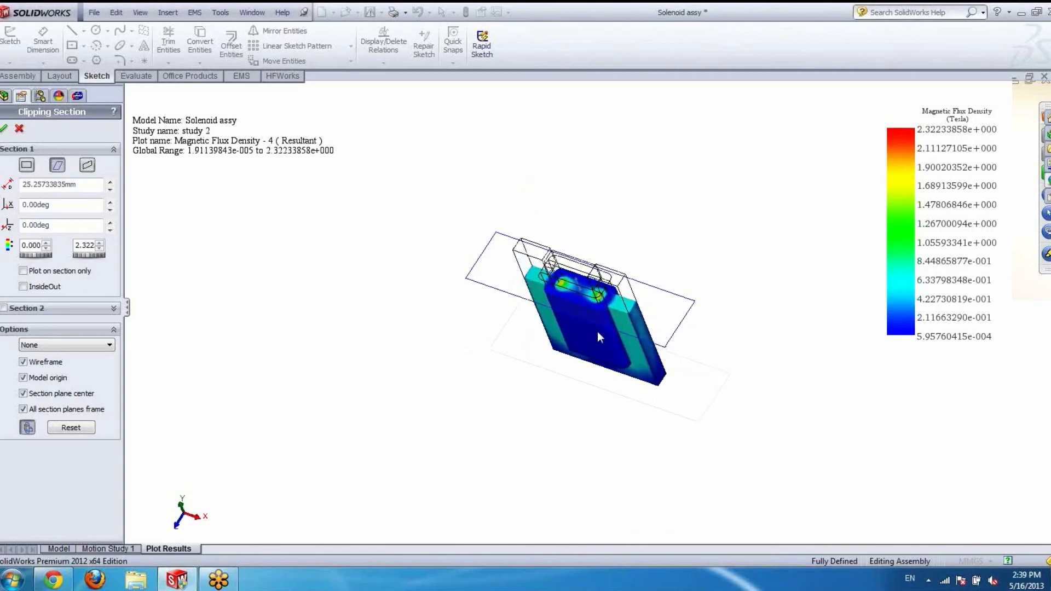
click(19, 129)
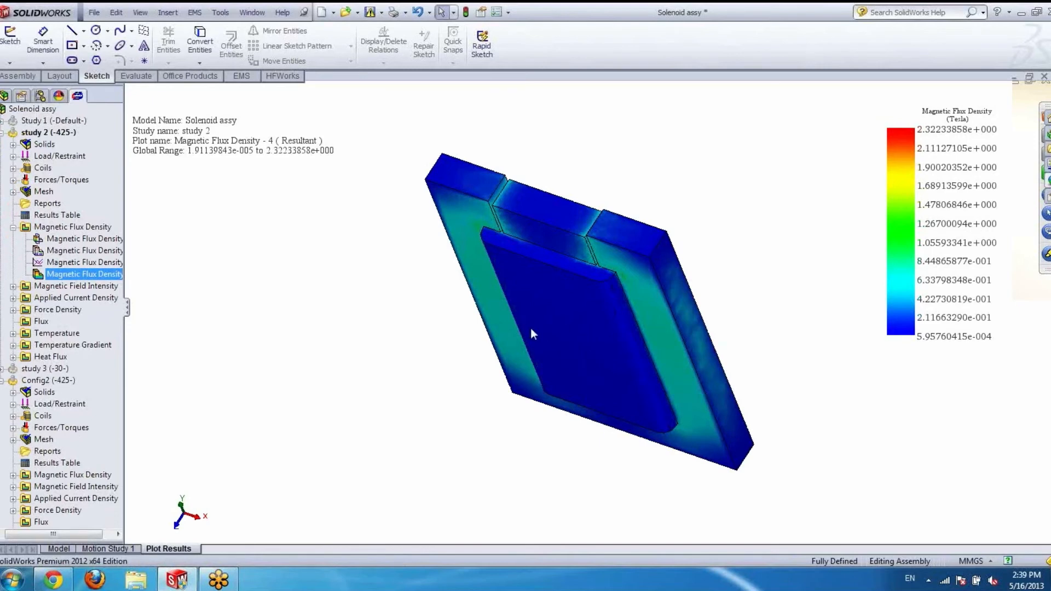
middle_drag(524, 331, 573, 239)
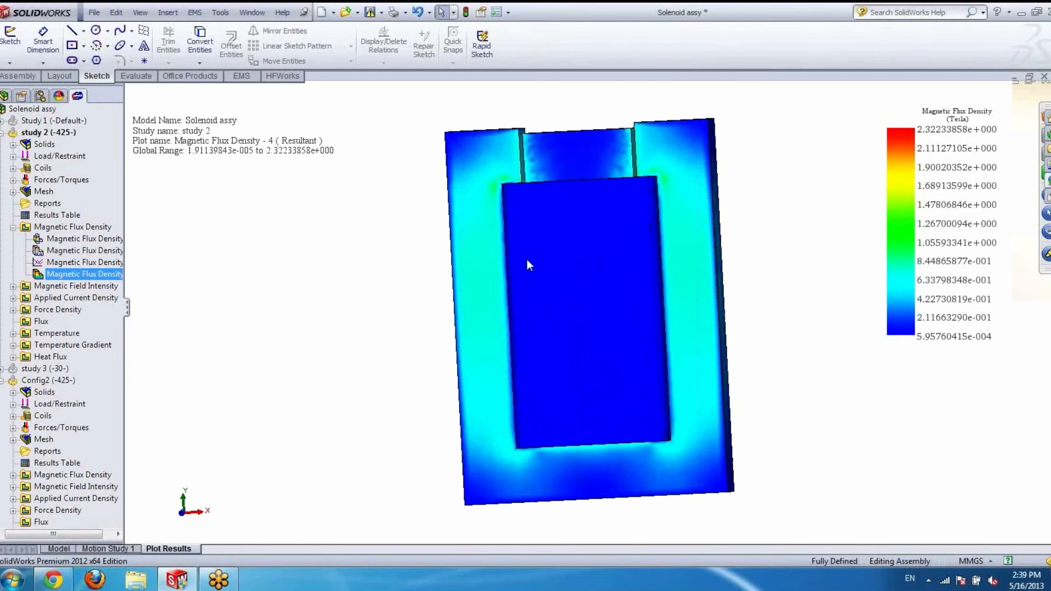
Step: Generate a Microsoft Word report for study 2 with EMW_LOGO as the cover page logo and May 16, 2013 as the date
right_click(48, 204)
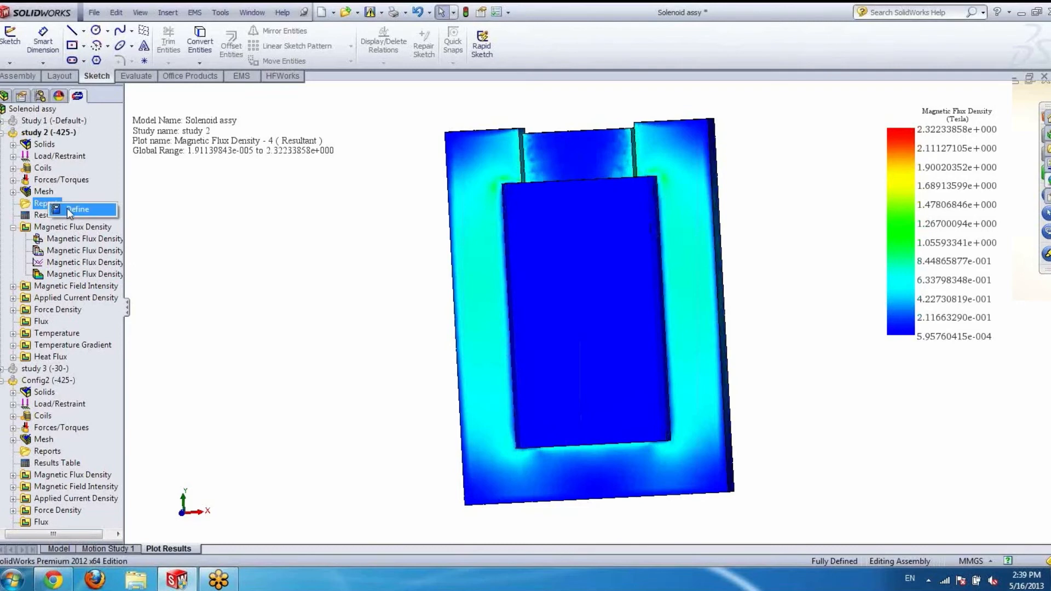
click(69, 211)
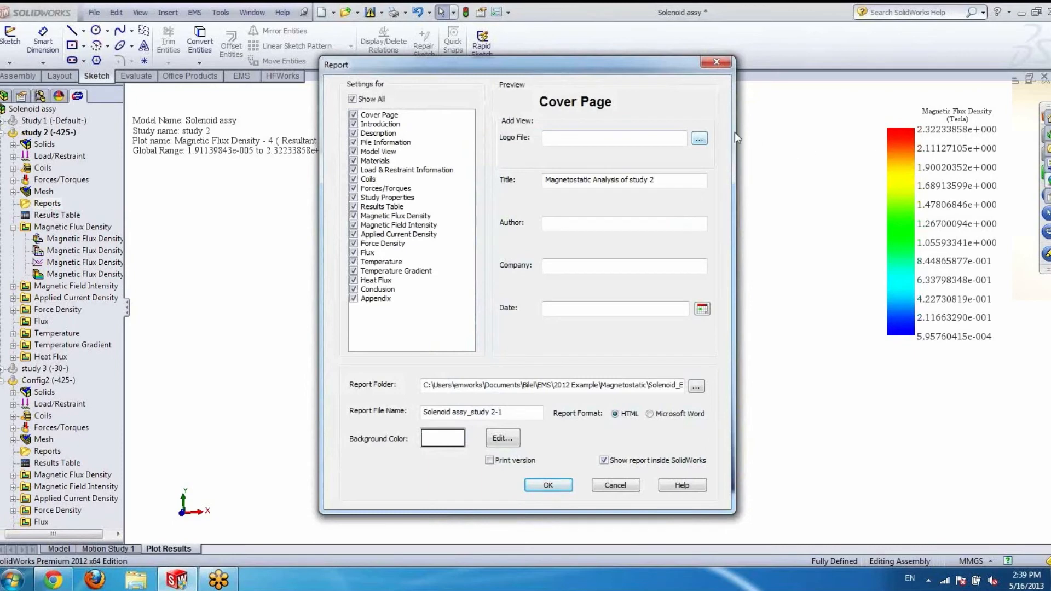
click(701, 140)
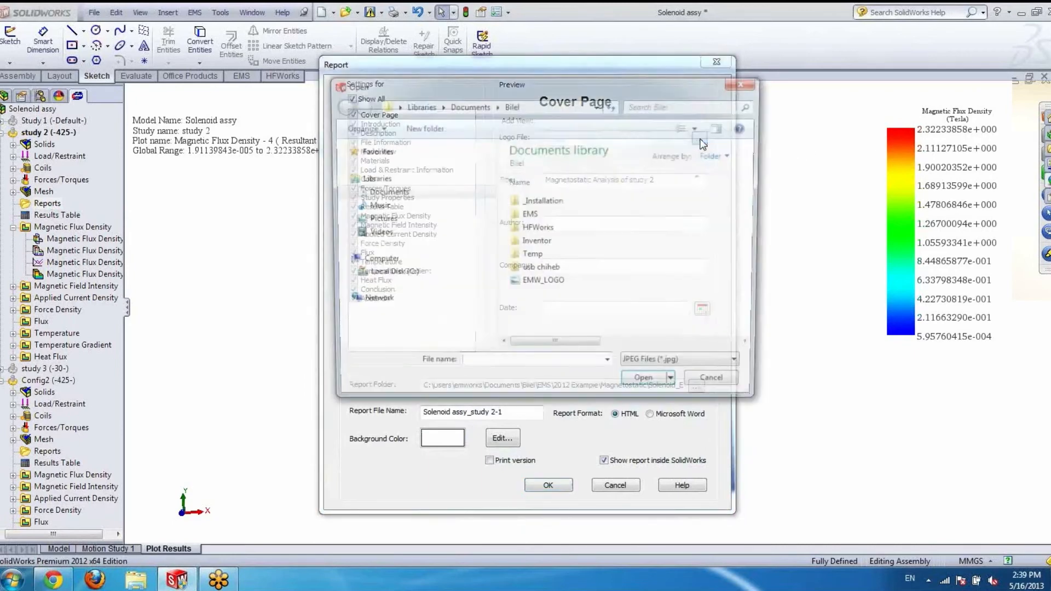
click(540, 284)
double_click(540, 285)
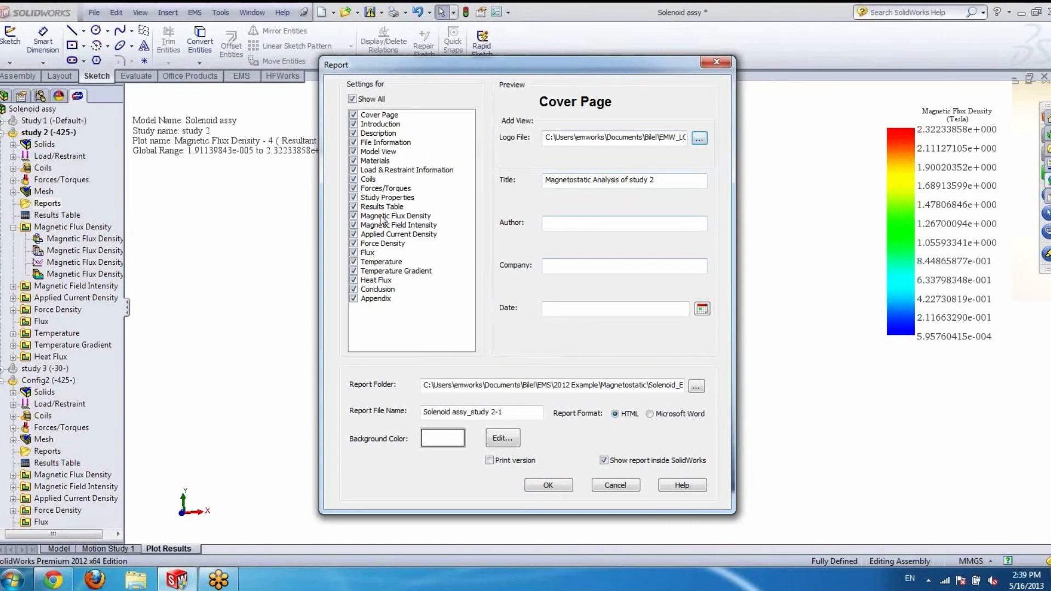
click(701, 310)
click(650, 414)
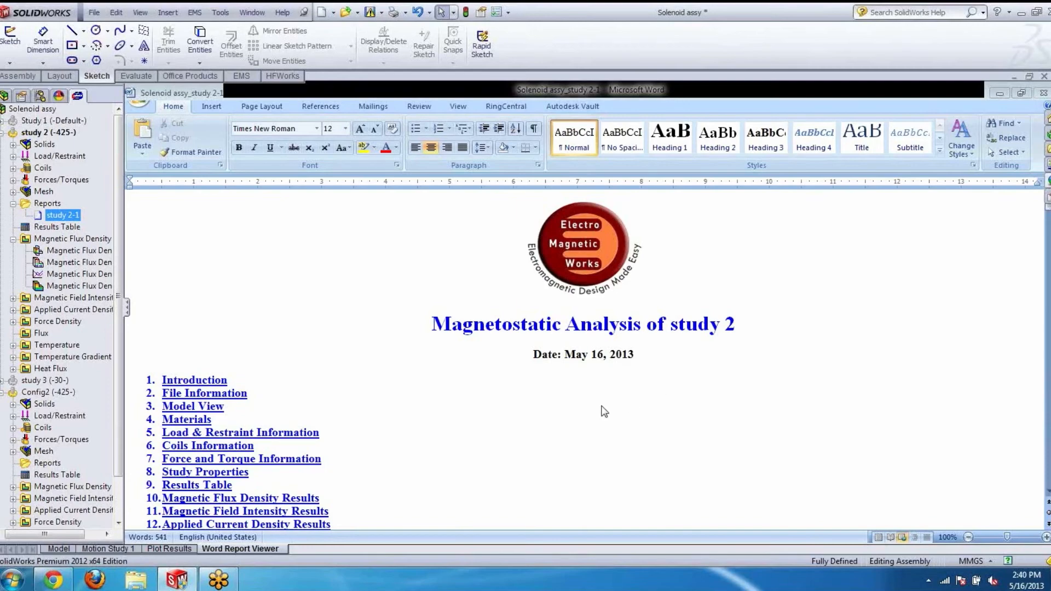
Step: Review the report from the cover page through the model views, mesh controls and solver information to the results tables
scroll(602, 406, down, 6)
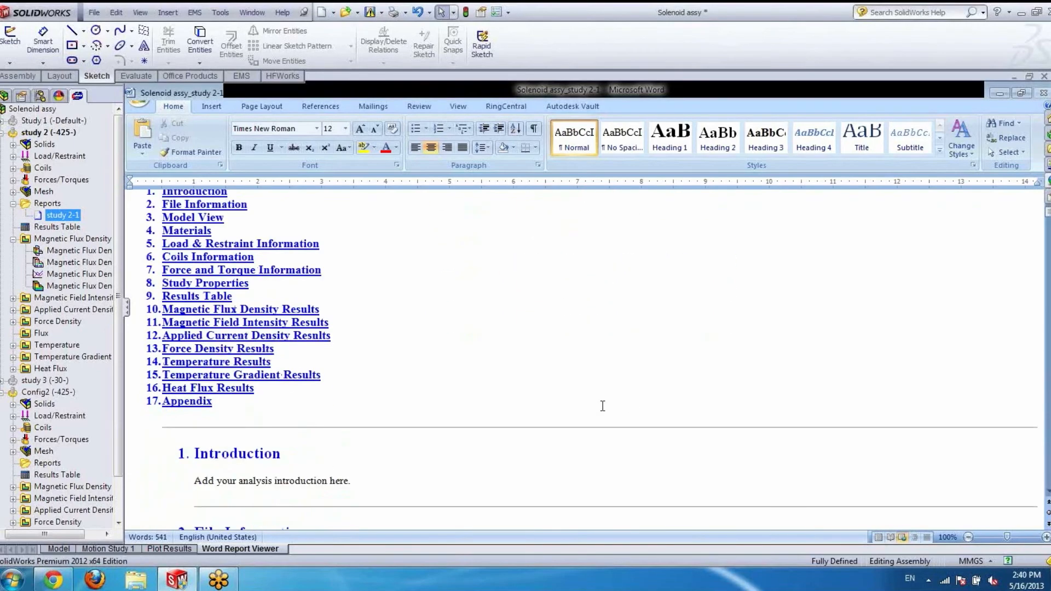
scroll(602, 405, down, 19)
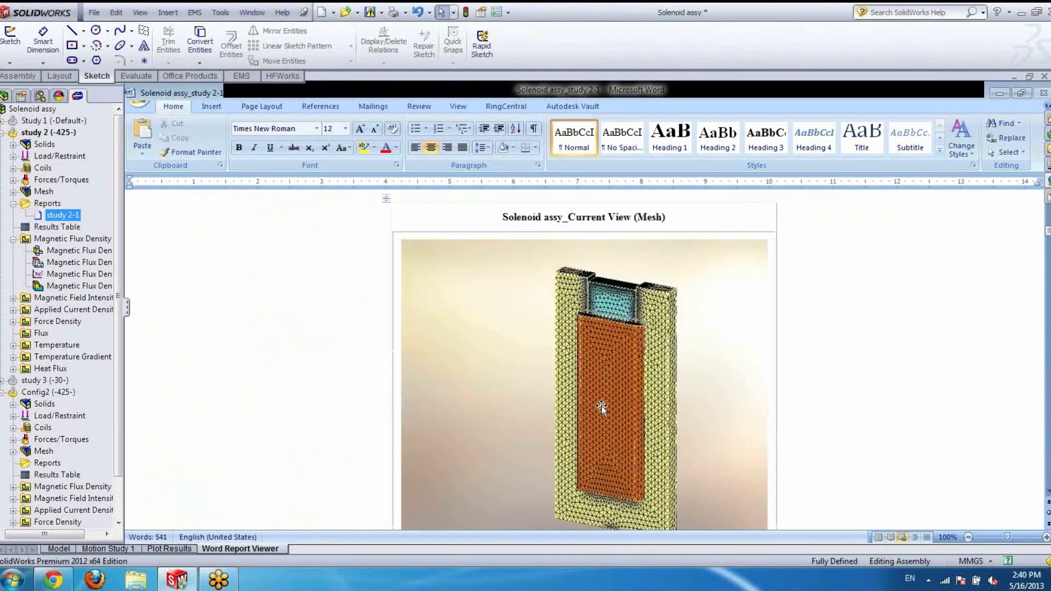
scroll(542, 345, down, 12)
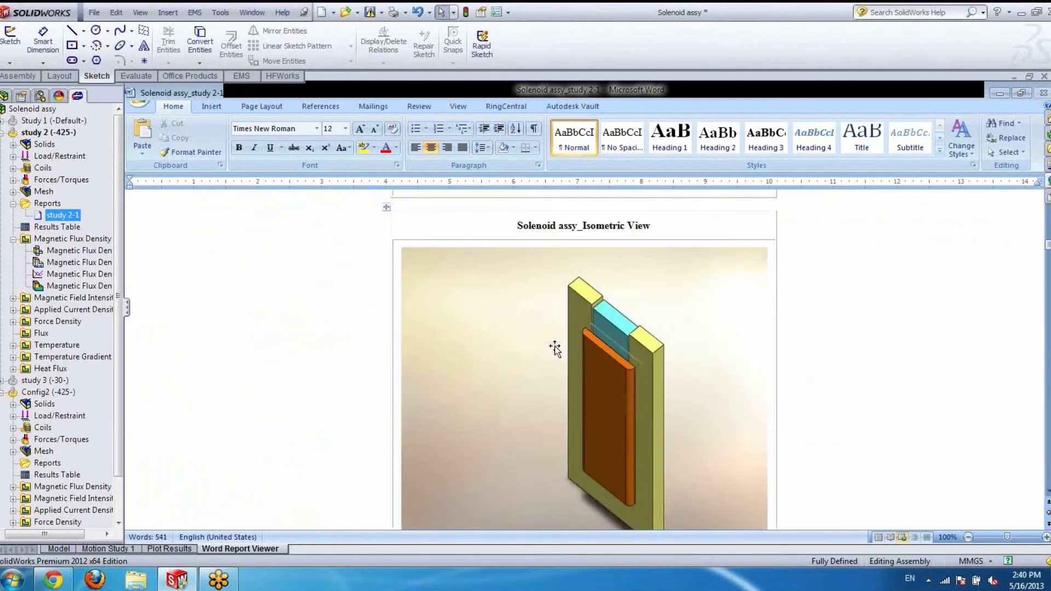
scroll(555, 349, down, 20)
scroll(556, 346, down, 13)
scroll(555, 345, down, 14)
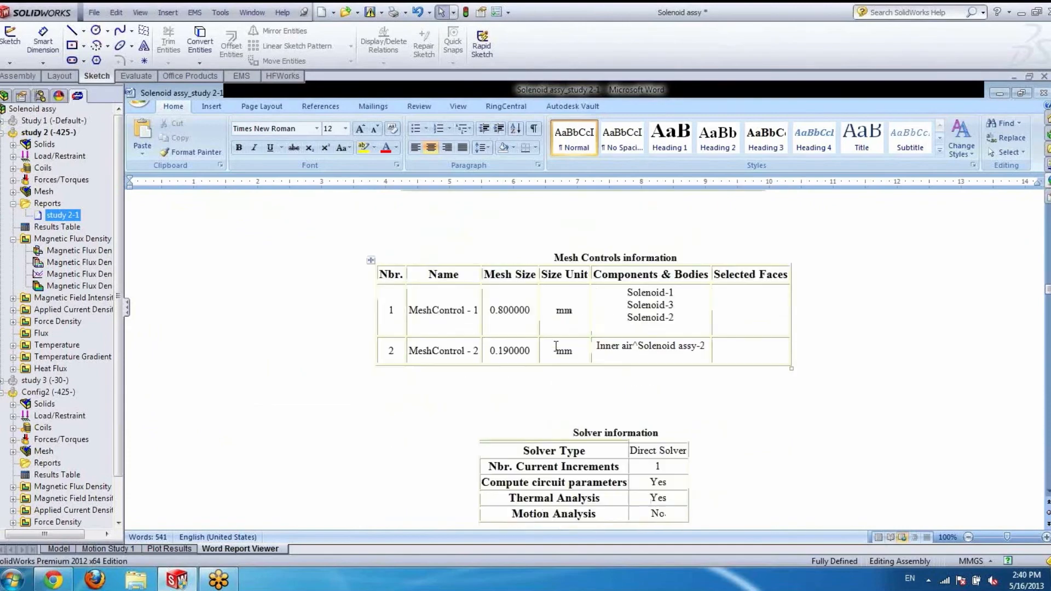
scroll(557, 354, down, 16)
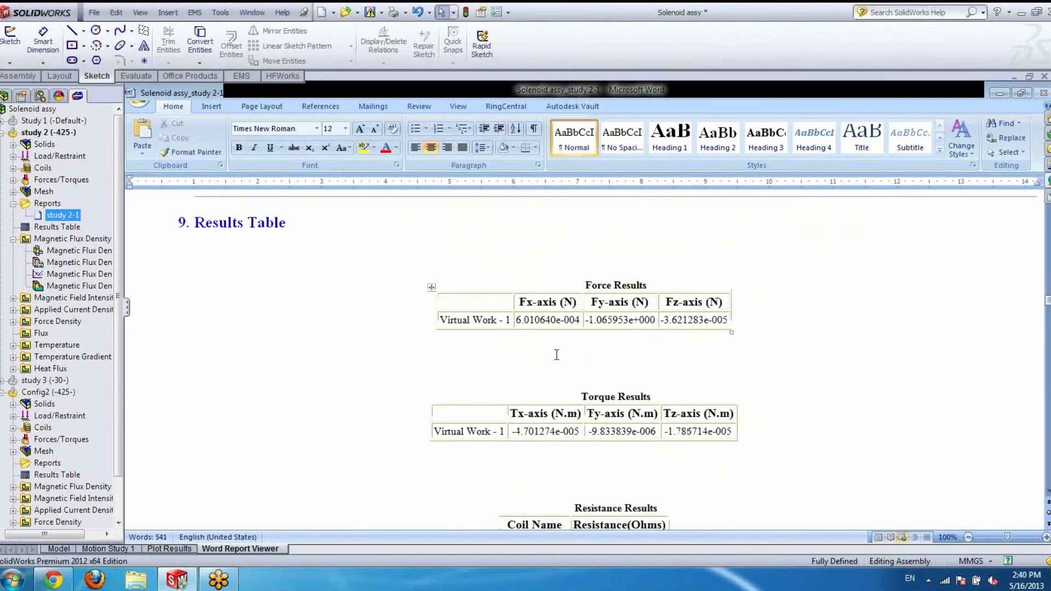
scroll(557, 355, down, 15)
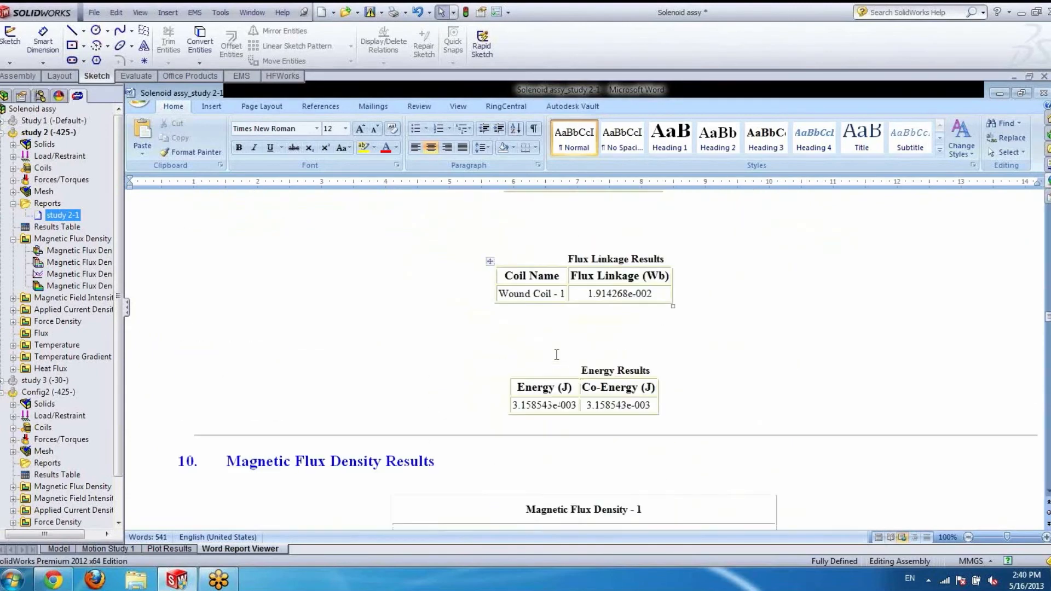
Step: Examine the Magnetic Flux Density results in the report, including the fringe, vector and 2D curve plots
scroll(556, 355, down, 4)
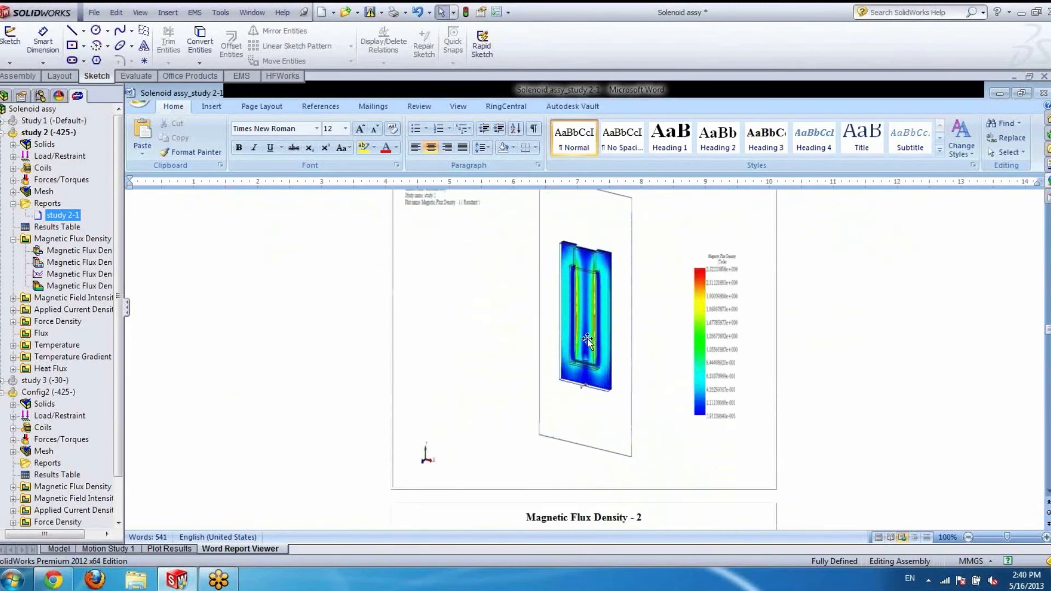
scroll(588, 341, down, 10)
scroll(587, 341, down, 12)
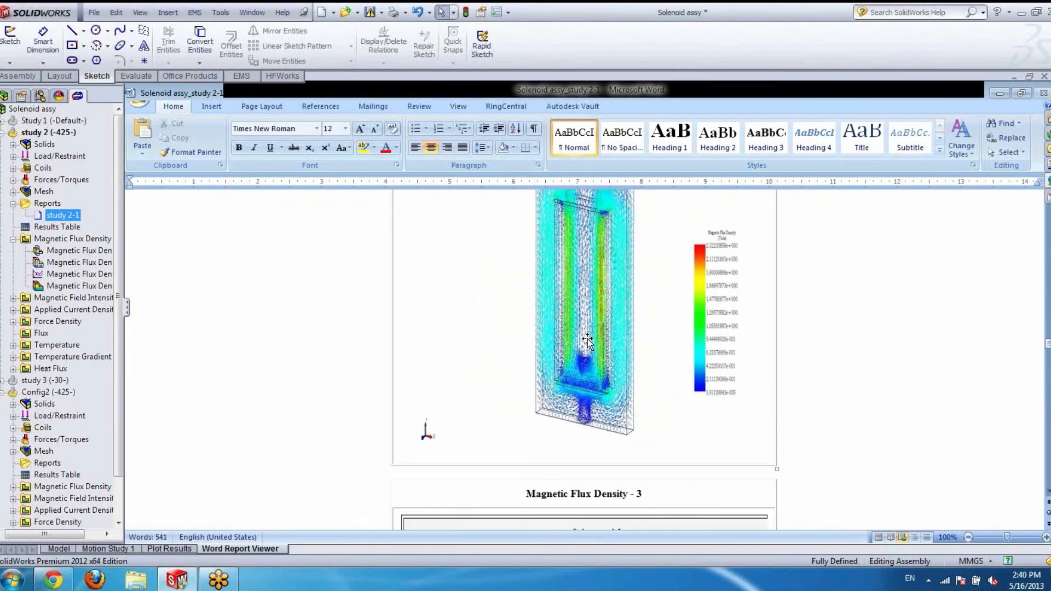
scroll(587, 340, down, 12)
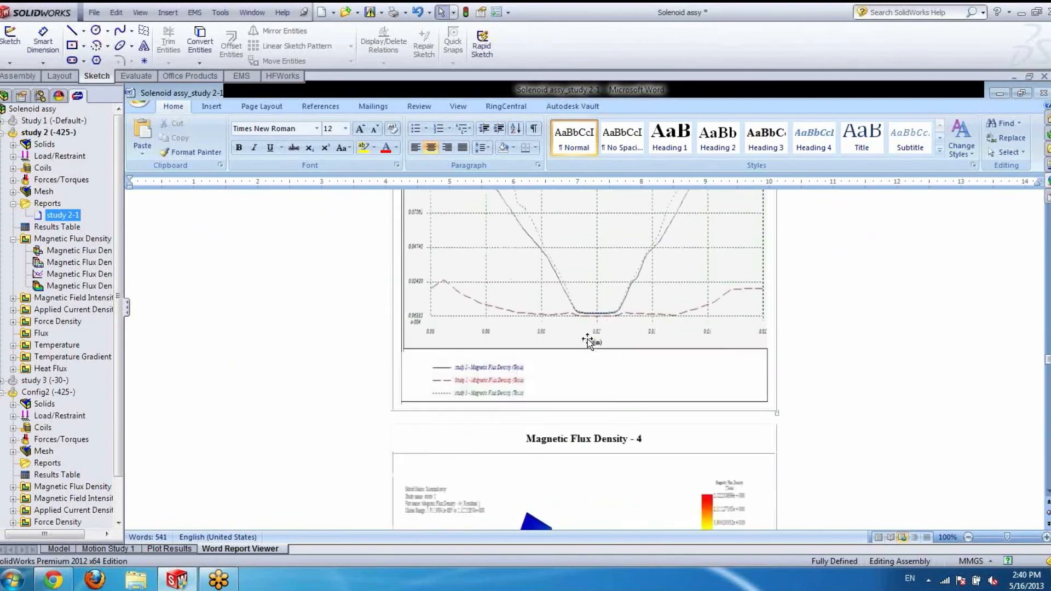
scroll(587, 340, down, 12)
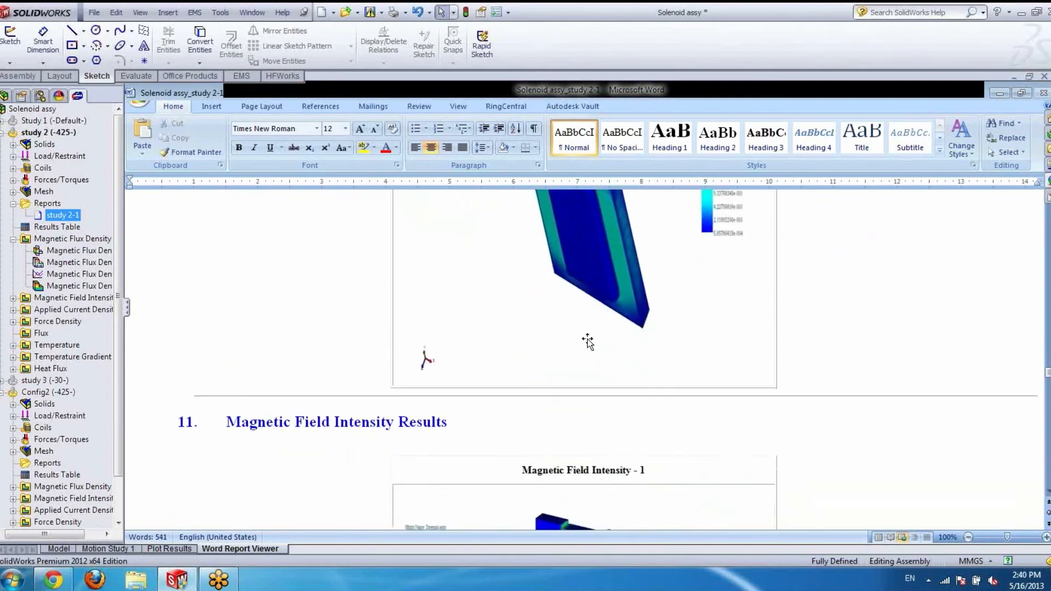
scroll(587, 341, down, 3)
scroll(588, 341, up, 8)
scroll(587, 340, up, 5)
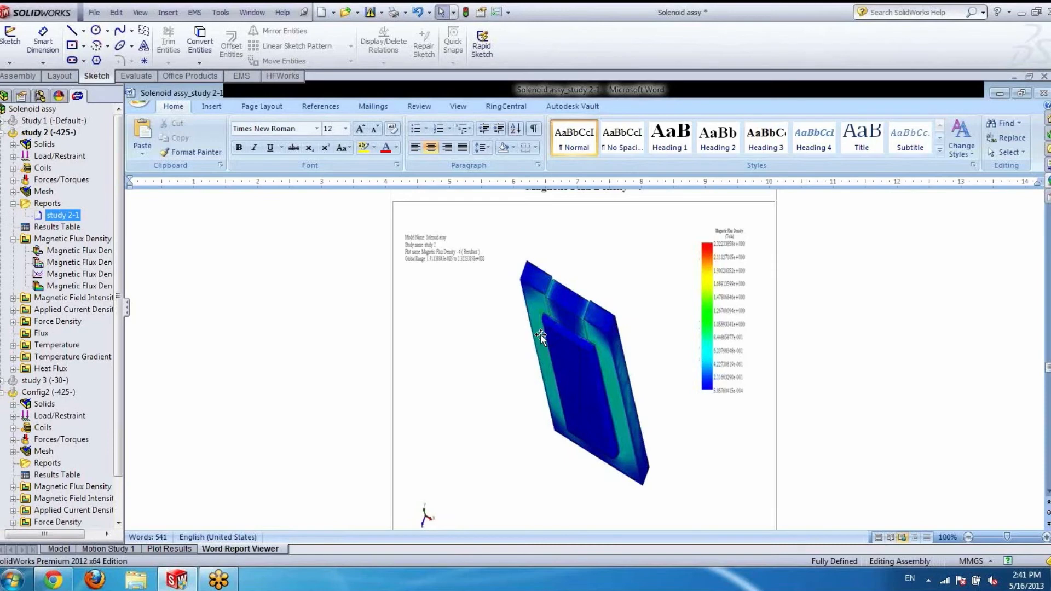
Step: Examine the remaining report results from Magnetic Field Intensity to Heat Flux and the material appendix, and go back to the force distribution plot
scroll(556, 355, down, 20)
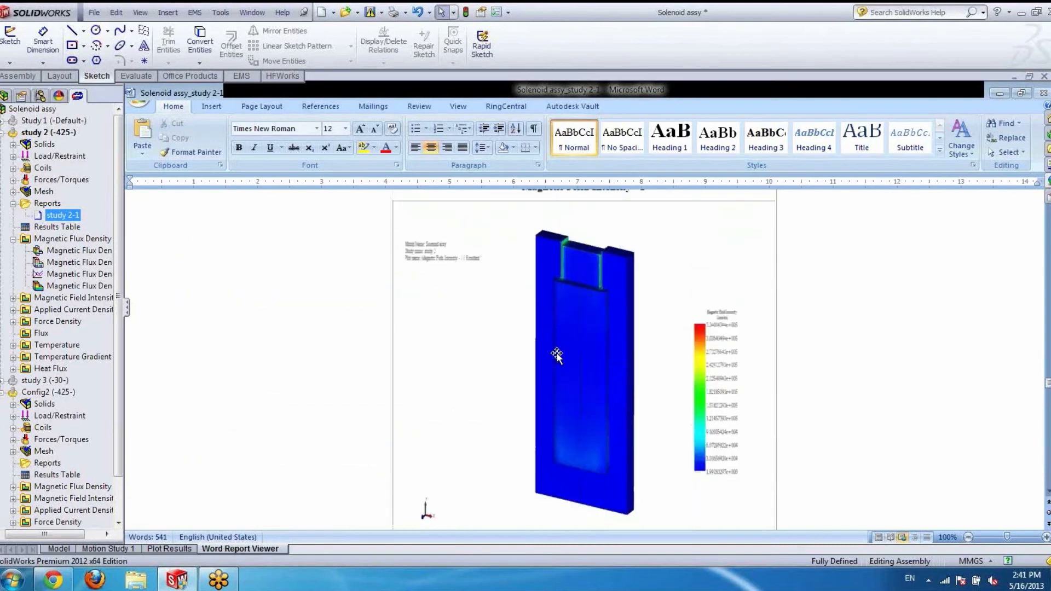
scroll(558, 355, down, 6)
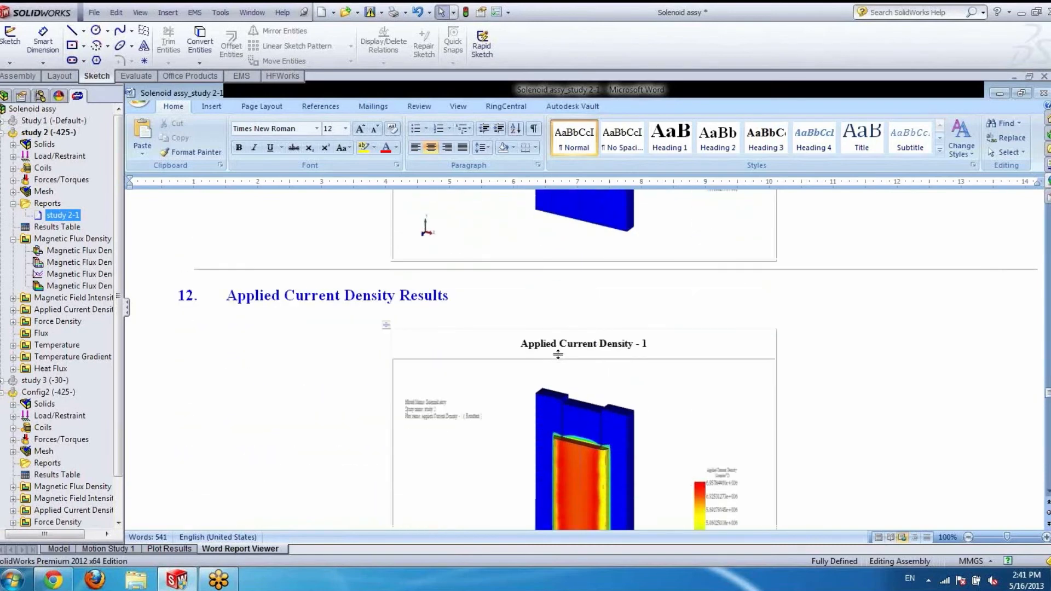
scroll(558, 356, down, 15)
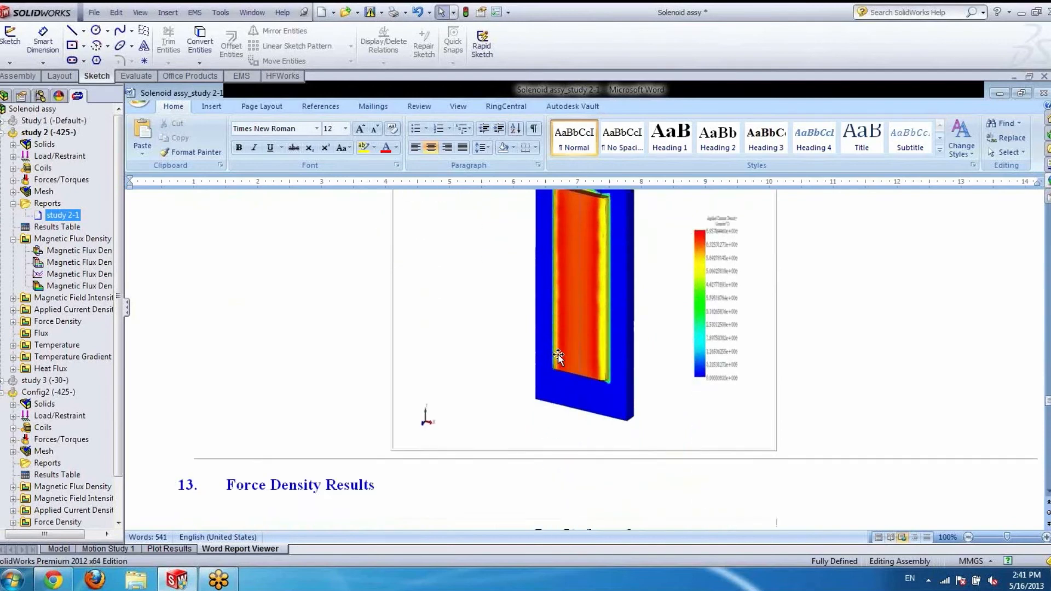
scroll(558, 356, down, 20)
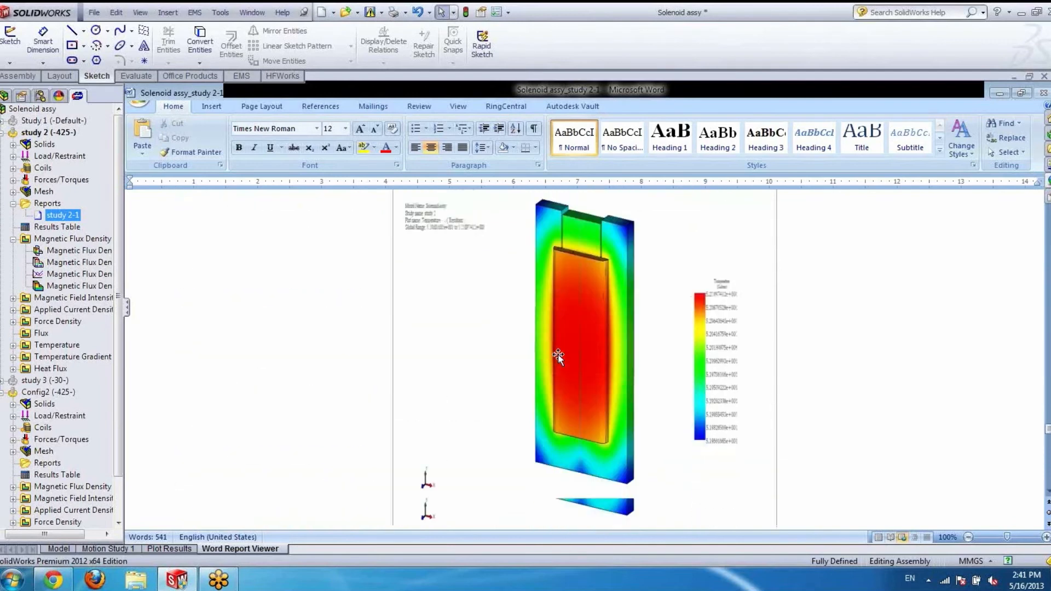
scroll(558, 356, down, 20)
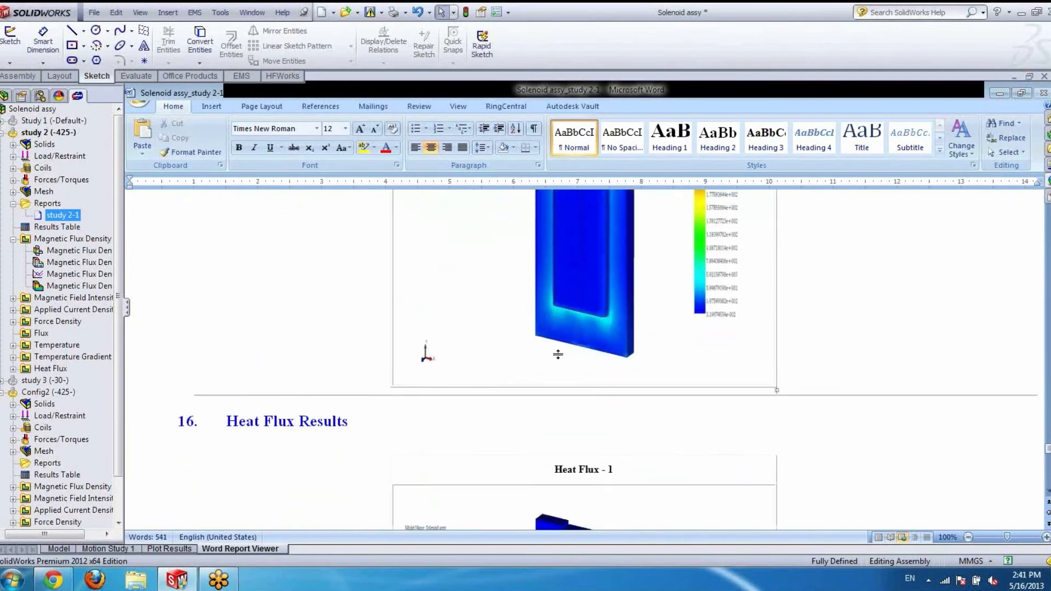
scroll(558, 356, down, 15)
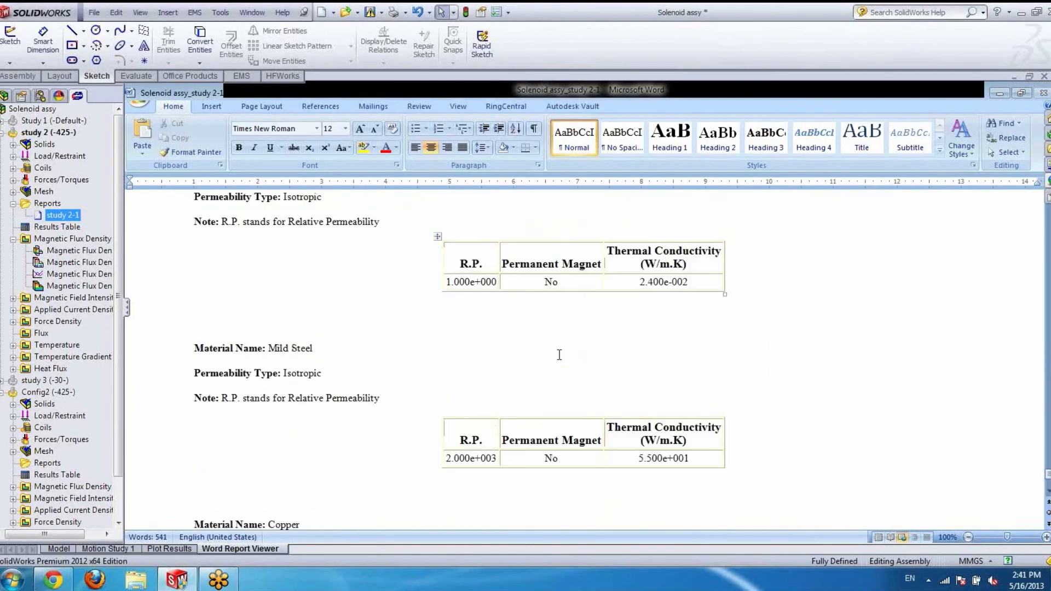
scroll(559, 355, up, 15)
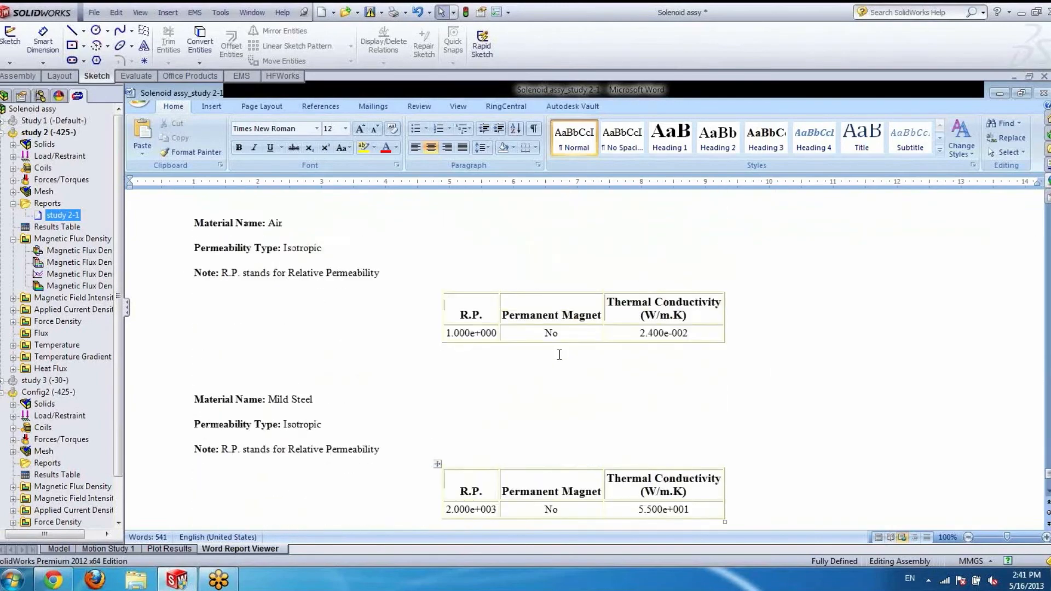
scroll(558, 356, up, 12)
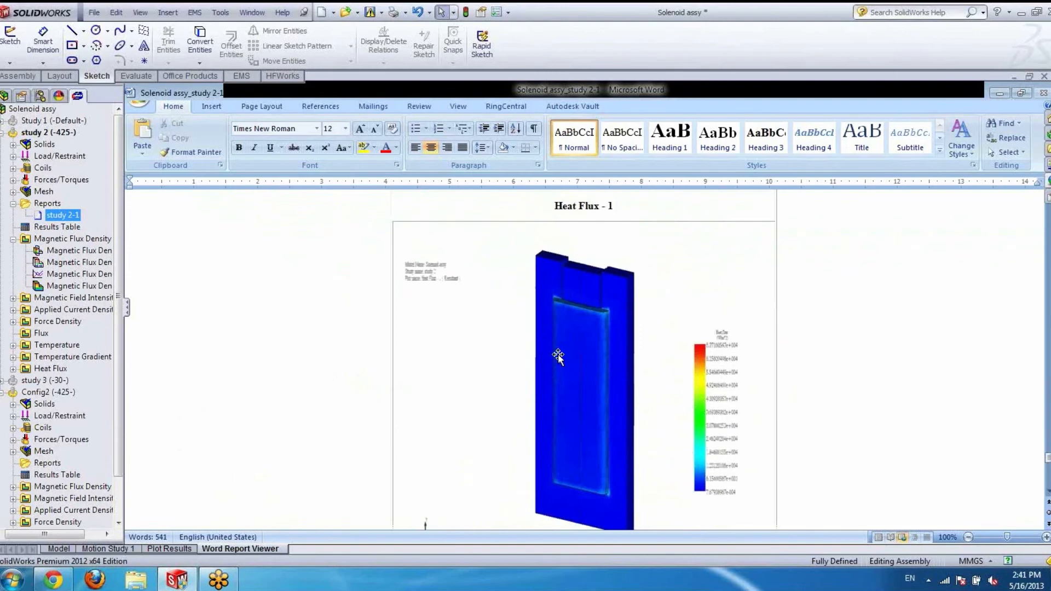
scroll(558, 353, up, 12)
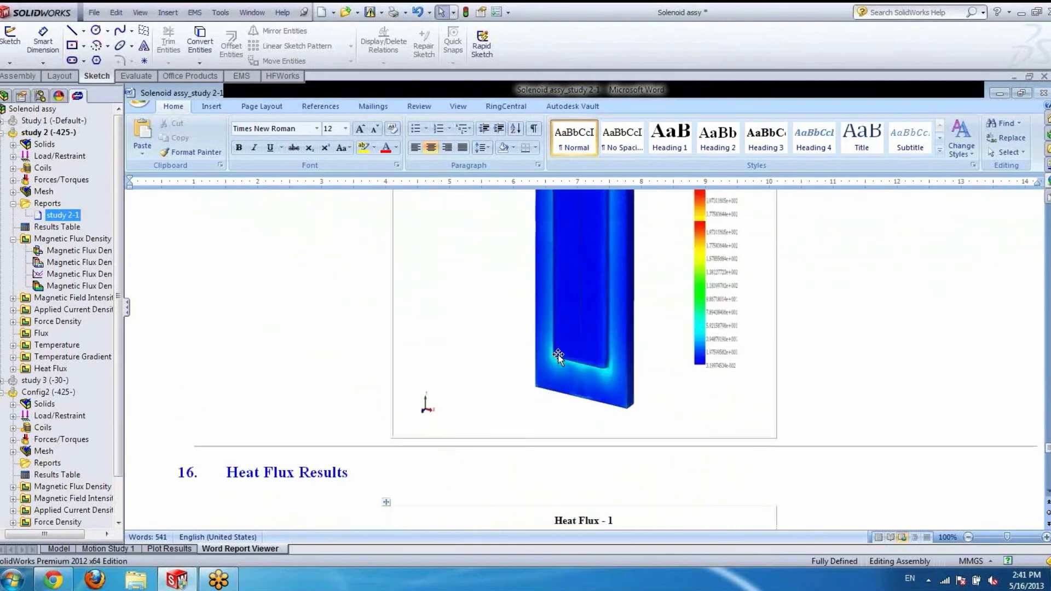
scroll(560, 354, up, 15)
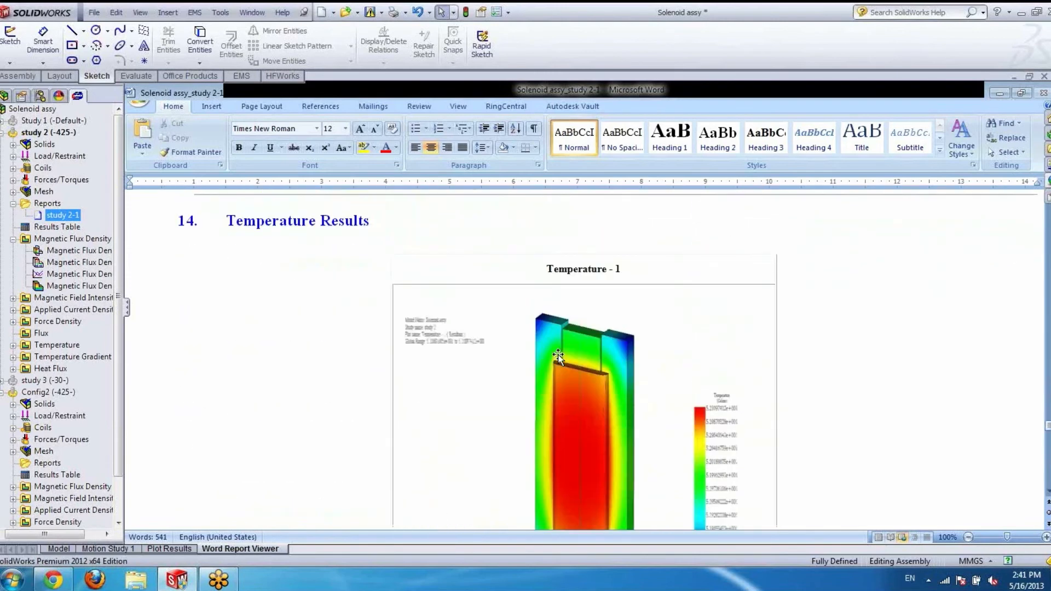
scroll(558, 356, up, 3)
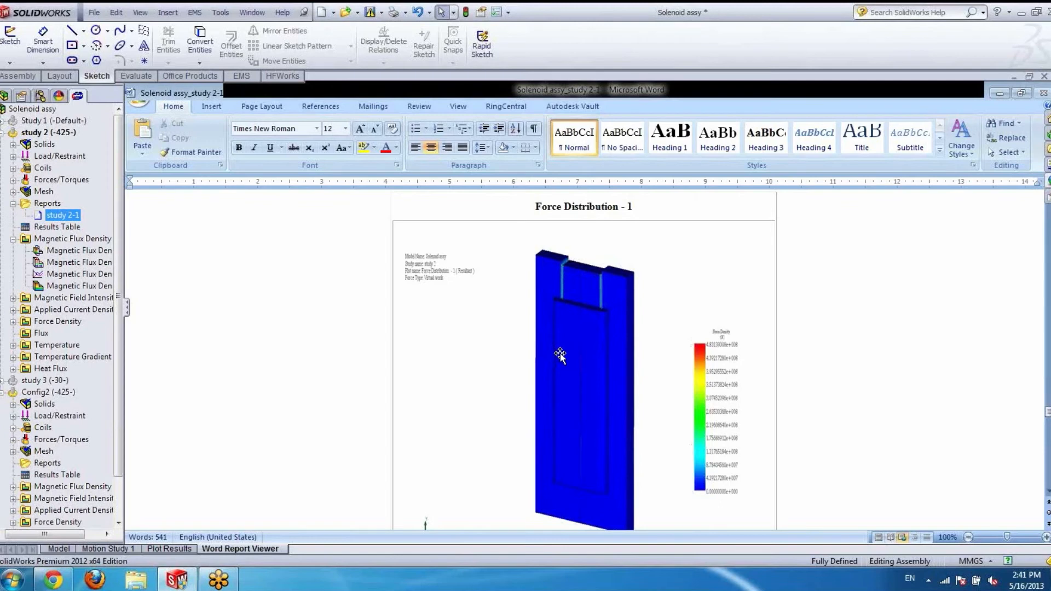
Step: Go back through the report from the force distribution plot to the start of the Applied Current Density results
scroll(558, 356, up, 10)
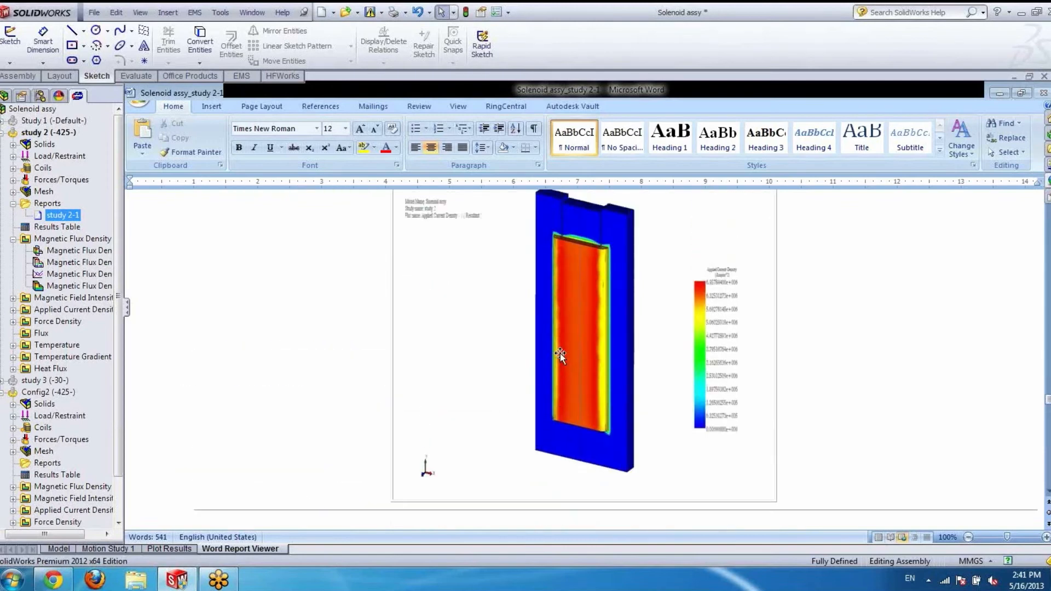
scroll(561, 353, up, 5)
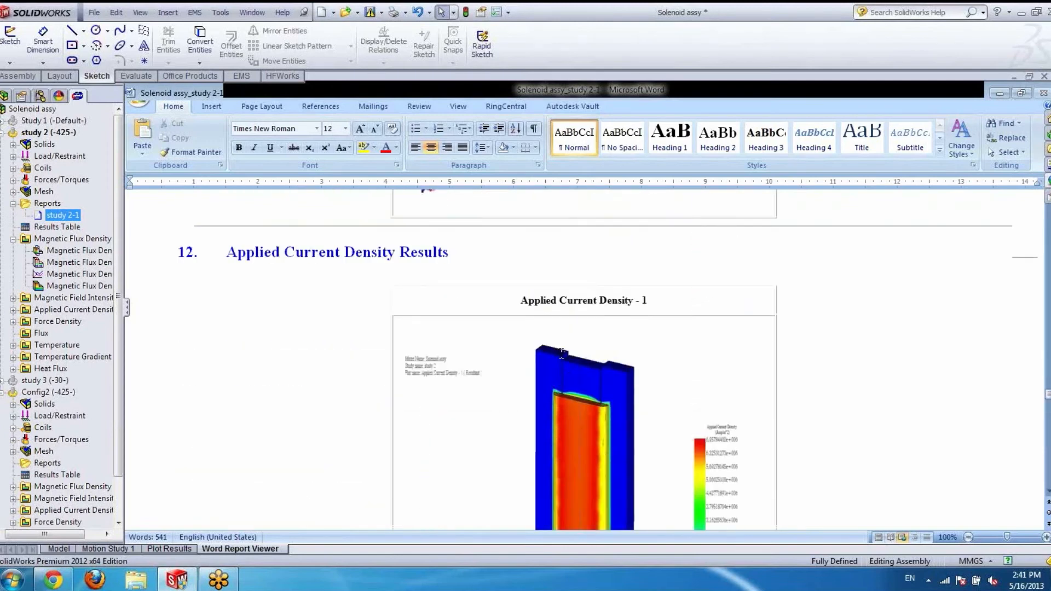
scroll(560, 354, up, 5)
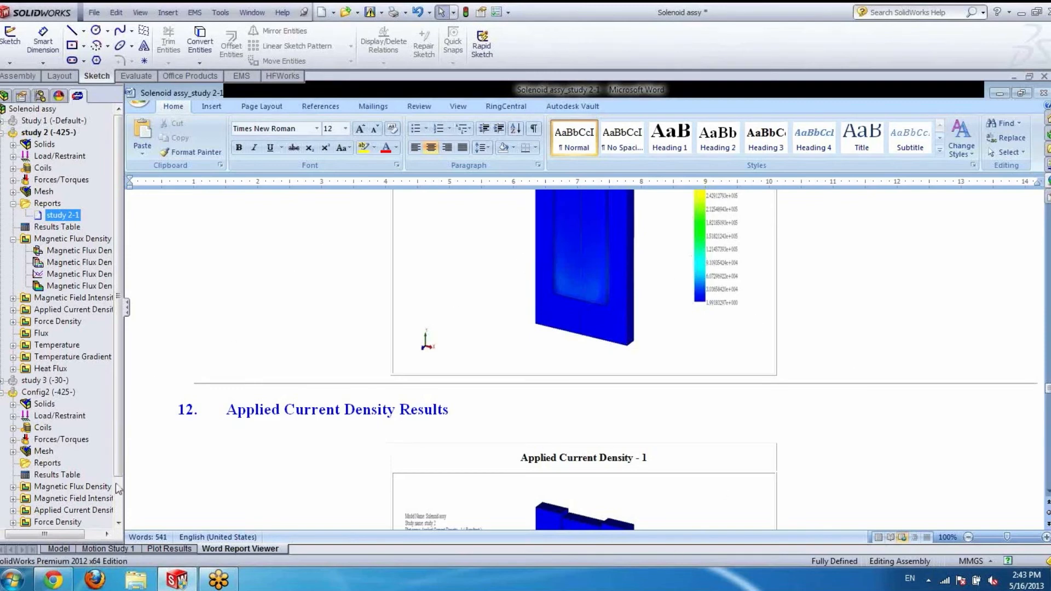
Step: Return from the report to the solenoid model, expand Study 1 and activate it
click(58, 548)
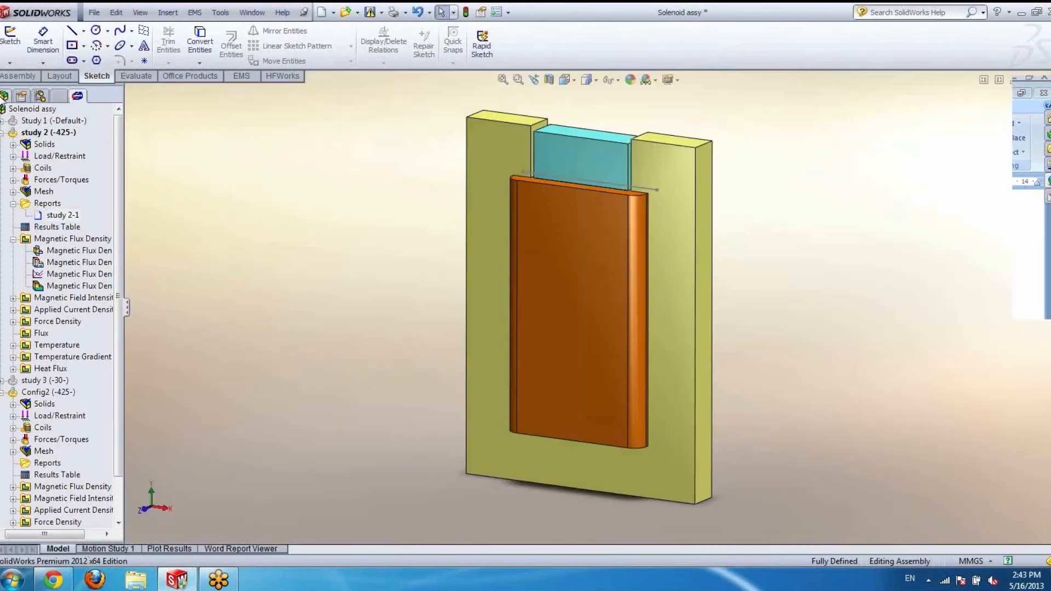
click(2, 121)
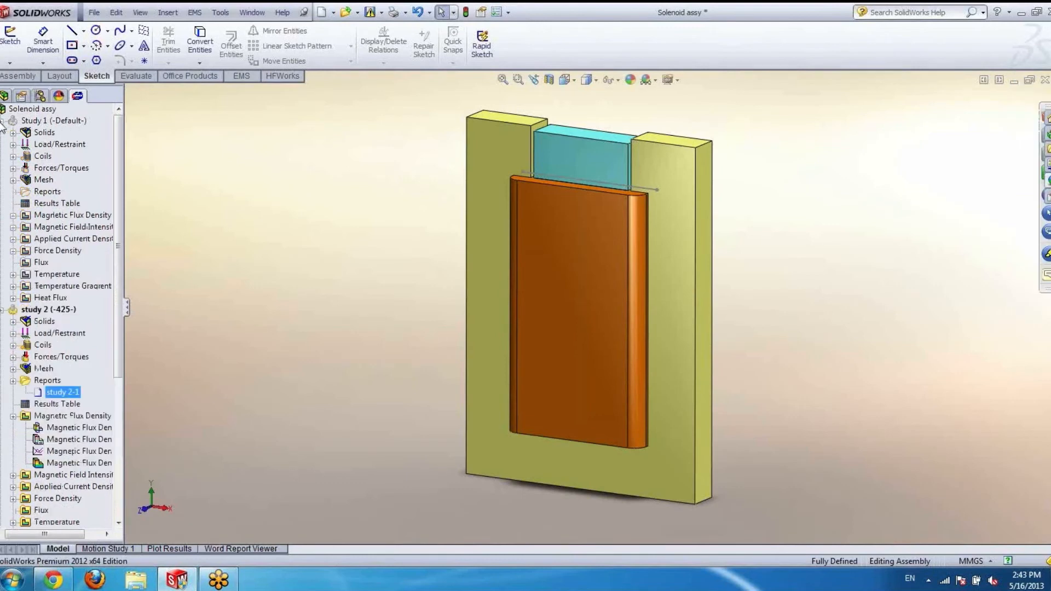
right_click(33, 121)
click(52, 130)
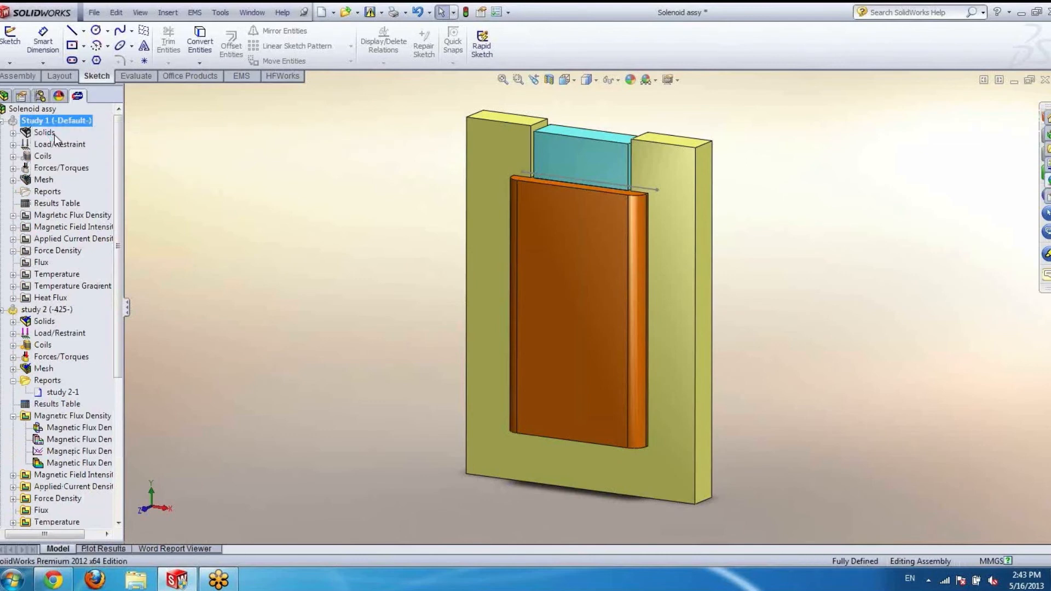
Step: Check the mesh creation parameters of Study 1 and close them without re-meshing
click(42, 182)
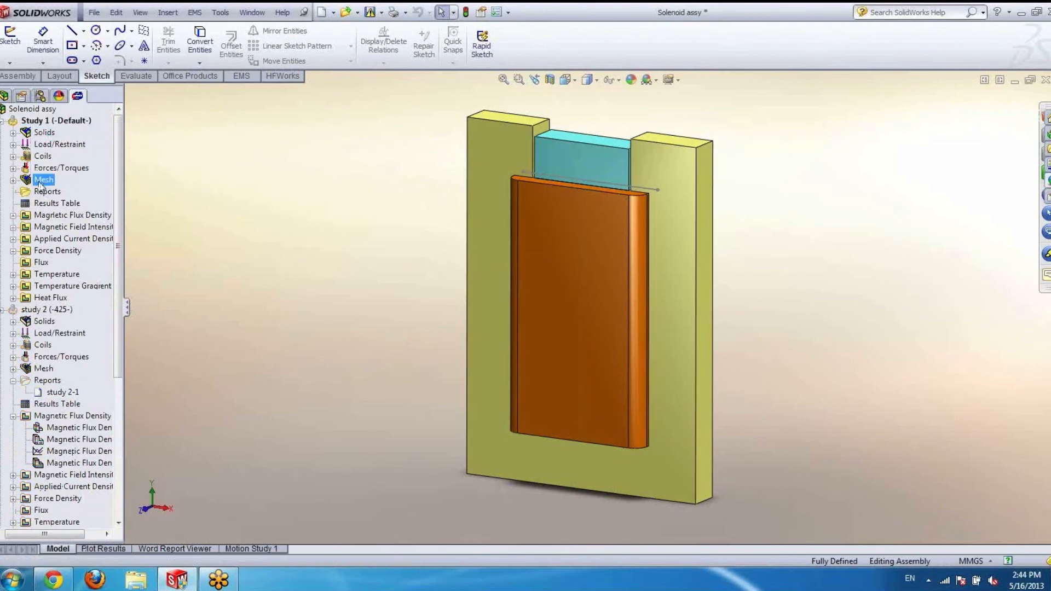
right_click(41, 183)
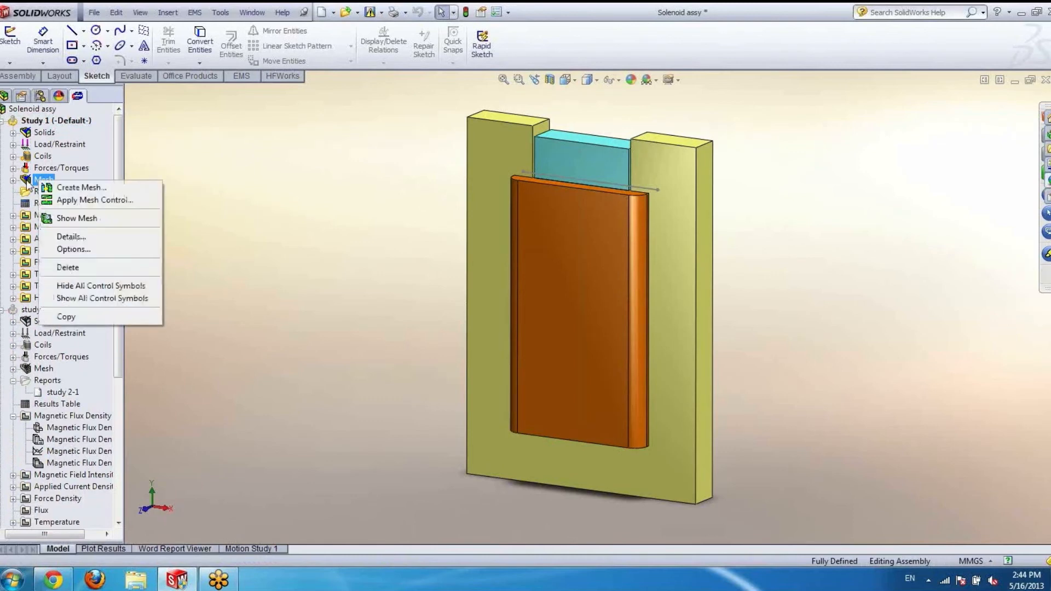
click(60, 189)
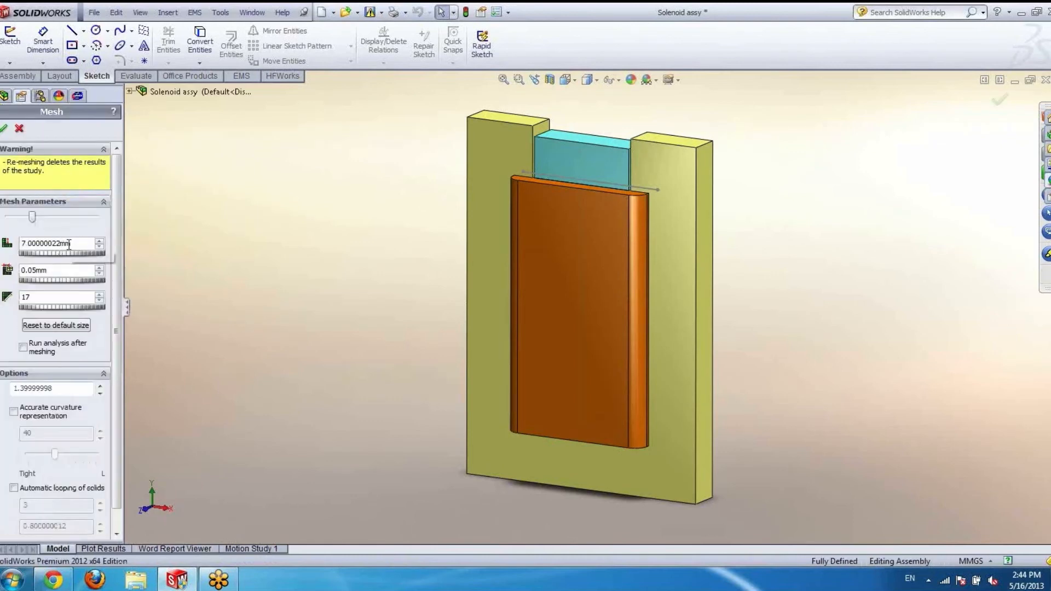
click(19, 131)
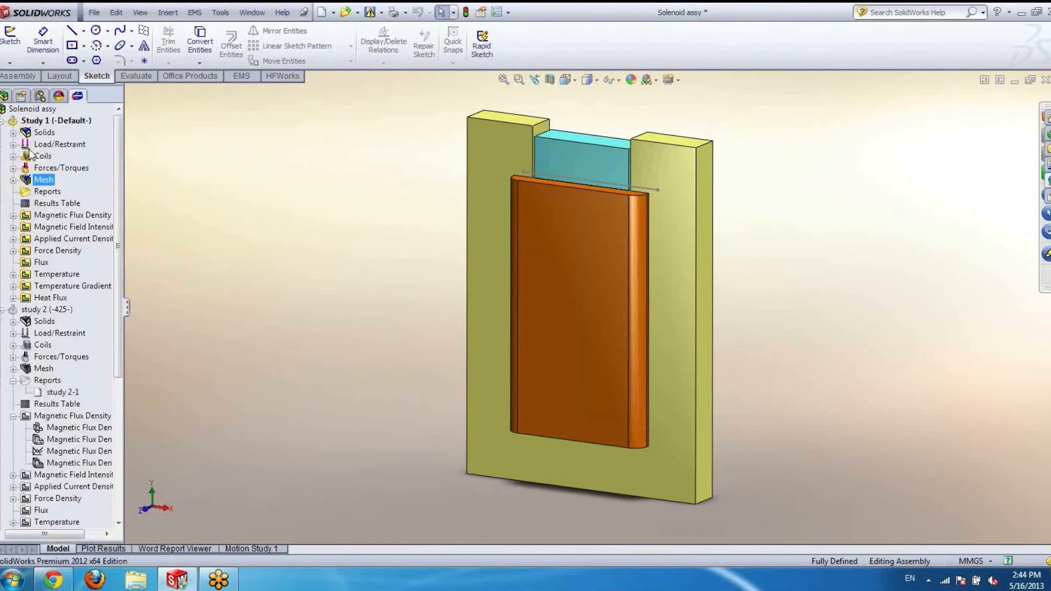